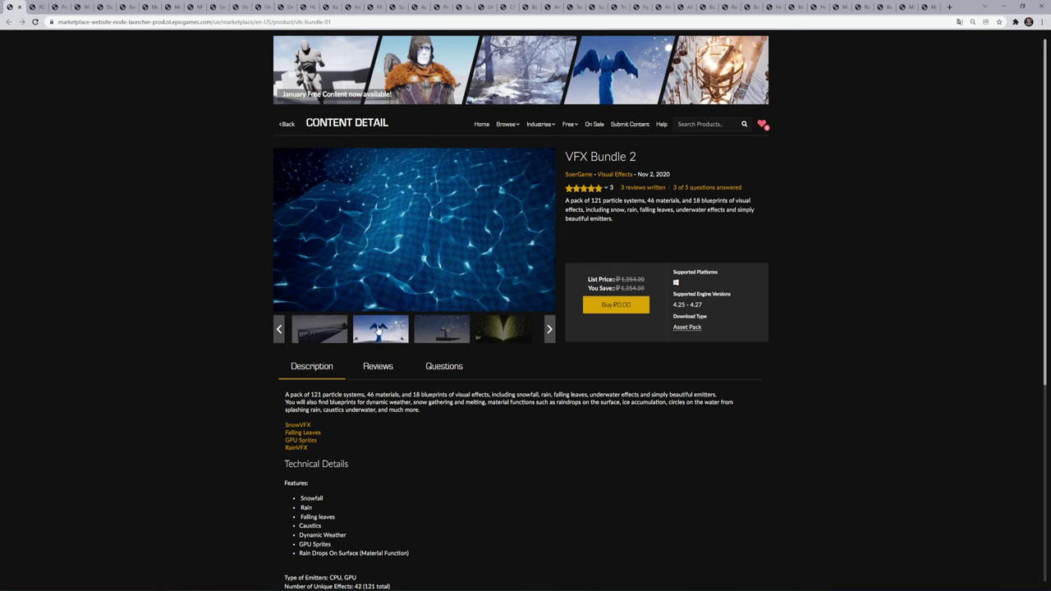
Browse the VFX Bundle 2 preview images, then return to the Unreal Editor project.
click(379, 330)
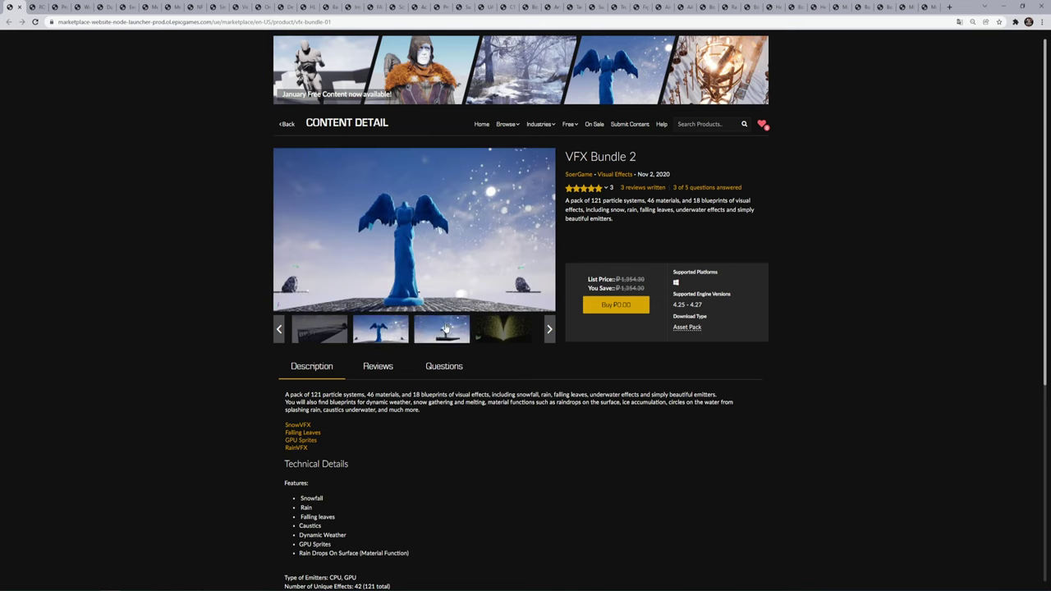
click(444, 329)
click(522, 331)
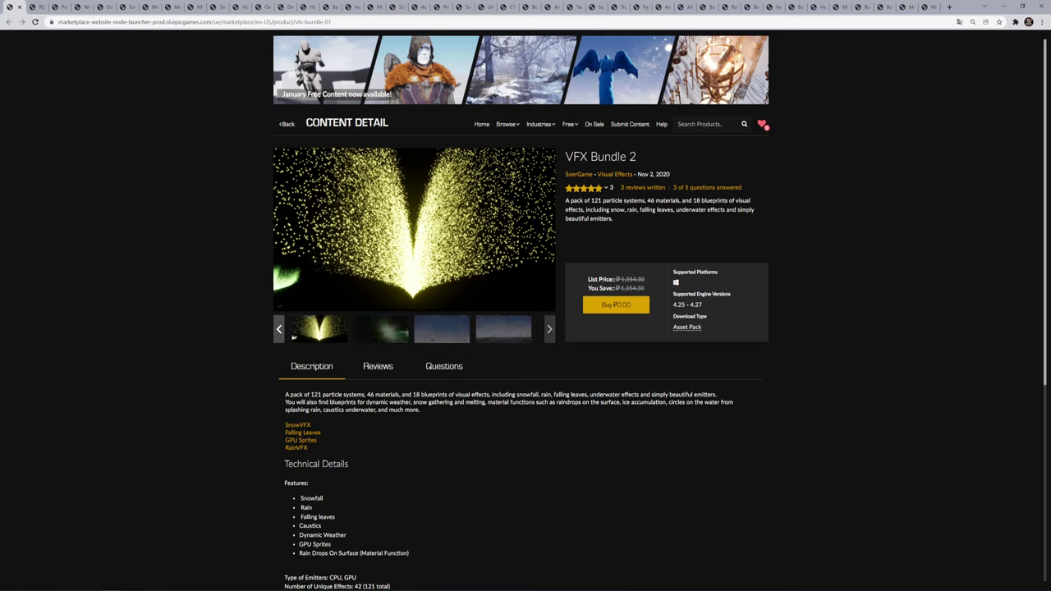
mouse_move(151, 587)
click(146, 562)
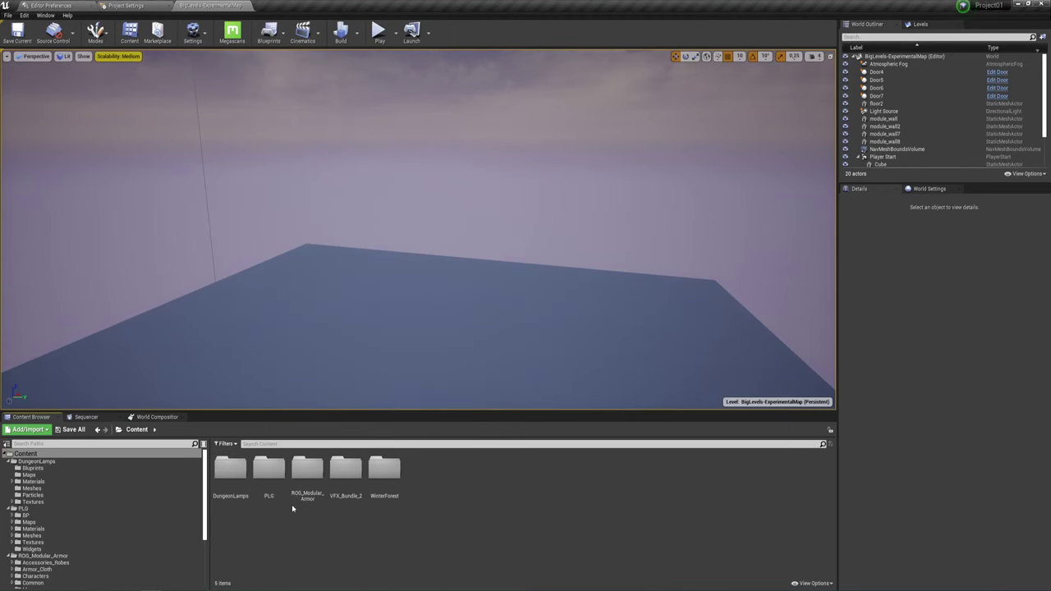
Open the Demonstration map from VFX_Bundle_2 > FallingLeaves > Map.
double_click(352, 474)
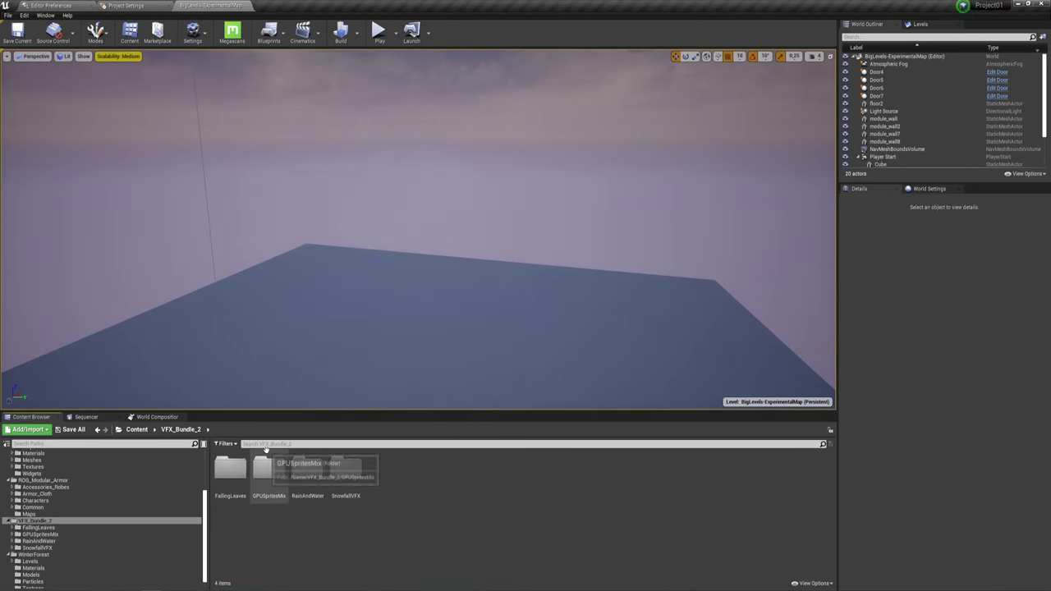
double_click(238, 467)
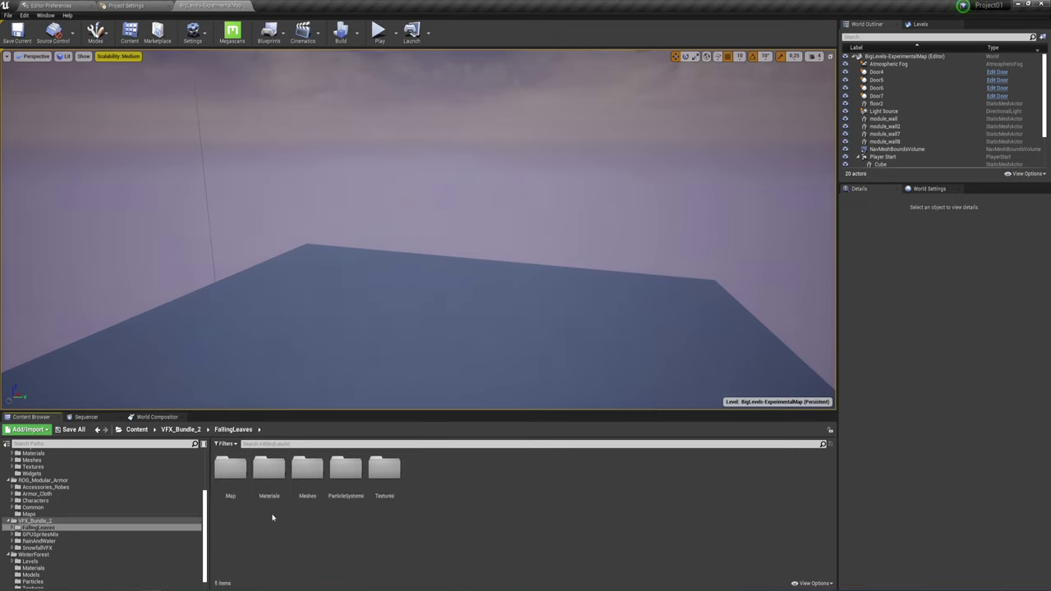
double_click(227, 472)
double_click(230, 469)
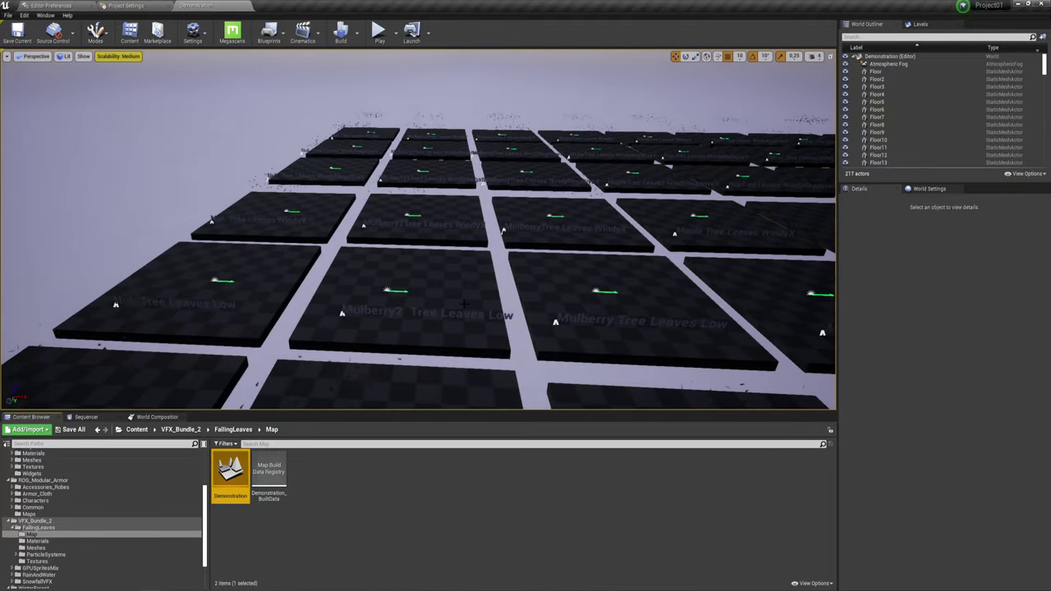
Fly around the leaf platforms, ending low over the Apple Tree Leaves floor.
mouse_move(480, 271)
mouse_down()
mouse_move(481, 206)
mouse_move(410, 165)
mouse_up()
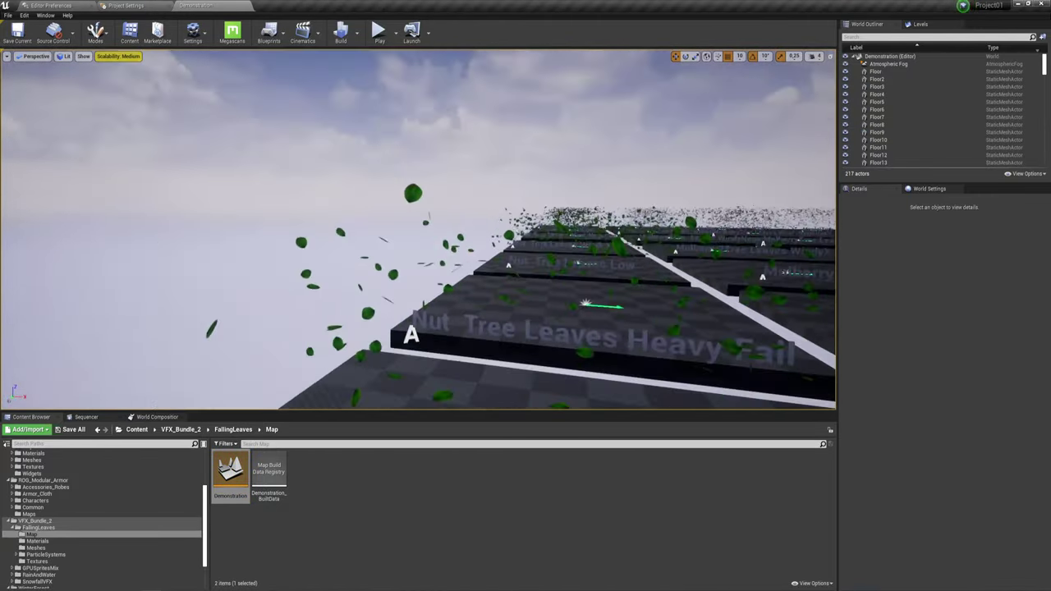
mouse_move(411, 164)
right_down()
mouse_move(460, 213)
mouse_move(509, 222)
mouse_move(554, 266)
mouse_move(617, 265)
right_up()
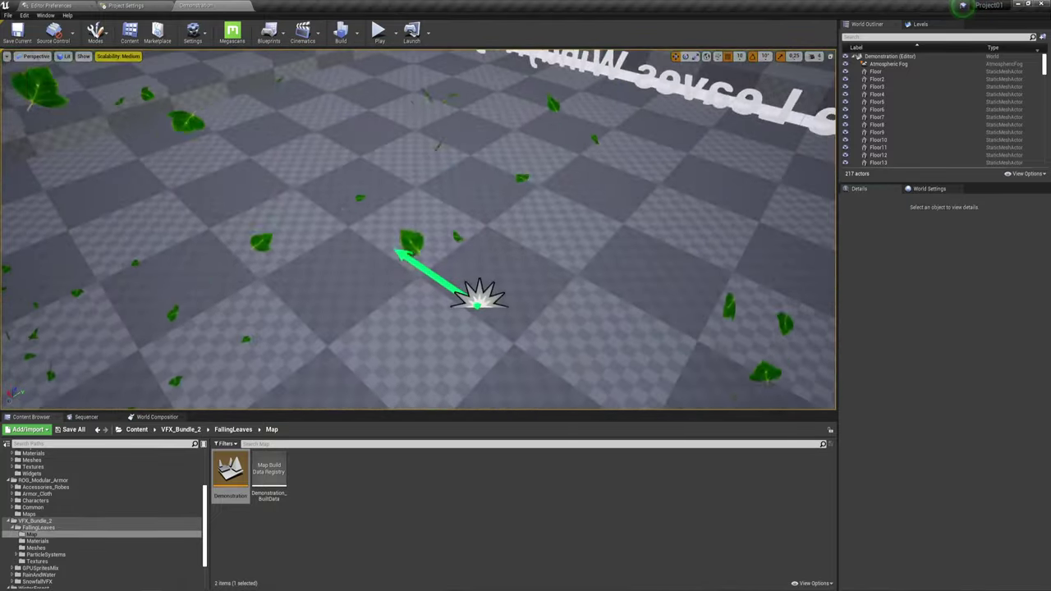
right_drag(617, 264, 618, 265)
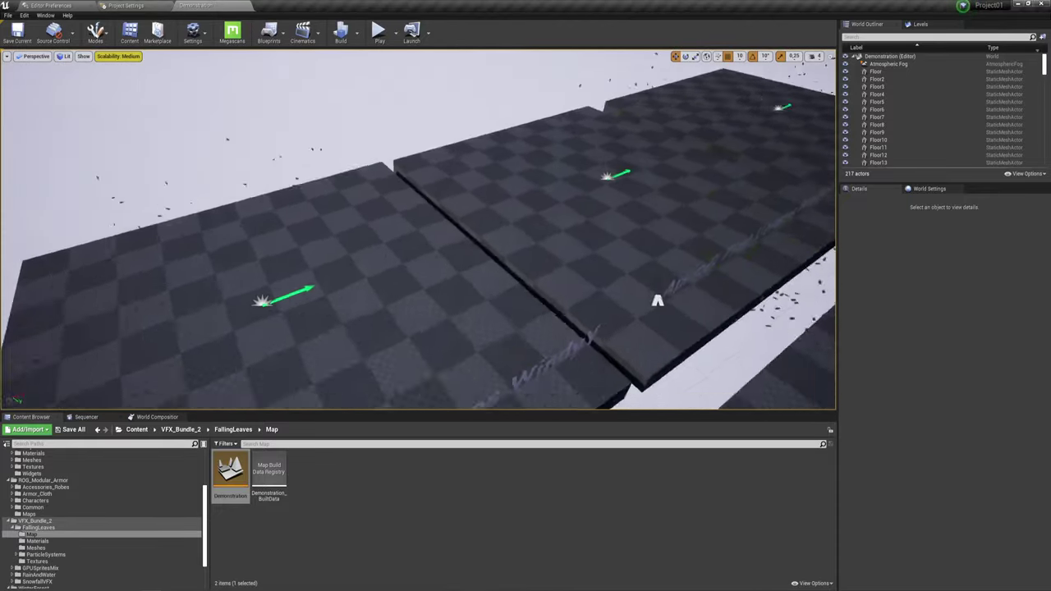
scroll(682, 279, down, 5)
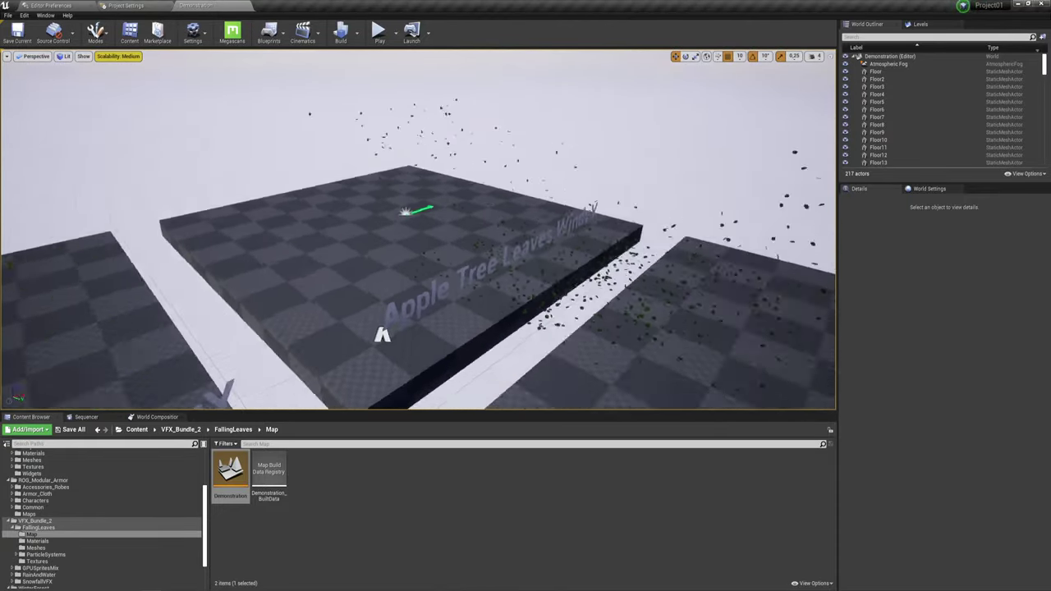
mouse_move(382, 334)
right_down()
mouse_move(246, 328)
mouse_move(271, 386)
right_up()
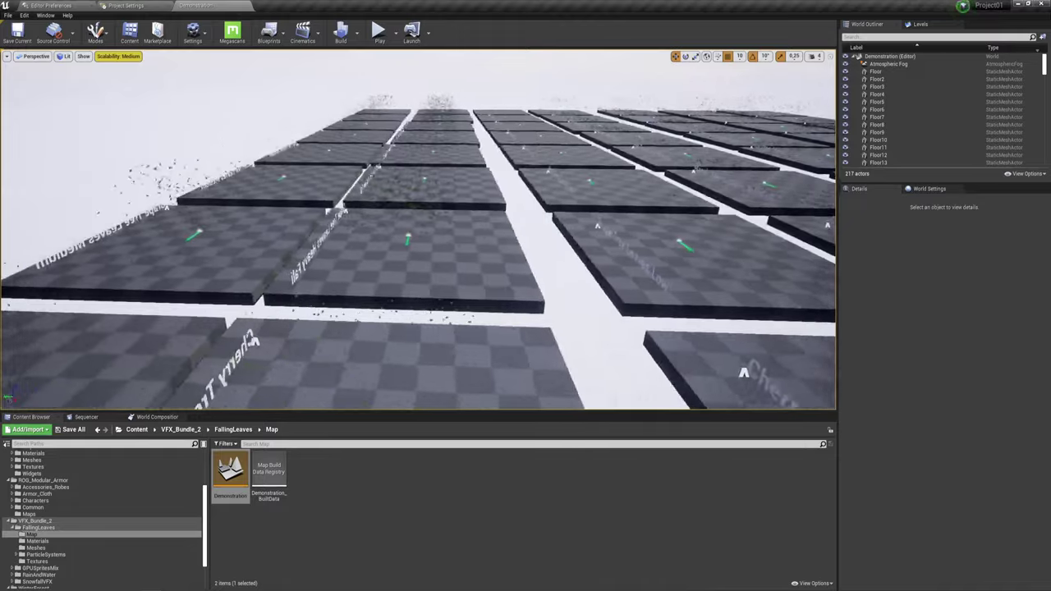
right_drag(271, 385, 369, 222)
right_drag(472, 120, 427, 164)
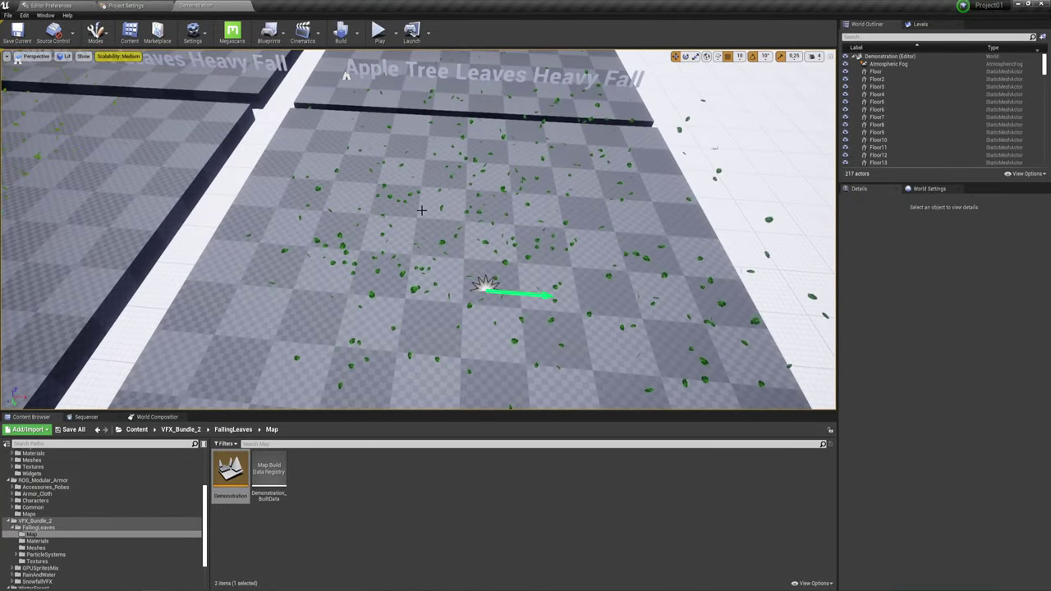
mouse_move(421, 210)
right_down()
mouse_move(394, 221)
mouse_move(437, 233)
right_up()
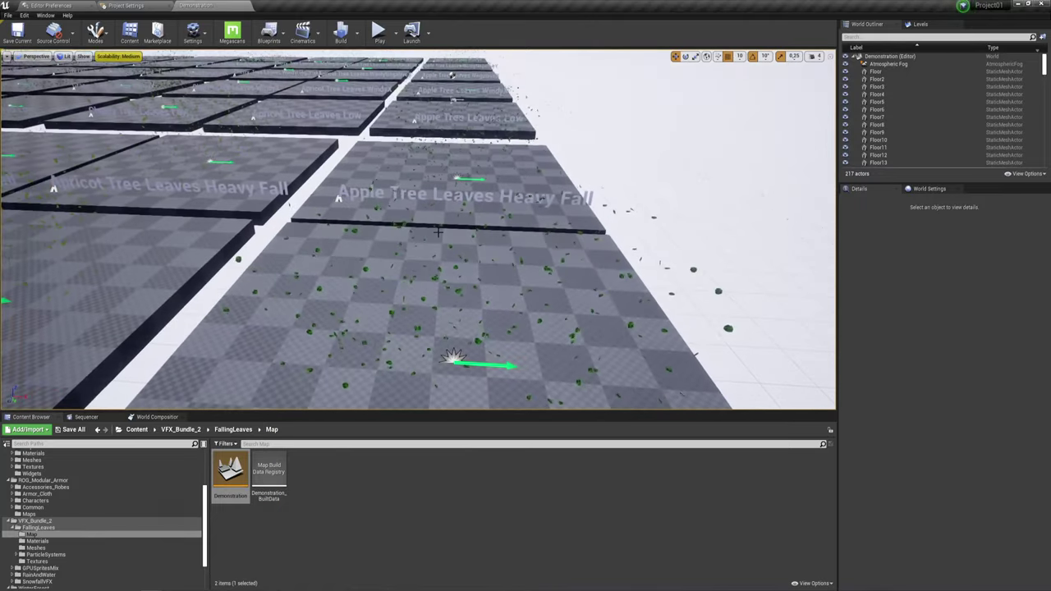
Go back up to VFX_Bundle_2, open the GPUSpritesMix > Maps > Demonstration map, and view its emitters.
click(236, 430)
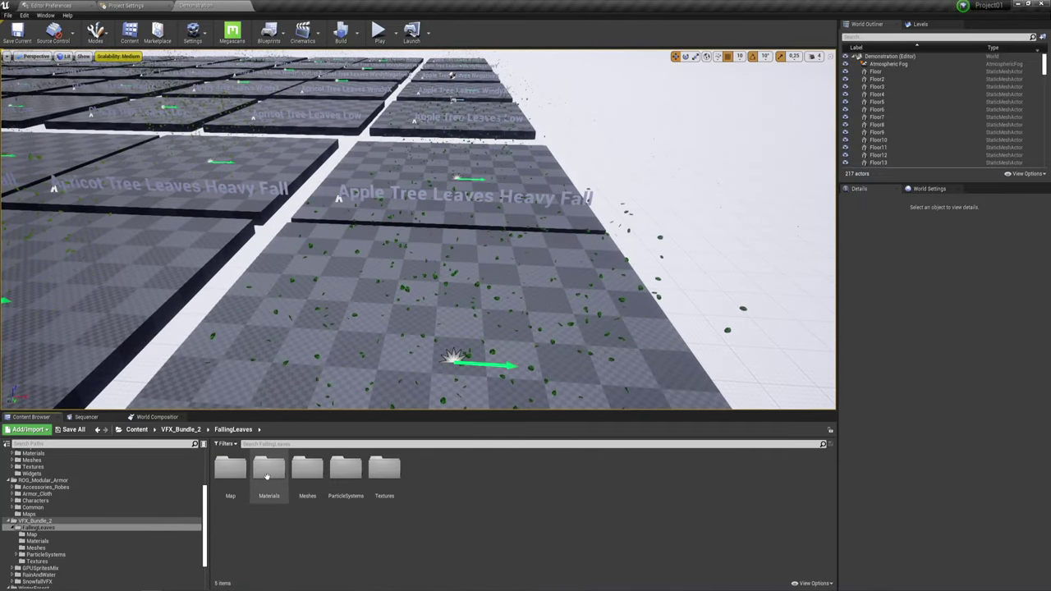
click(194, 433)
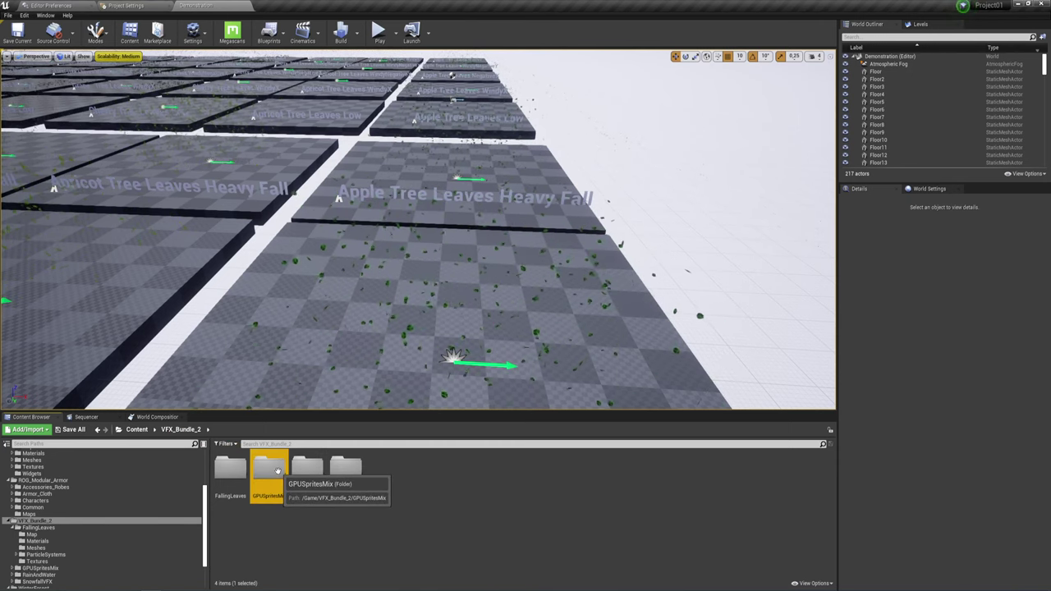
double_click(277, 470)
double_click(272, 469)
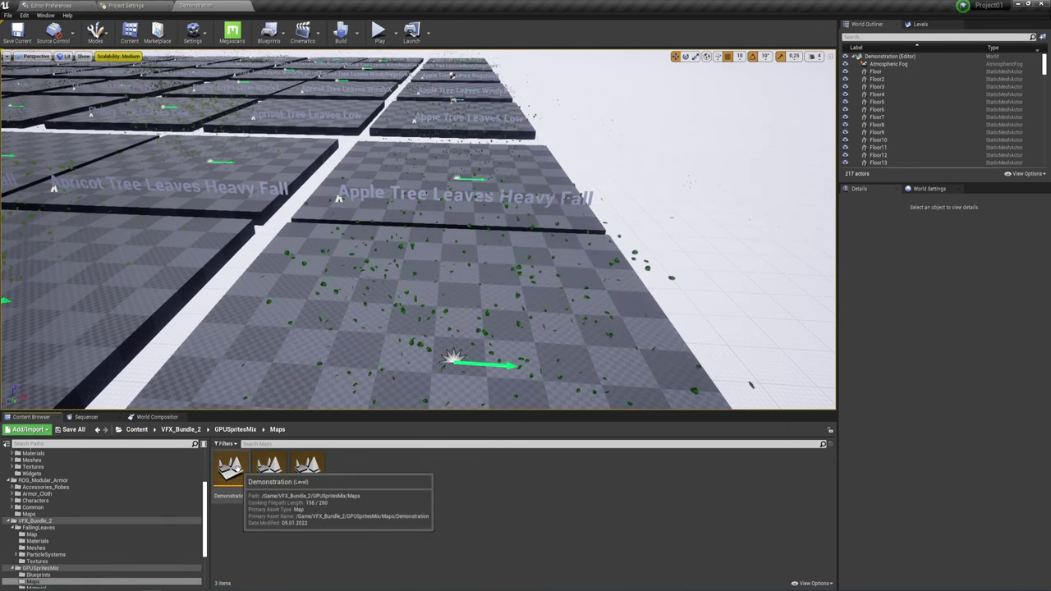
double_click(231, 468)
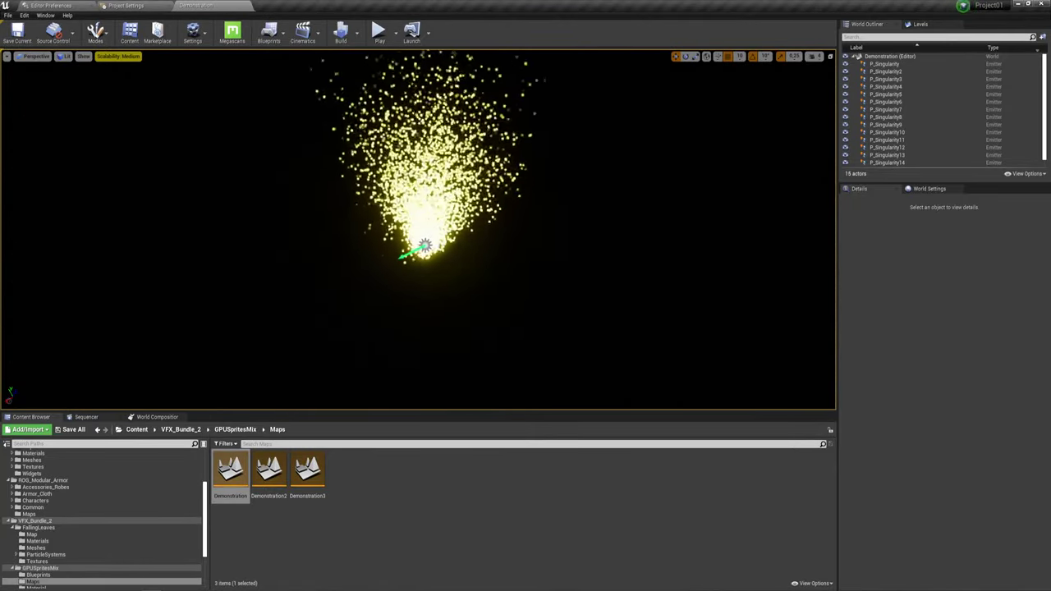
mouse_move(419, 238)
right_down()
mouse_move(460, 164)
mouse_move(509, 213)
mouse_move(427, 230)
right_up()
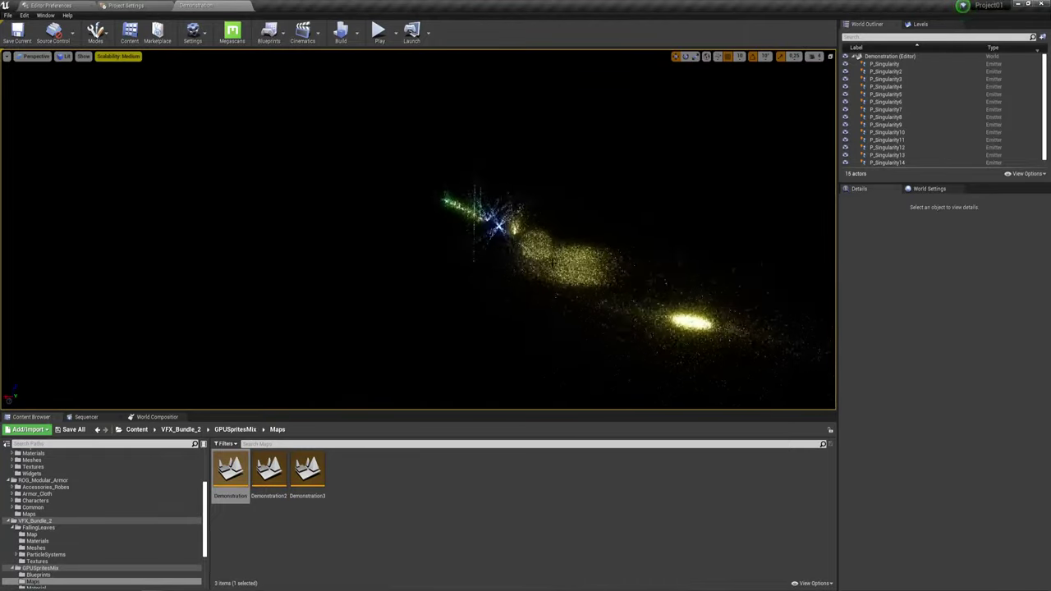
Open the Demonstration2 map and fly among its golden P_Singularity particle emitters.
double_click(270, 472)
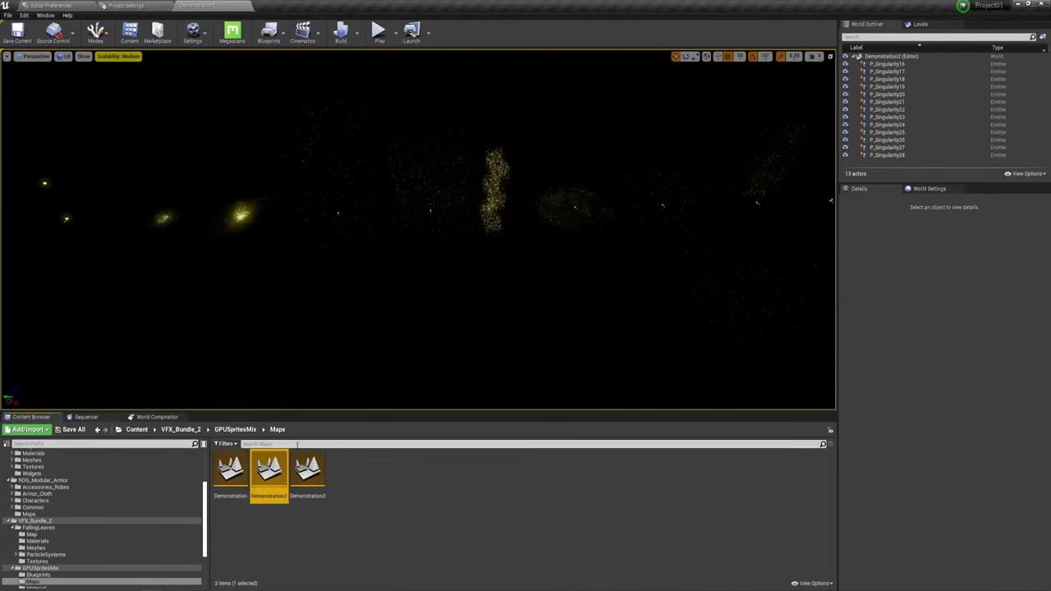
right_drag(398, 320, 398, 319)
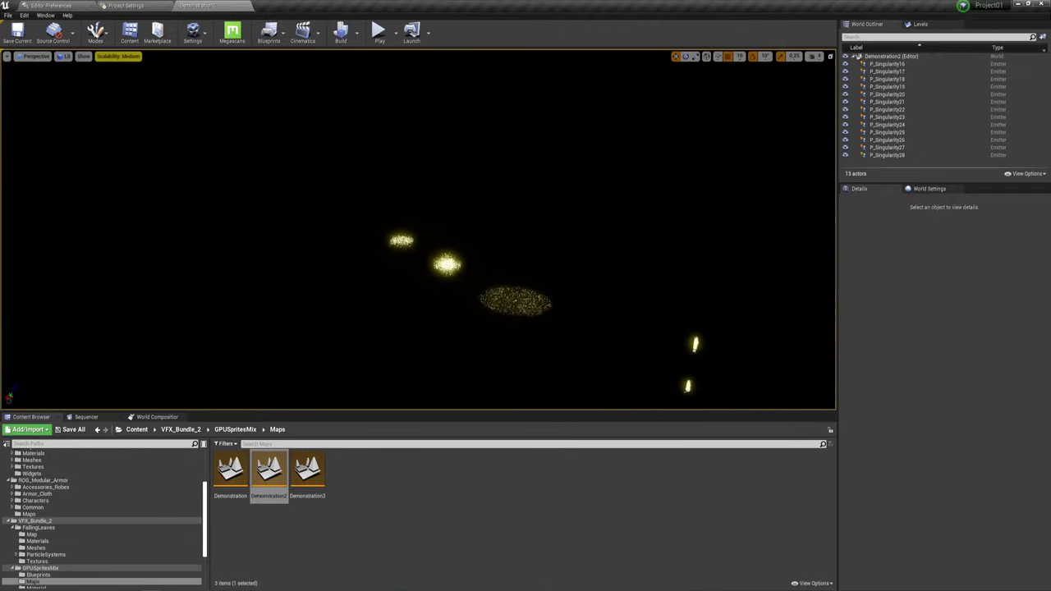
right_drag(551, 80, 551, 80)
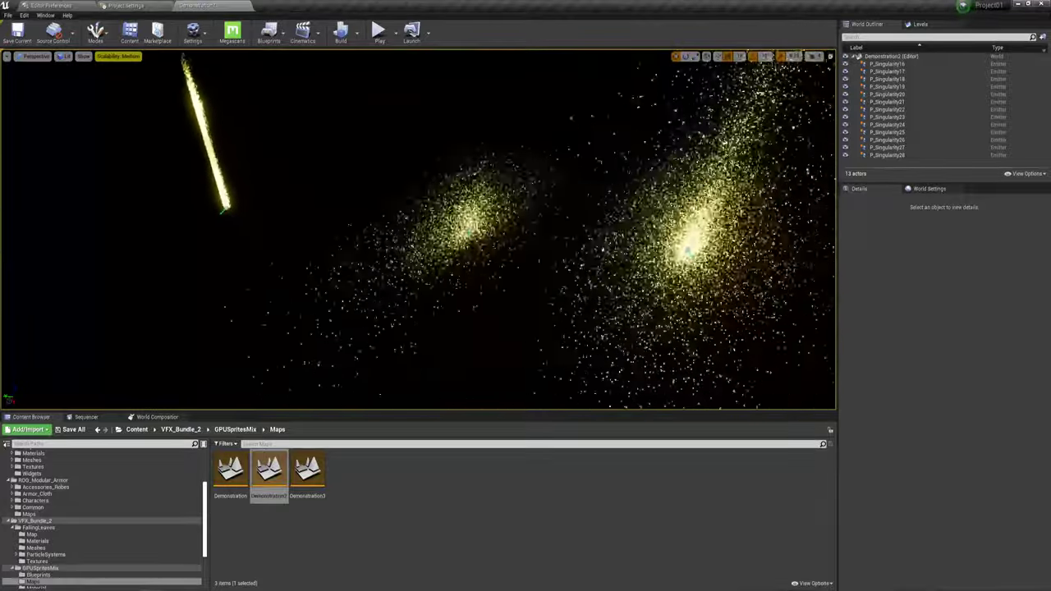
right_drag(675, 234, 675, 234)
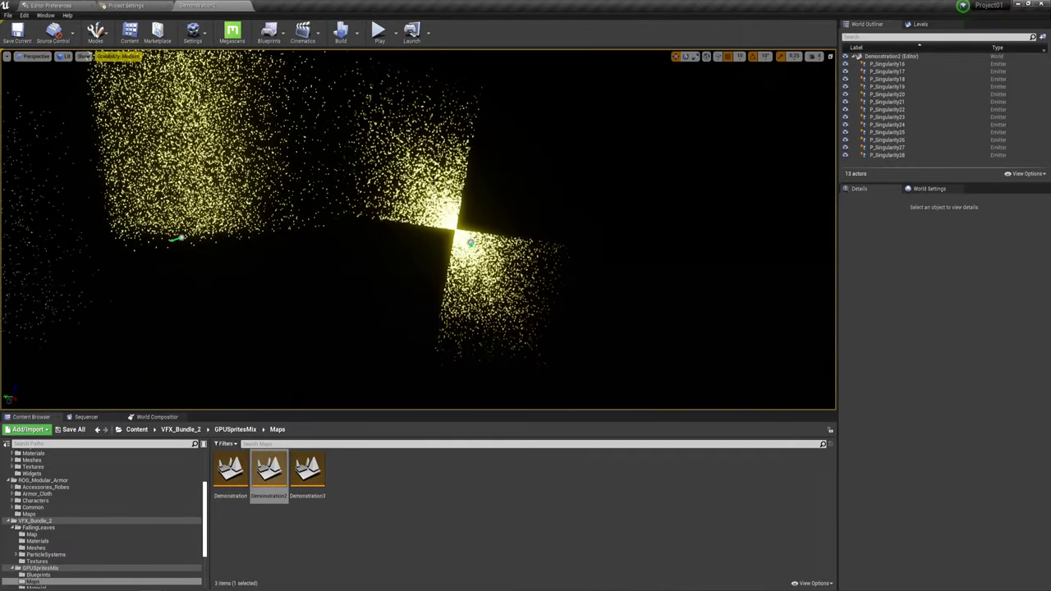
right_drag(675, 234, 675, 234)
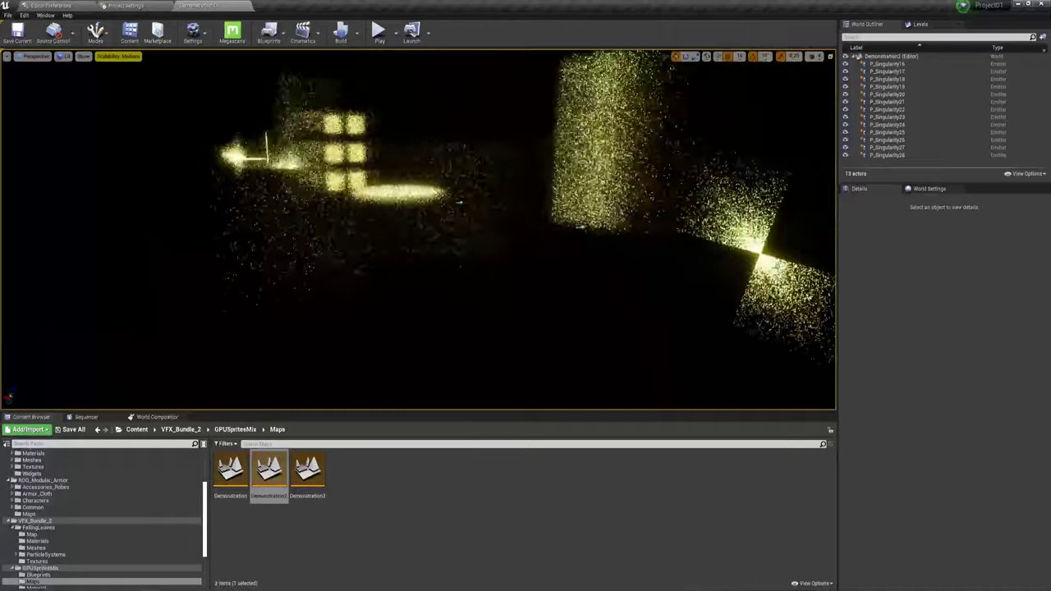
right_drag(229, 333, 229, 333)
Open the Demonstration3 map and move the view toward its particle clusters.
double_click(306, 470)
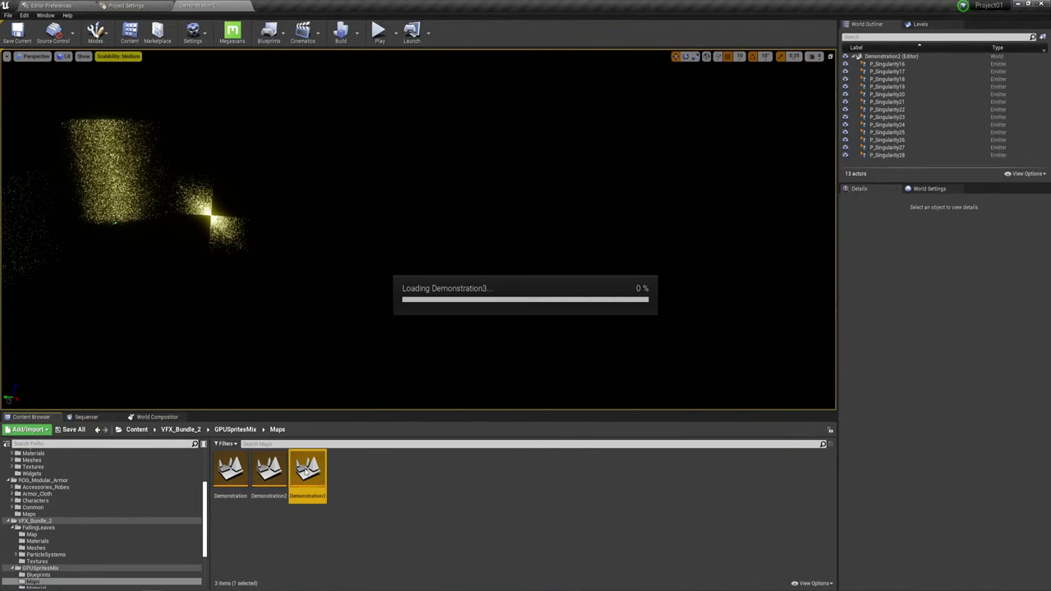
right_drag(418, 229, 418, 230)
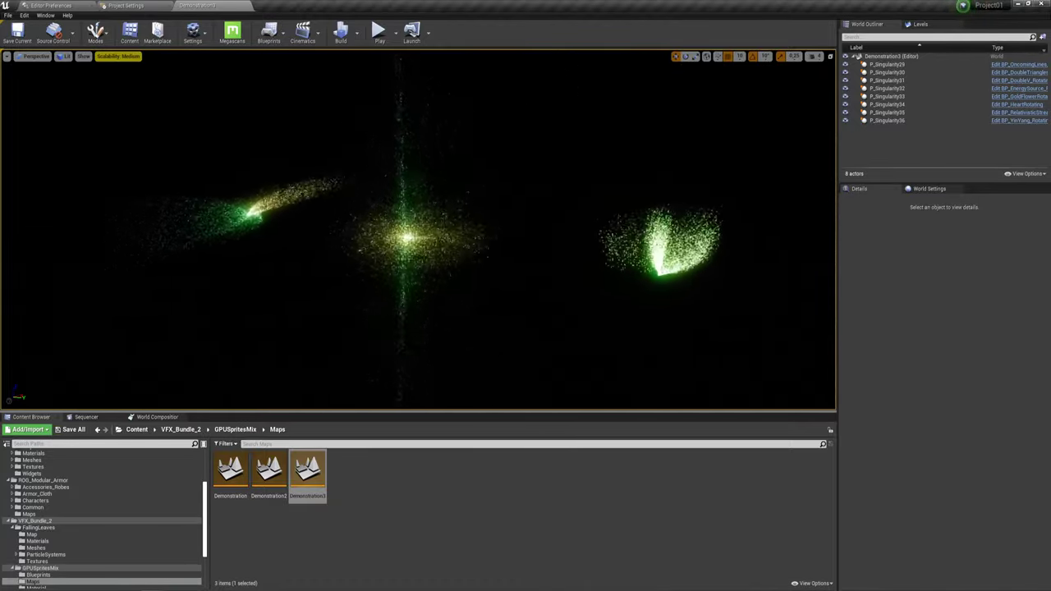
right_drag(500, 289, 500, 289)
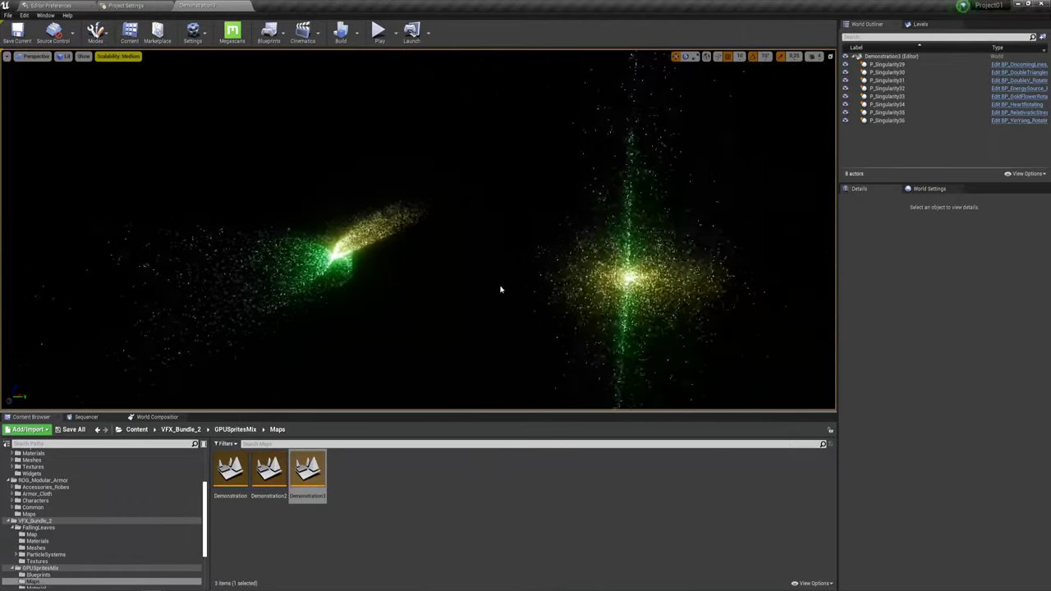
Navigate from VFX_Bundle_2 into the RainAndWater pack's Map folder.
click(199, 429)
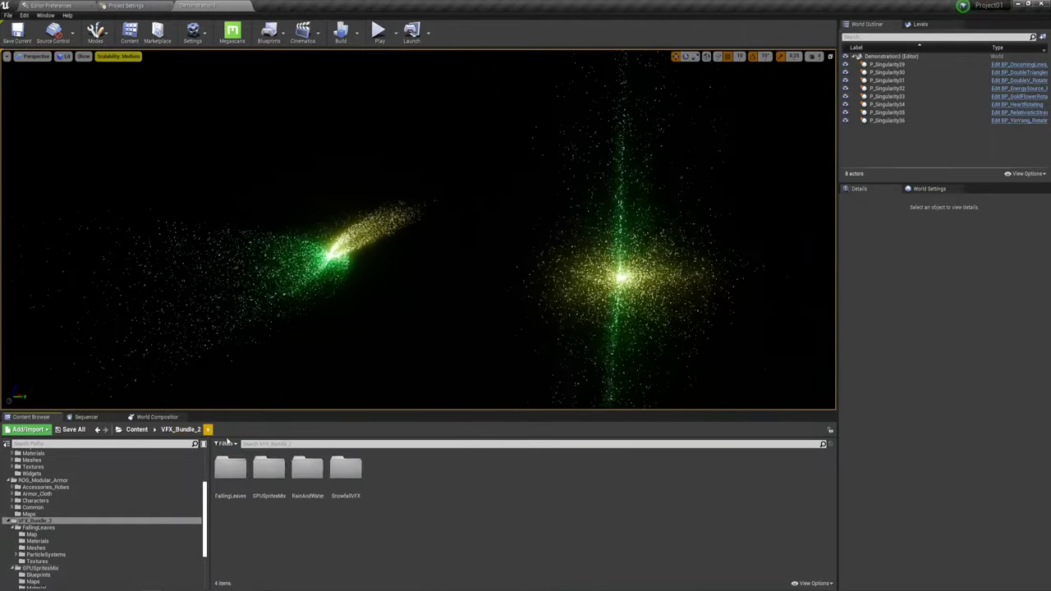
double_click(308, 471)
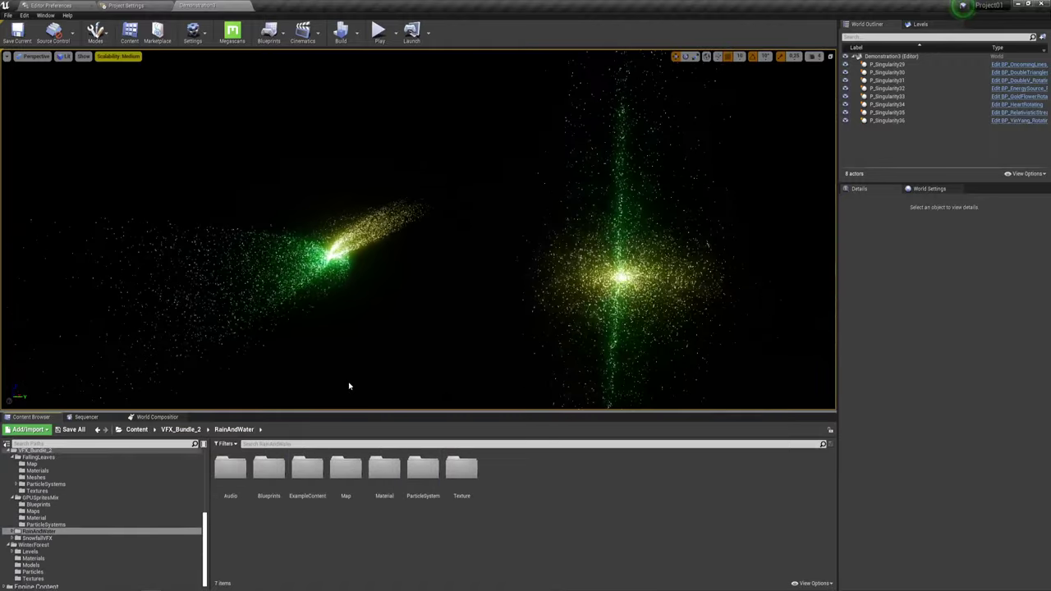
double_click(345, 469)
Open the RainAndWater Demonstration map and fly along the row of demo plates.
double_click(238, 472)
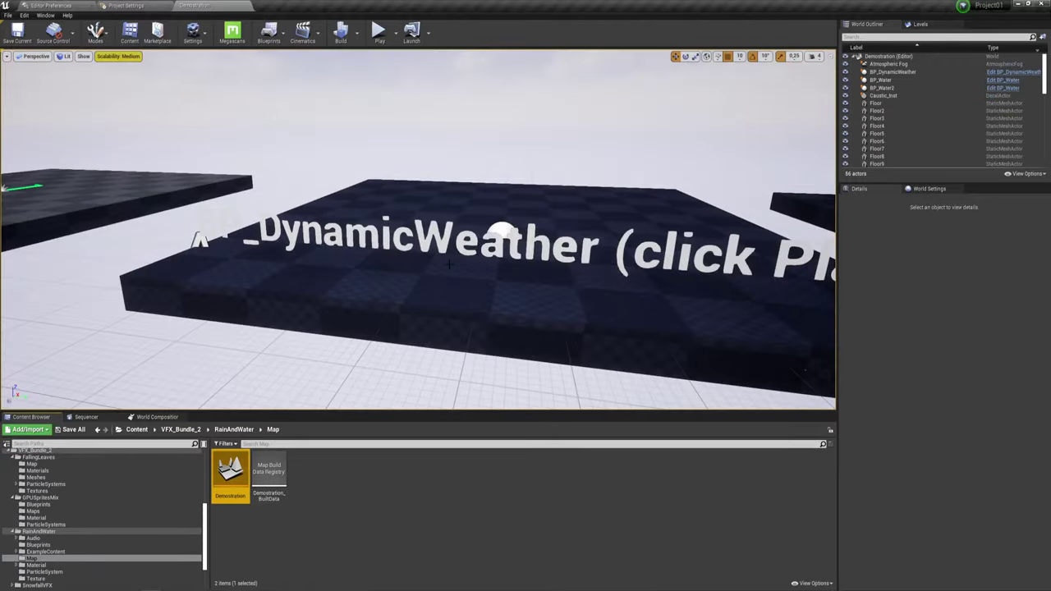
mouse_move(418, 230)
right_down()
mouse_move(418, 197)
mouse_move(403, 271)
right_up()
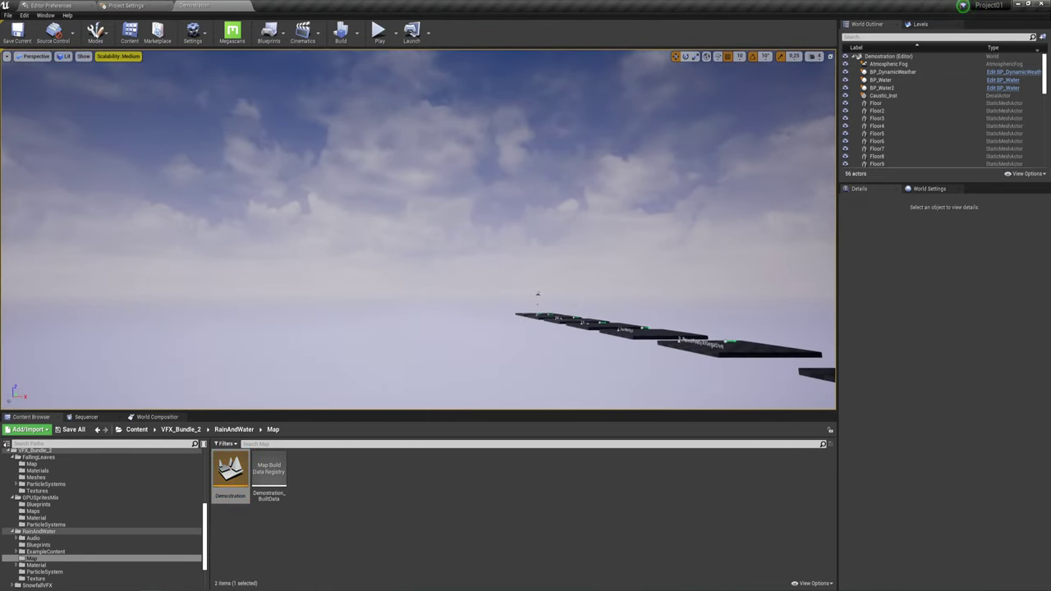
right_drag(418, 229, 476, 254)
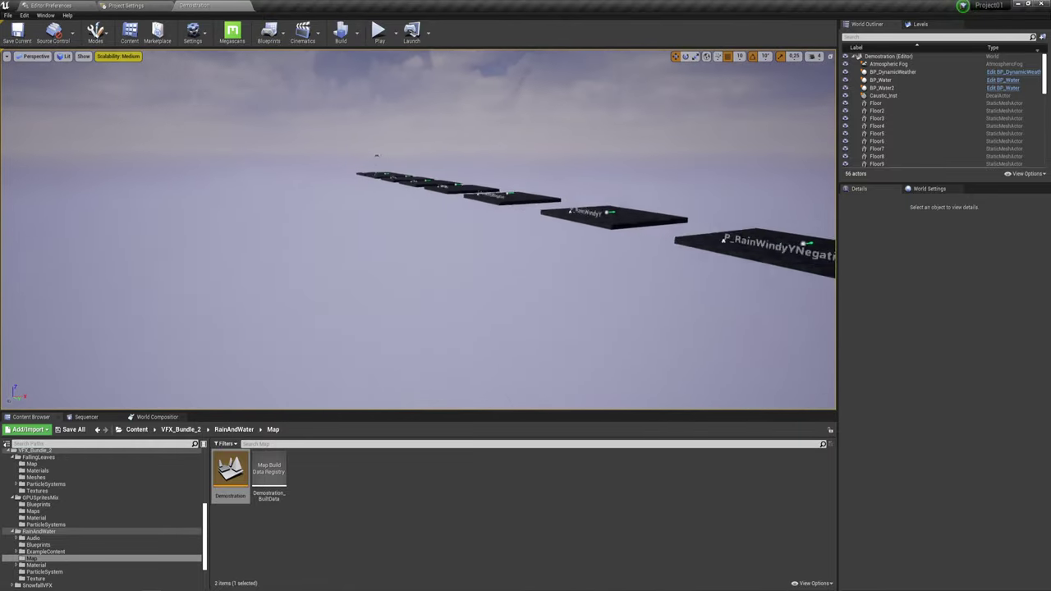
mouse_move(418, 229)
right_down()
mouse_move(390, 215)
mouse_move(423, 238)
mouse_move(386, 229)
mouse_move(409, 230)
right_up()
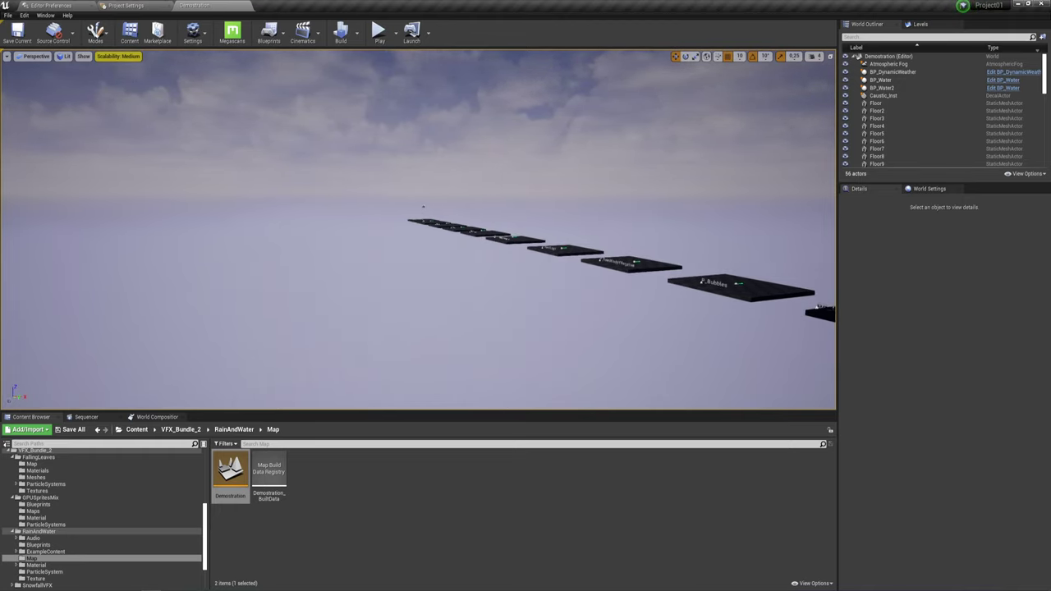
mouse_move(419, 230)
right_down()
mouse_move(460, 222)
mouse_move(394, 271)
right_up()
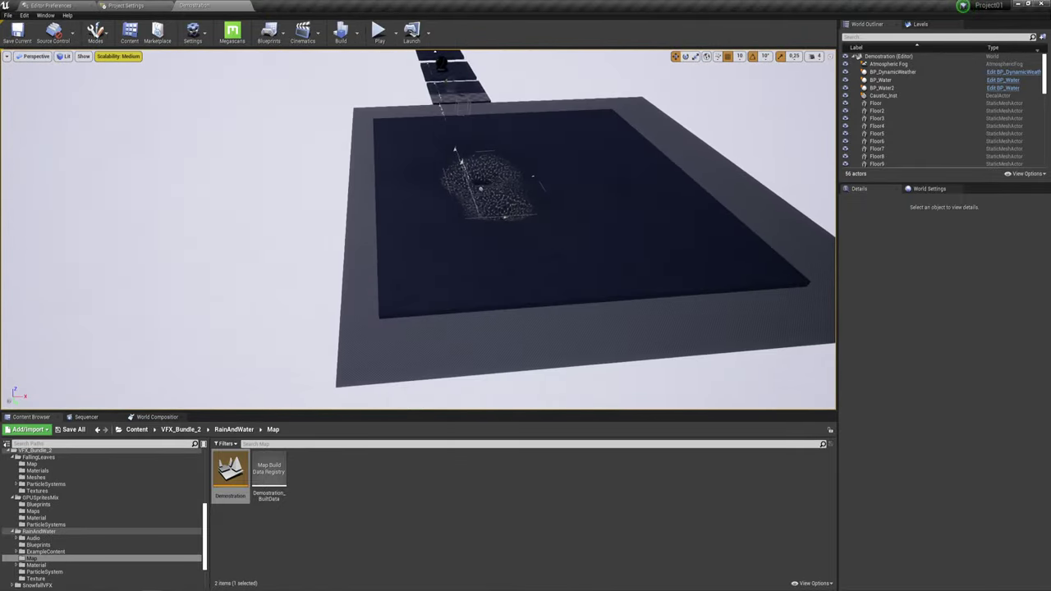
Bring the view down over the caustic pool and select the P_RainWindyY emitter.
right_drag(419, 230, 345, 246)
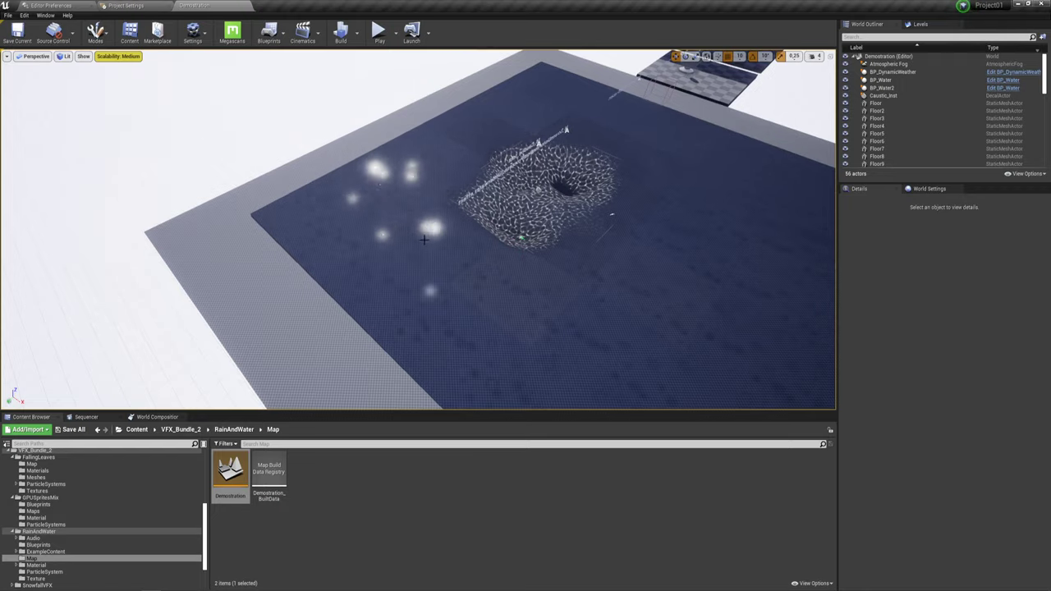
mouse_move(345, 247)
right_down()
mouse_move(345, 271)
mouse_move(361, 279)
mouse_move(353, 287)
right_up()
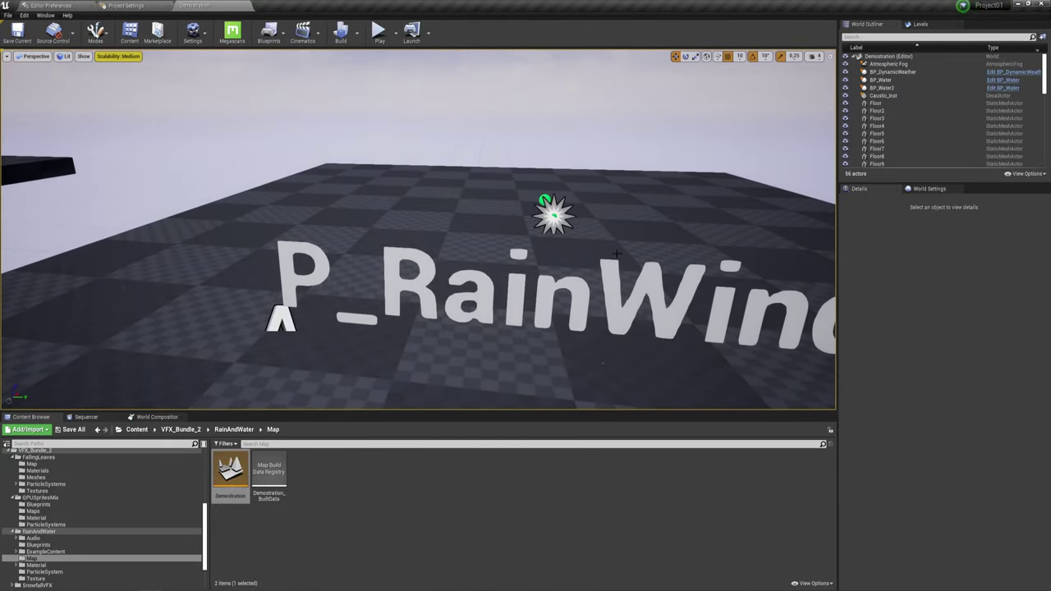
click(552, 212)
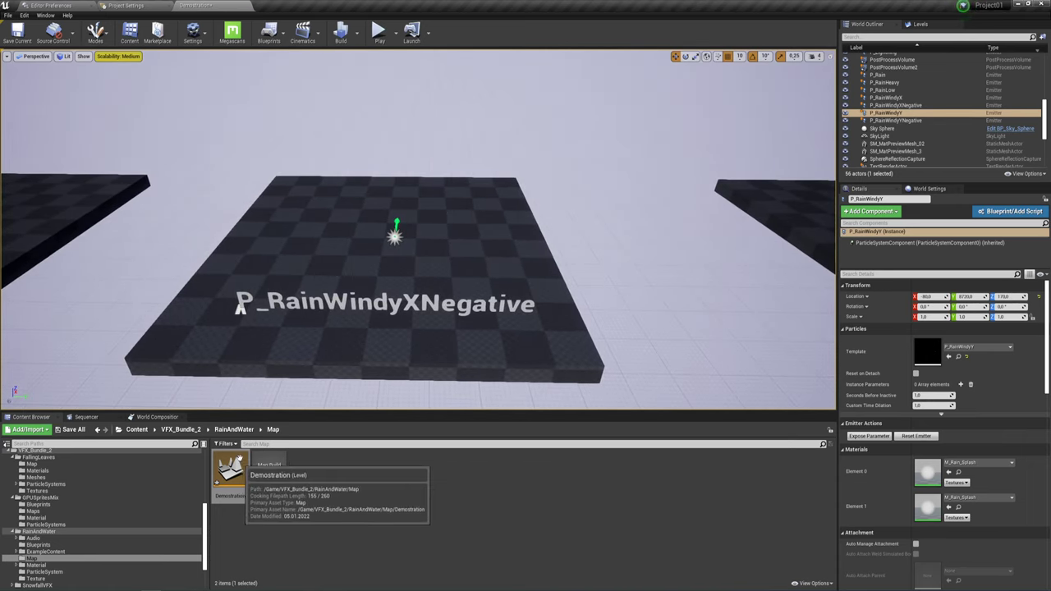
Navigate to VFX_Bundle_2 > SnowfallVFX > Maps and open the Demo1 map.
click(198, 430)
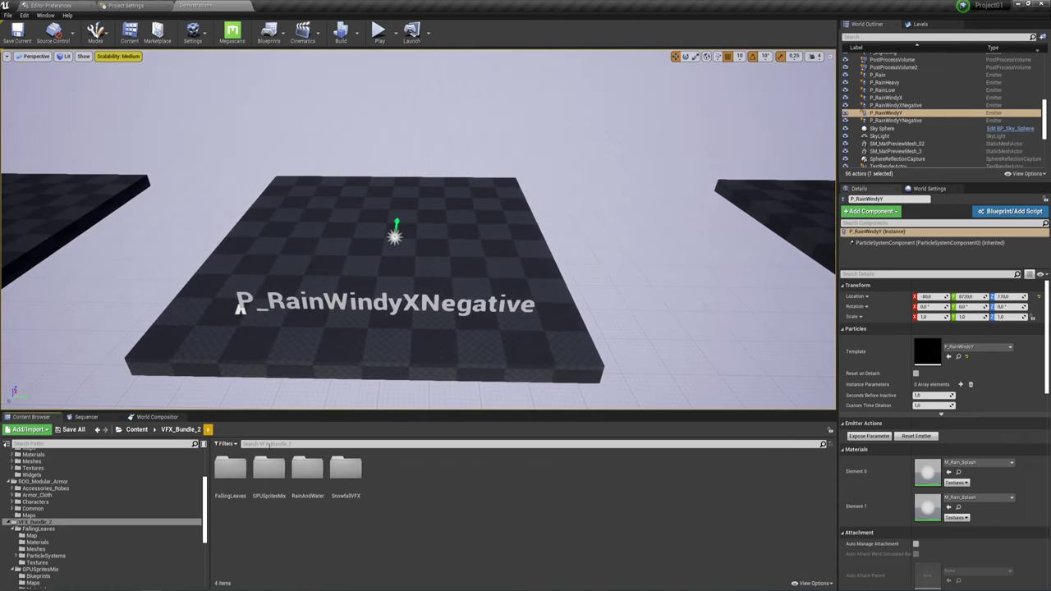
double_click(352, 476)
double_click(305, 468)
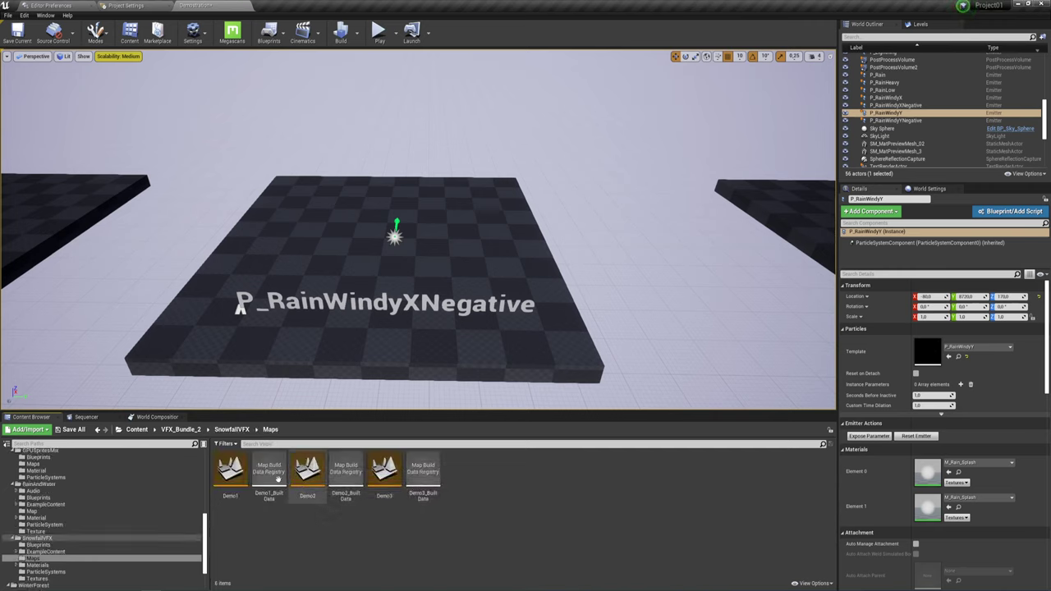
double_click(230, 472)
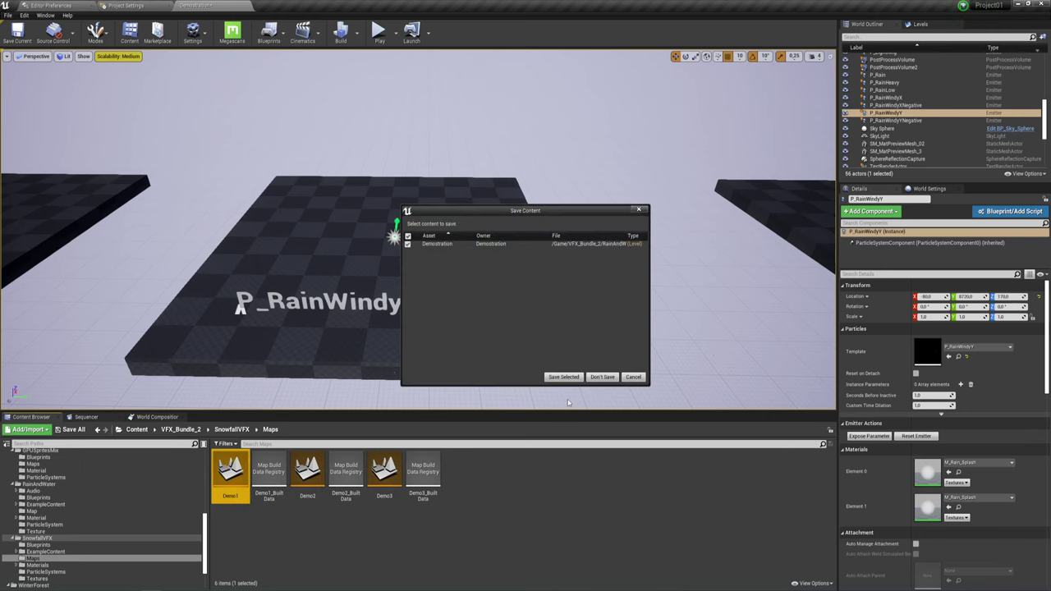
Dismiss the Save Content prompt, then look up at the sky and back down at the rock.
click(579, 377)
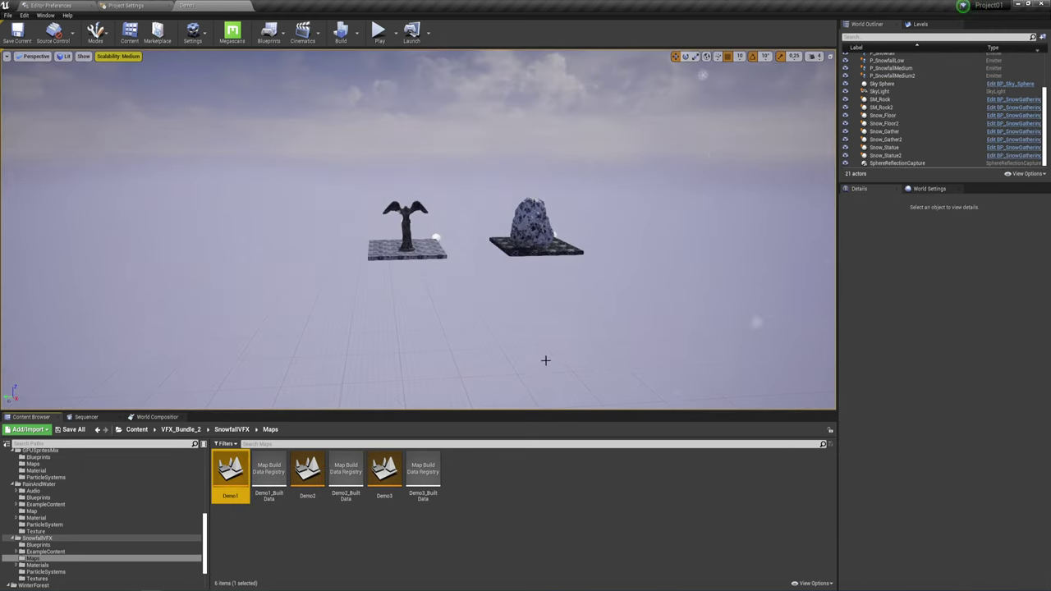
right_drag(470, 273, 468, 261)
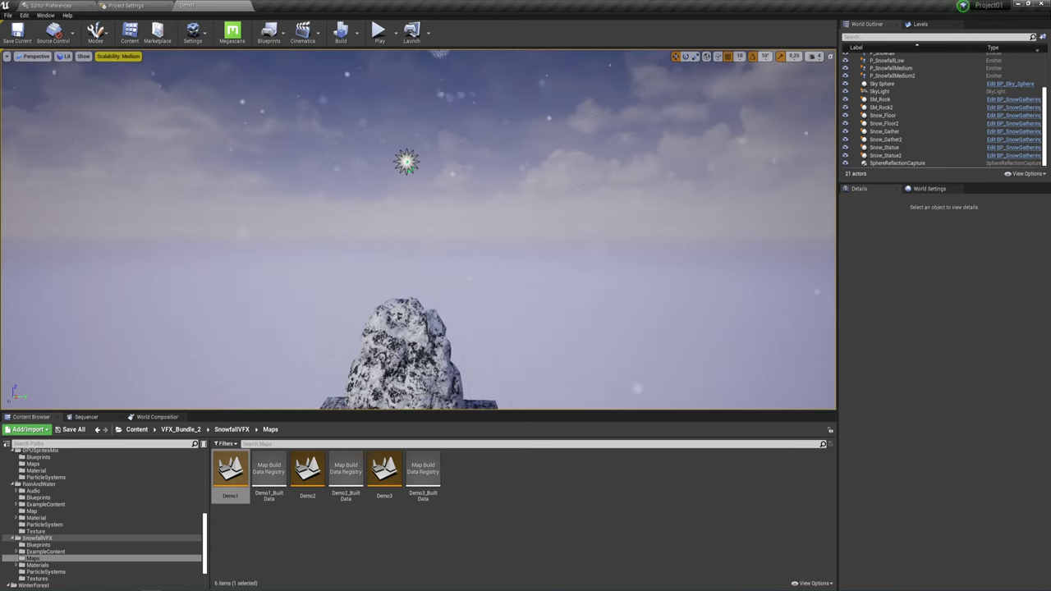
right_drag(471, 292, 470, 291)
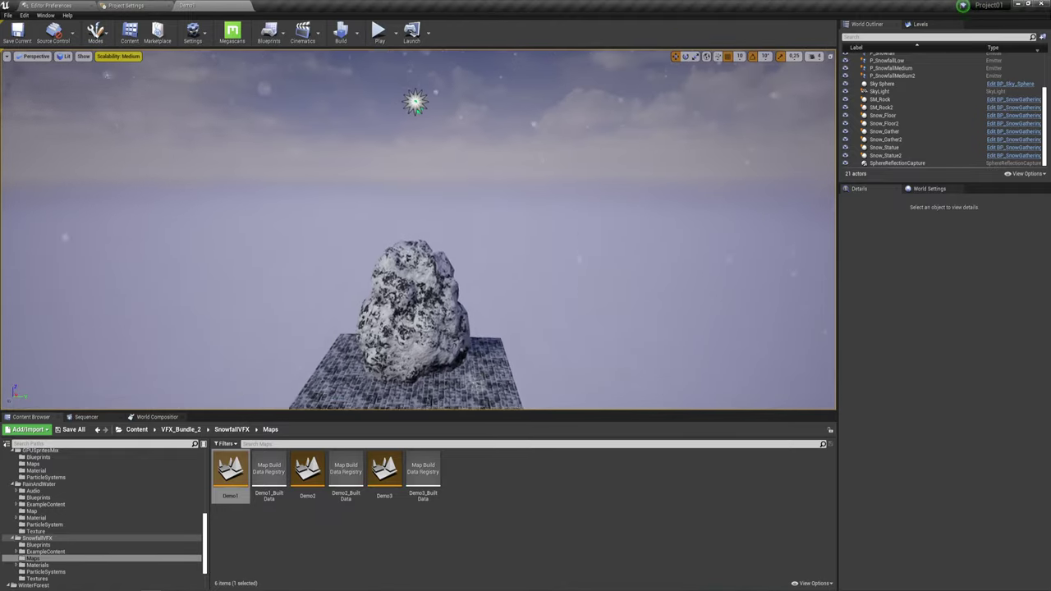
Open the Demo2 snow map and pull back for a wide view of the slabs.
double_click(307, 472)
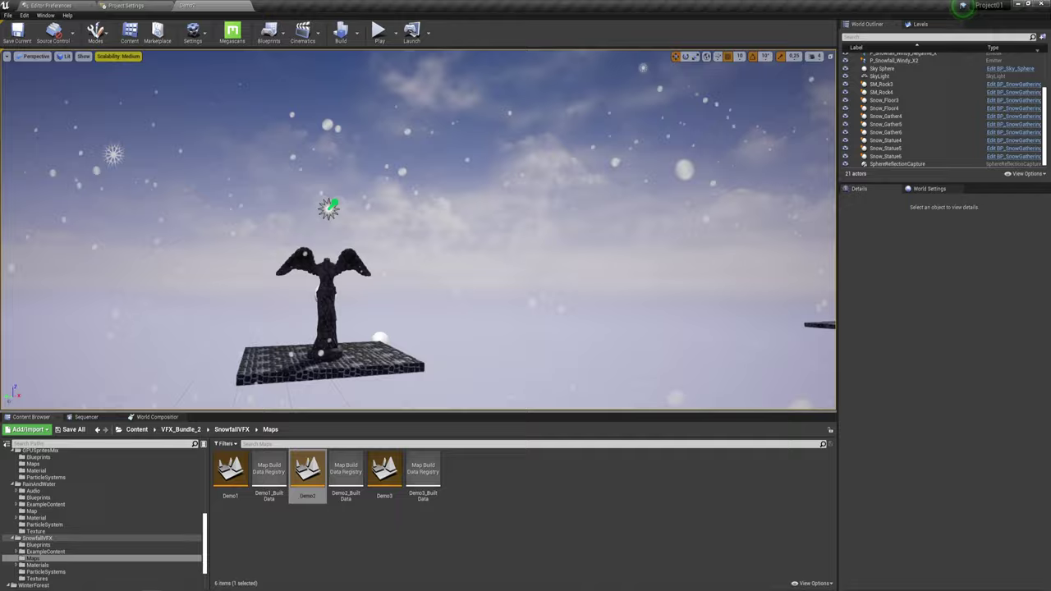
mouse_move(417, 230)
right_down()
mouse_move(385, 79)
mouse_move(39, 170)
right_up()
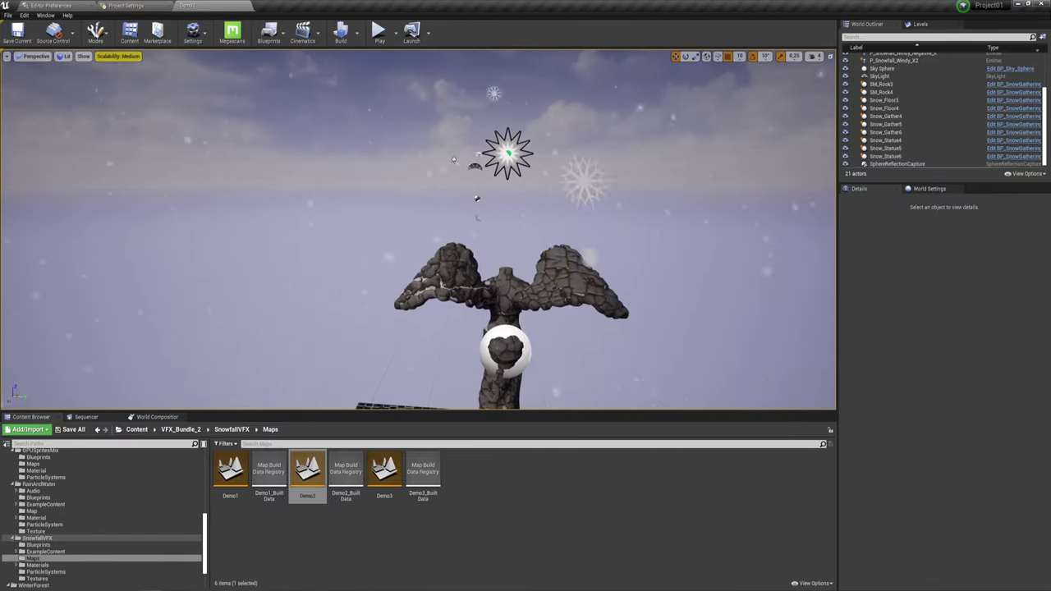
right_drag(539, 244, 539, 244)
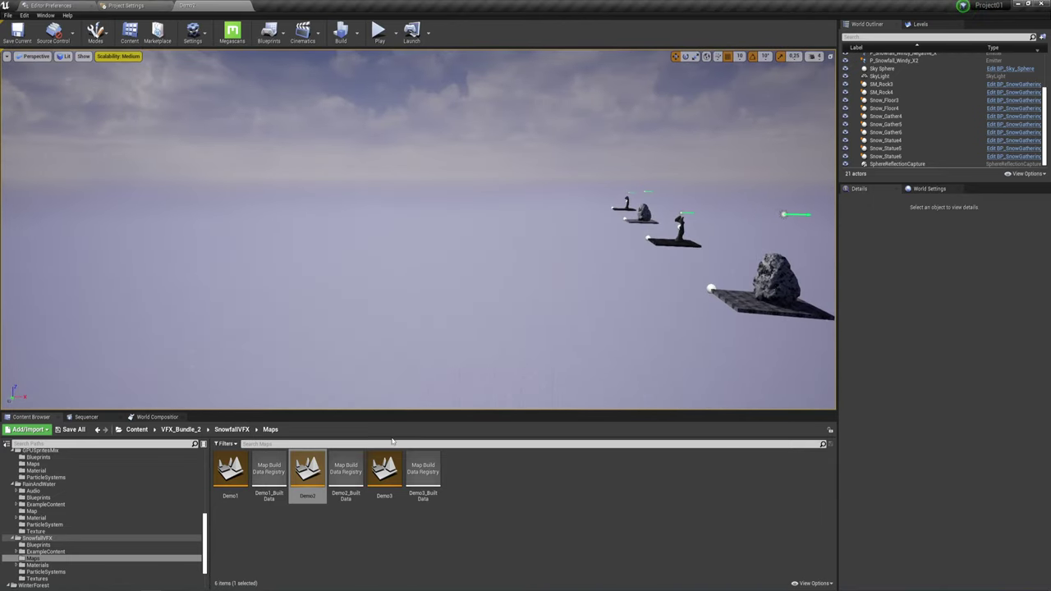
Open the Demo3 snow map and frame the view around the statue.
double_click(384, 472)
right_drag(556, 337, 555, 336)
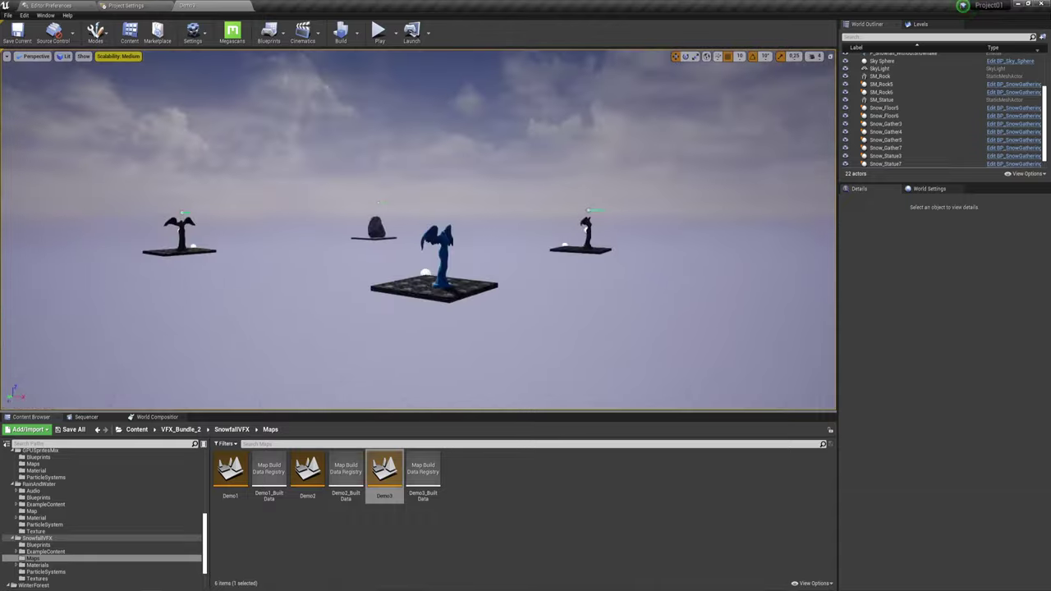
right_drag(418, 230, 418, 230)
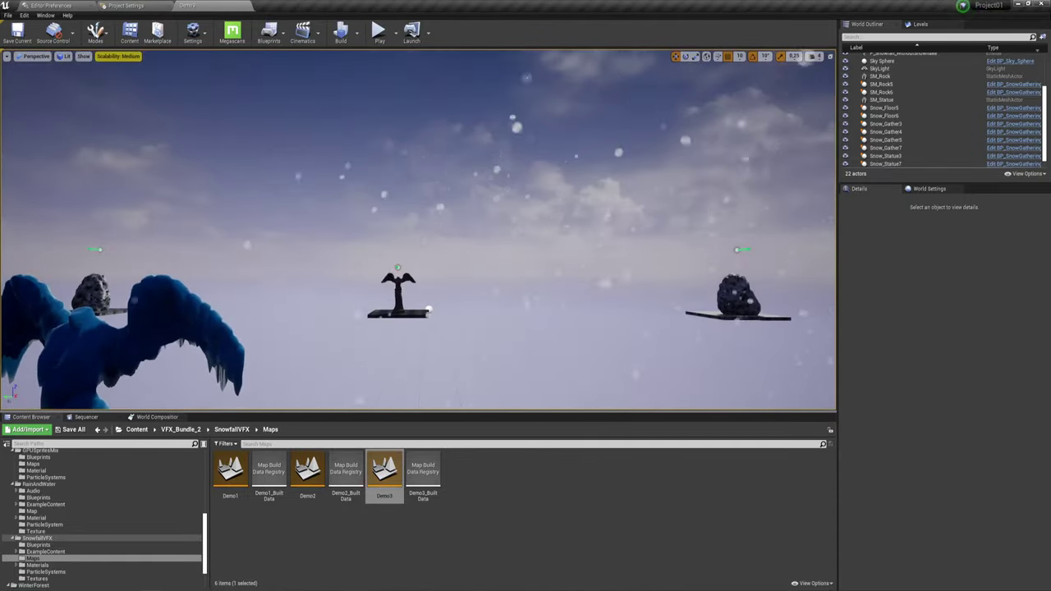
right_drag(553, 336, 554, 336)
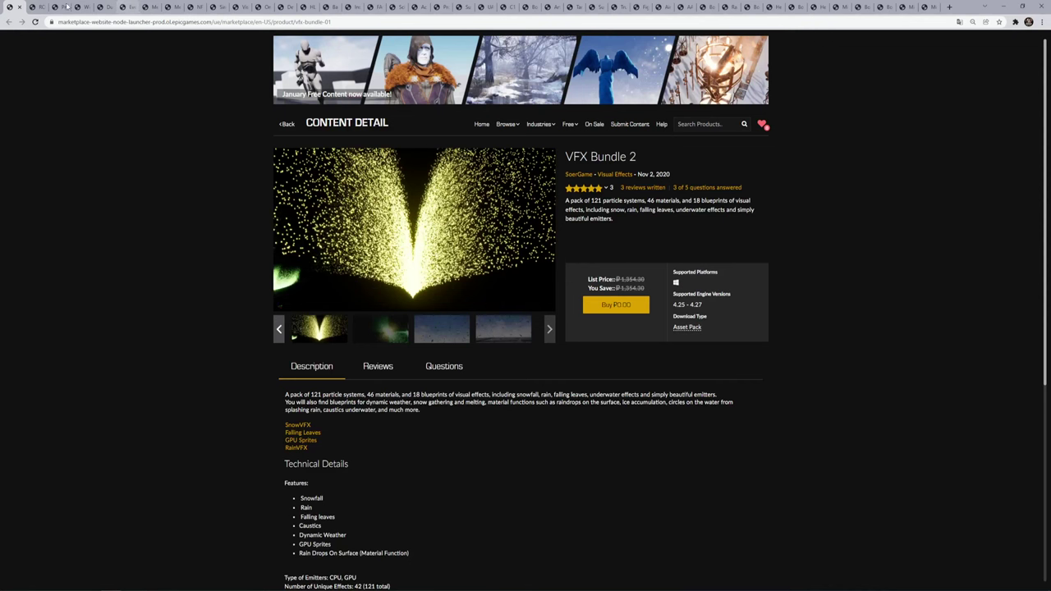
Bring up the ROG Modular Medieval Accessories product listing in the browser.
click(43, 10)
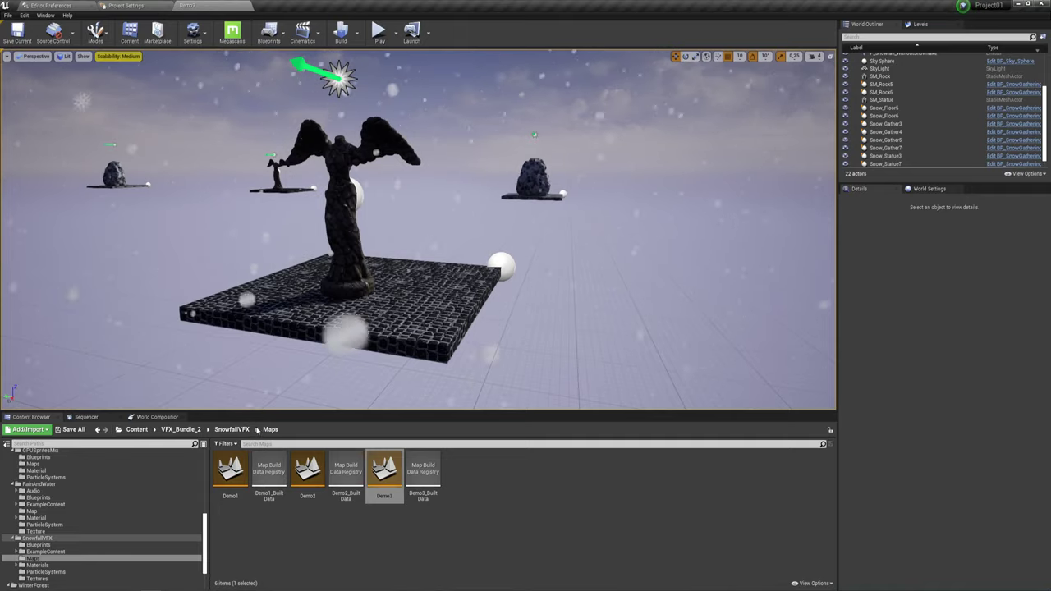
Open ROG_Modular_Armor > Maps > ROG_Accessories_Overview and fly to the centre cloak pedestal.
click(136, 429)
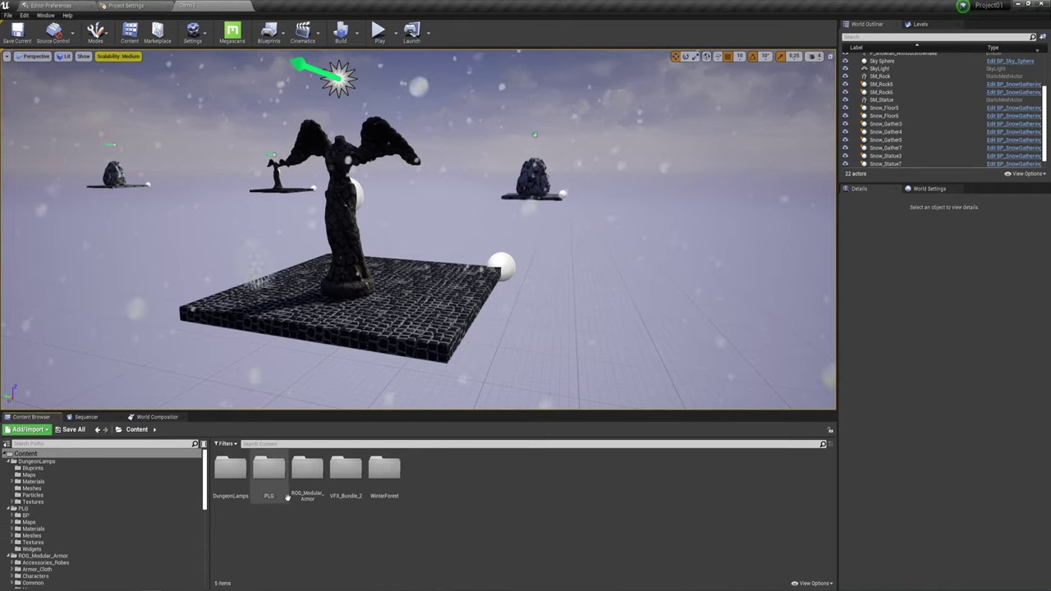
double_click(307, 475)
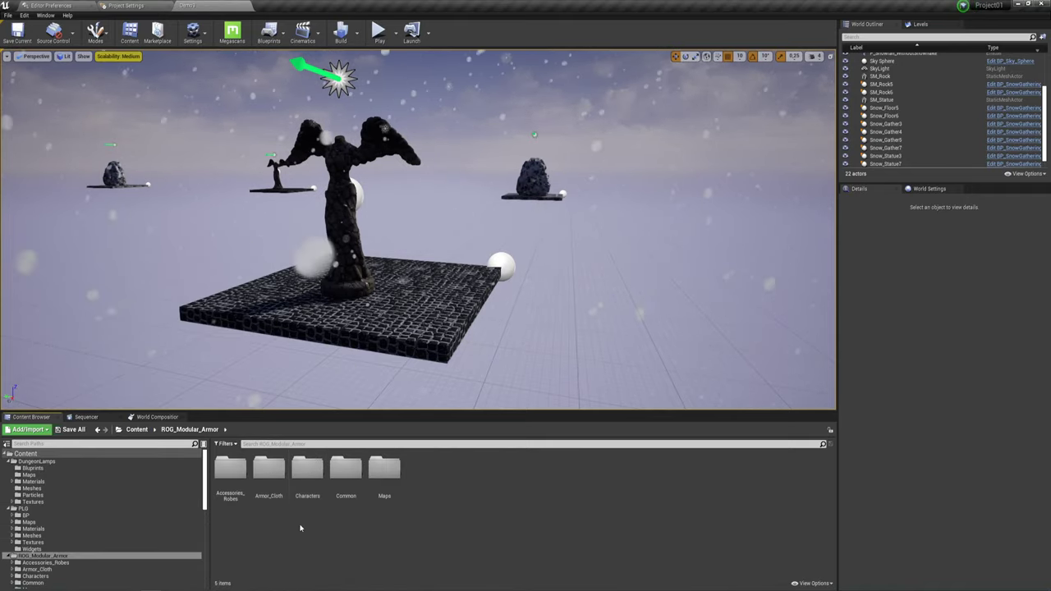
double_click(384, 468)
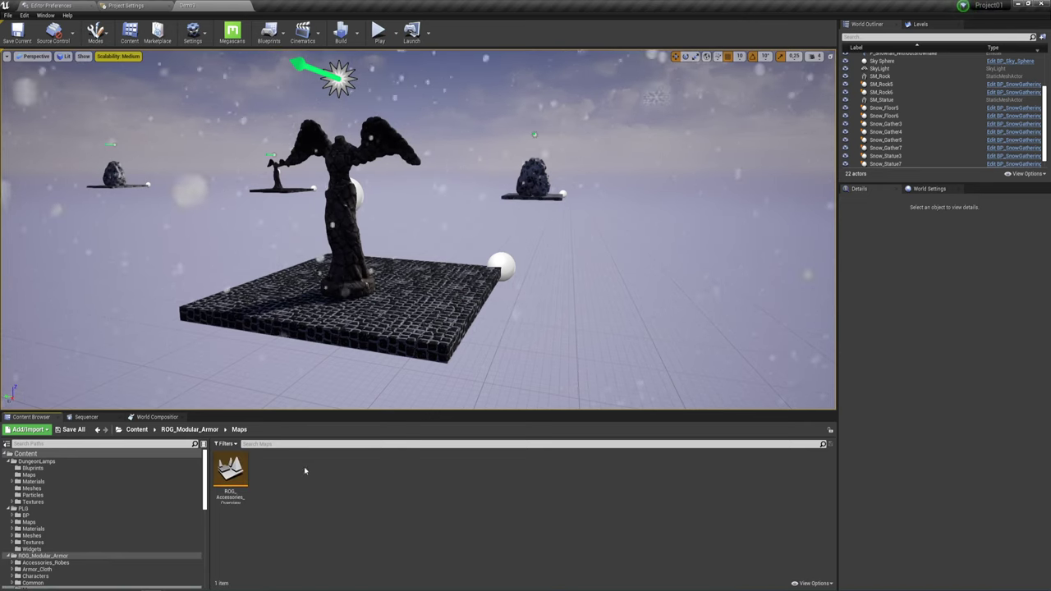
double_click(231, 476)
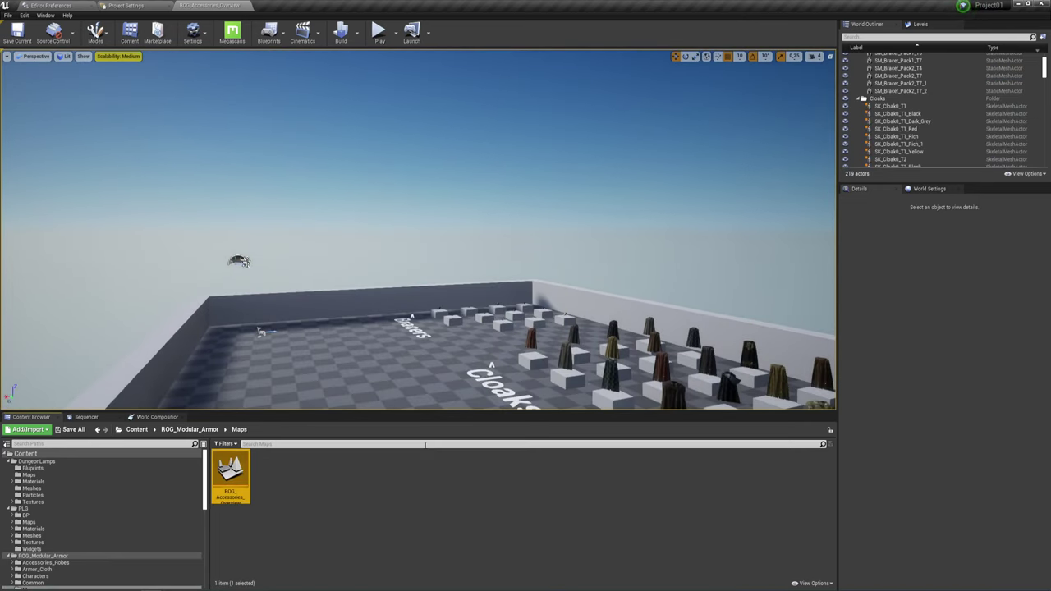
mouse_move(418, 230)
right_down()
mouse_move(418, 246)
mouse_move(344, 246)
right_up()
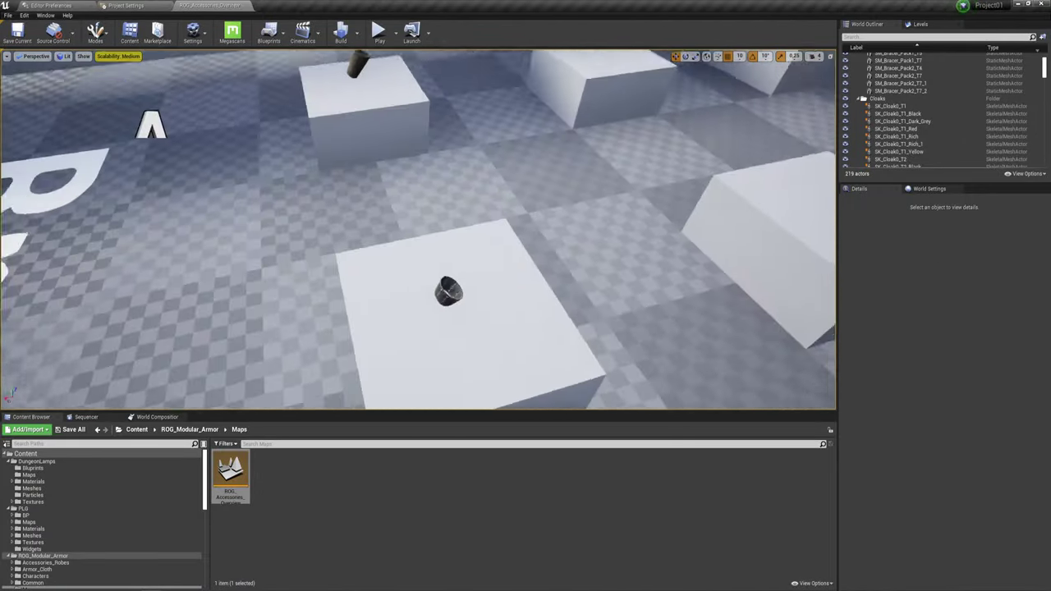
key(w)
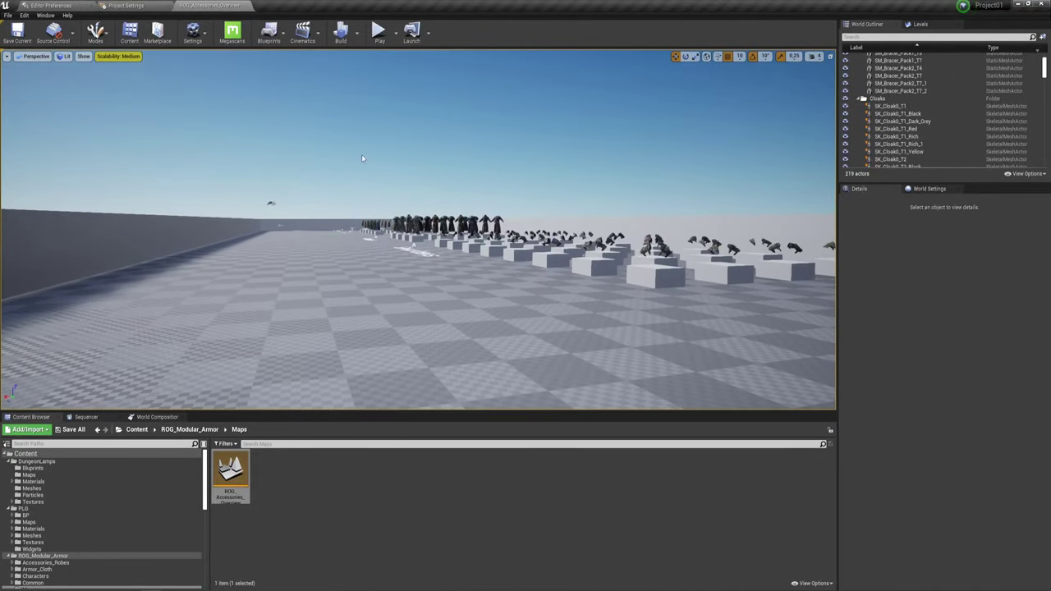
Start playing the level, clear all accessories, and randomize the character's outfit.
click(376, 34)
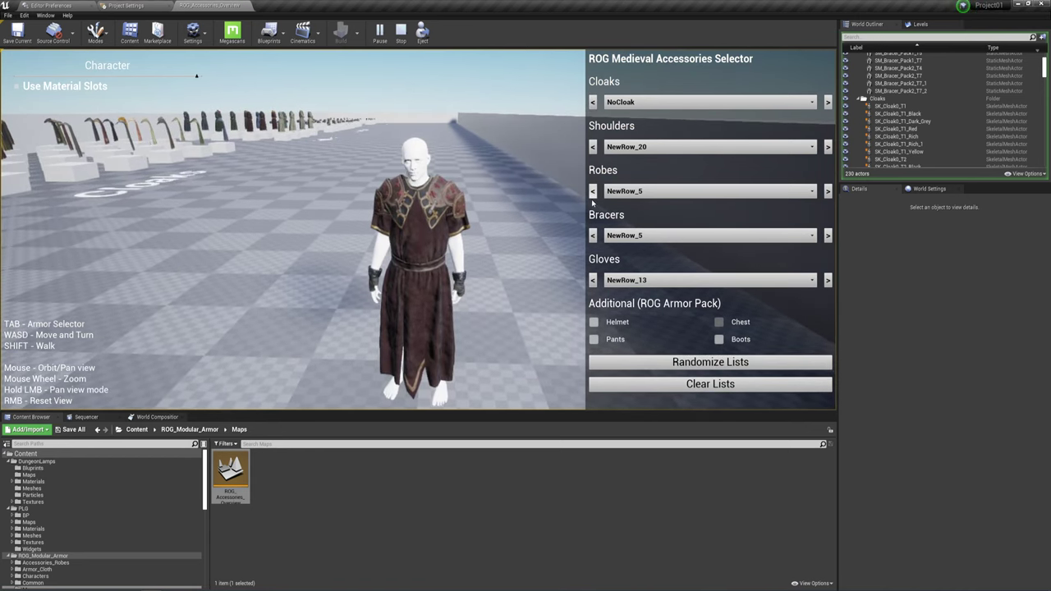
click(697, 385)
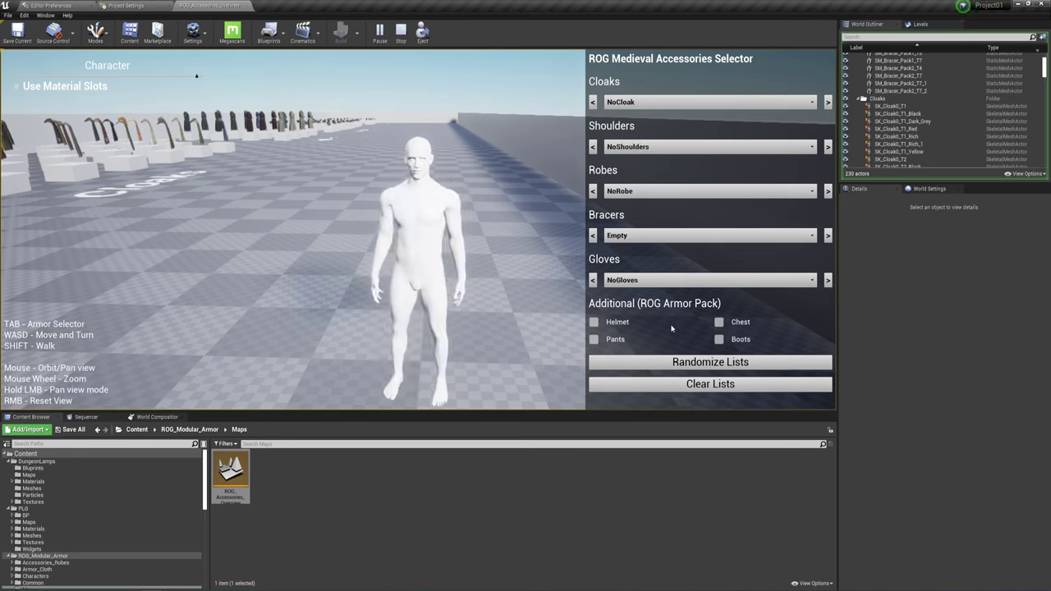
click(673, 366)
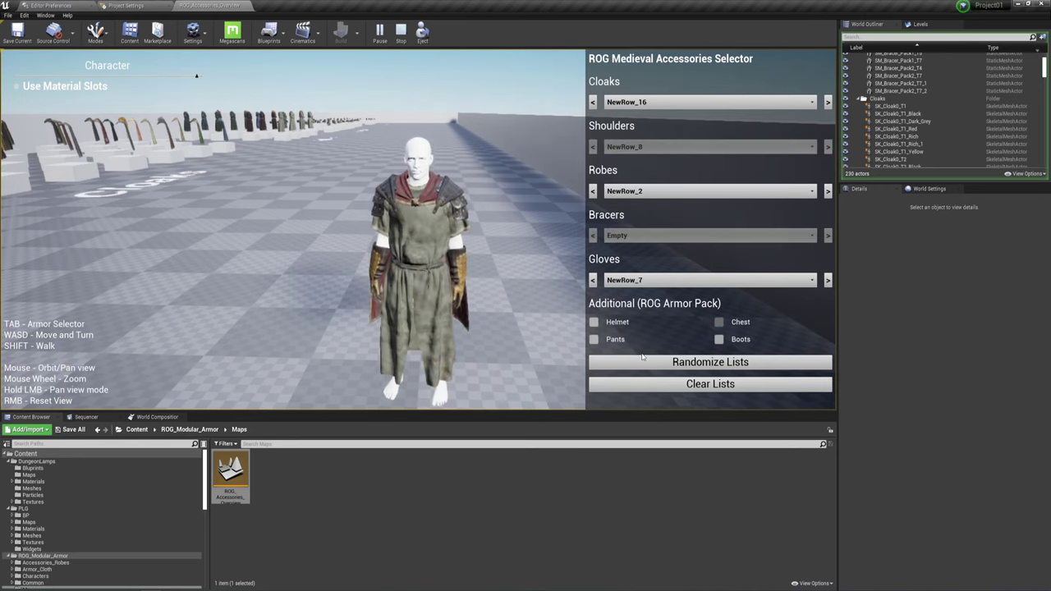
Re-roll the character's accessory outfit ten more times.
click(646, 361)
click(646, 362)
click(647, 363)
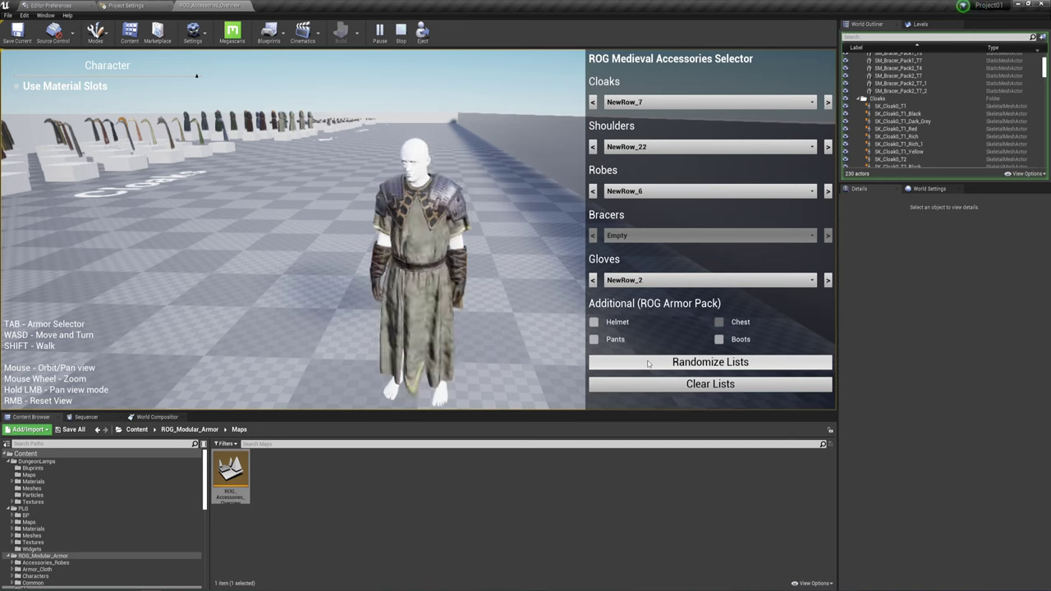
click(647, 363)
click(647, 362)
click(647, 363)
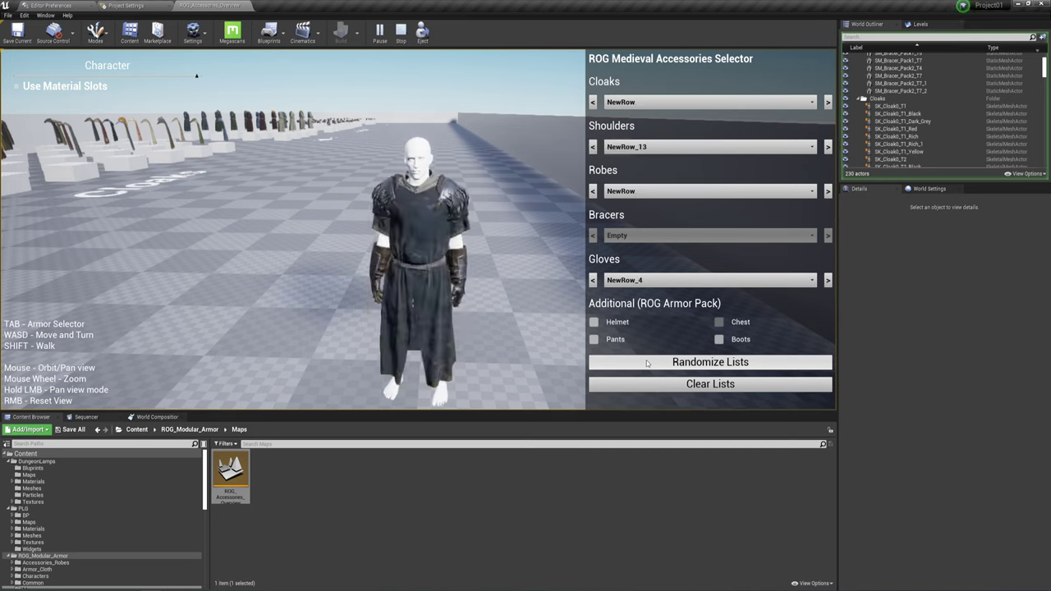
click(646, 362)
click(647, 362)
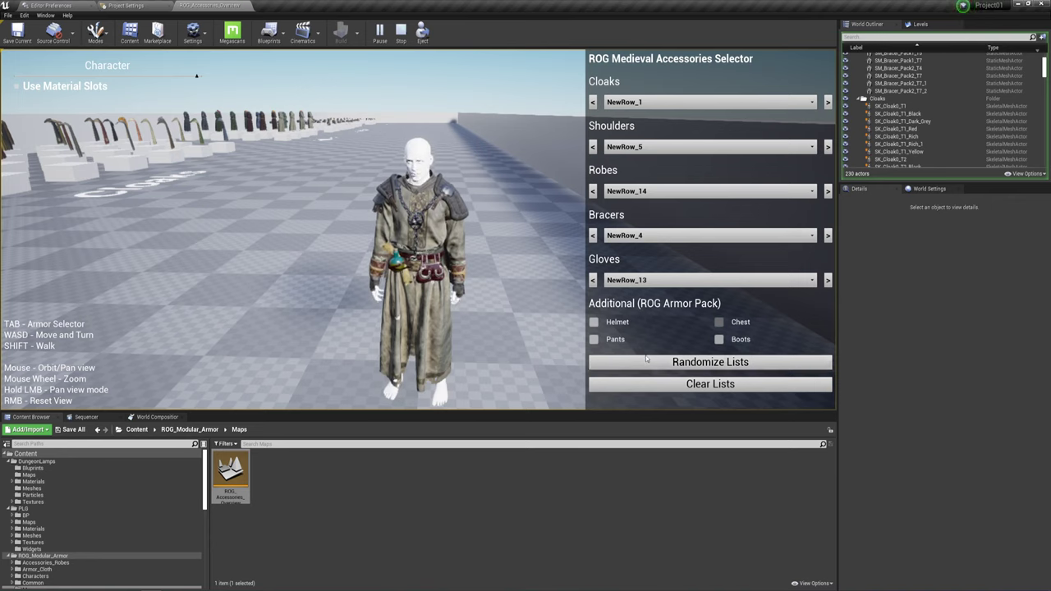
click(650, 360)
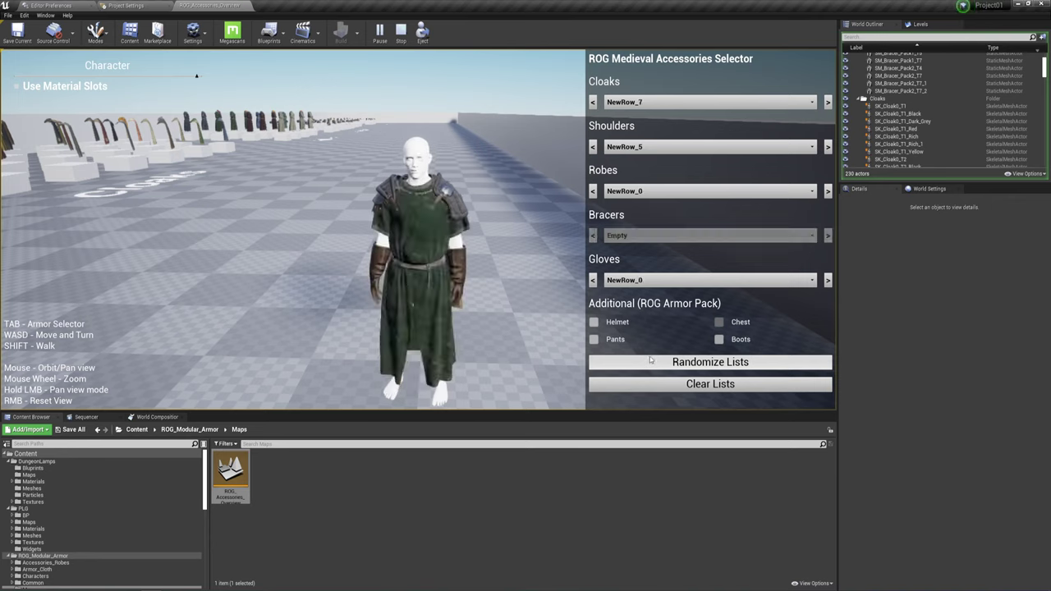
click(650, 359)
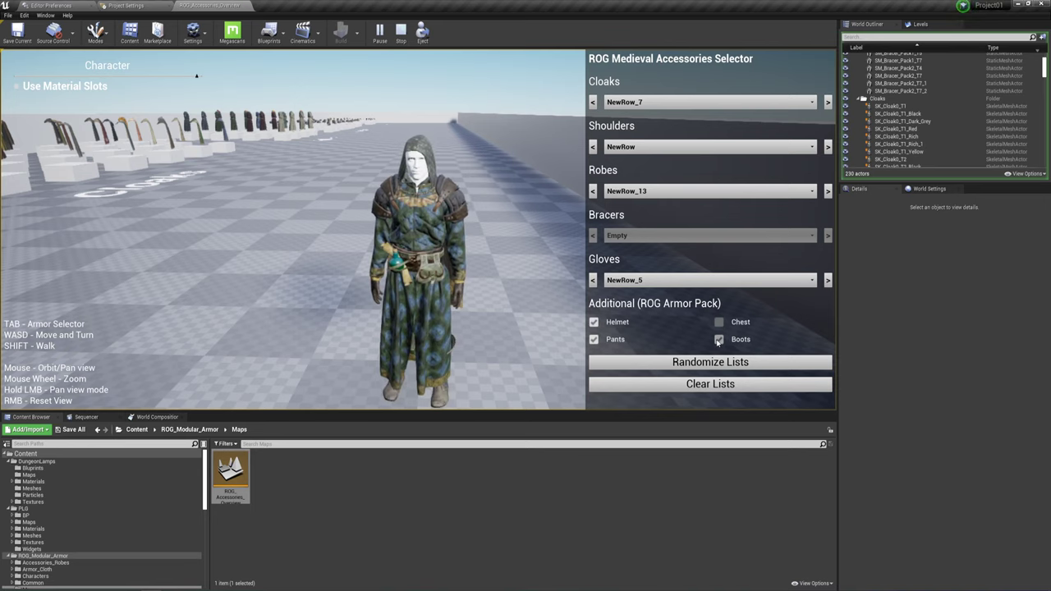
Orbit around the character from behind, above, front and side, then walk it forward.
drag(454, 302, 329, 304)
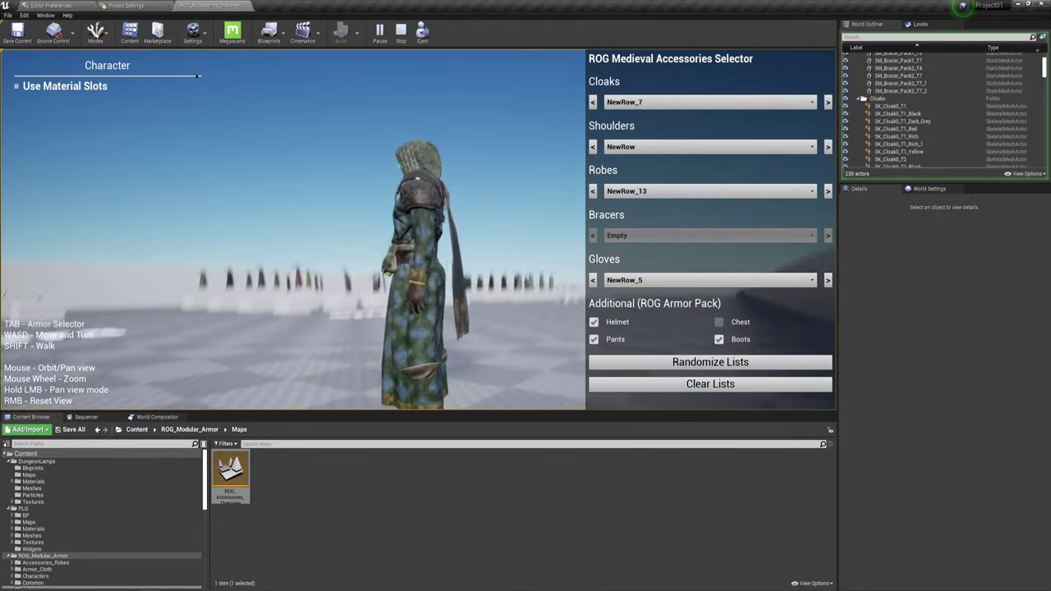
drag(329, 303, 558, 453)
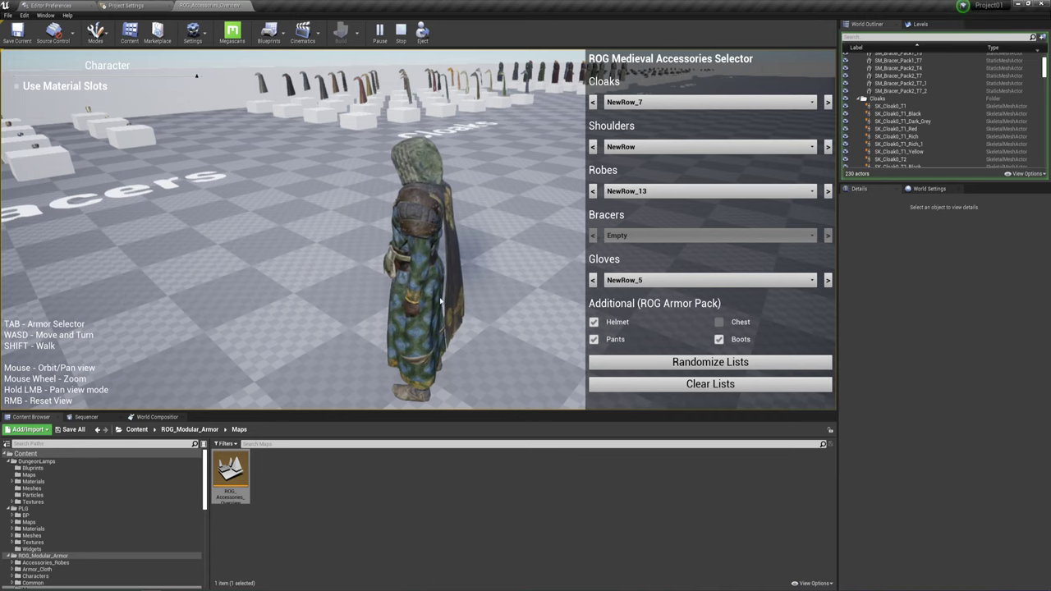
drag(420, 324, 355, 384)
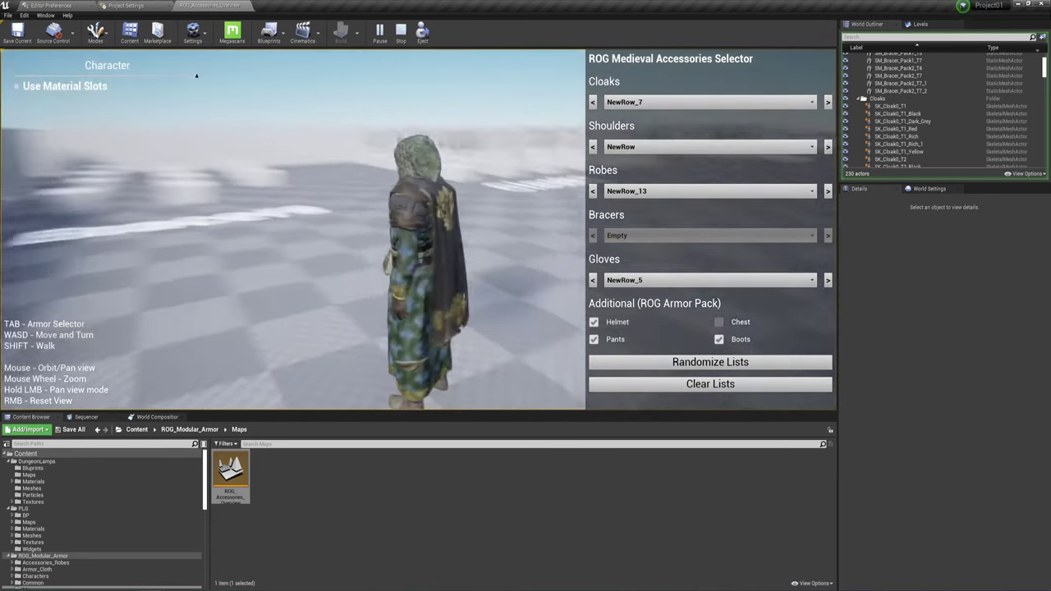
drag(328, 246, 246, 246)
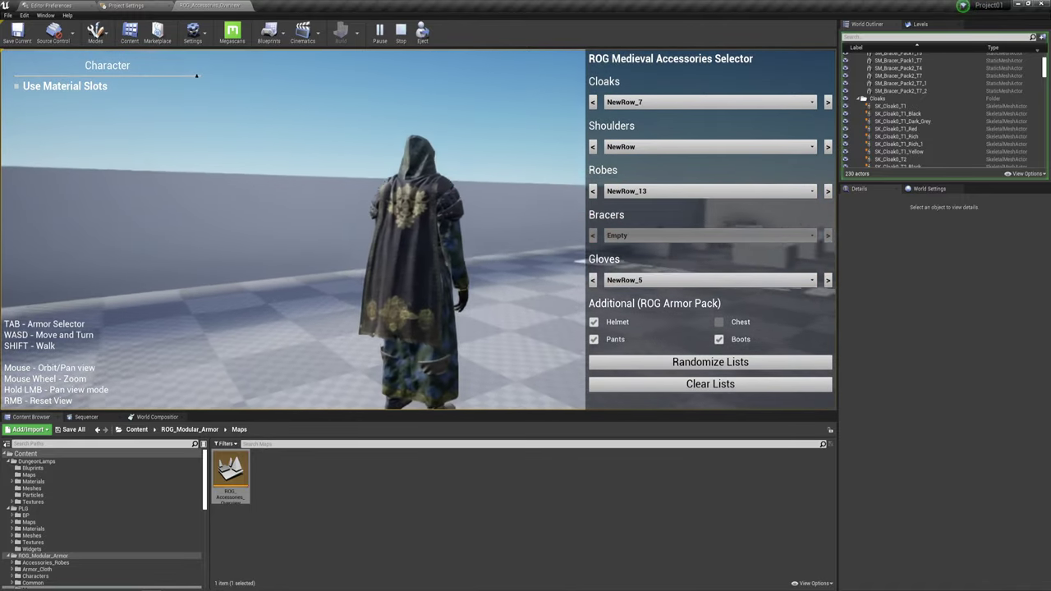
key(w)
key(w)
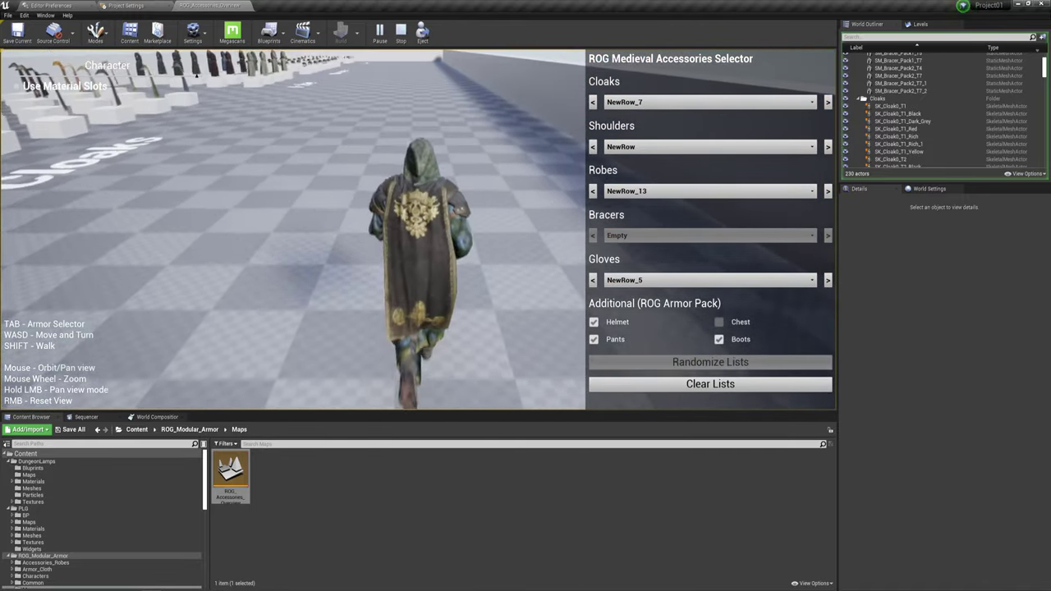
key(w)
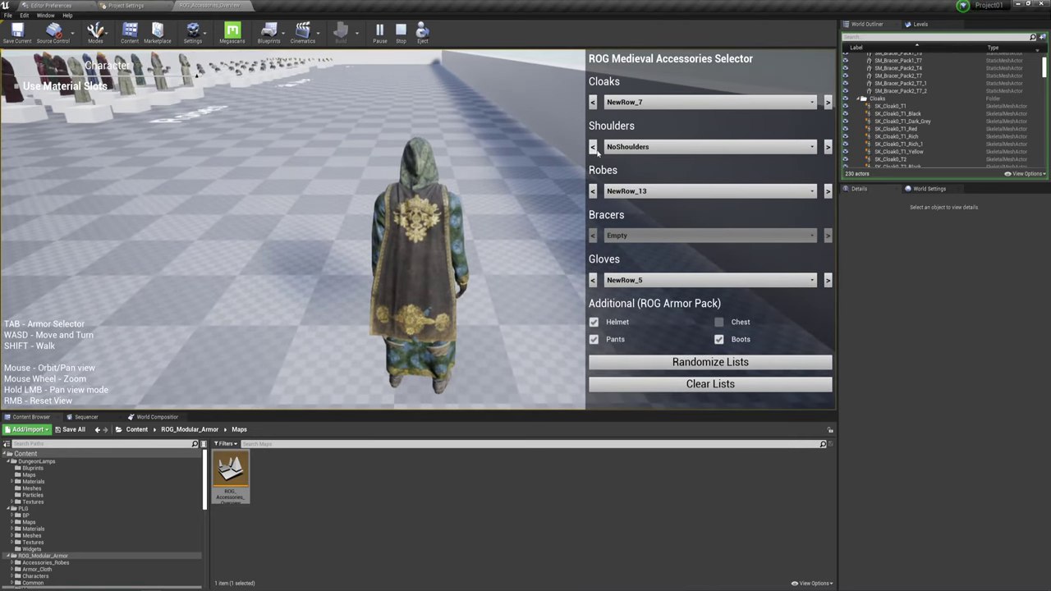
Step the robe back to blue then red, randomize the whole outfit, walk, and end play.
click(593, 190)
click(592, 190)
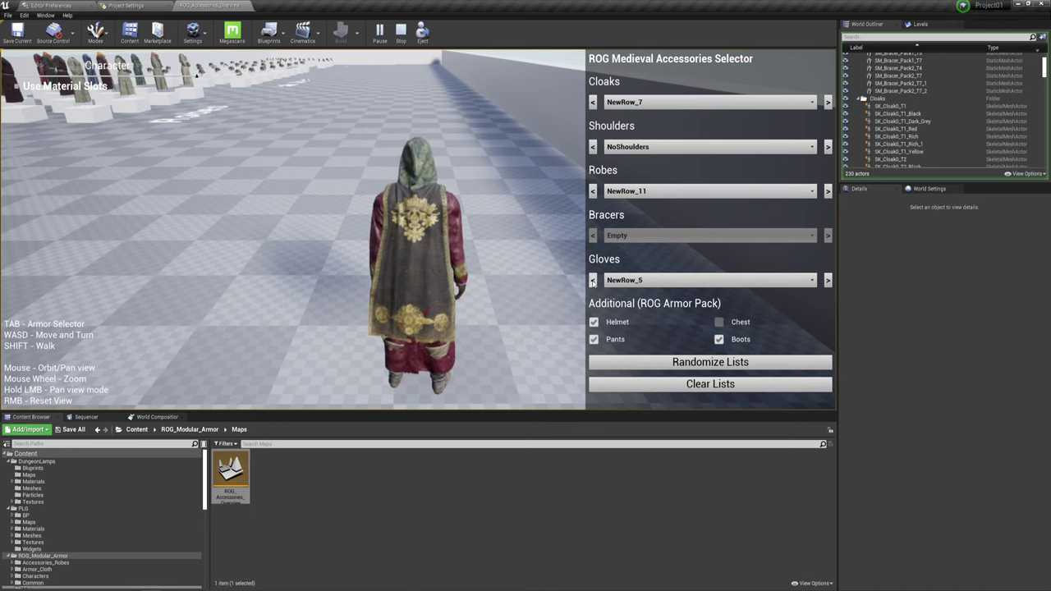
click(619, 363)
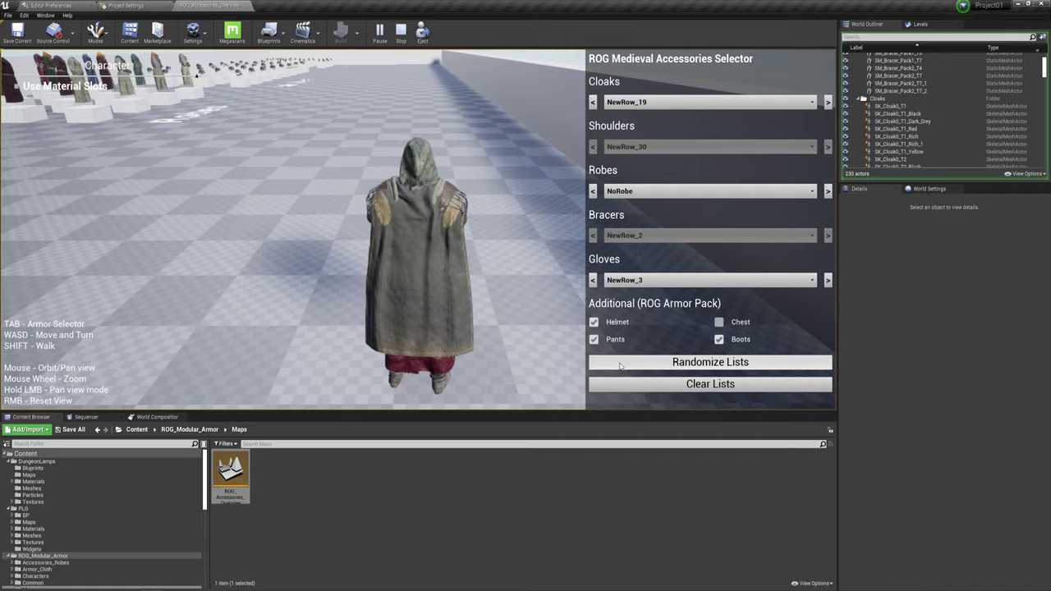
key(w)
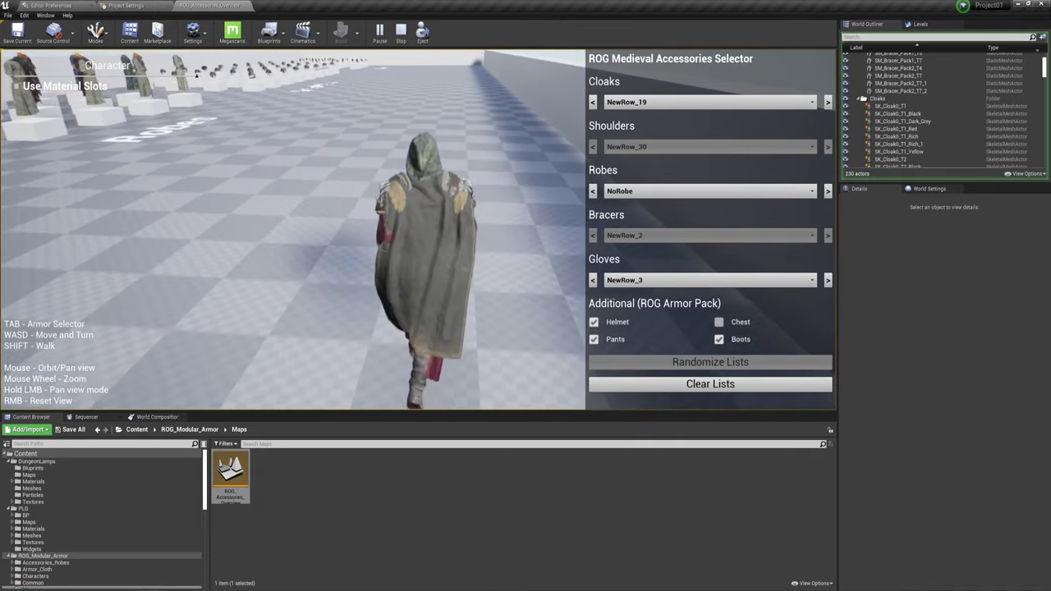
key(a)
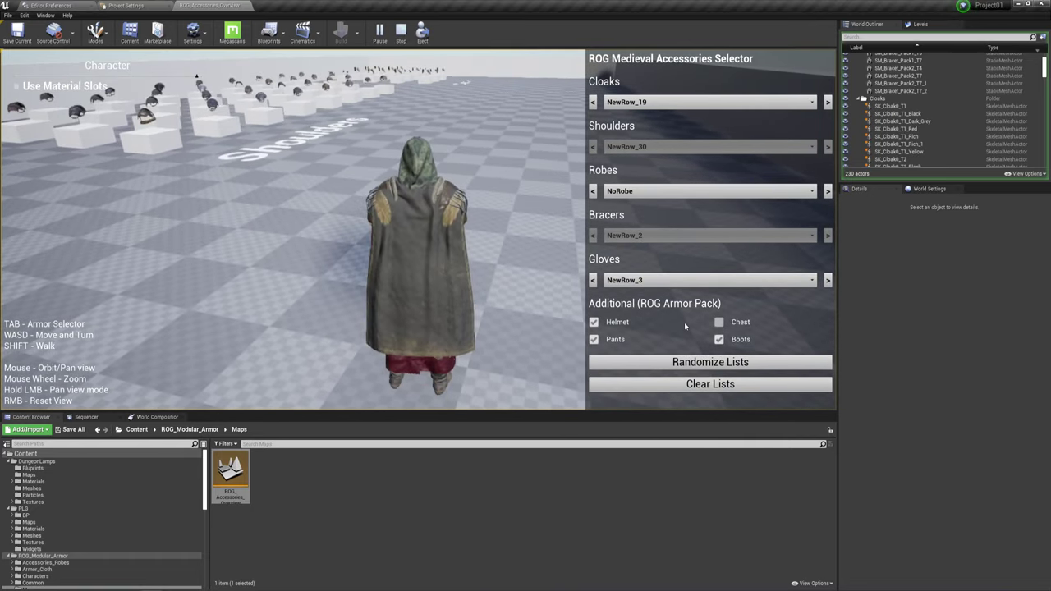
key(Escape)
Select the green front robe's SkeletalMeshComponent and browse to its mesh in ROG_Male Robes SkeletalMeshes.
right_drag(397, 231, 294, 232)
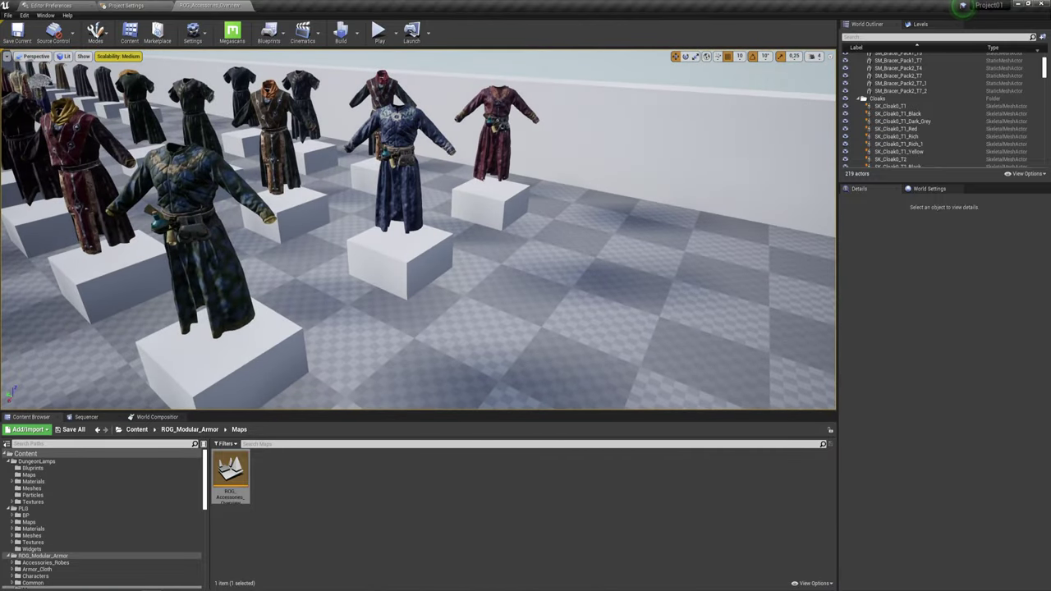
click(253, 304)
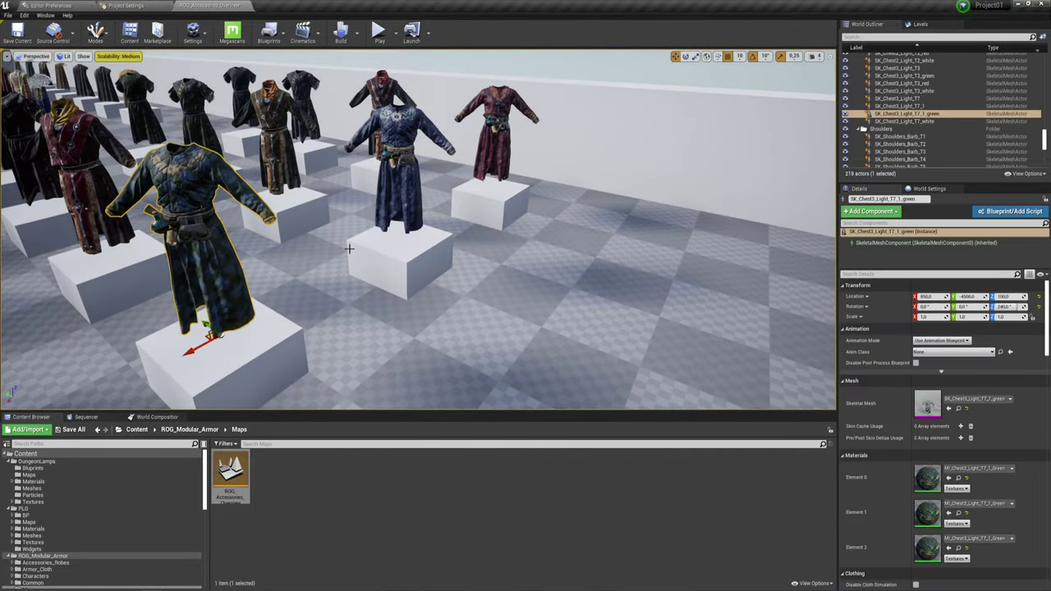
right_drag(253, 303, 353, 296)
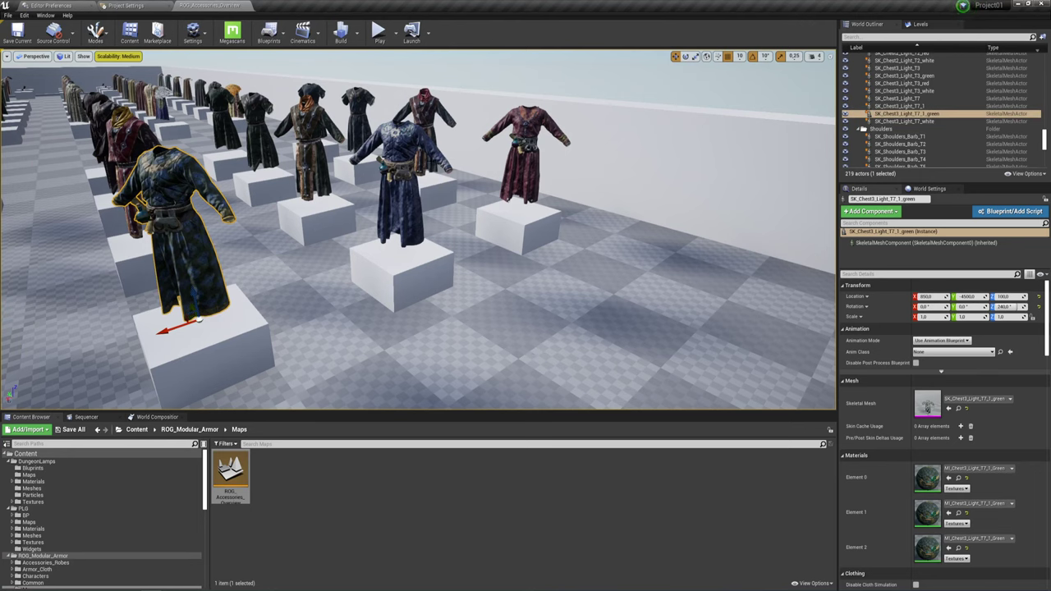
right_drag(356, 192, 459, 165)
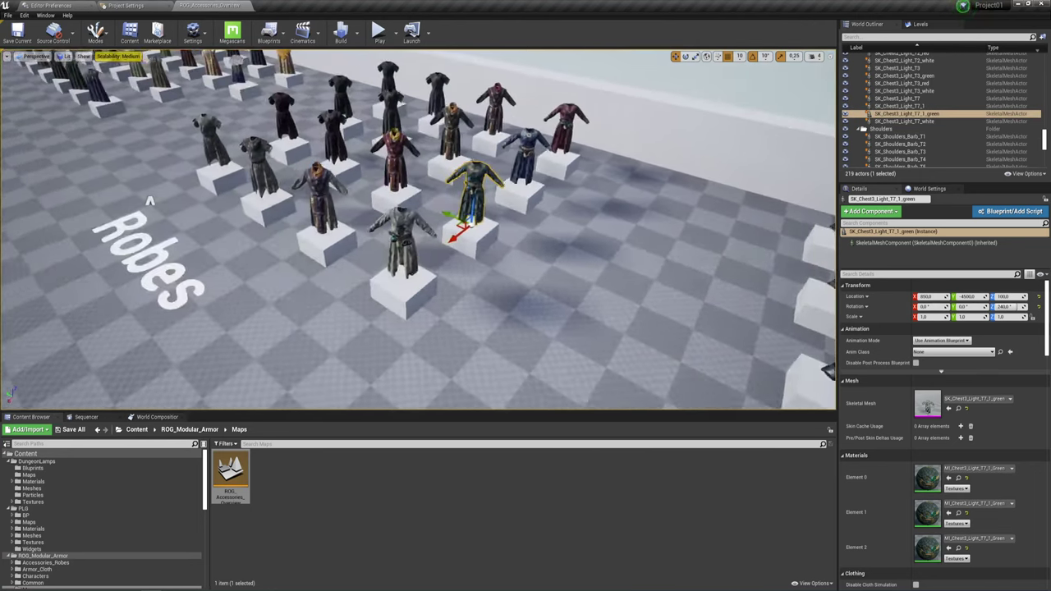
click(919, 242)
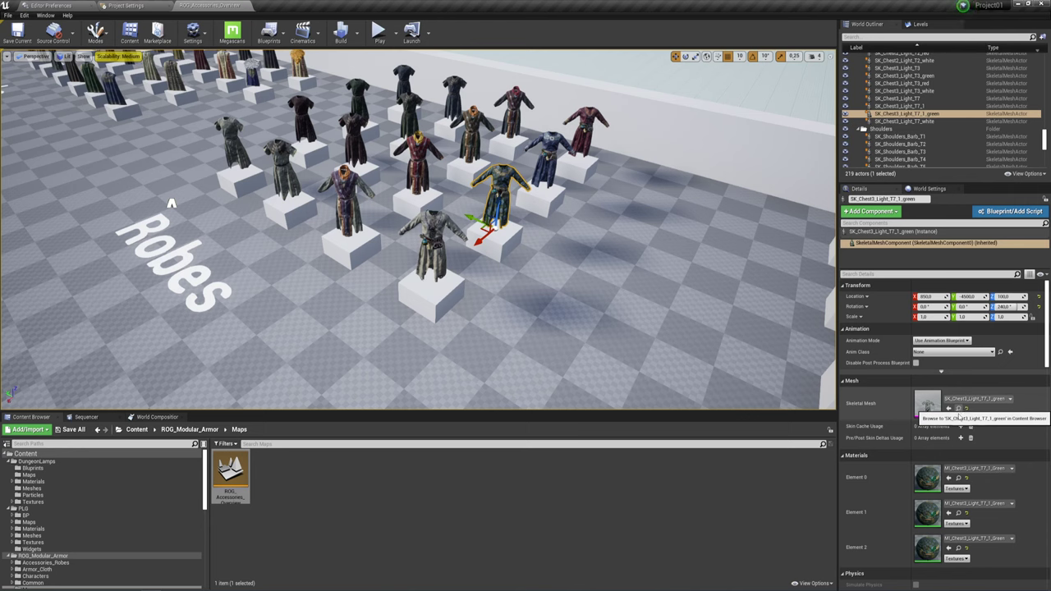
scroll(958, 408, down, 4)
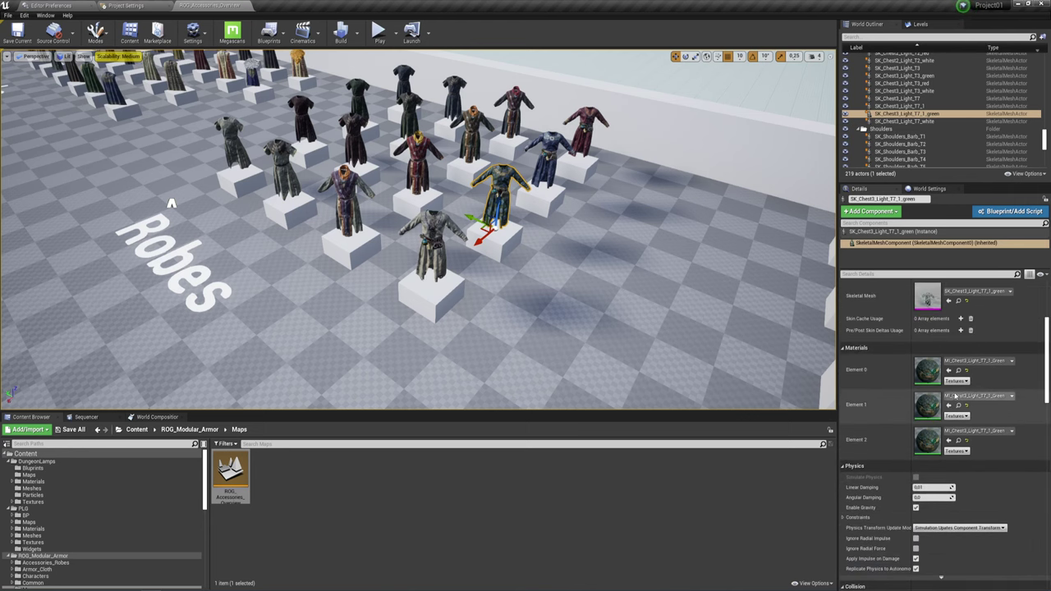
scroll(959, 376, down, 1)
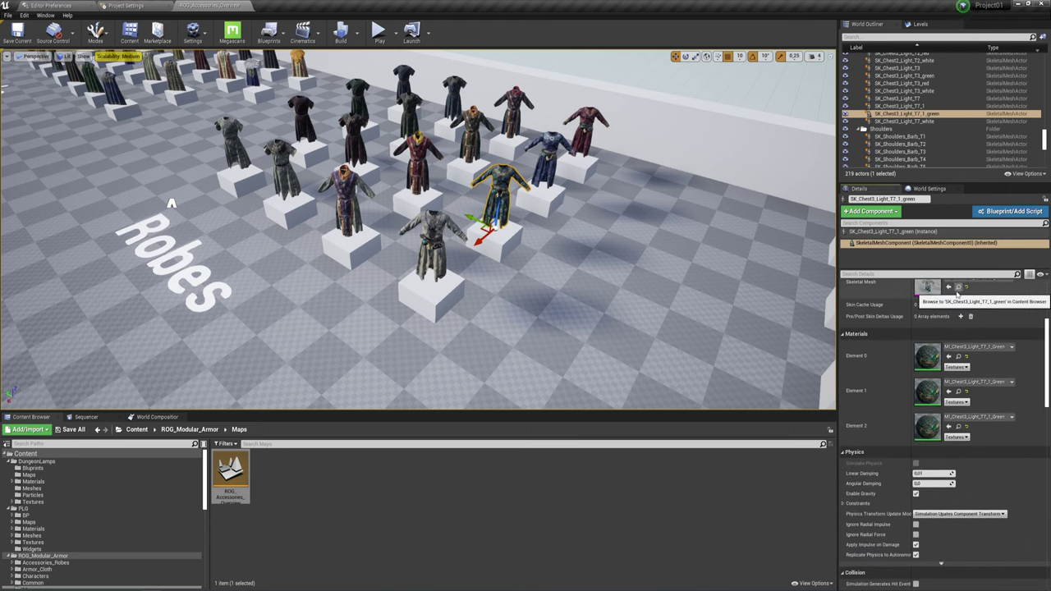
click(957, 288)
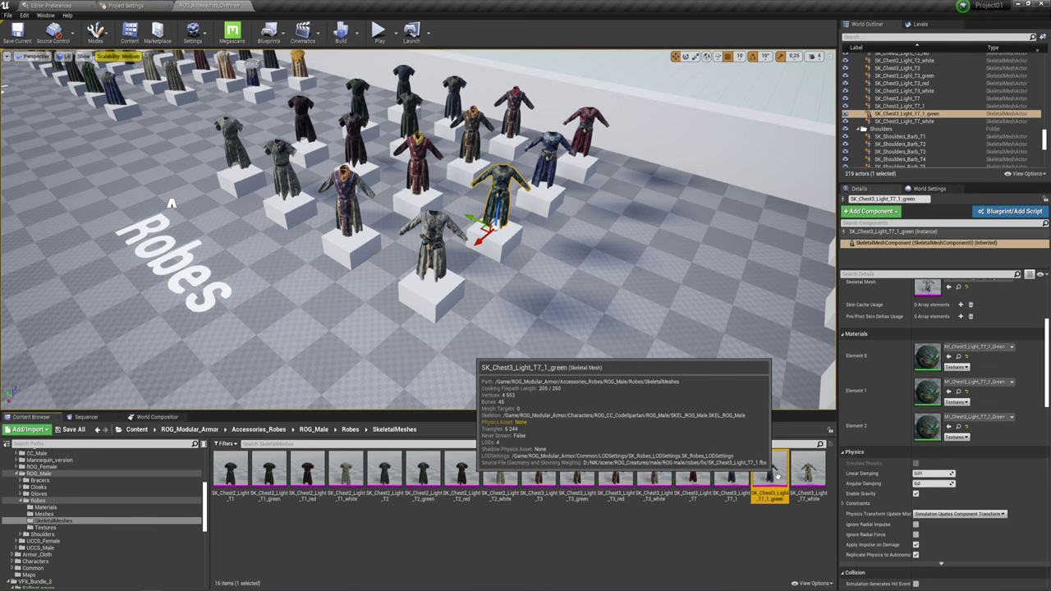
Fly to the robe displays and select the blue cloak.
drag(172, 202, 7, 161)
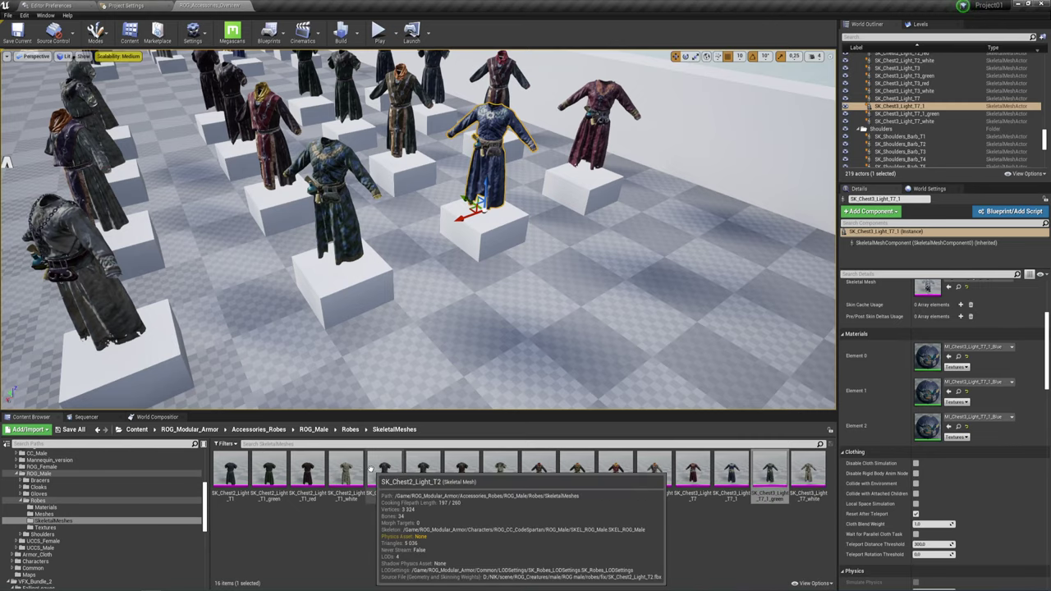
mouse_move(397, 295)
right_down()
mouse_move(460, 295)
mouse_move(247, 296)
mouse_move(409, 276)
right_up()
click(409, 276)
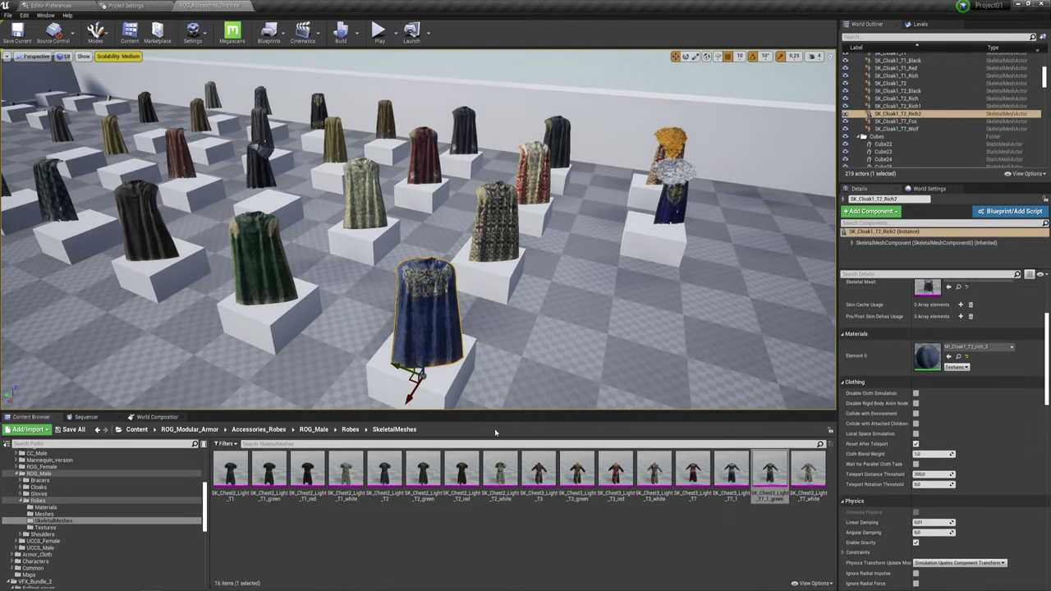
Browse to the cloak's Element 0 material, then its skeletal mesh, in the Cloaks folders.
click(959, 356)
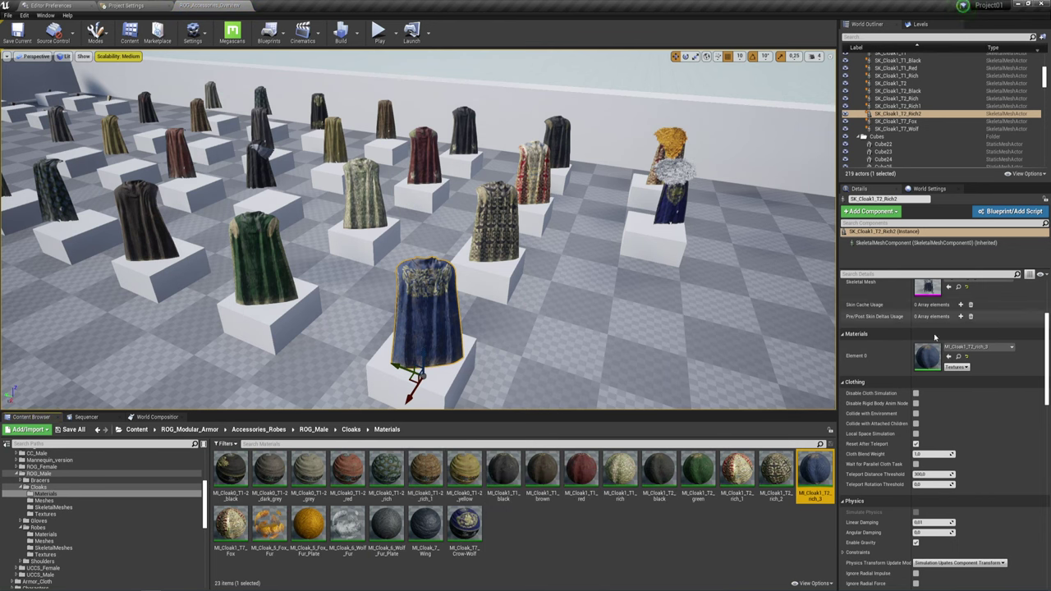
scroll(934, 336, up, 1)
click(958, 316)
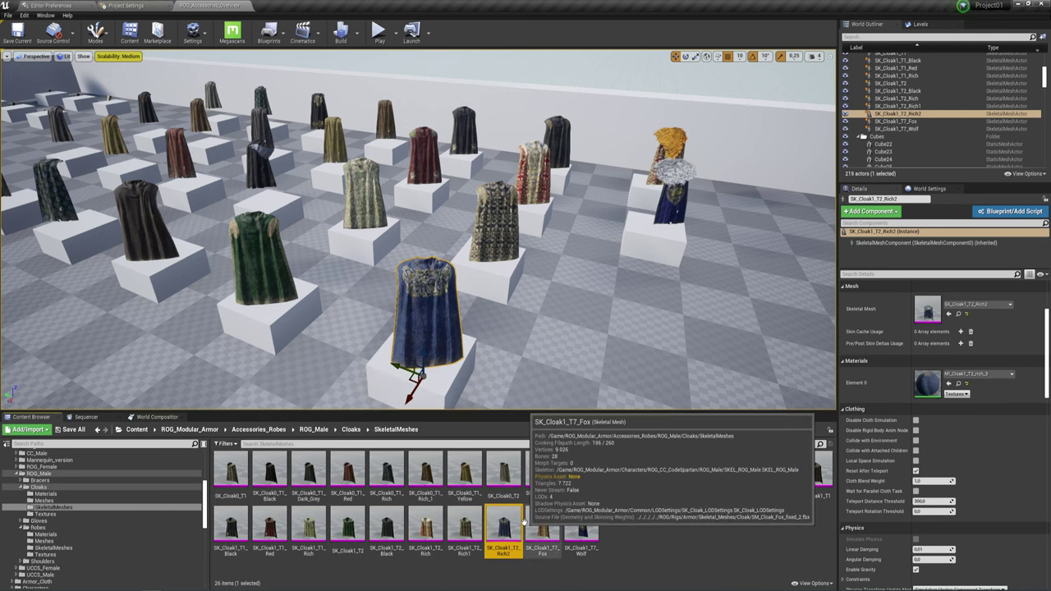
right_drag(412, 171, 423, 173)
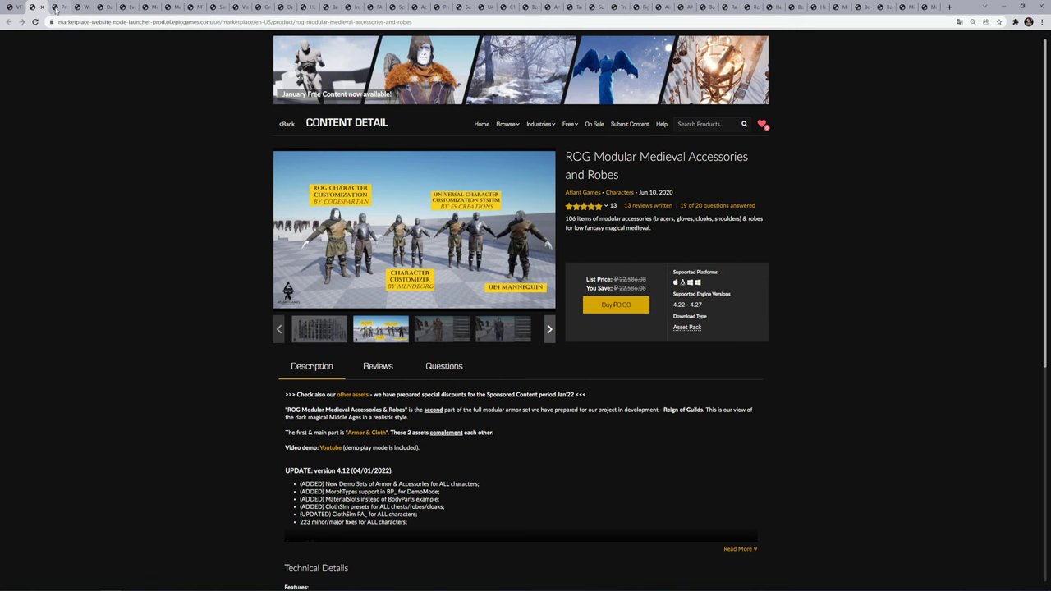
Open the Procedural Level Generator page and view its previews, including Stairs between floors and Teleport system.
click(55, 7)
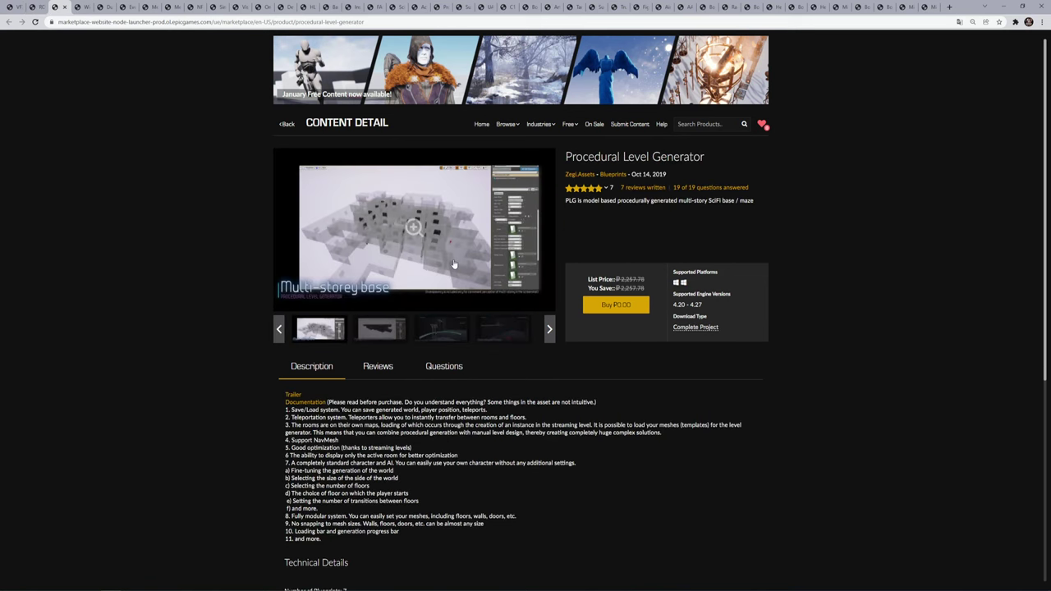
click(382, 334)
click(434, 332)
click(495, 335)
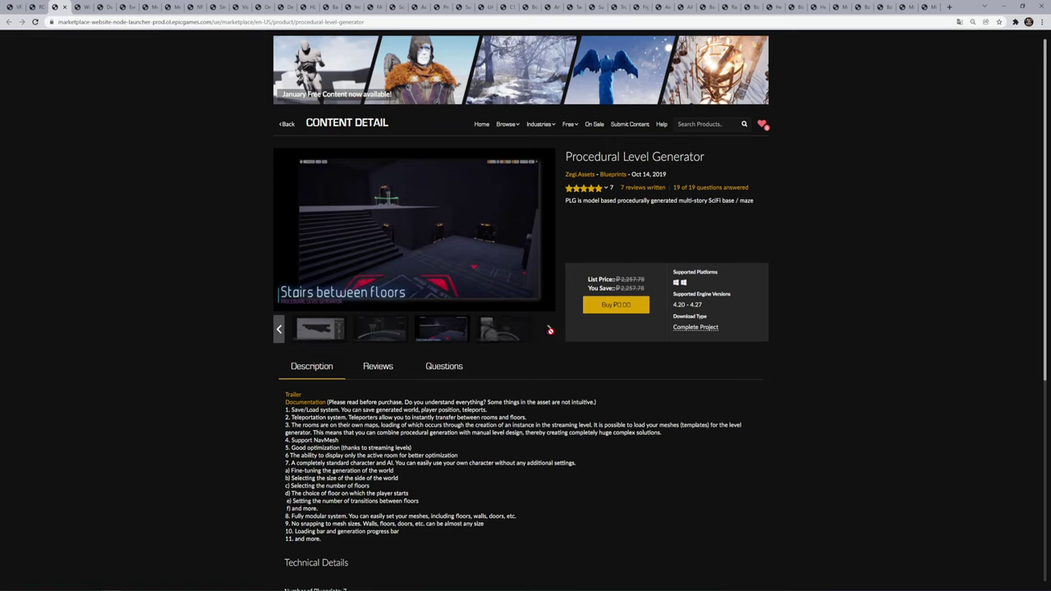
click(506, 330)
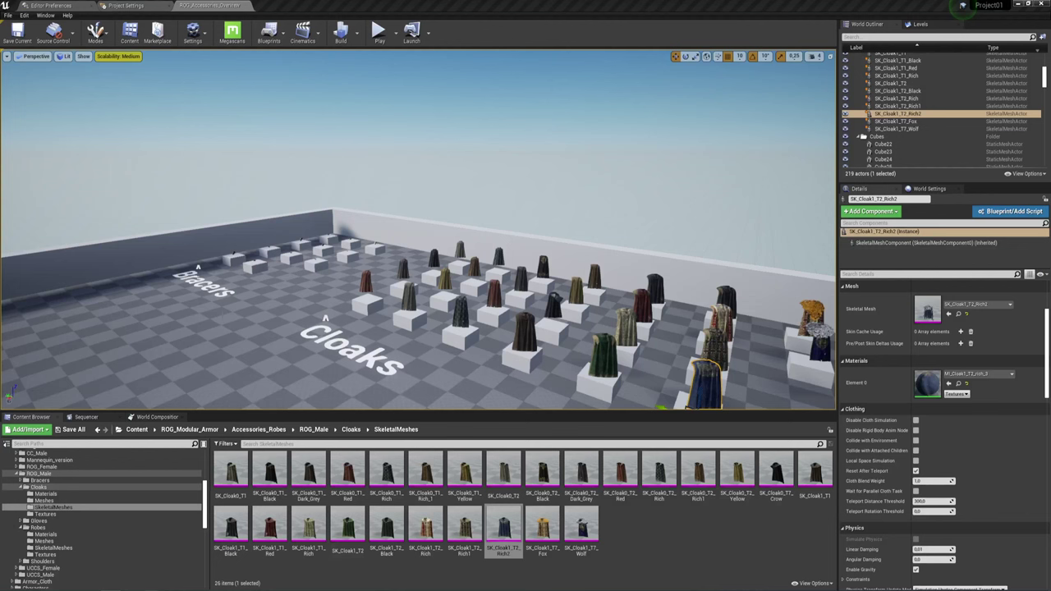
Navigate to Content > PLG > Maps, open GeneratorDemo, and start Play.
click(197, 430)
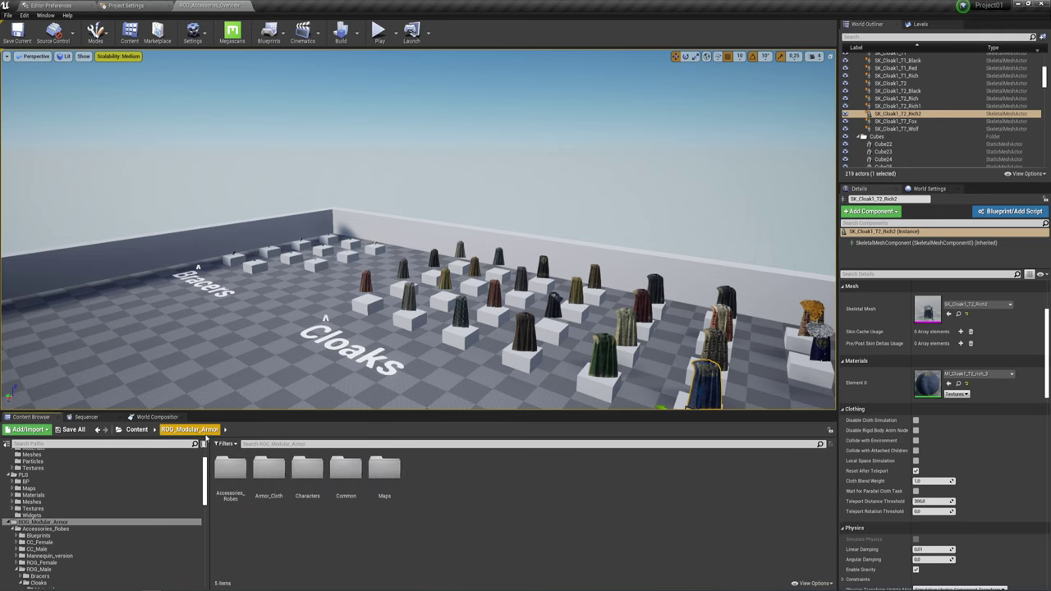
click(134, 429)
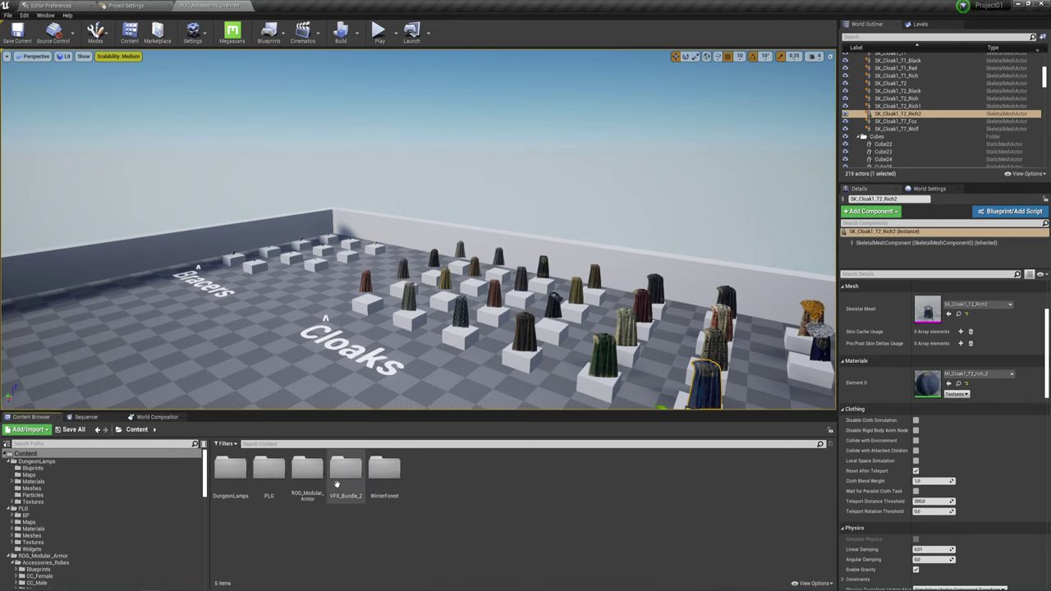
double_click(272, 473)
double_click(275, 468)
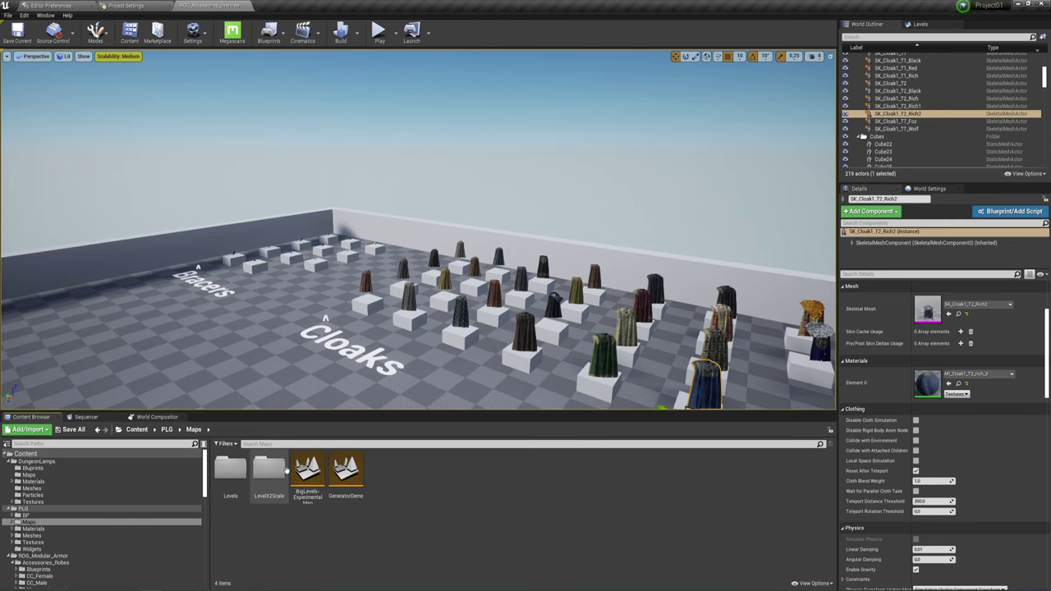
double_click(356, 475)
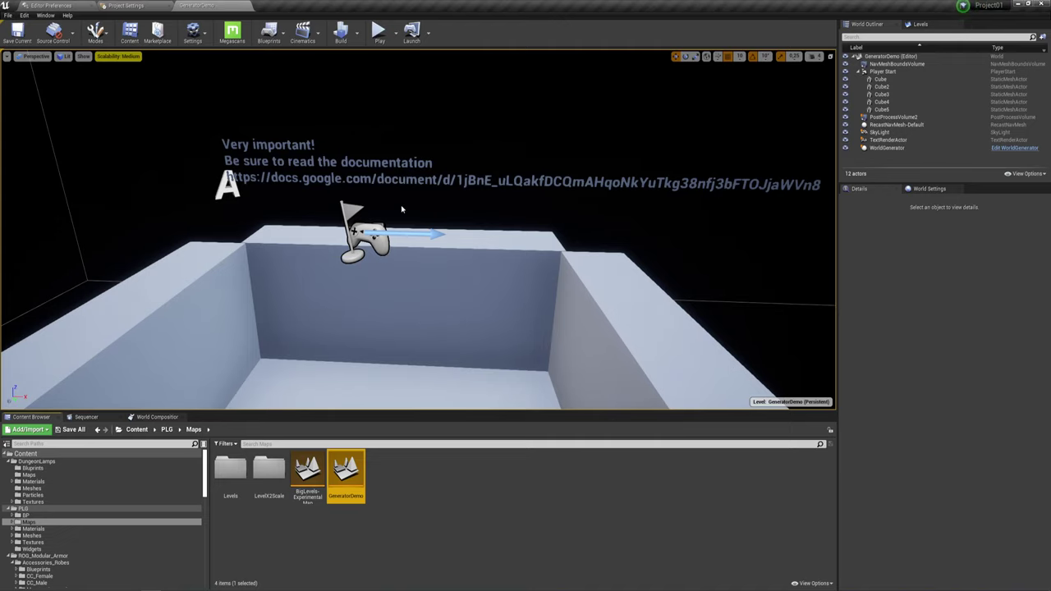
click(378, 31)
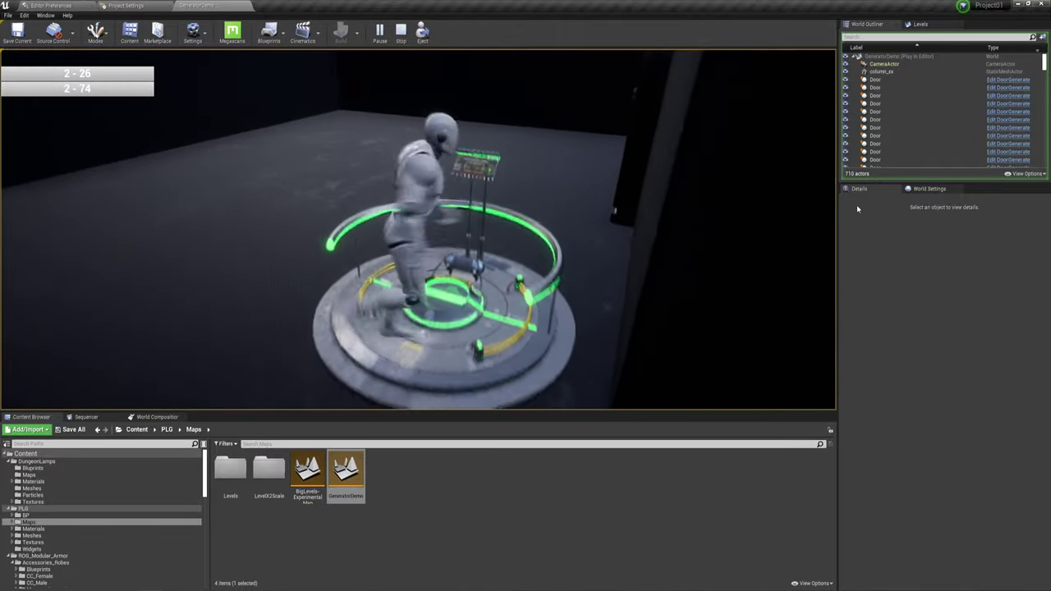
Give the running GeneratorDemo game mouse control, choosing the 2 - 67 overlay entry.
click(825, 205)
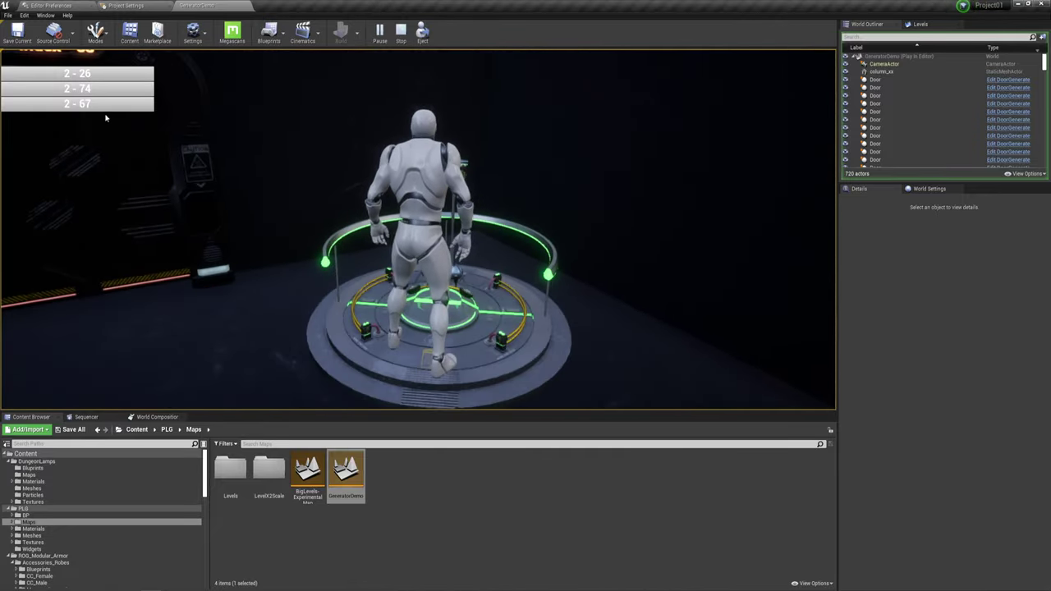
click(103, 109)
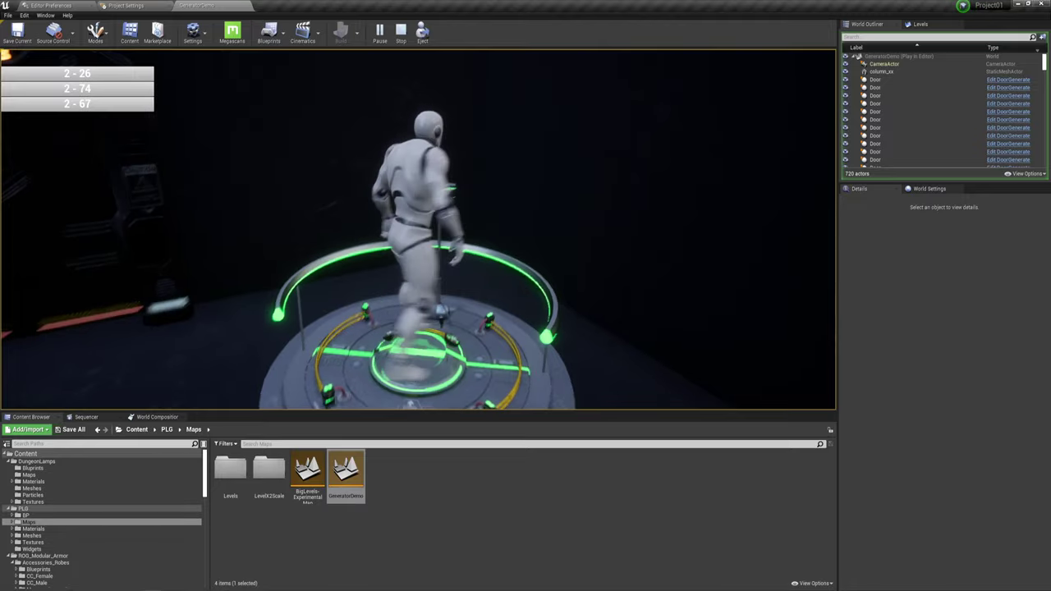
click(84, 103)
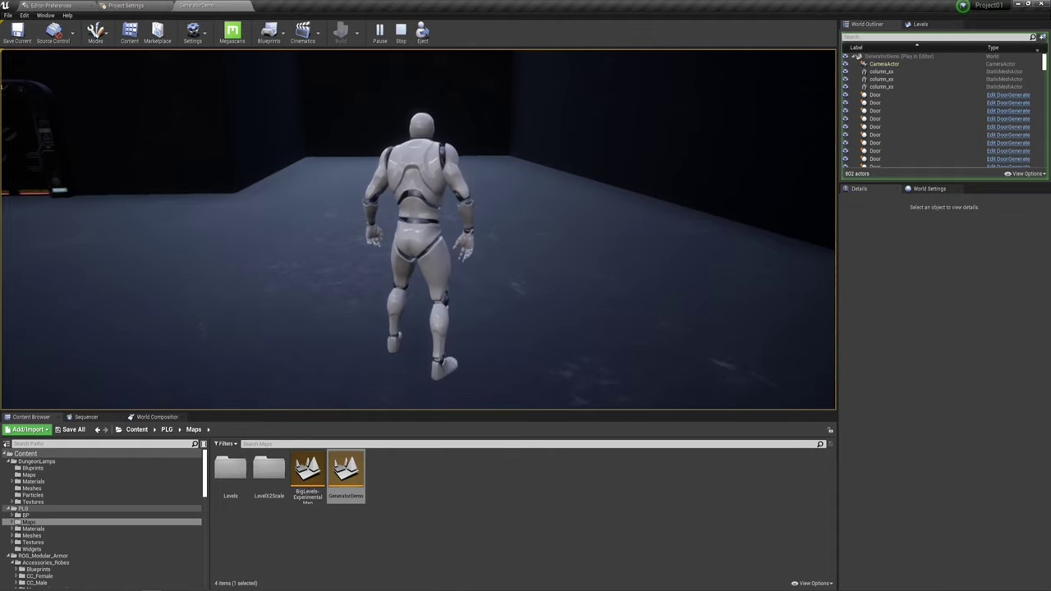
Restart play and fly the free camera past the white crate and lettered WRONG SIDE walls.
key(Escape)
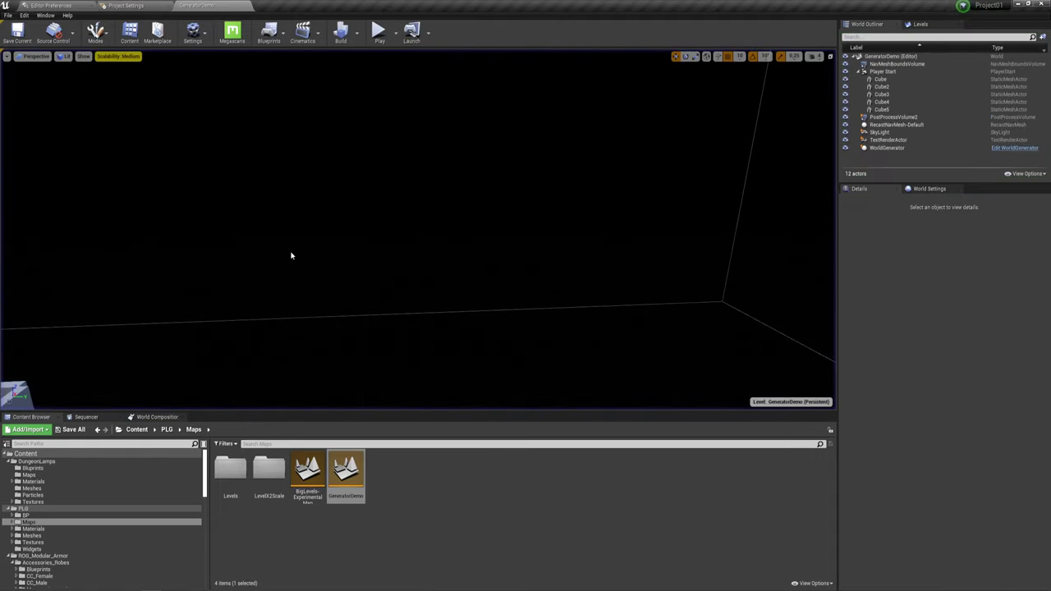
click(377, 31)
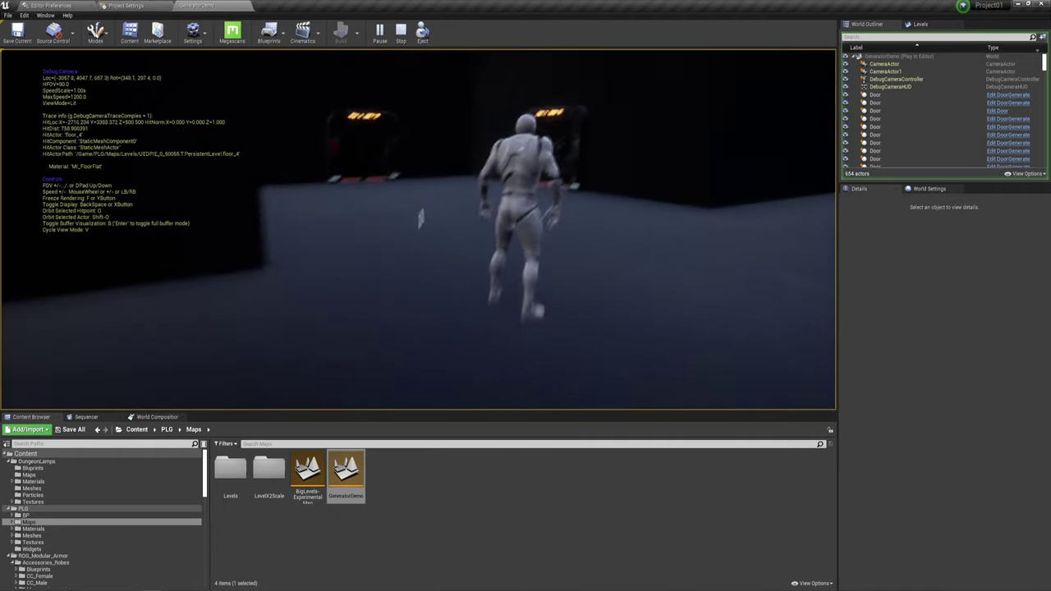
key(w)
key(d)
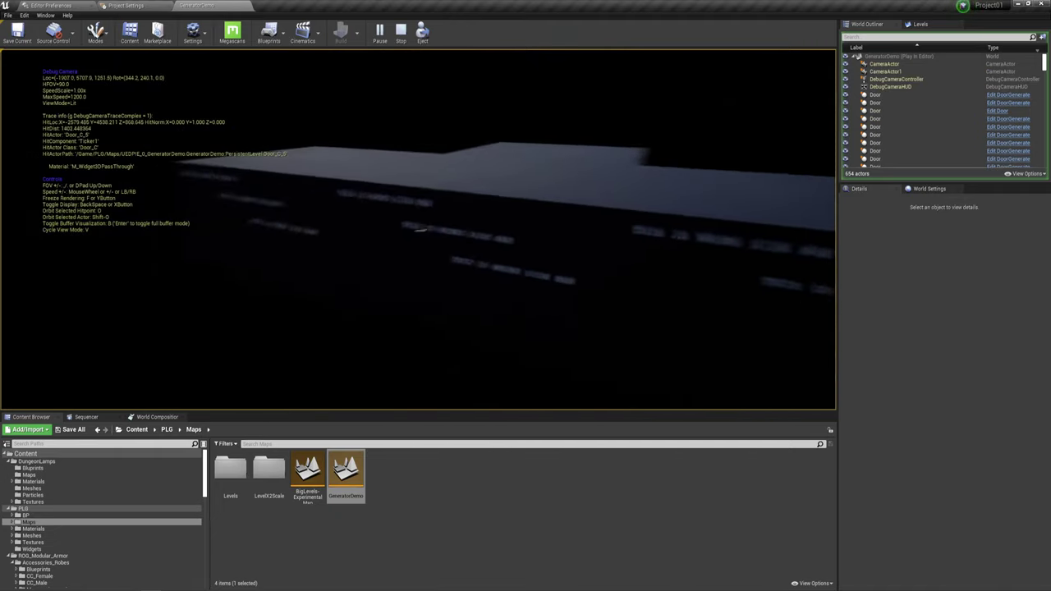
key(w)
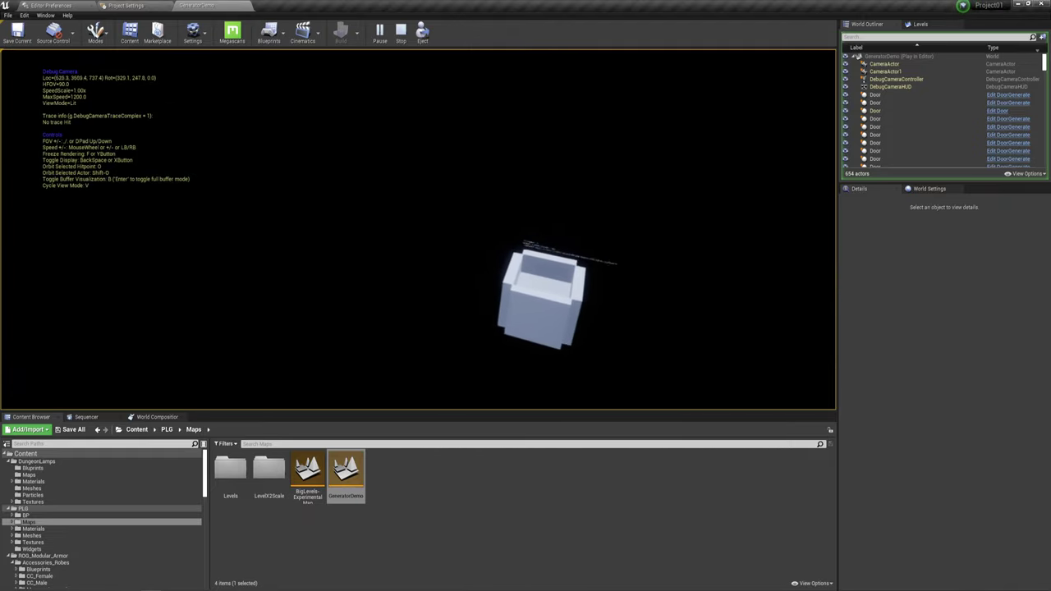
key(w)
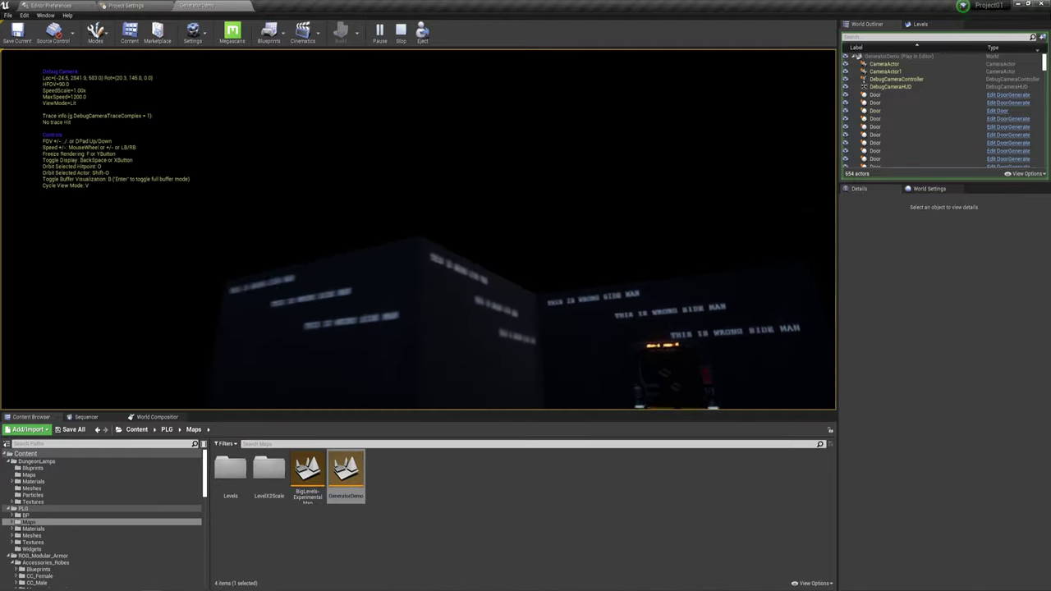
key(d)
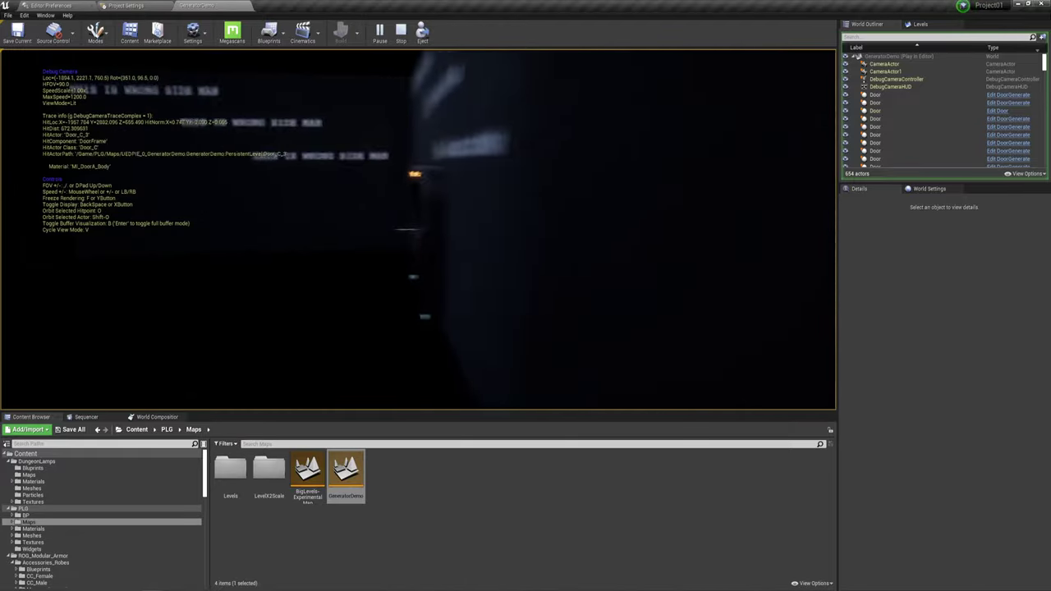
key(s)
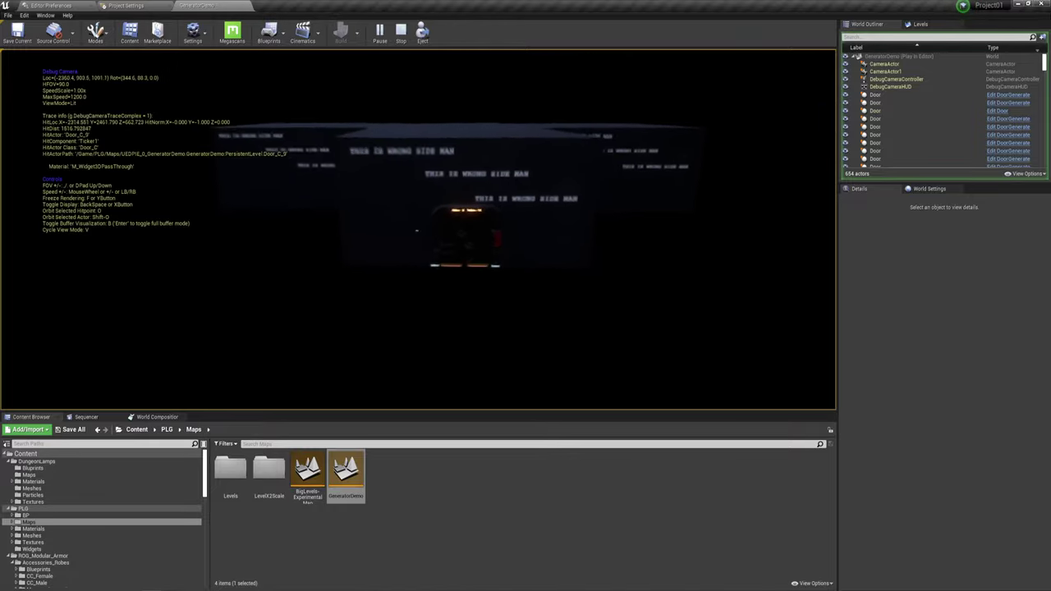
key(w)
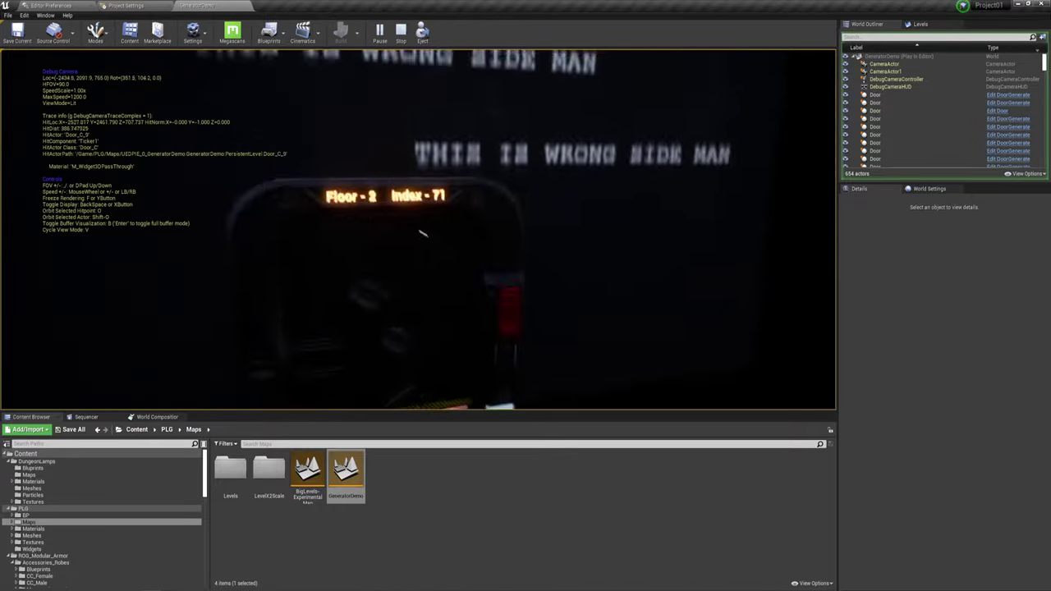
key(d)
key(w)
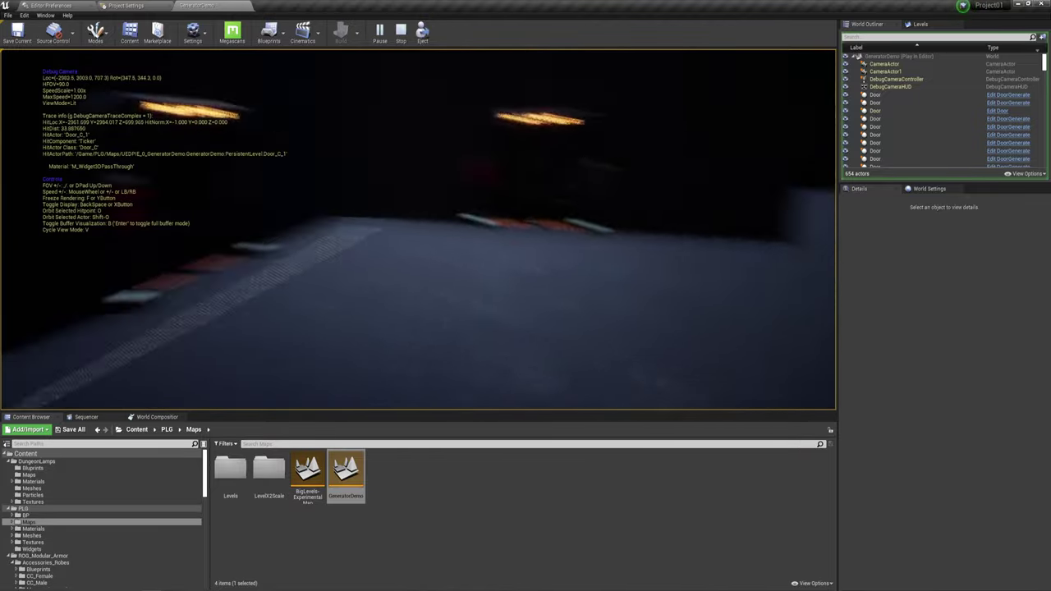
key(a)
key(d)
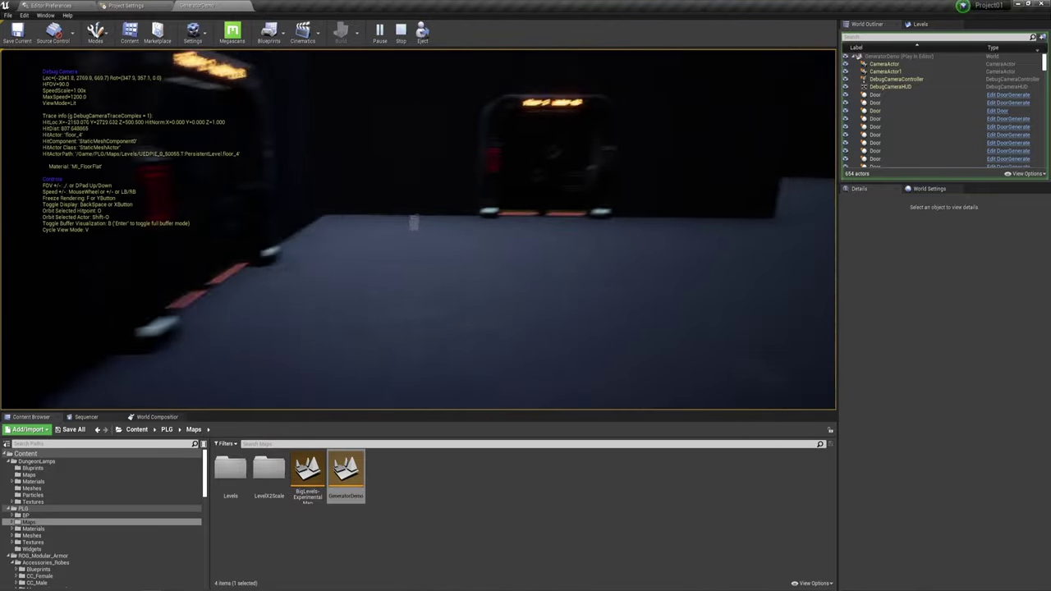
key(d)
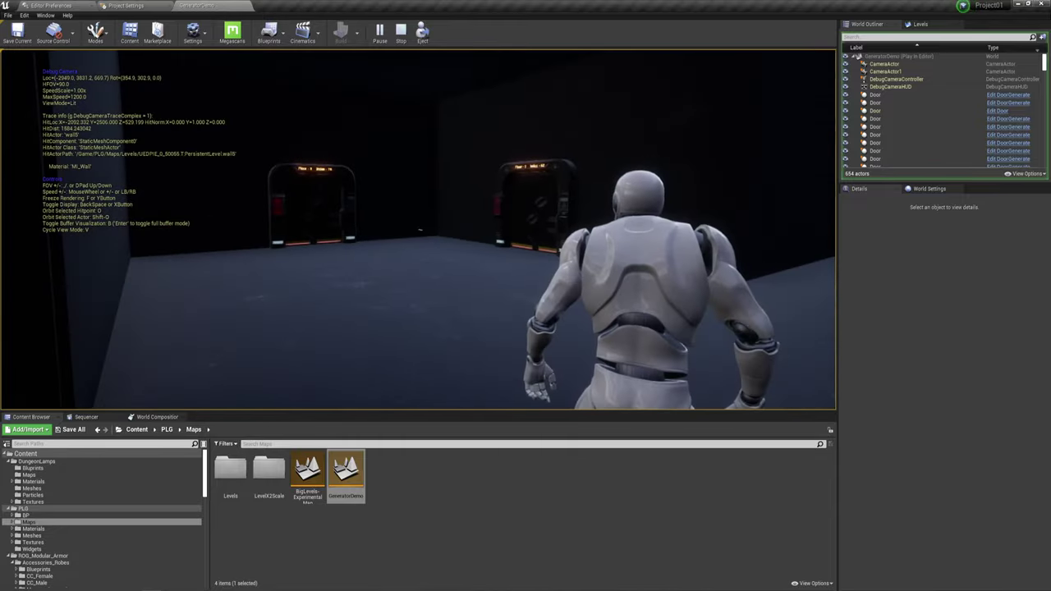
Return to the third-person camera and run the mannequin through the Floor - 2 door.
key(semicolon)
key(w)
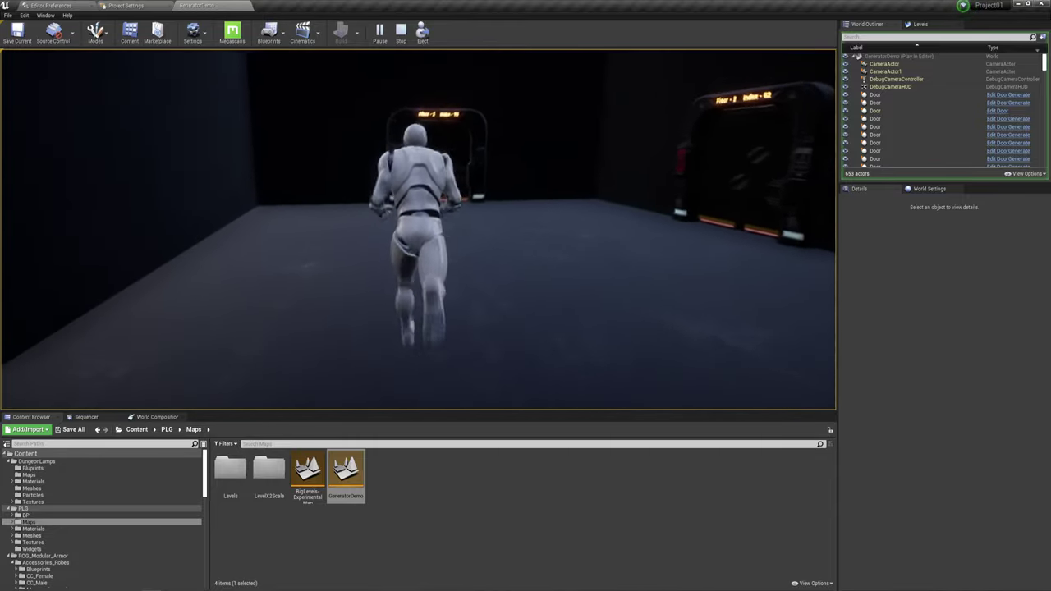
key(w)
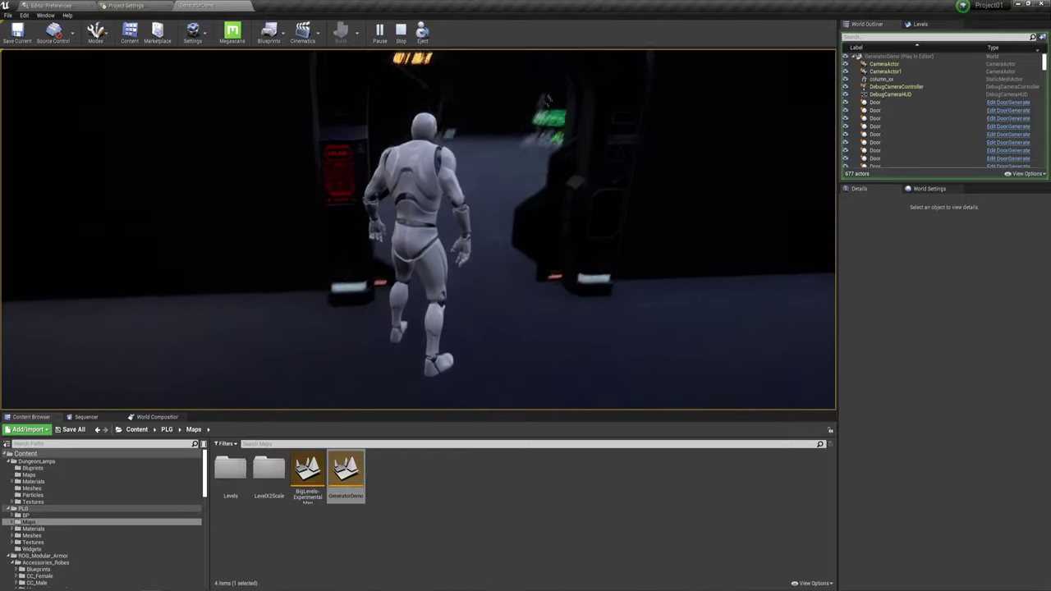
key(a)
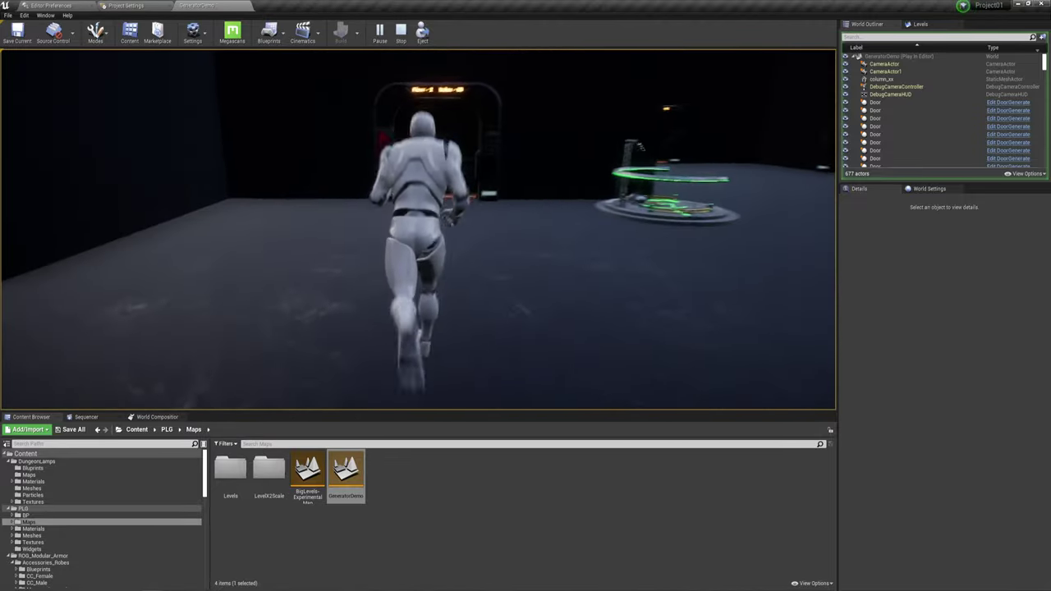
key(w)
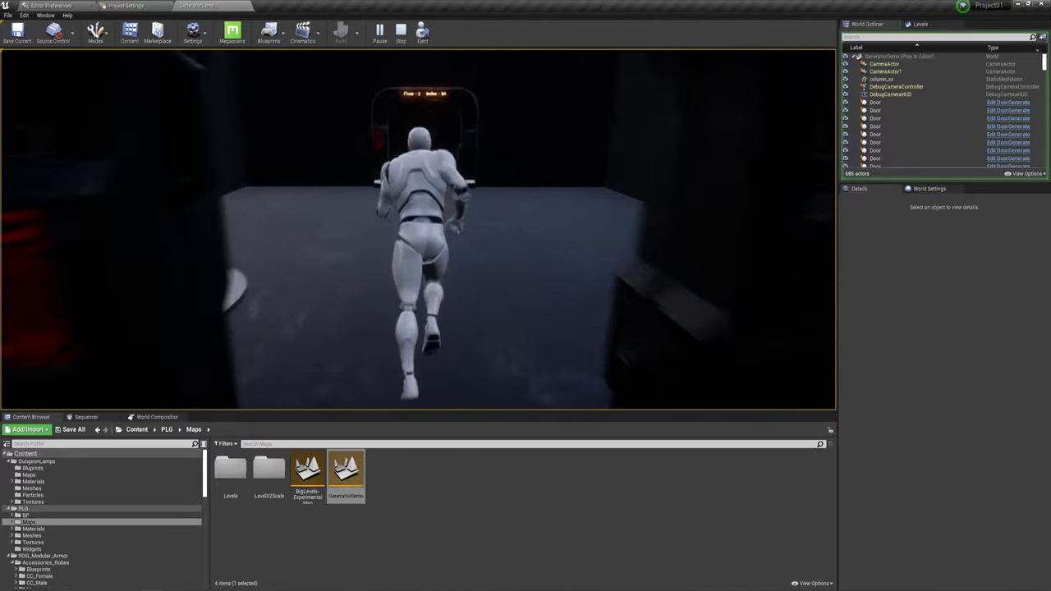
key(w)
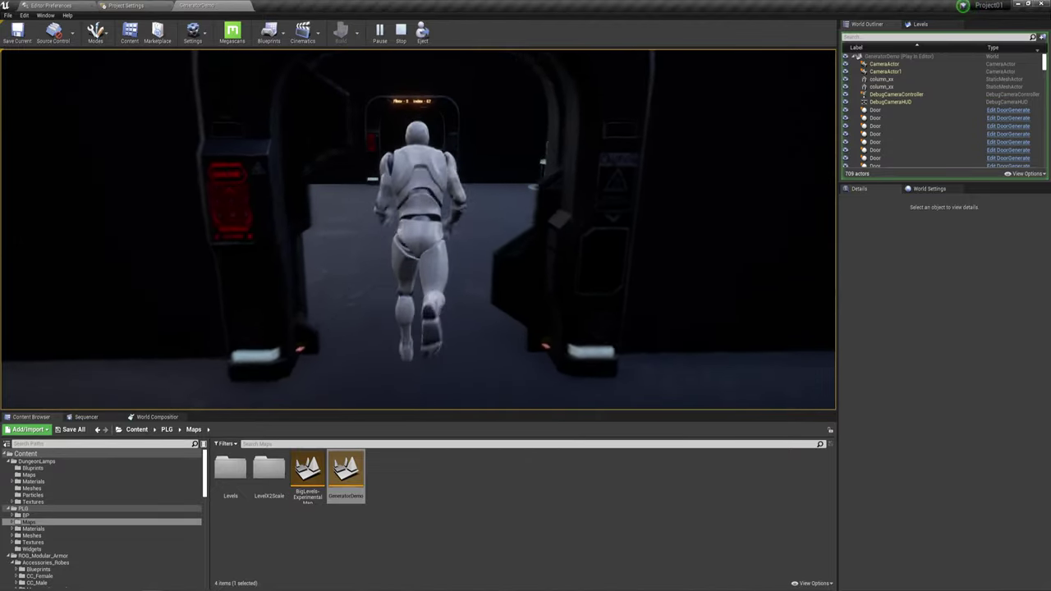
key(w)
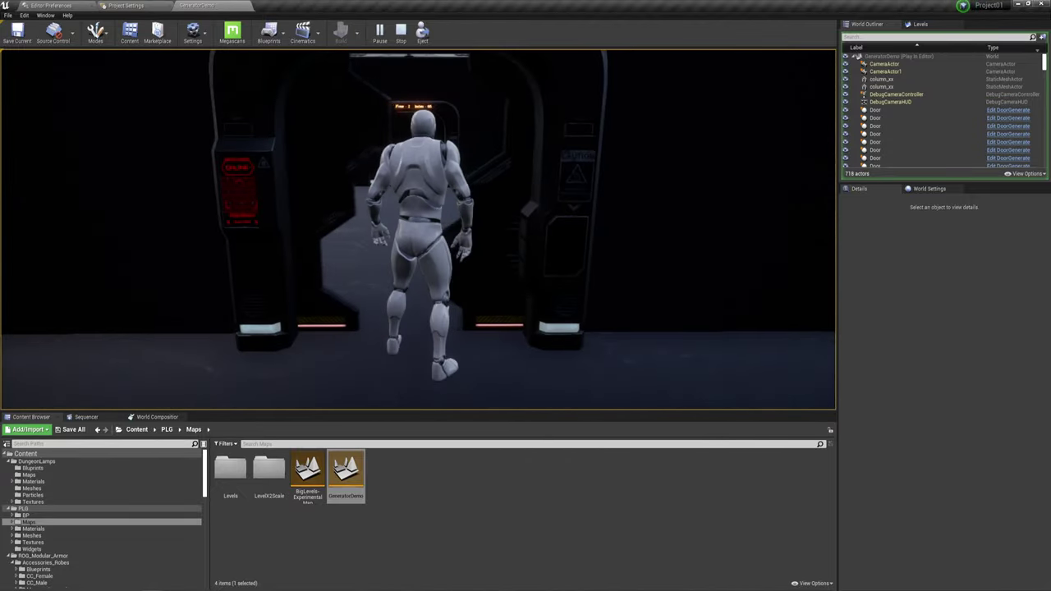
Switch to the debug camera and fly toward the lit doorway.
key(semicolon)
key(a)
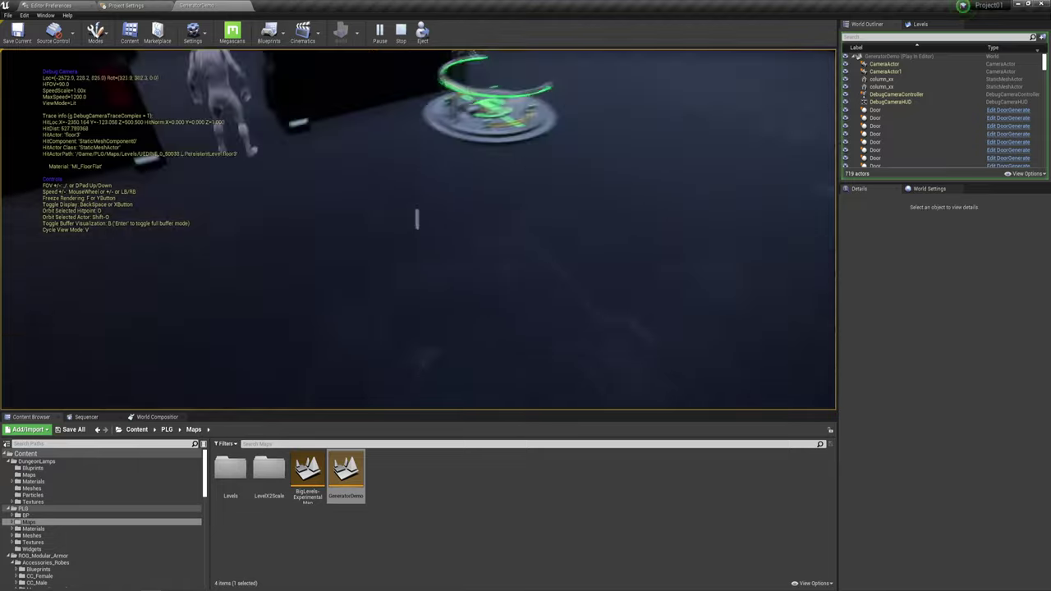
key(a)
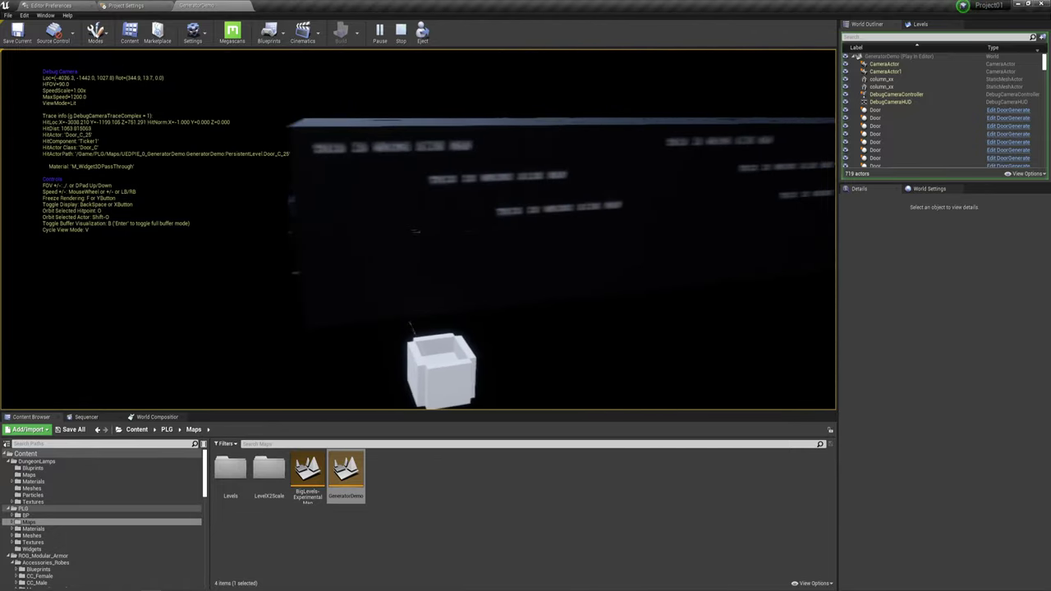
key(w)
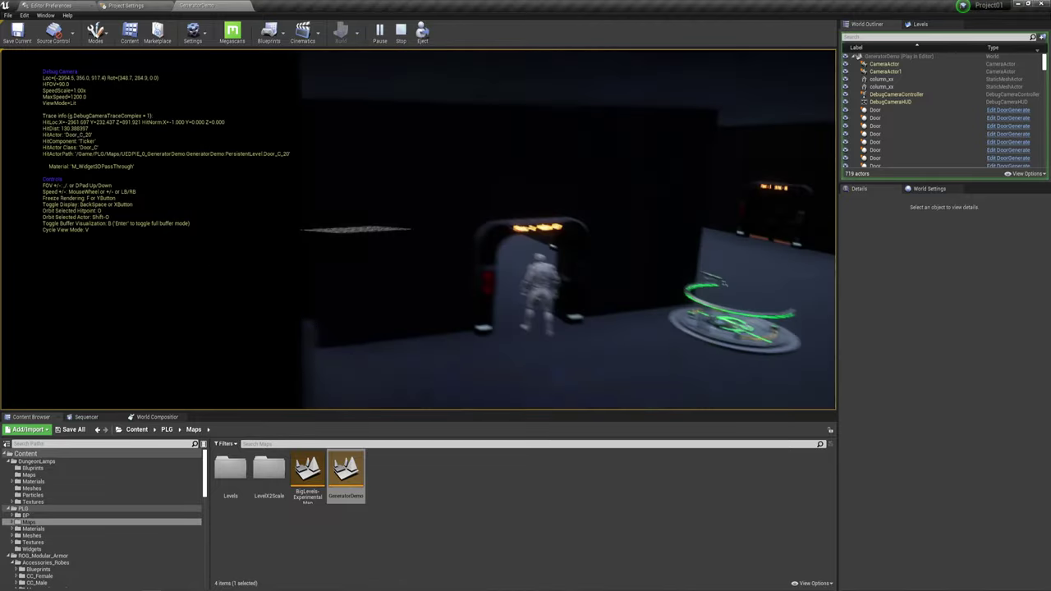
key(w)
Back in the game camera, run the character into the room with the green pad.
key(semicolon)
key(w)
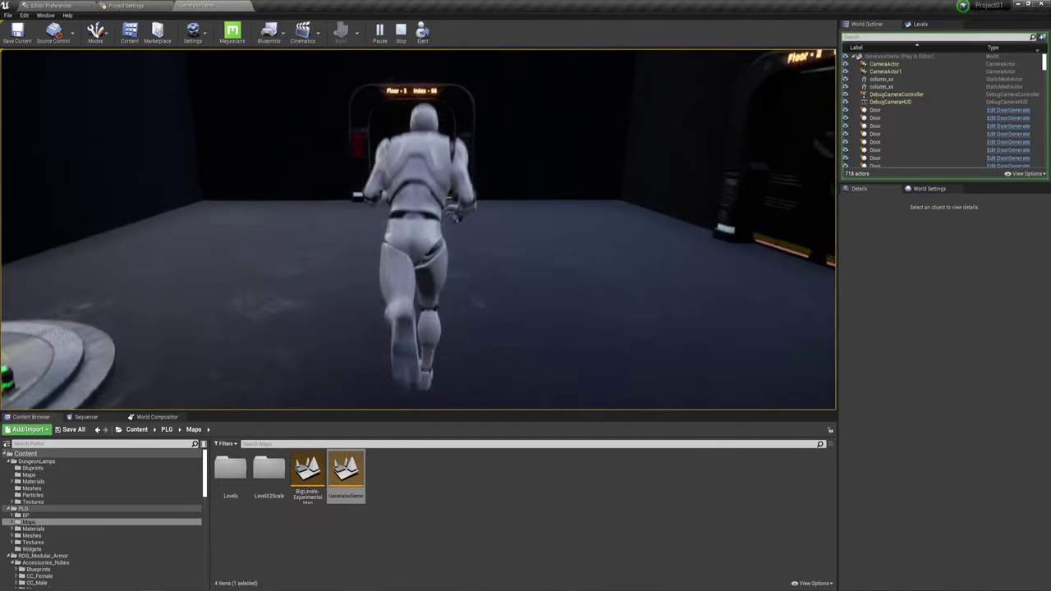
key(w)
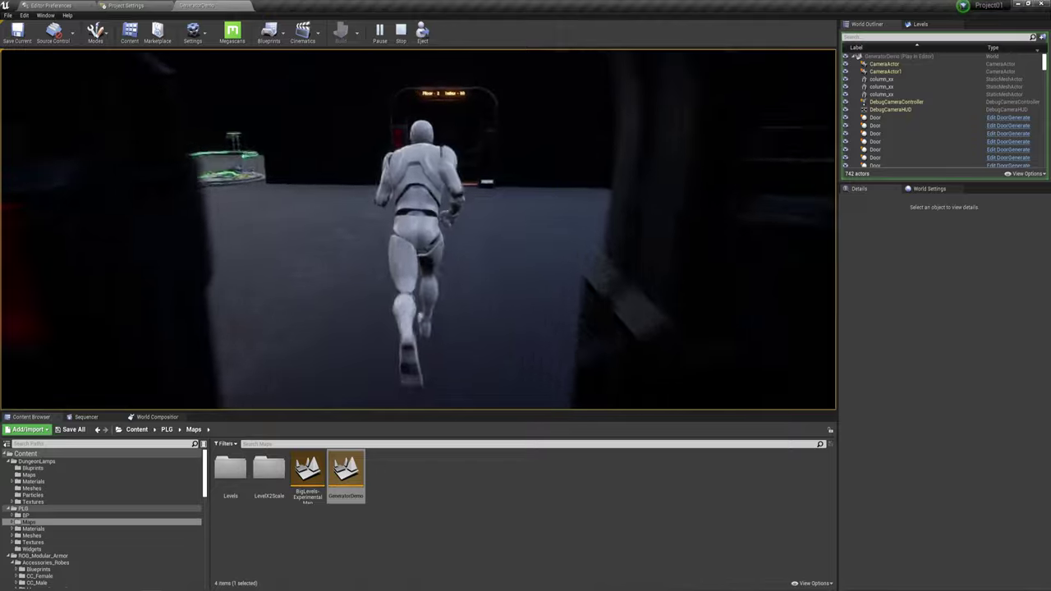
key(w)
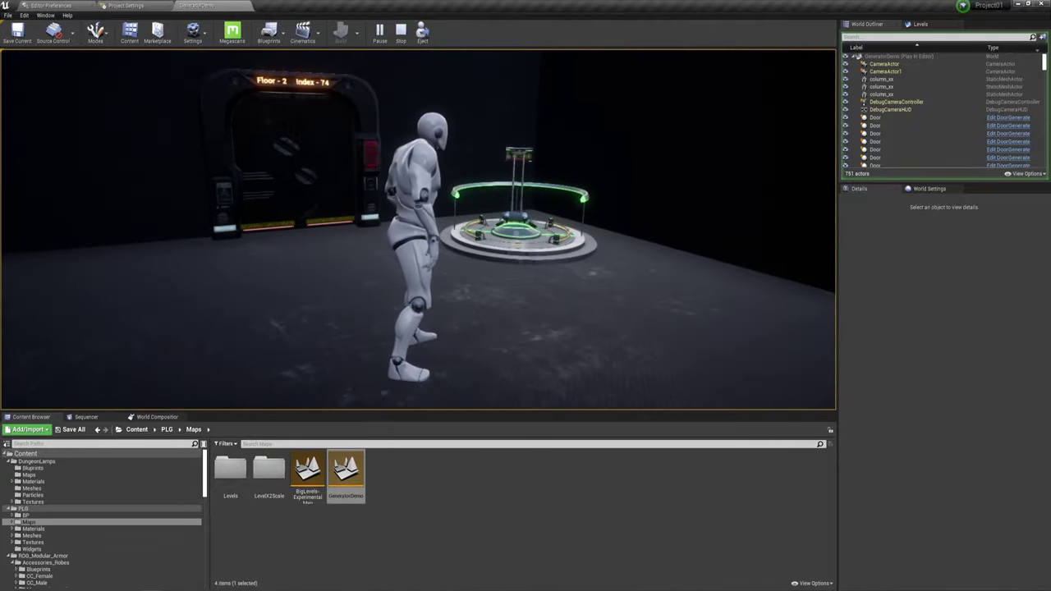
Fly the debug camera along the building past the THIS IS WRONG SIDE MAN text and over the roof.
key(semicolon)
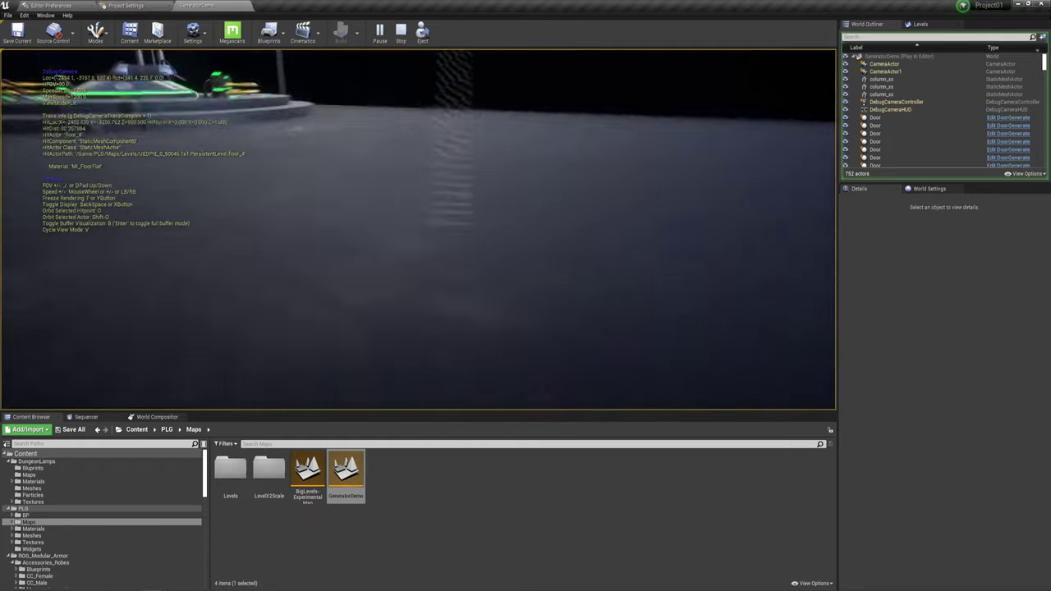
key(w)
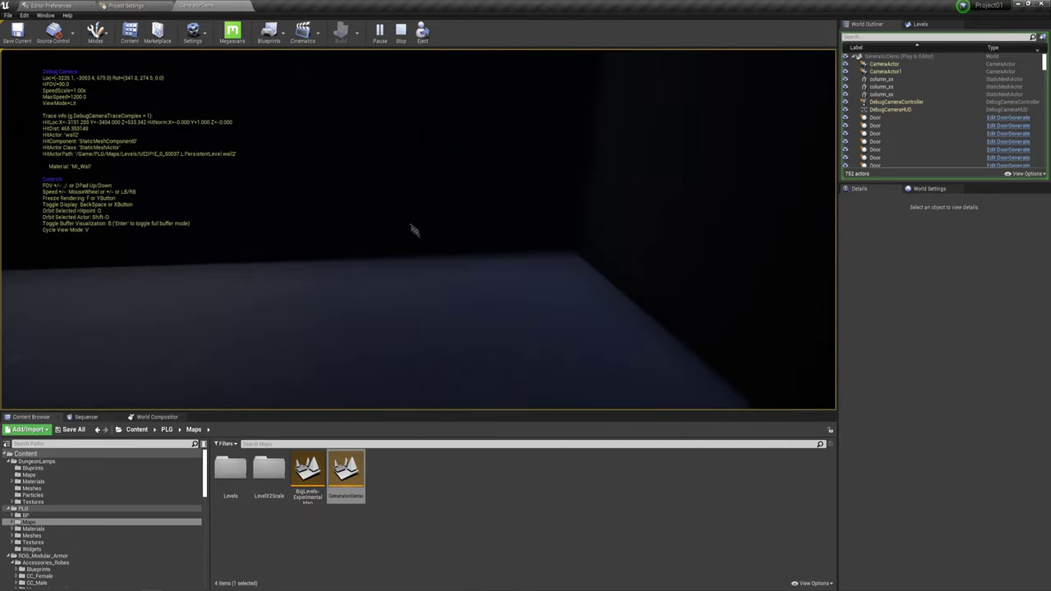
key(a)
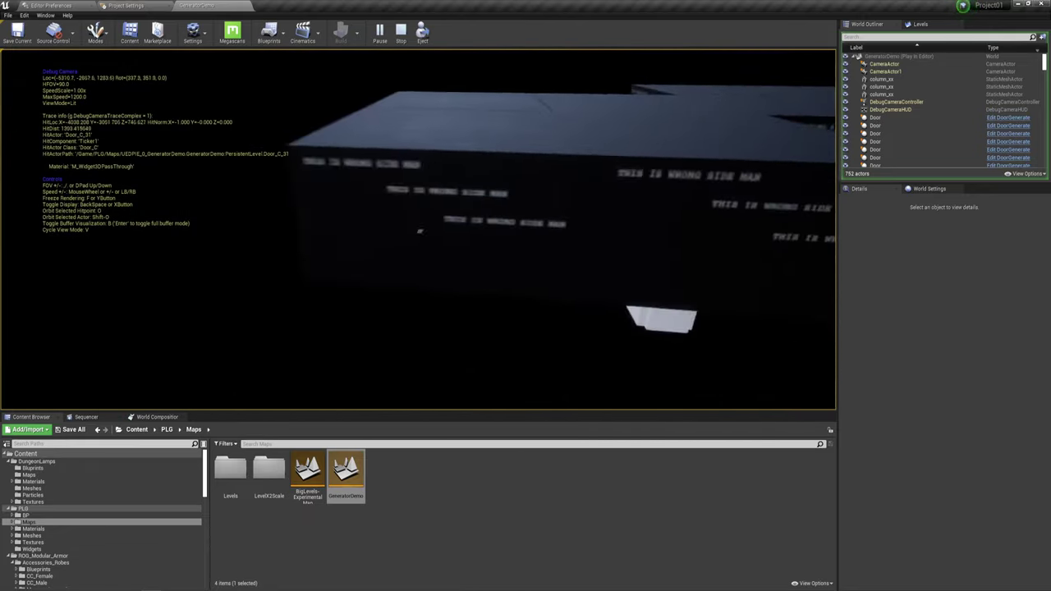
key(w)
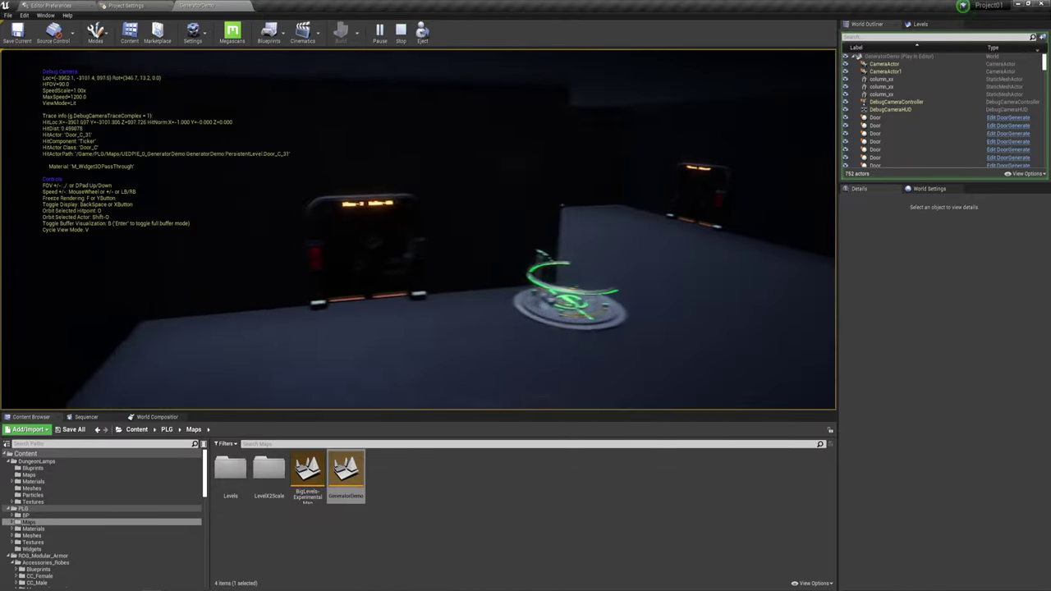
key(d)
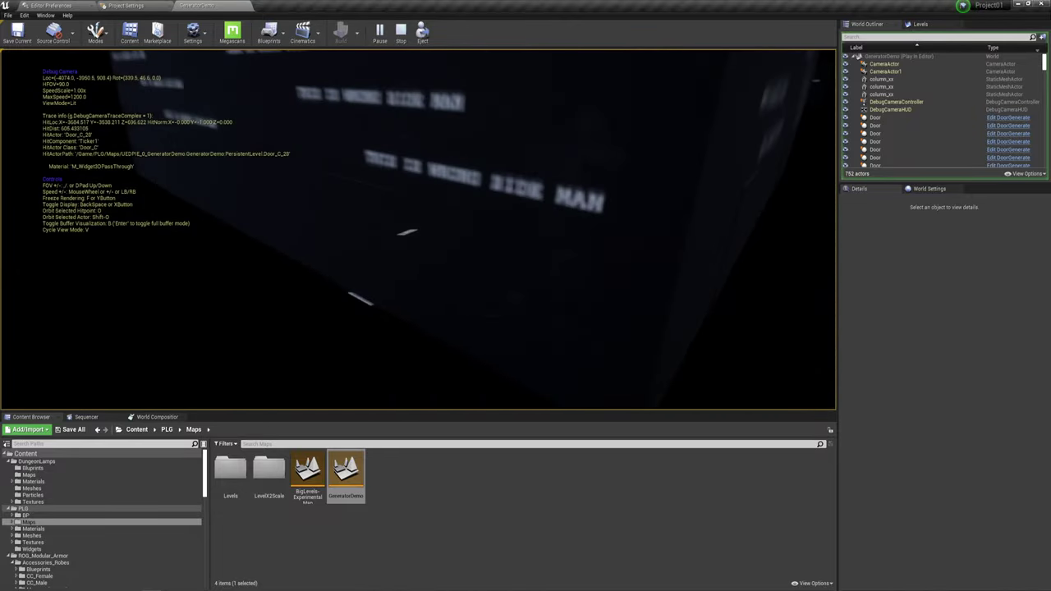
key(d)
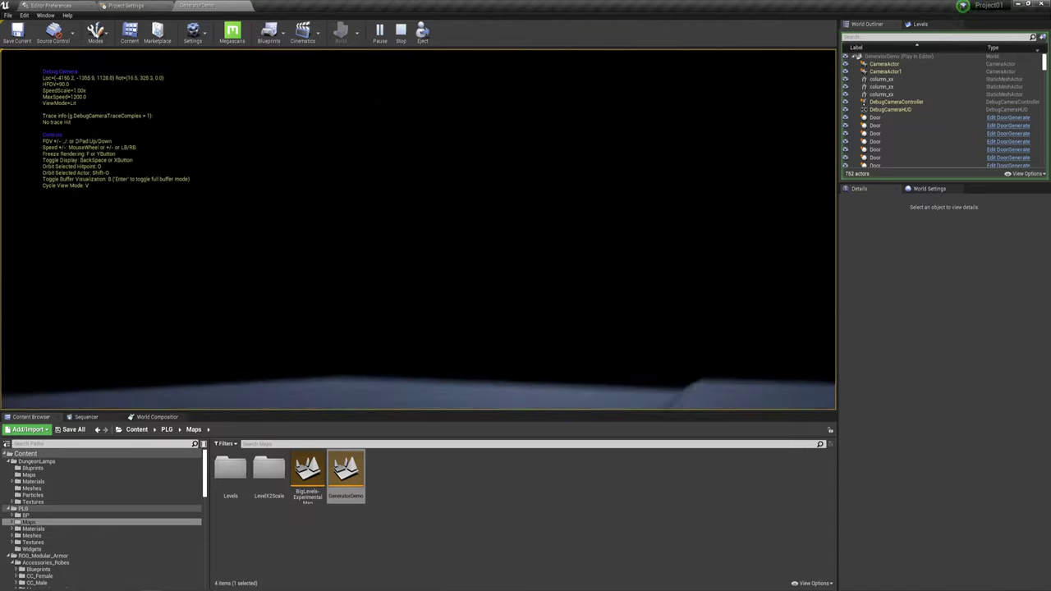
key(w)
key(s)
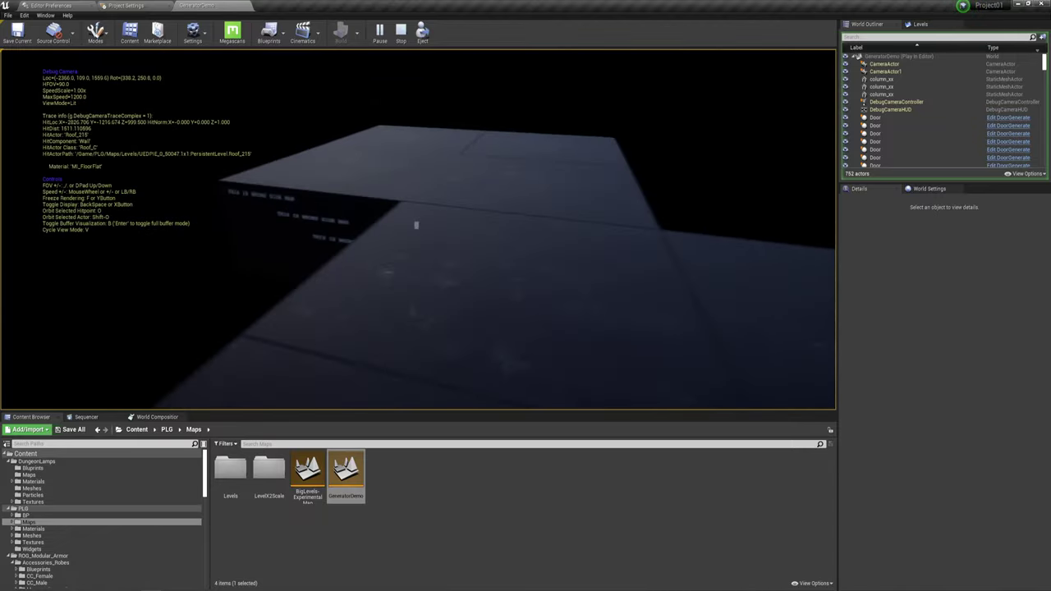
key(s)
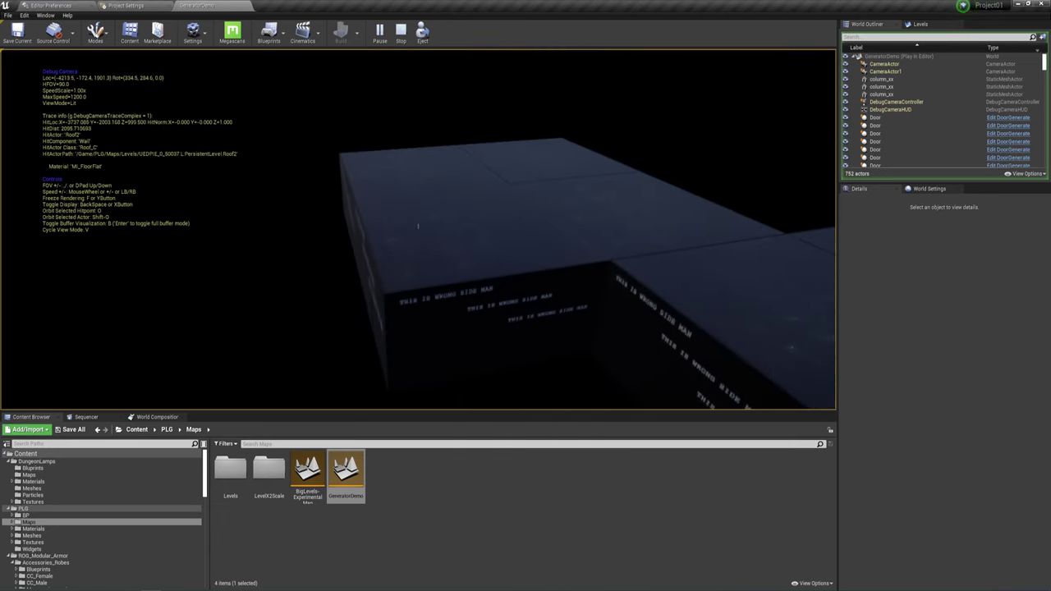
Run the character through lit doorways past the green platform into the dark area.
key(semicolon)
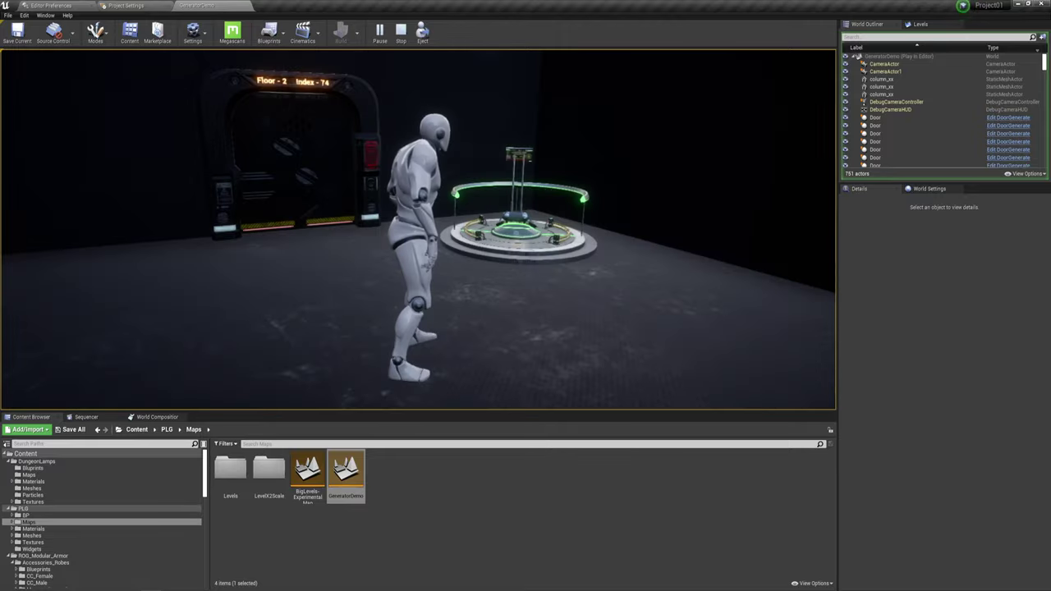
key(w)
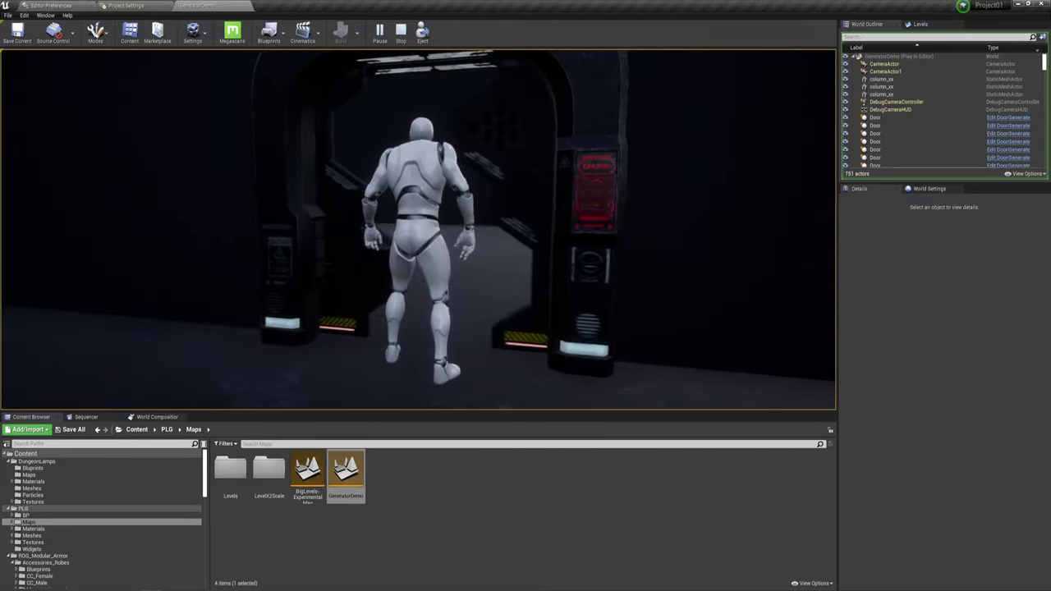
key(a)
key(w)
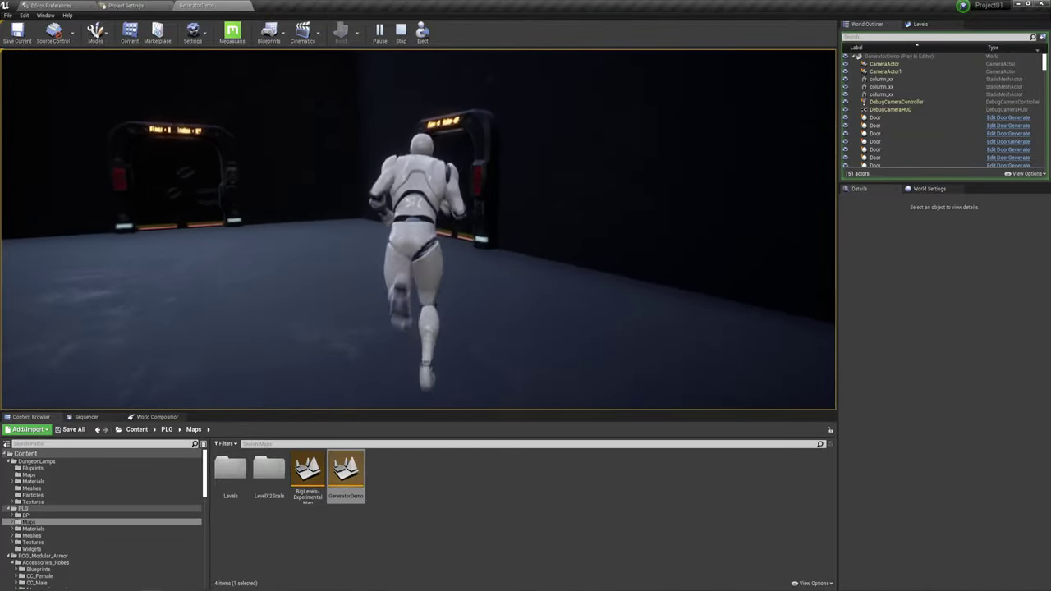
key(d)
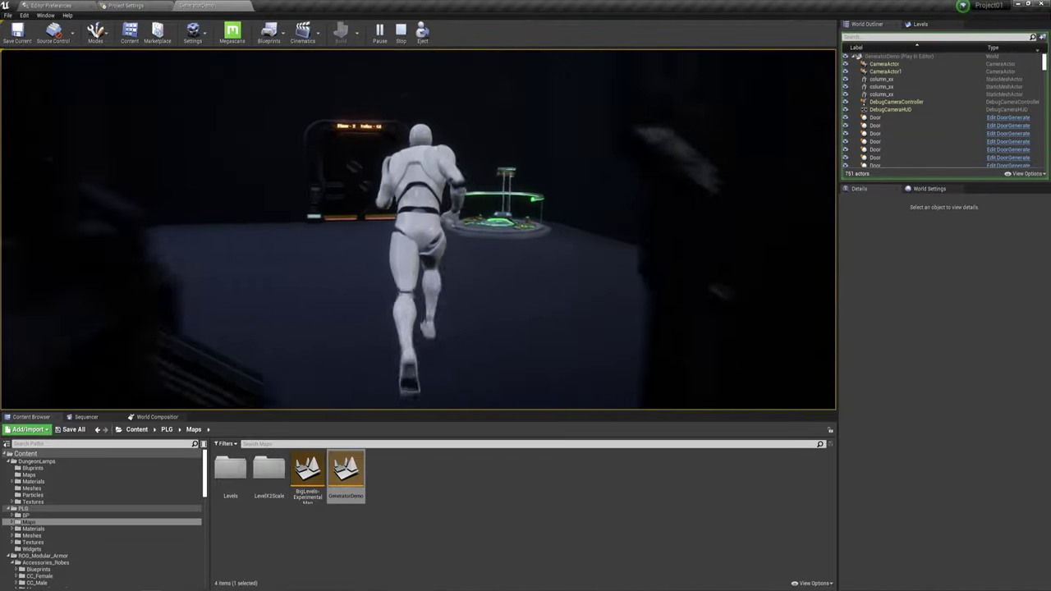
key(a)
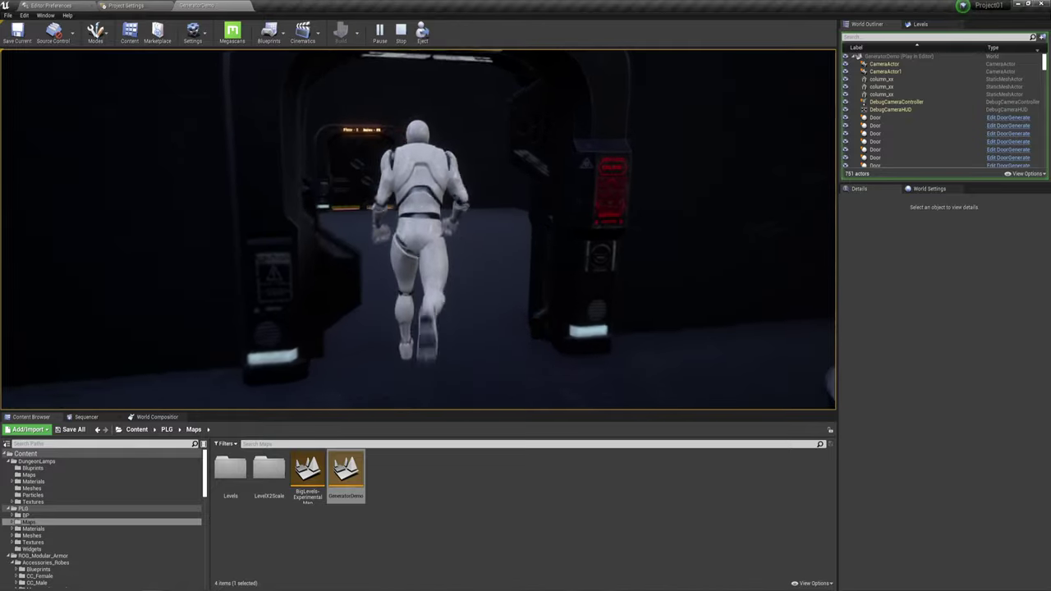
key(a)
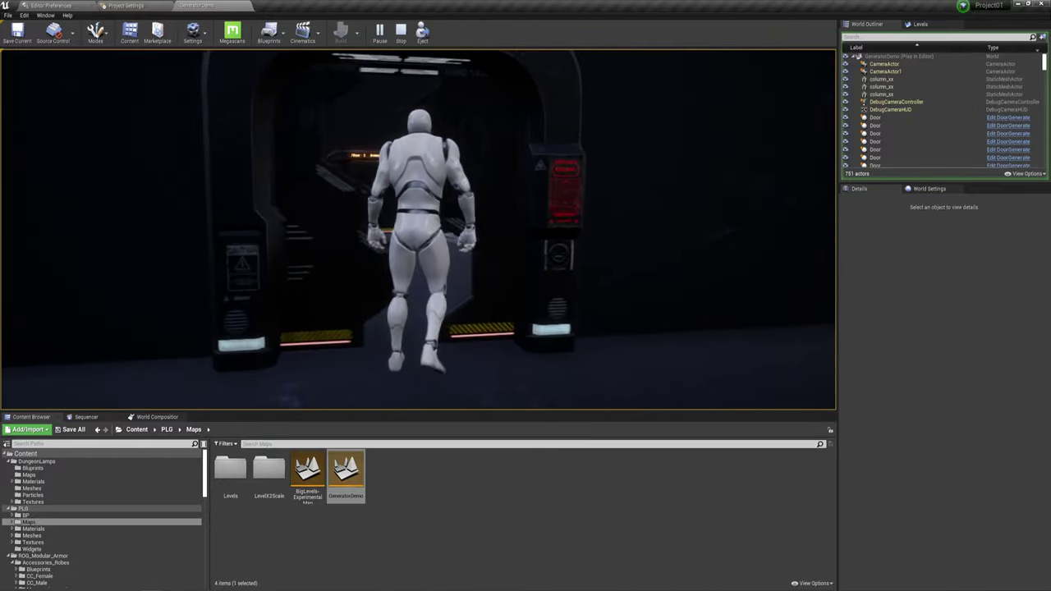
key(w)
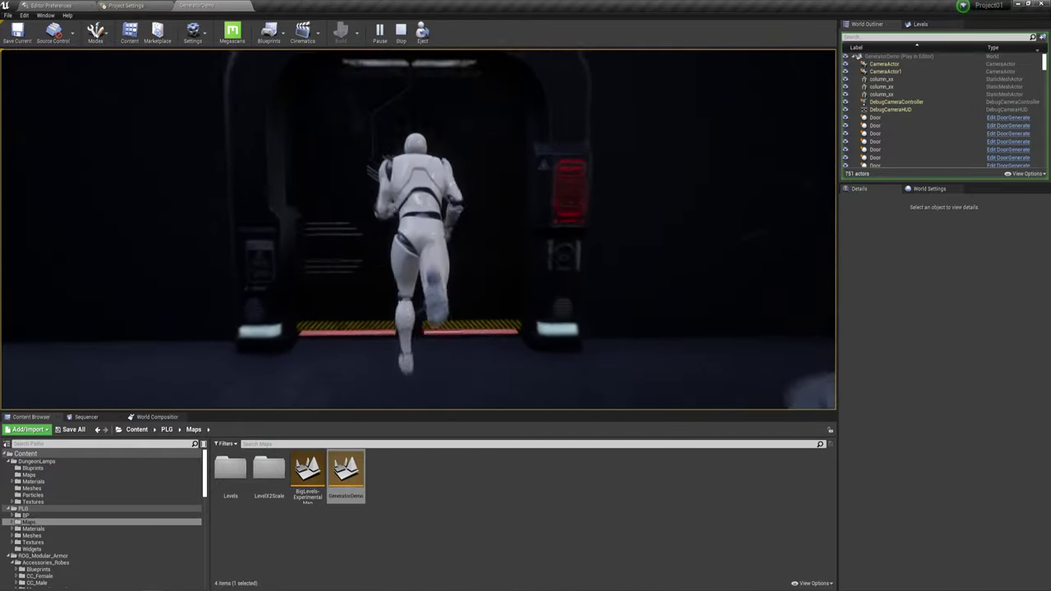
key(w)
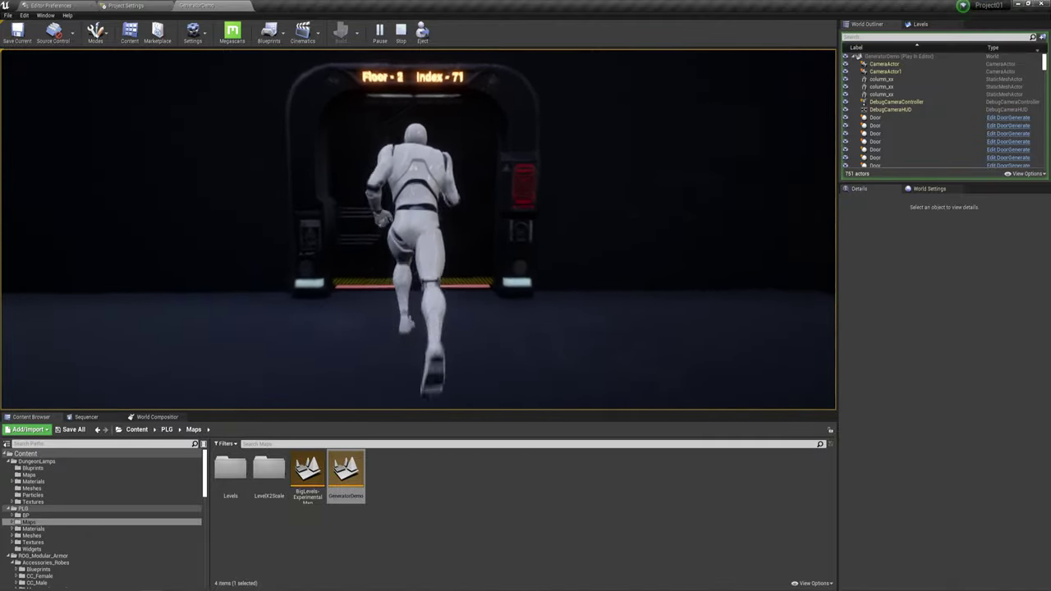
key(w)
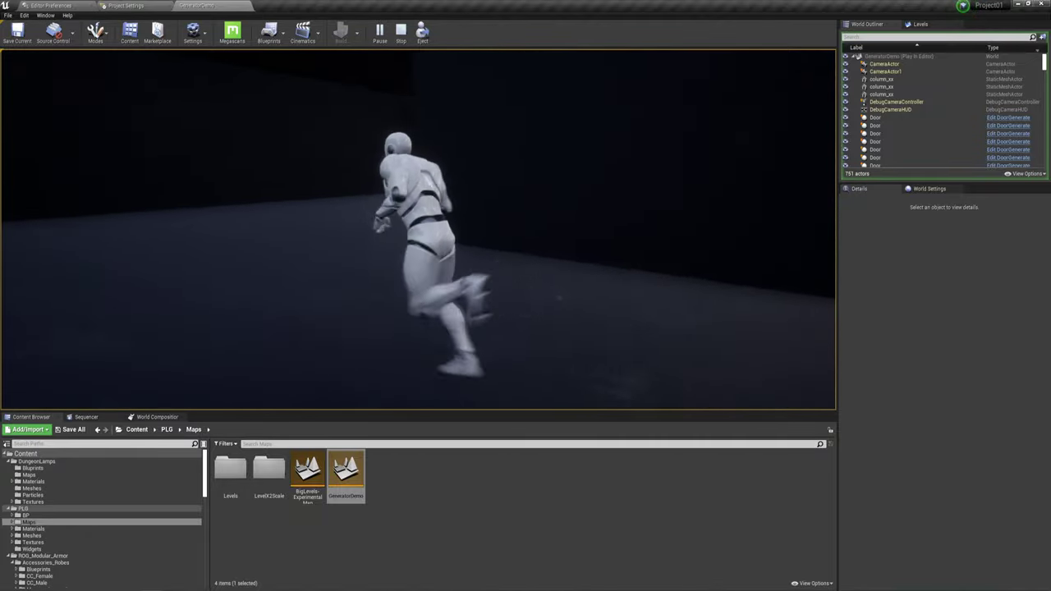
key(a)
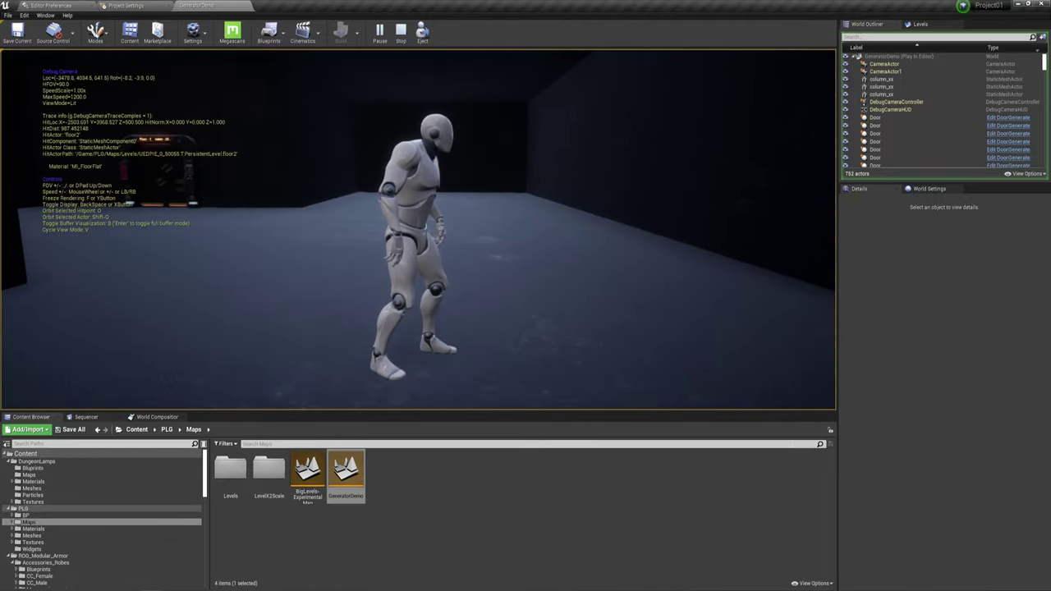
Fly the camera up over the roofs, then end the play session.
key(w)
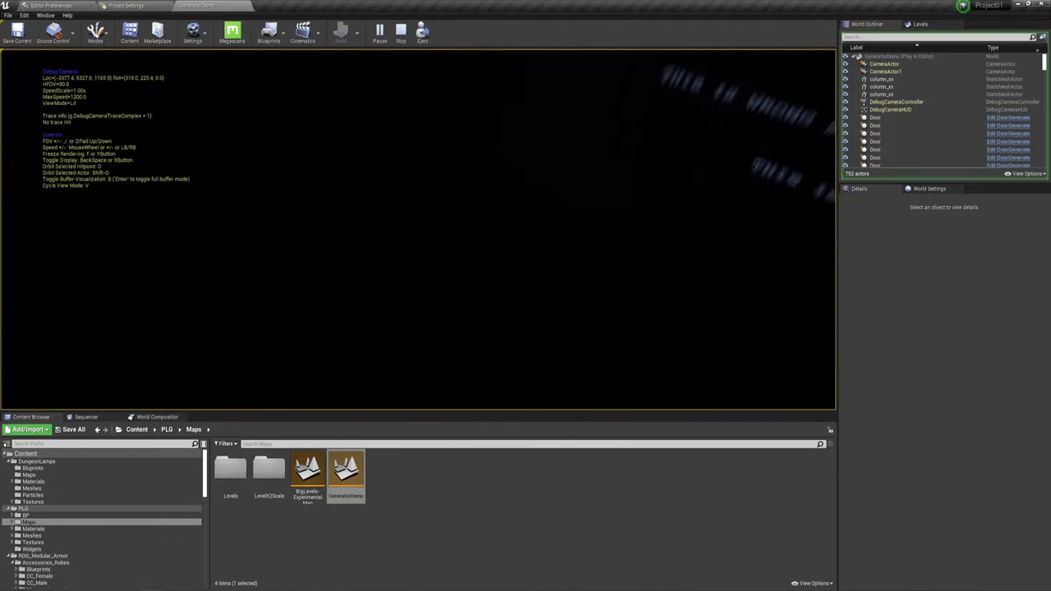
key(s)
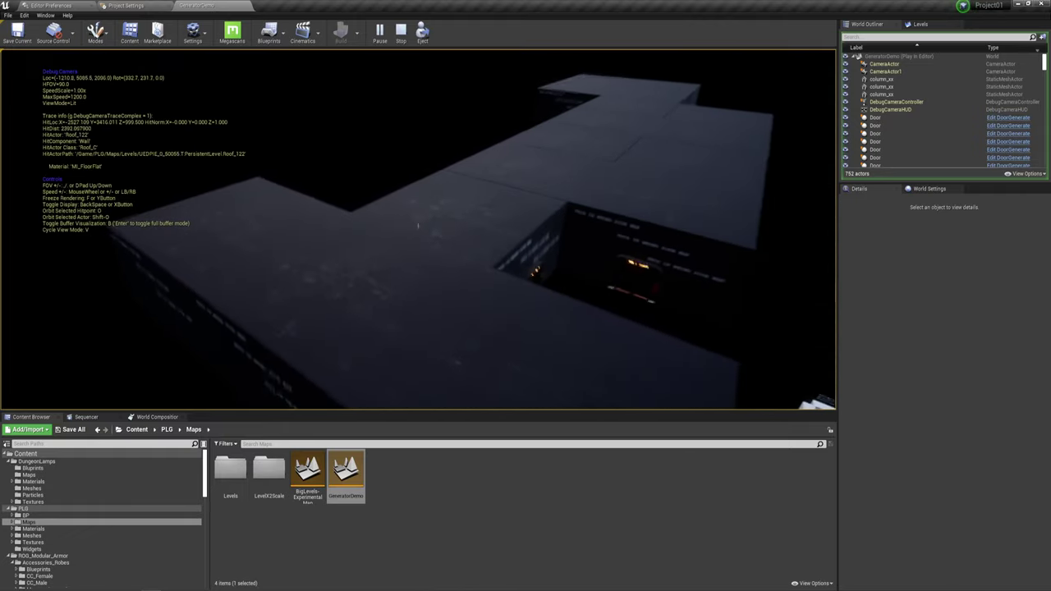
key(s)
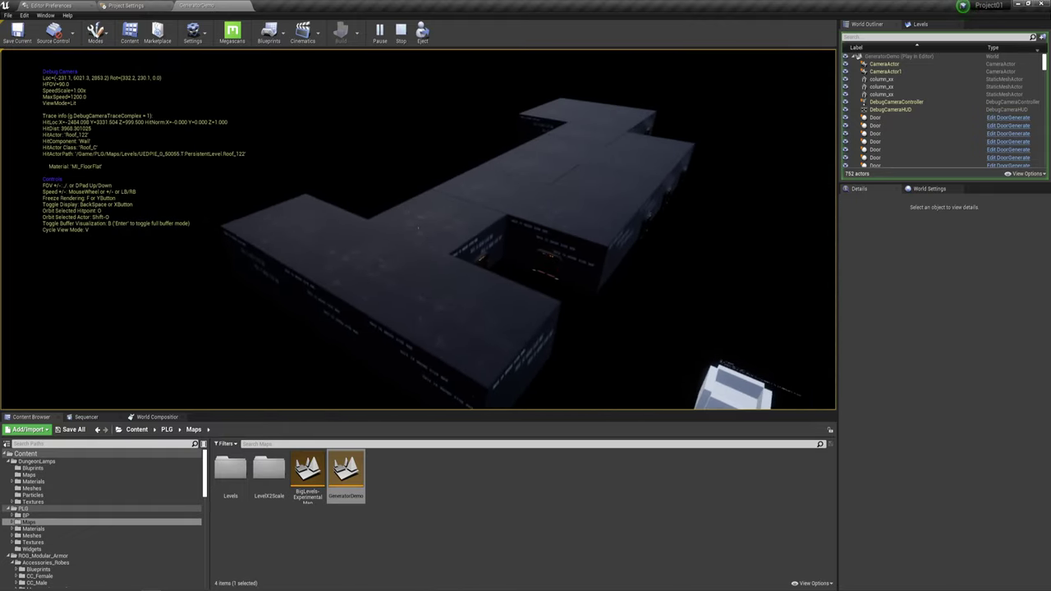
key(w)
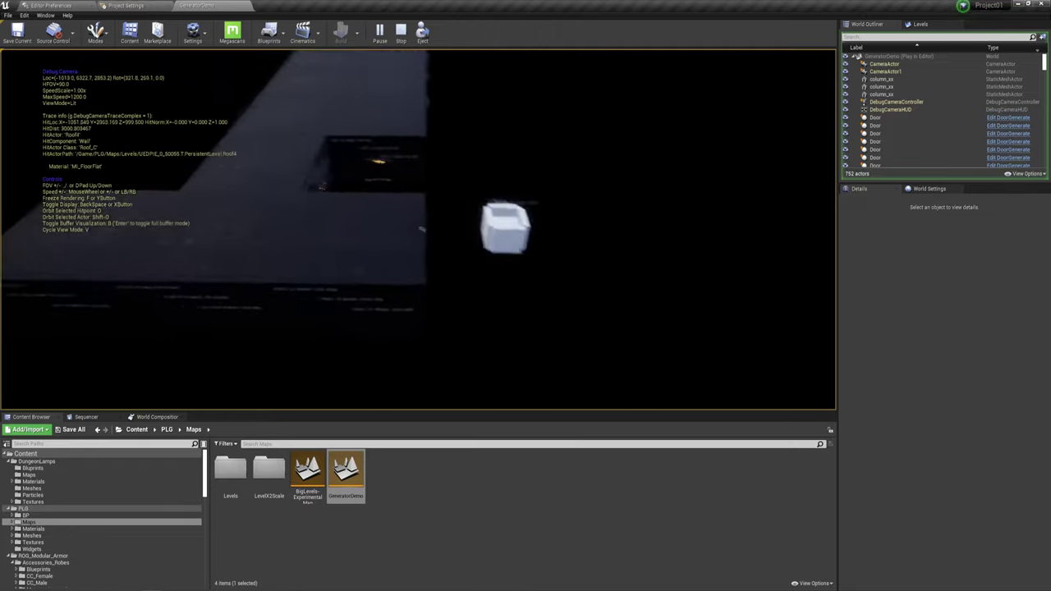
key(a)
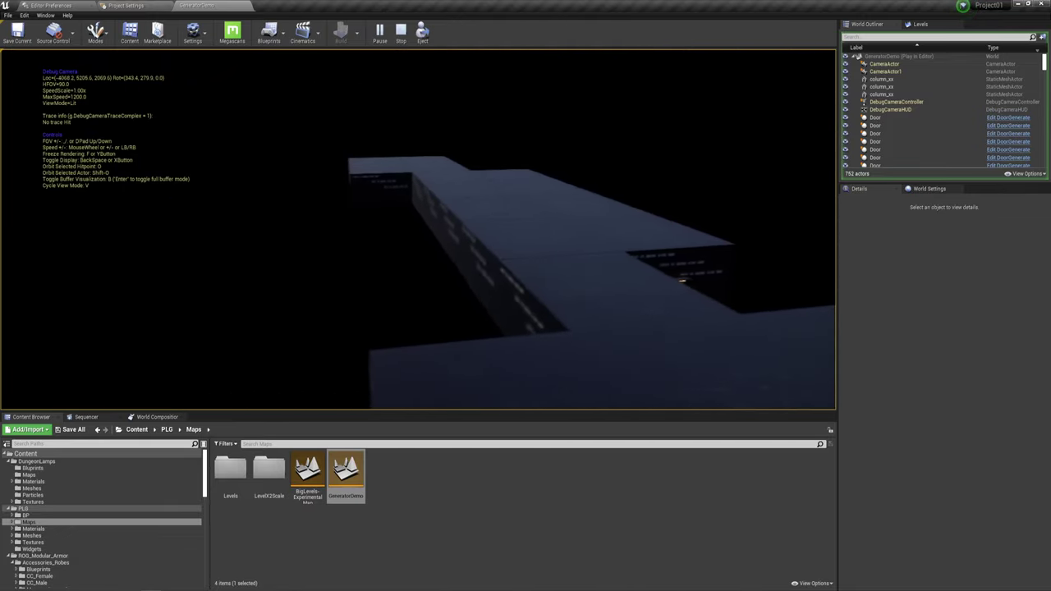
key(Escape)
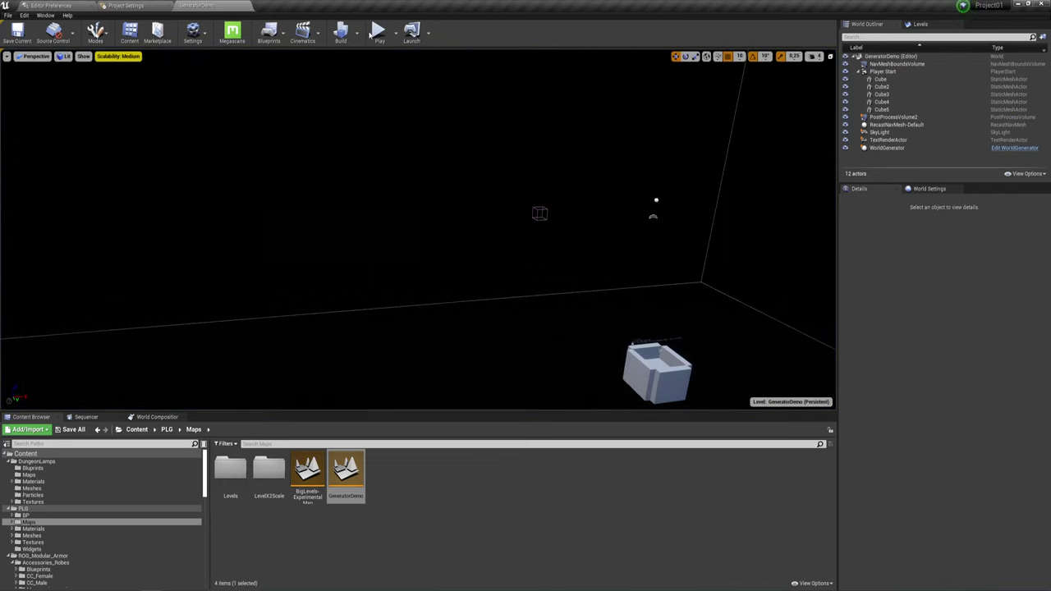
Start a new play session and fly the debug camera over the roof, into a dark room, and along the walls.
click(377, 31)
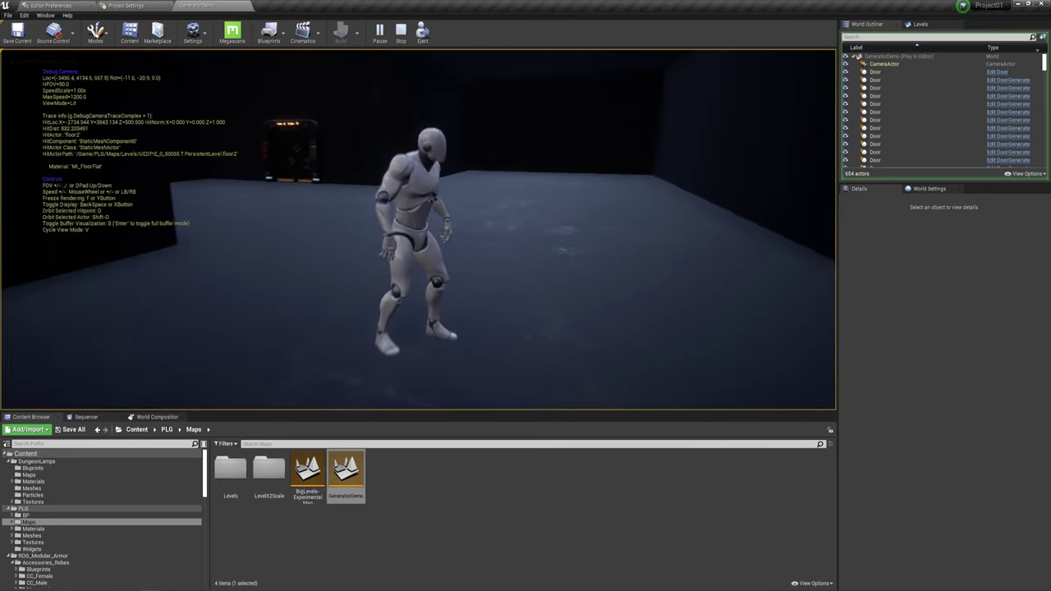
key(s)
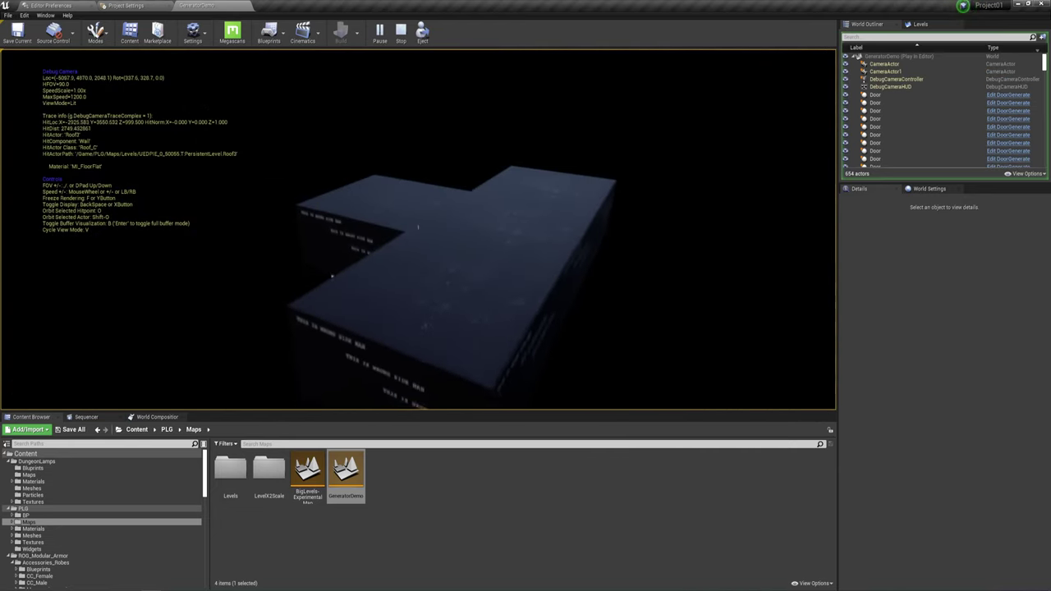
key(w)
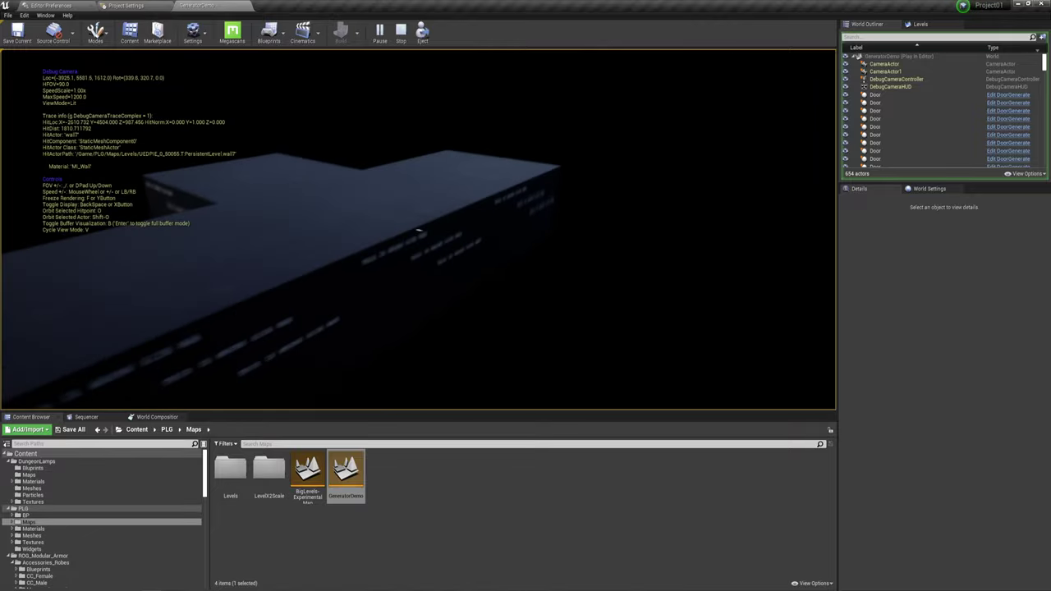
key(w)
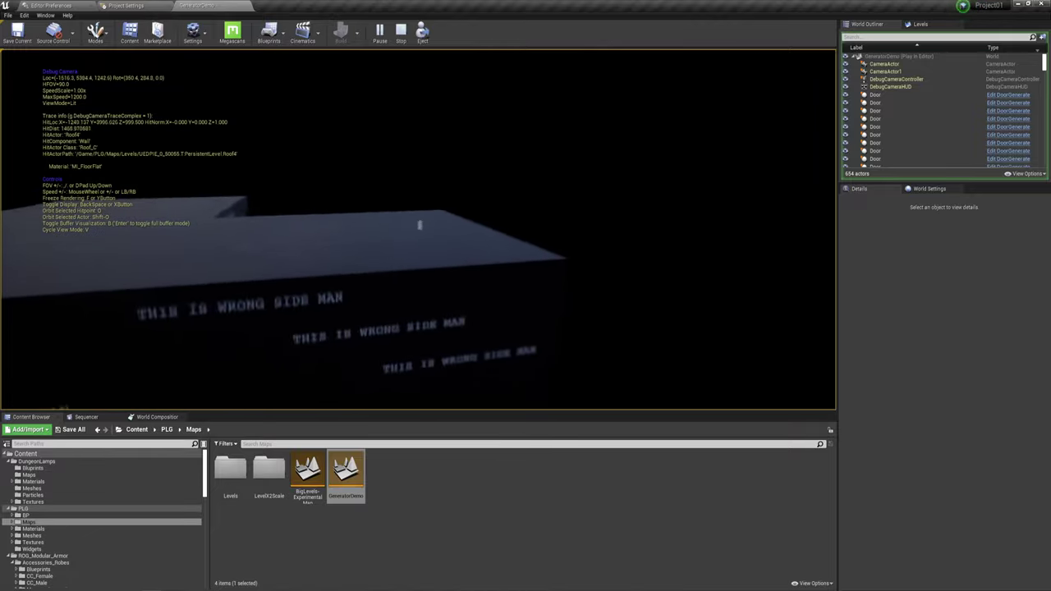
key(w)
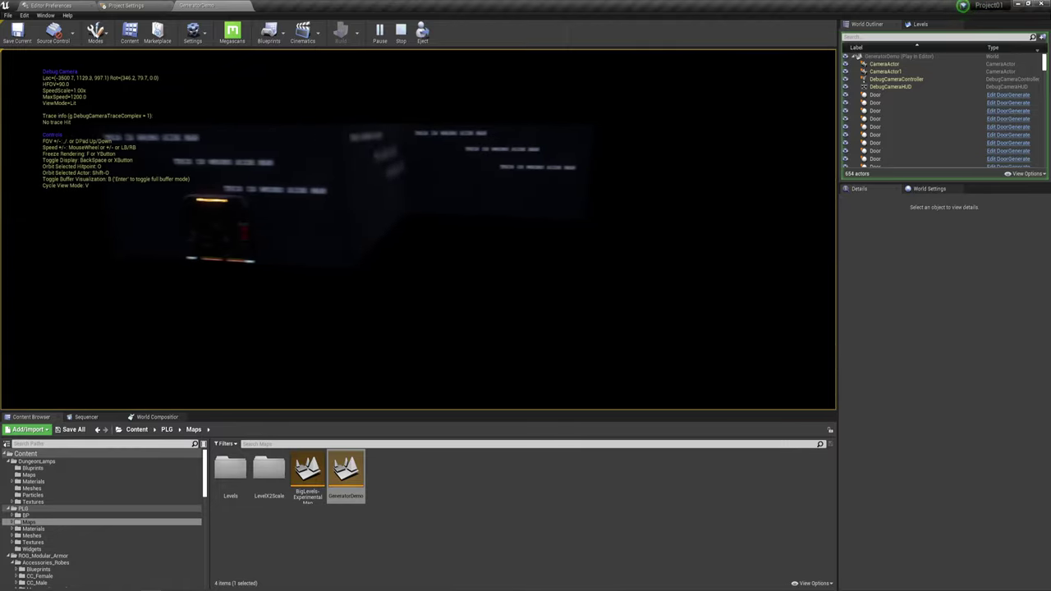
key(s)
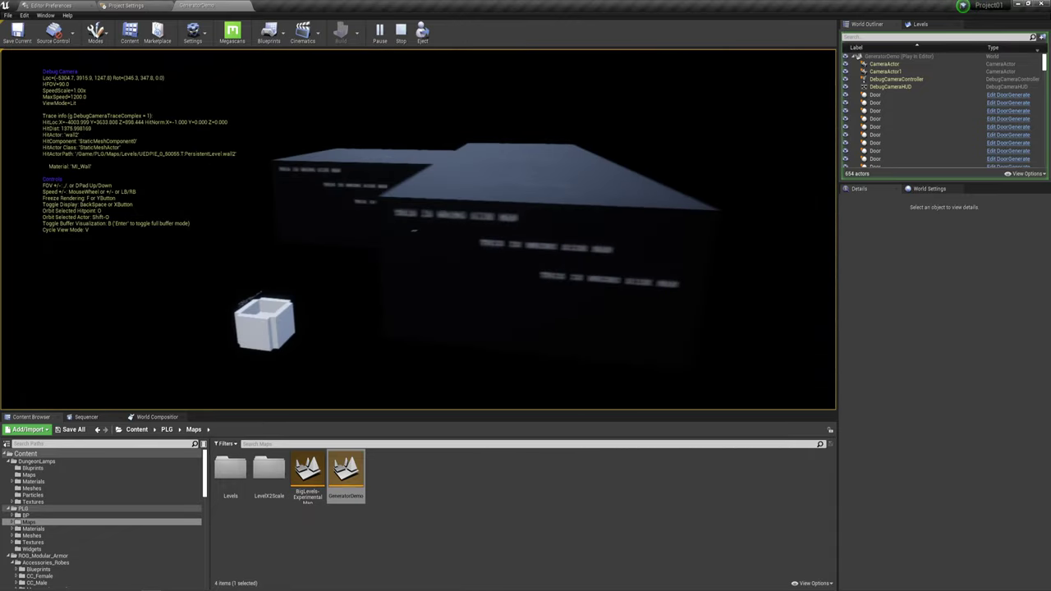
key(d)
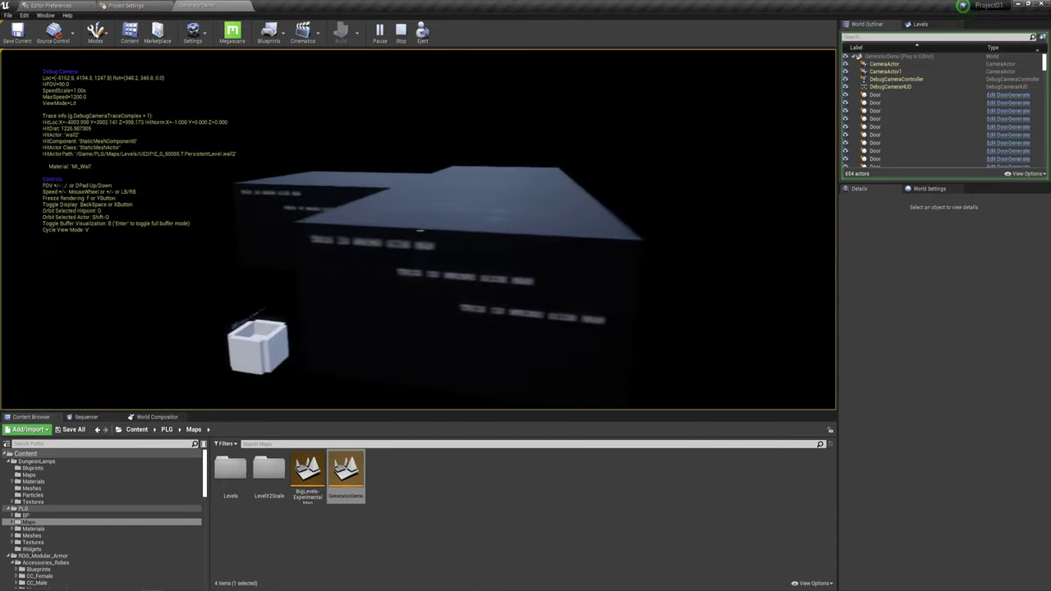
key(d)
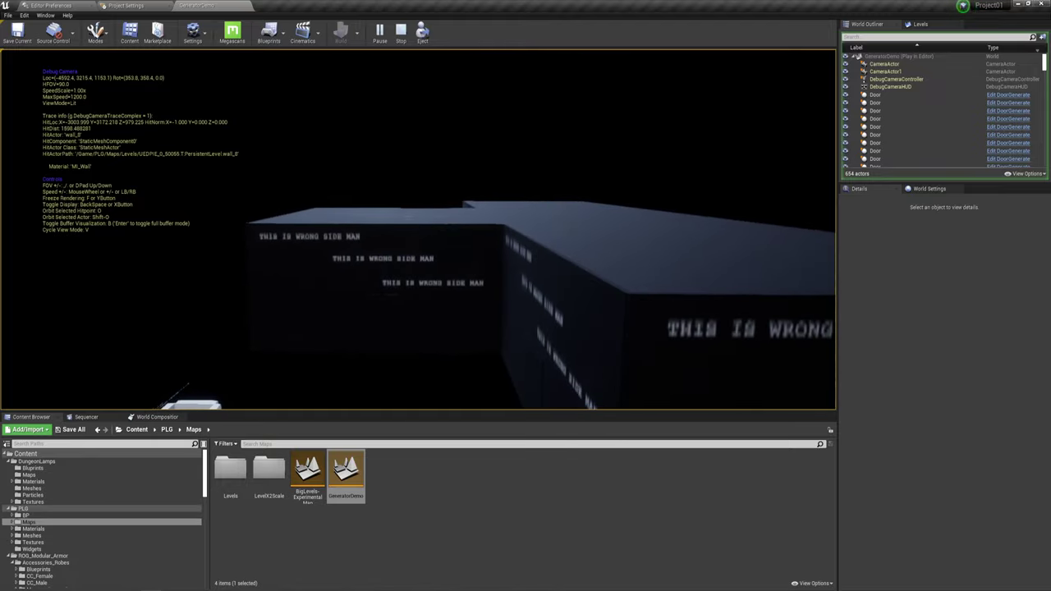
Run the mannequin through doors 62 and 63 into the open area.
key(semicolon)
key(w)
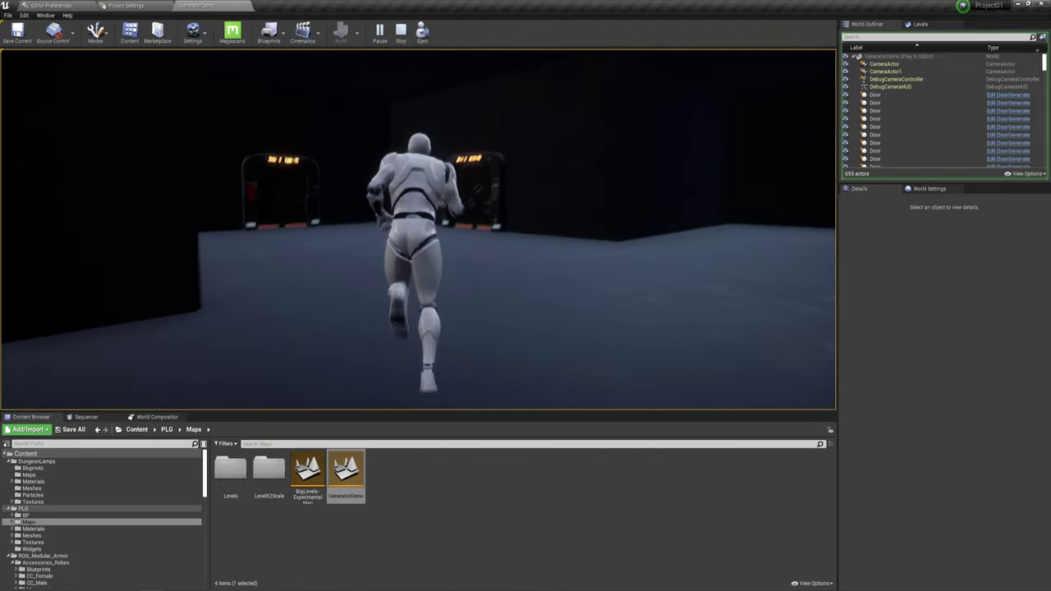
key(a)
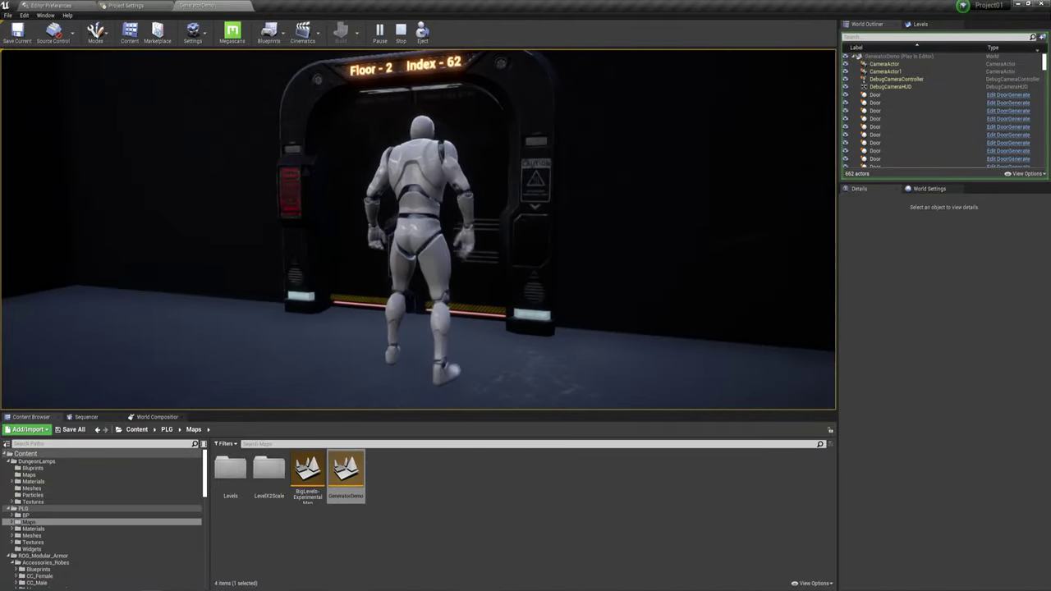
key(w)
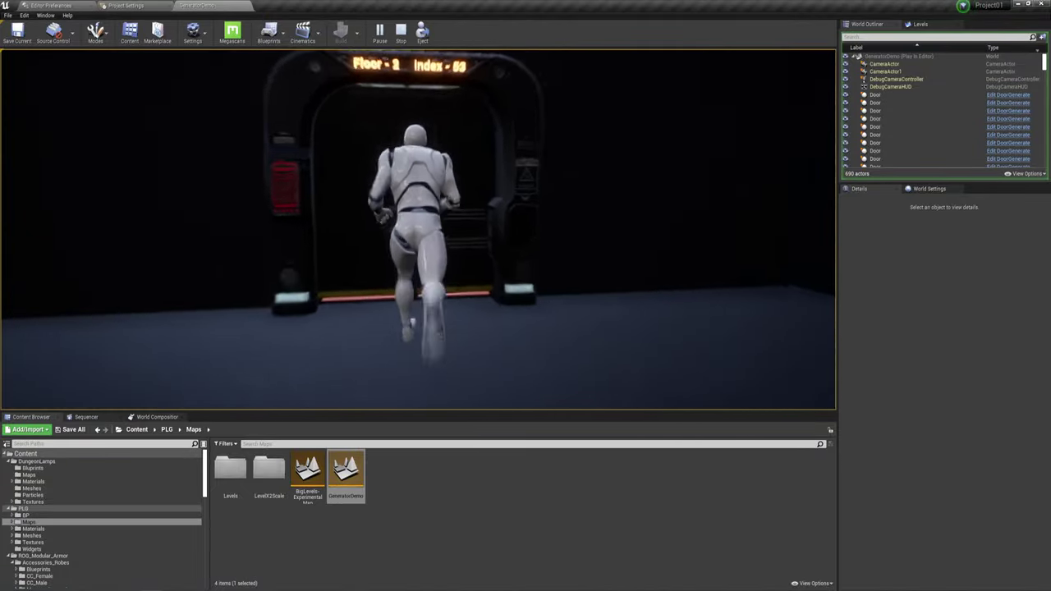
key(d)
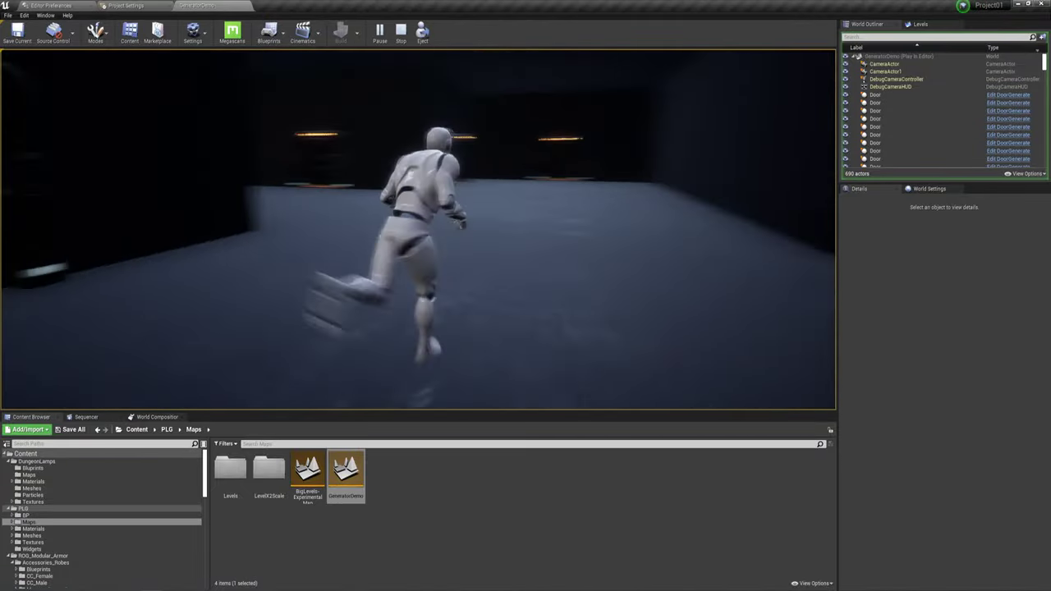
key(a)
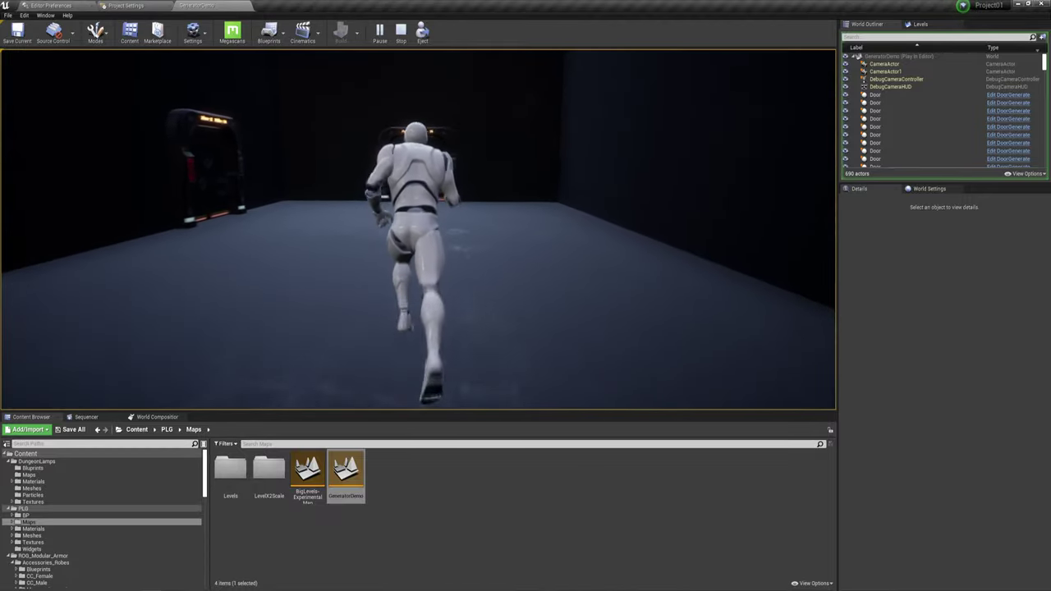
key(w)
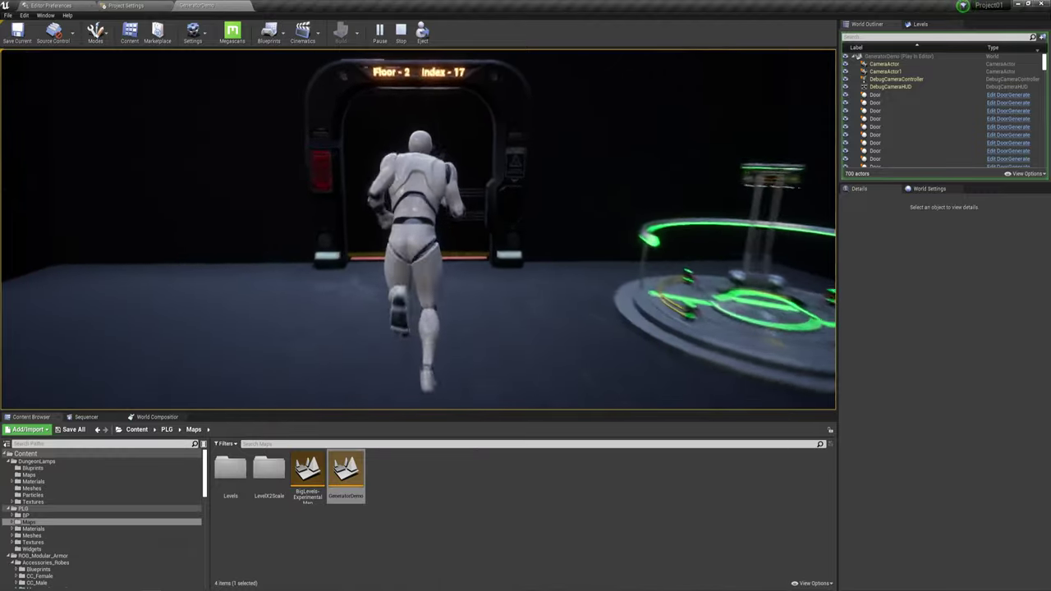
key(a)
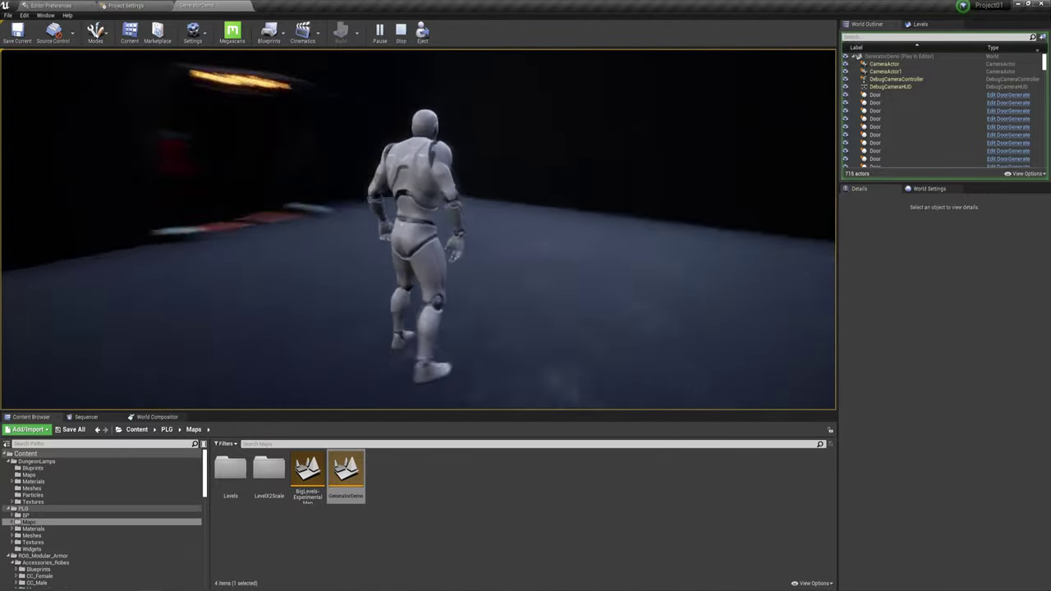
Pull the debug camera back above the roof and end the play session.
key(w)
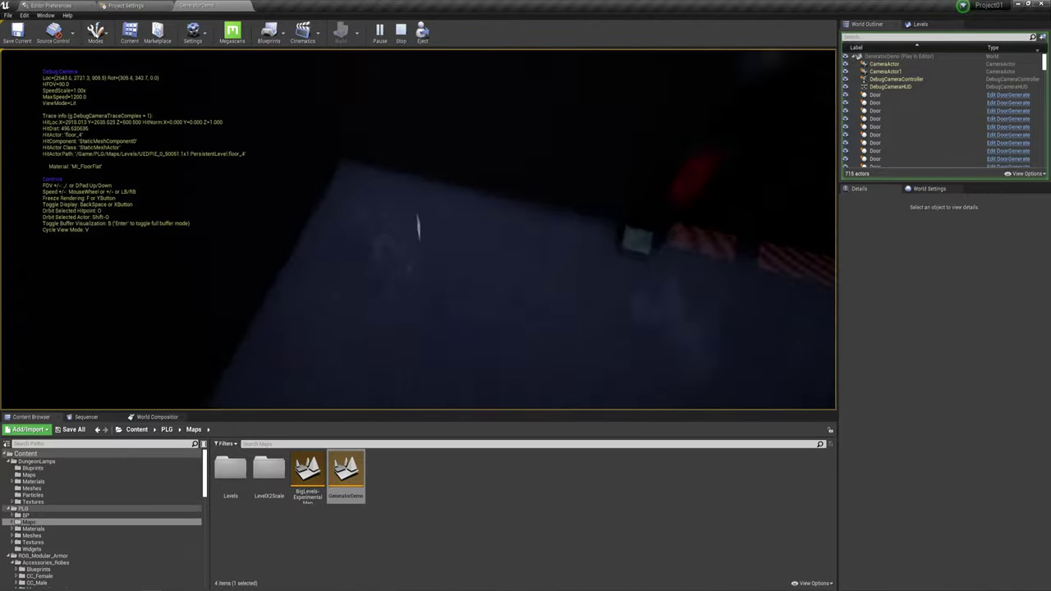
key(s)
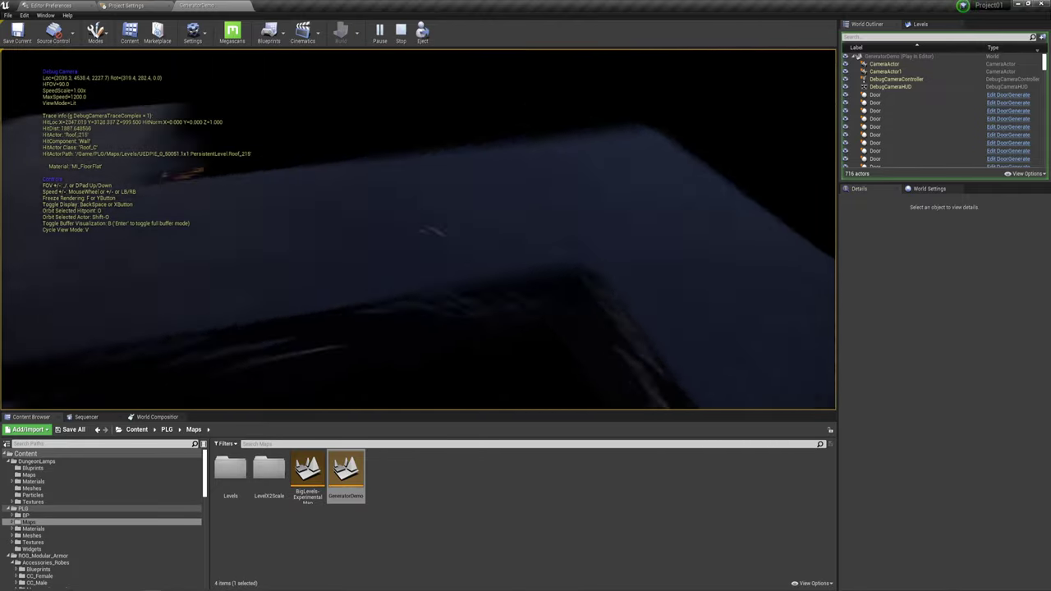
key(s)
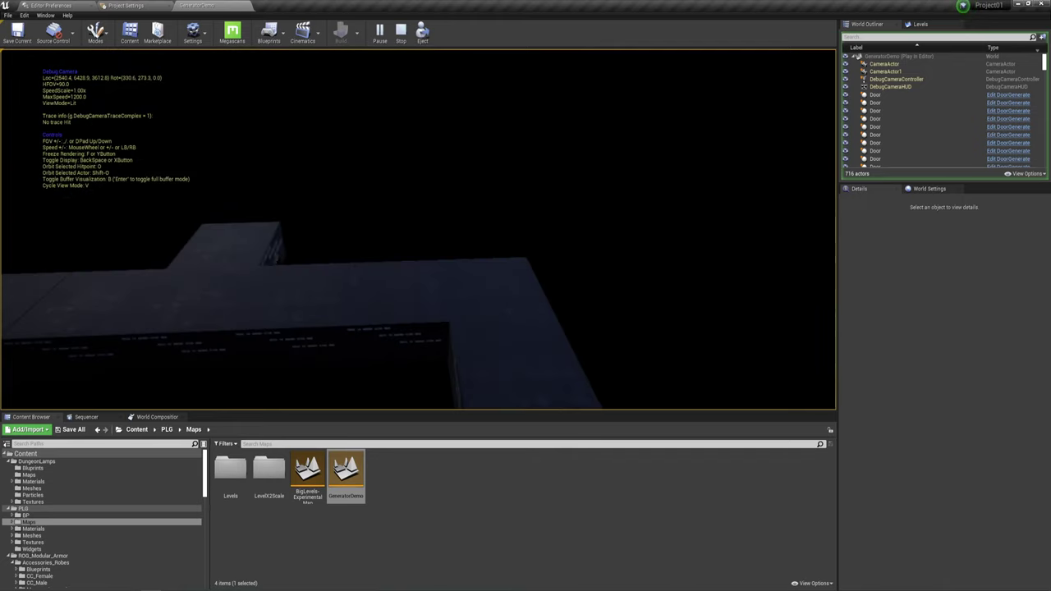
key(Escape)
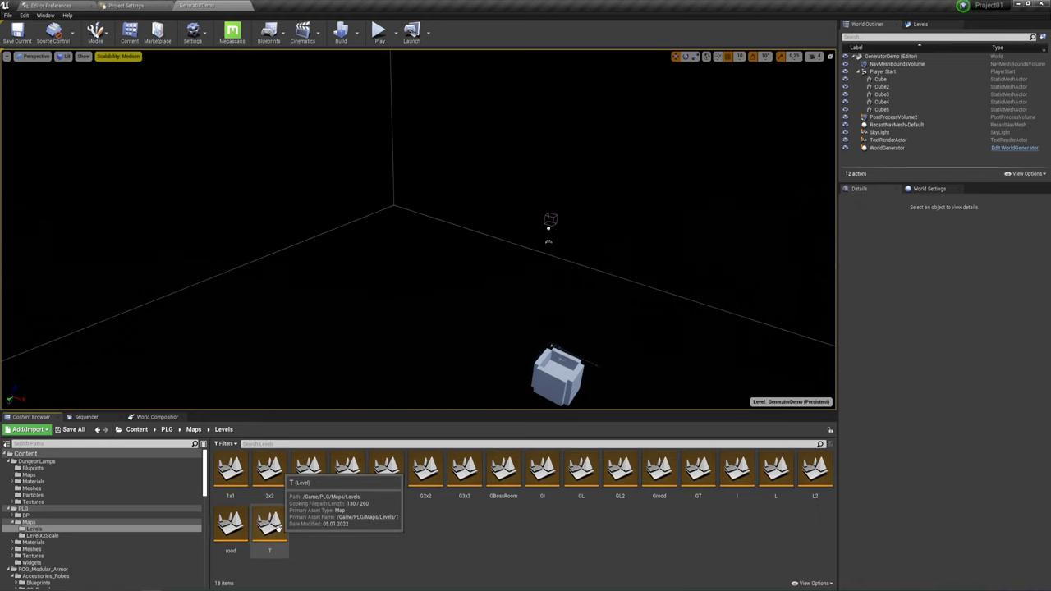
Open the 1x1 level, play-test it, and close the play error log.
double_click(232, 472)
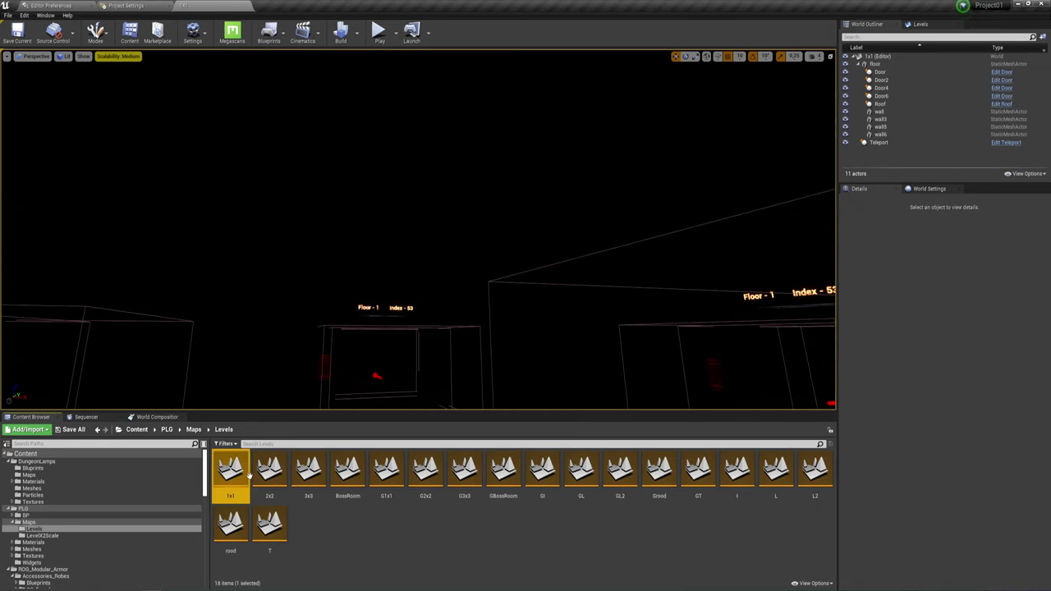
scroll(493, 278, down, 5)
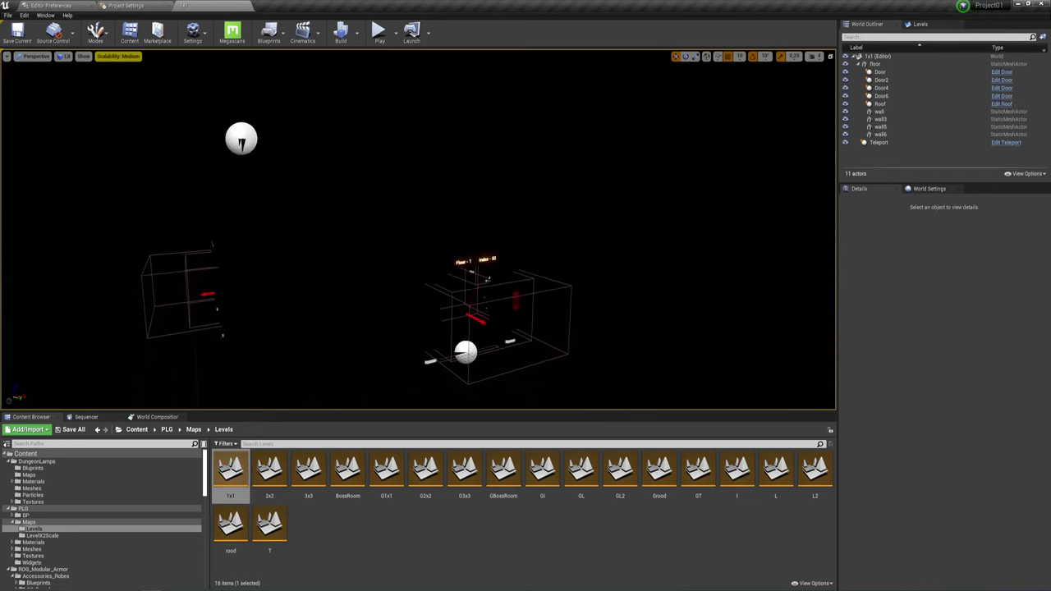
click(379, 33)
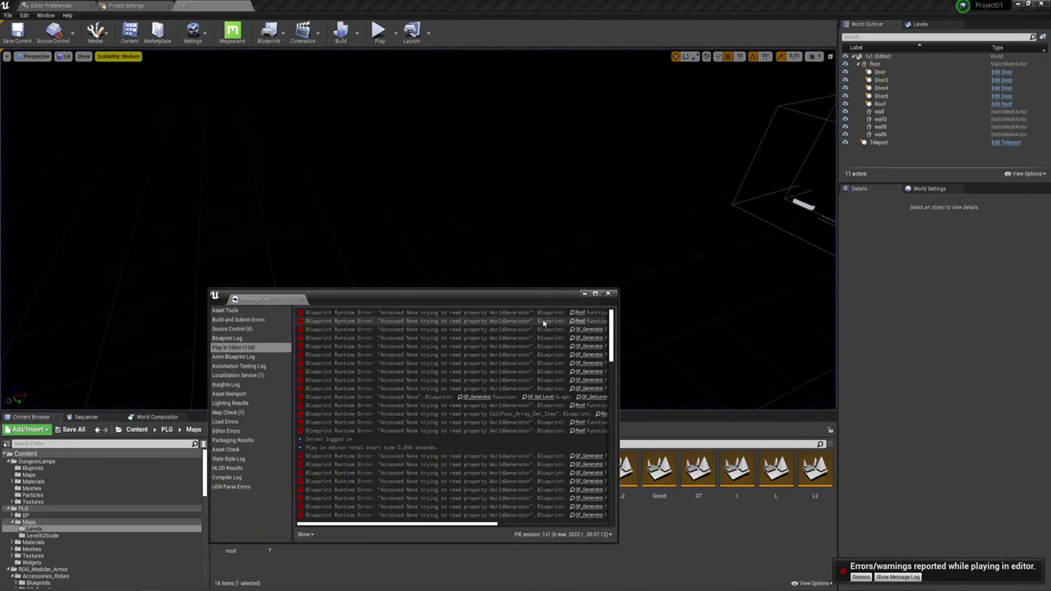
click(608, 293)
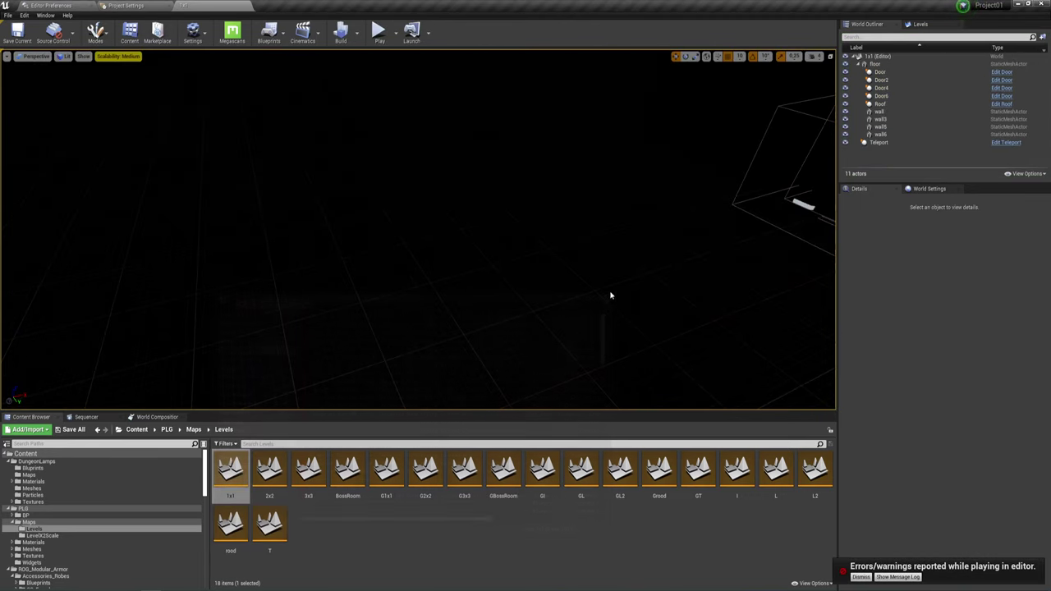
Open the G1x1, GBossRoom and GL2 levels in turn and look over their rooms.
double_click(386, 472)
mouse_move(509, 241)
right_down()
mouse_move(509, 271)
mouse_move(492, 280)
right_up()
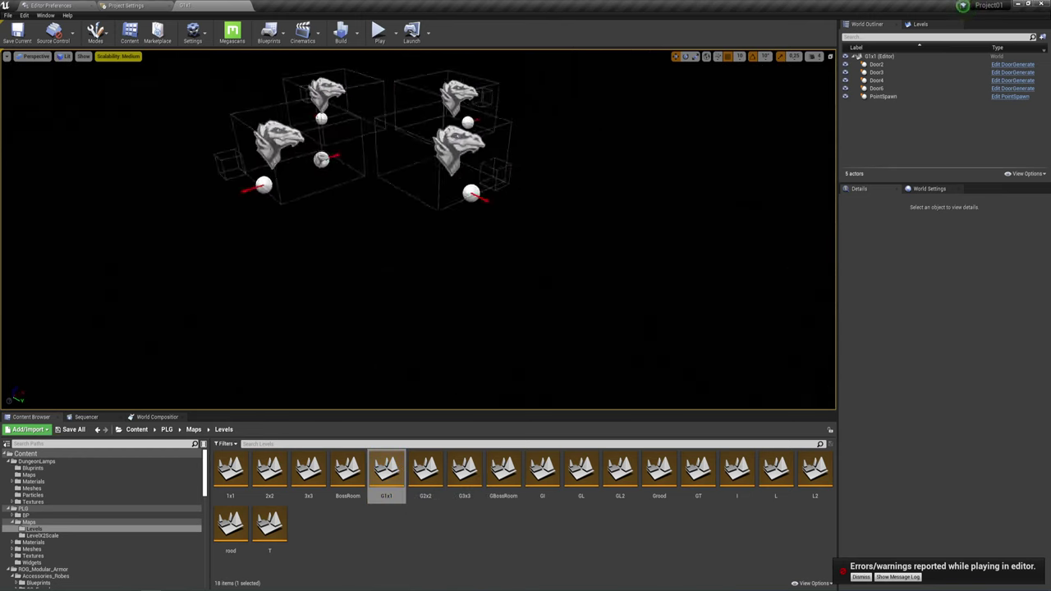
scroll(492, 279, up, 2)
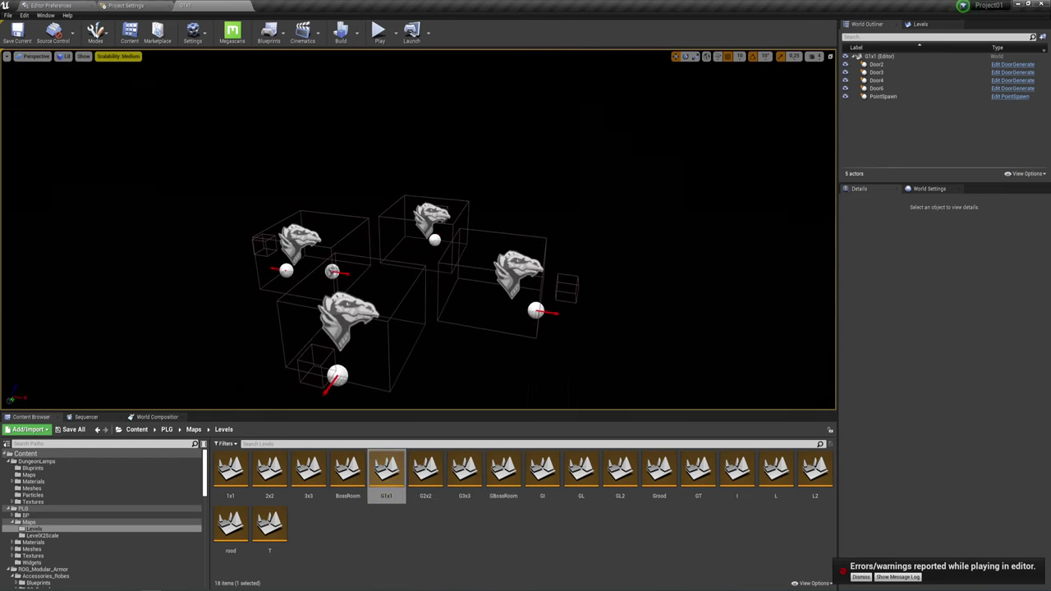
double_click(503, 469)
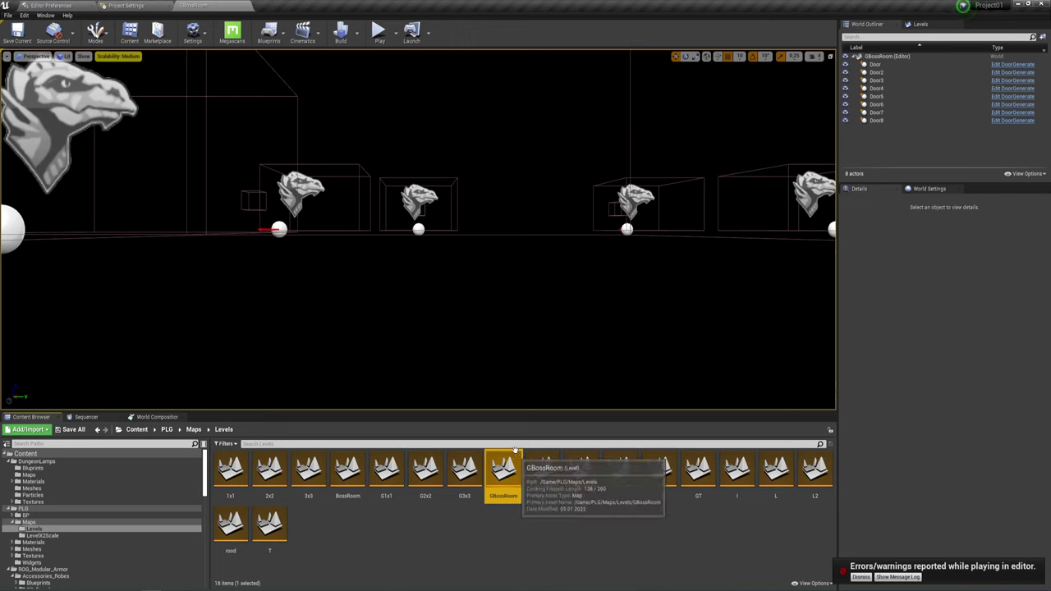
right_drag(543, 273, 548, 273)
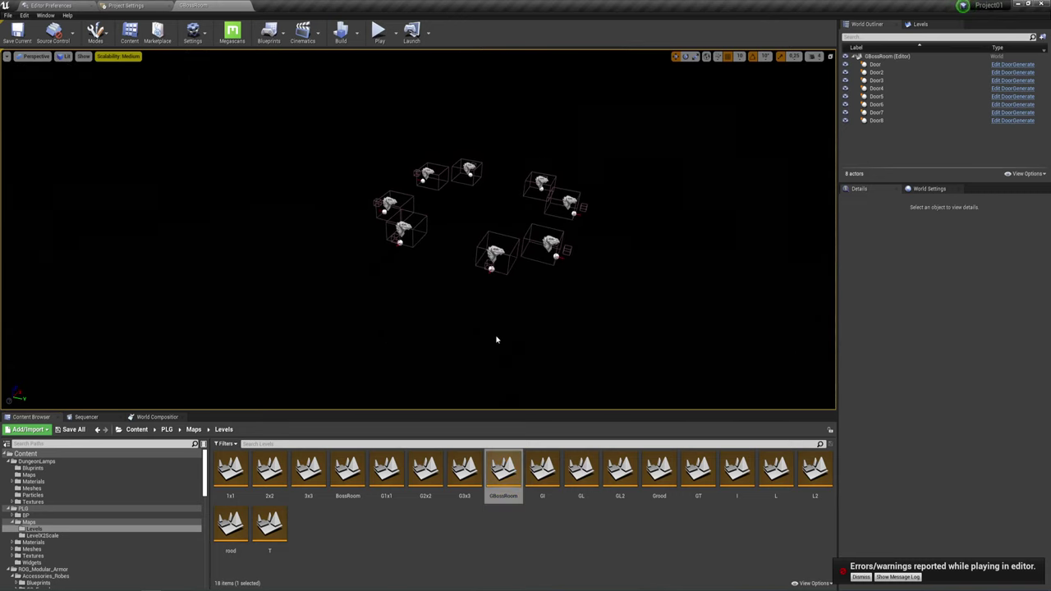
double_click(620, 469)
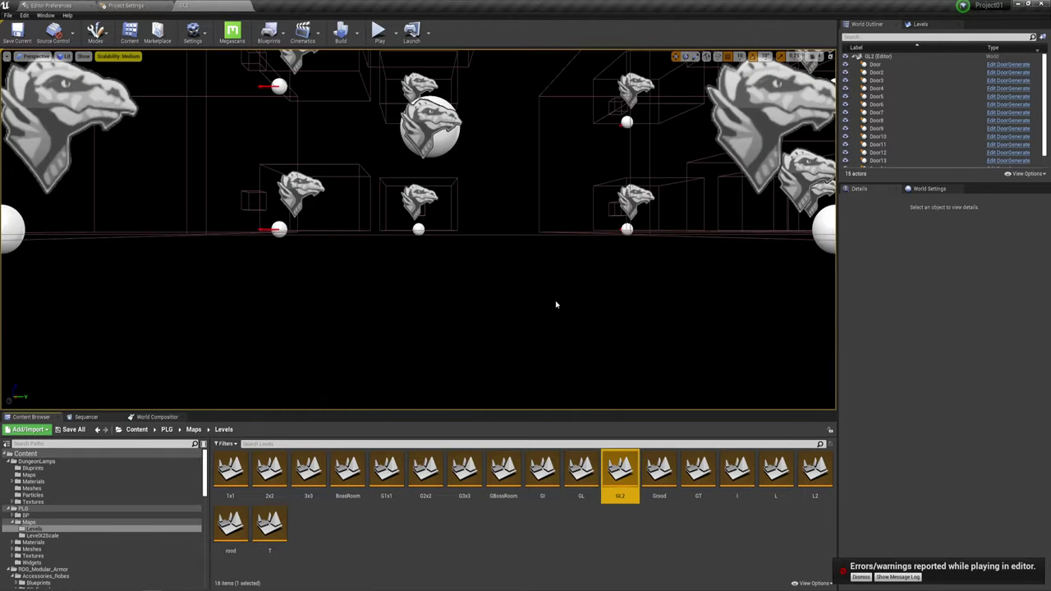
mouse_move(555, 304)
right_down()
mouse_move(555, 345)
mouse_move(555, 312)
mouse_move(534, 283)
right_up()
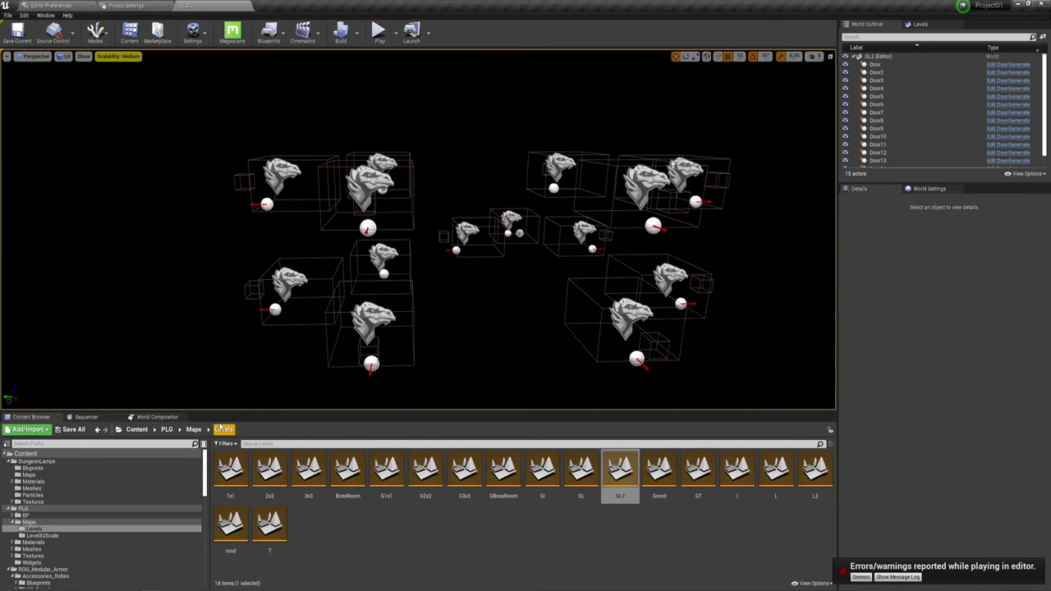
Open the Grood level, then browse to the Maps > LevelX2Scale folder.
double_click(659, 472)
right_drag(561, 385, 561, 385)
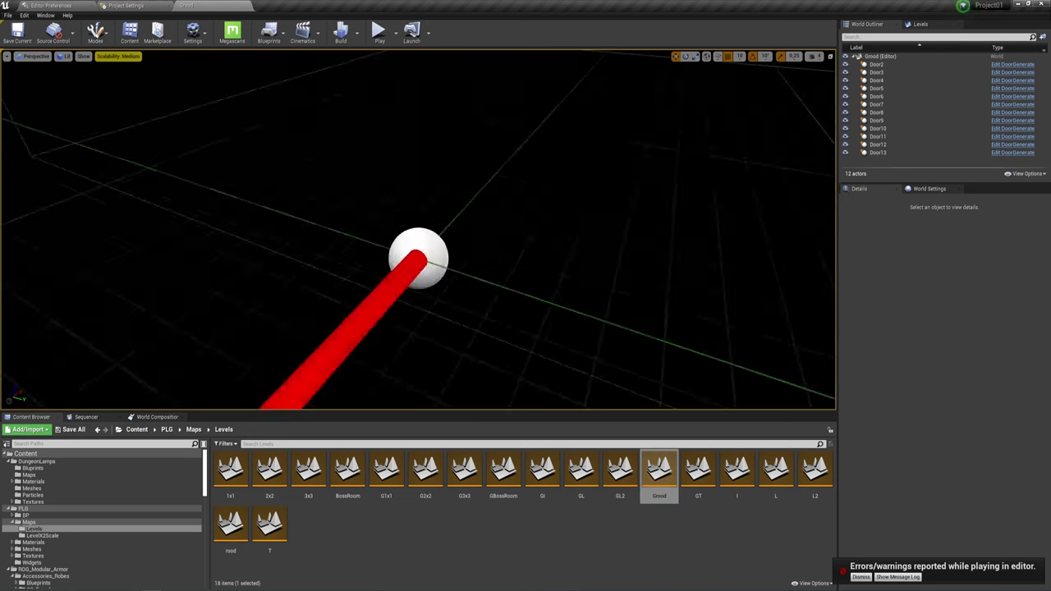
right_drag(346, 279, 345, 279)
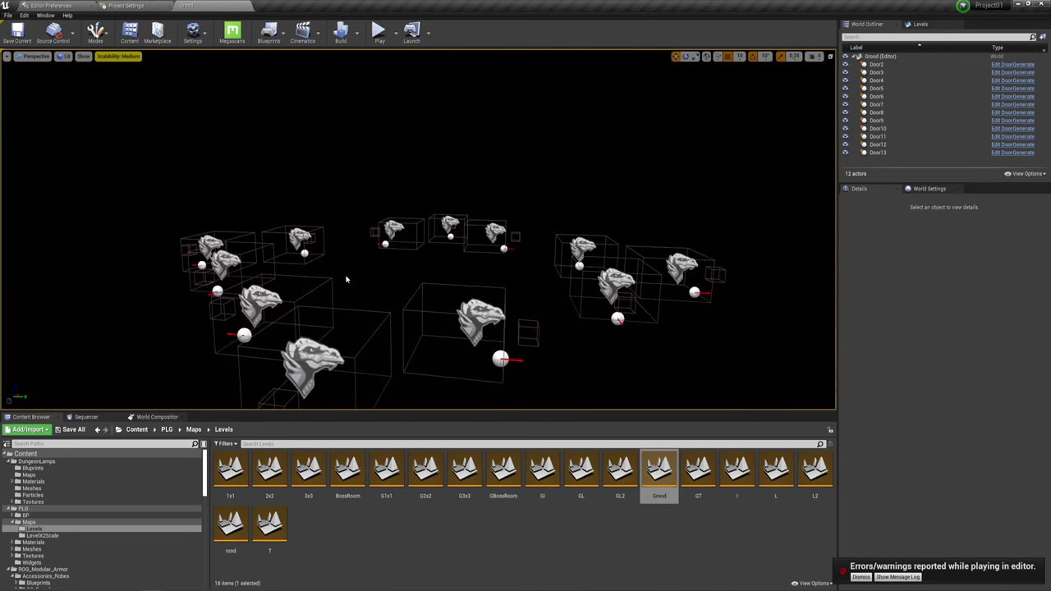
click(193, 429)
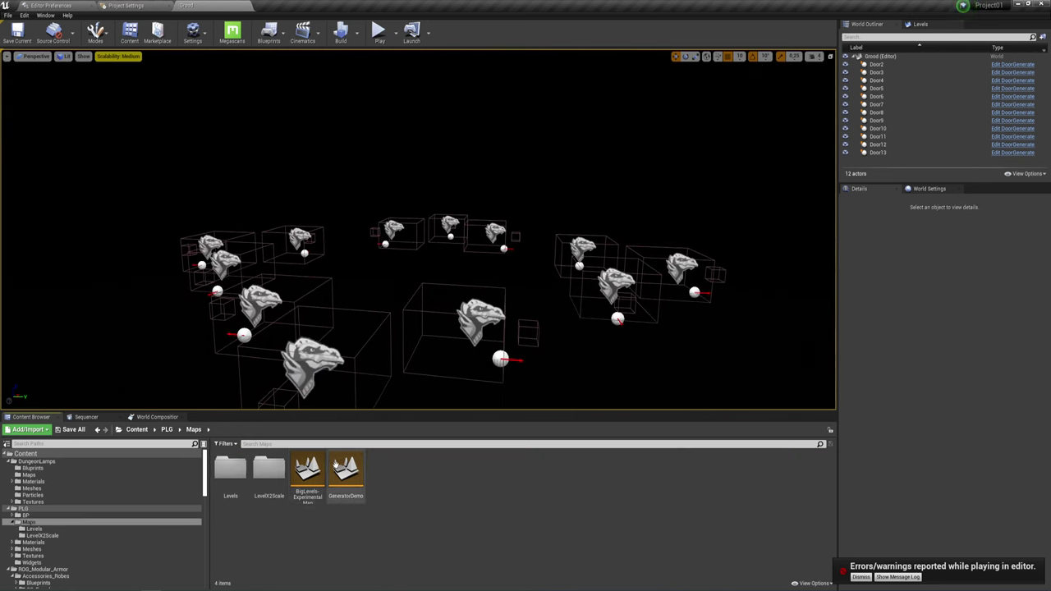
double_click(269, 469)
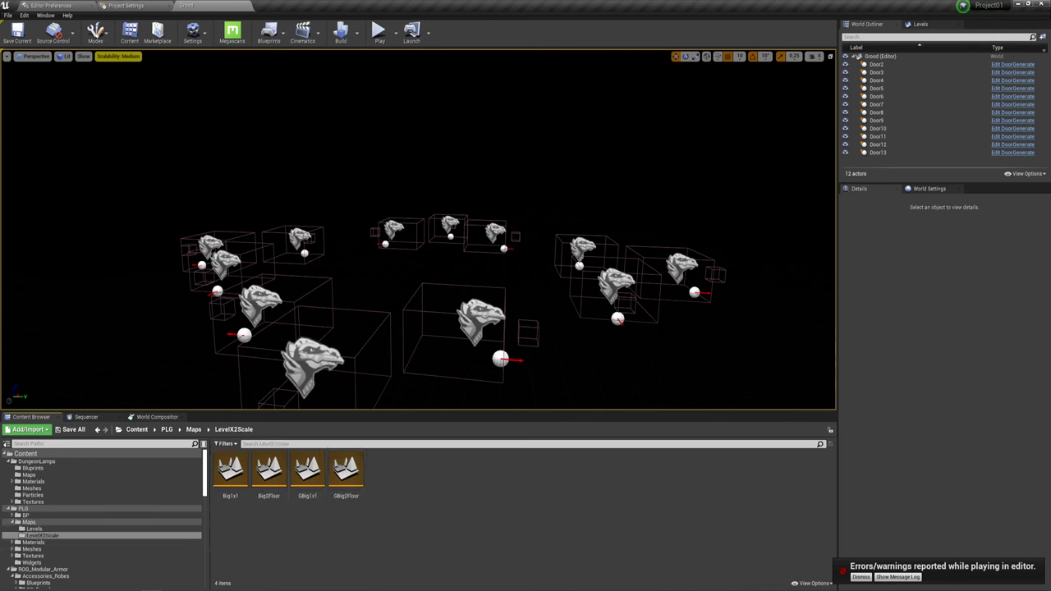
key(alt+Tab)
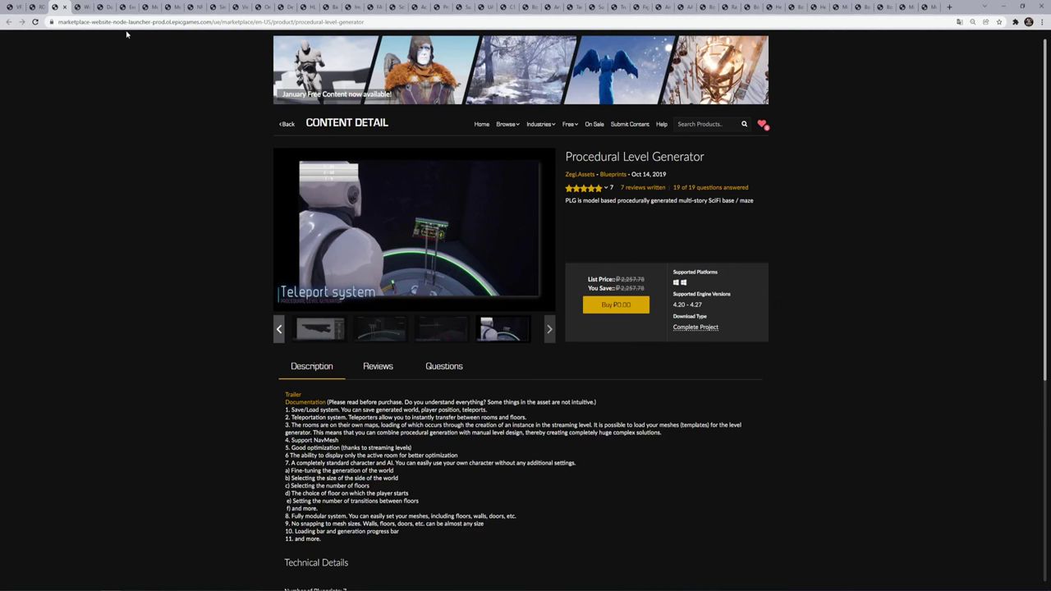
click(83, 7)
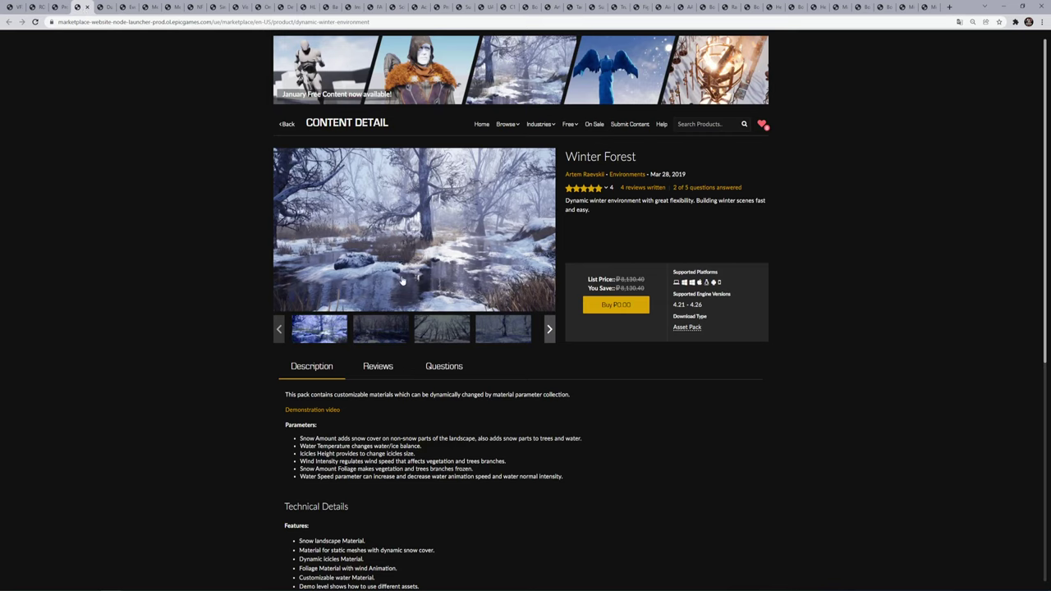
click(383, 328)
click(448, 332)
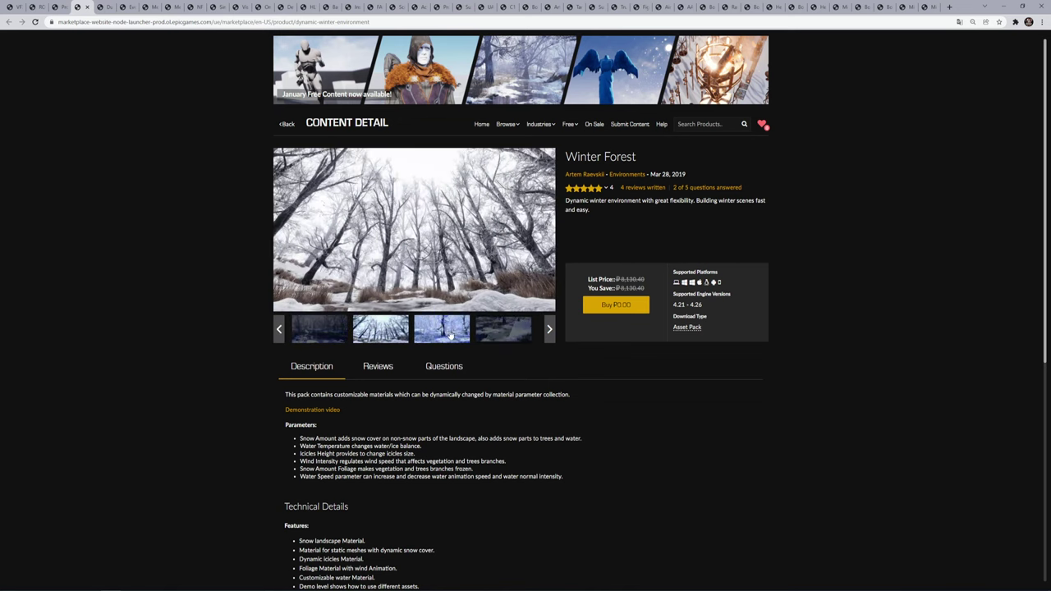
click(494, 332)
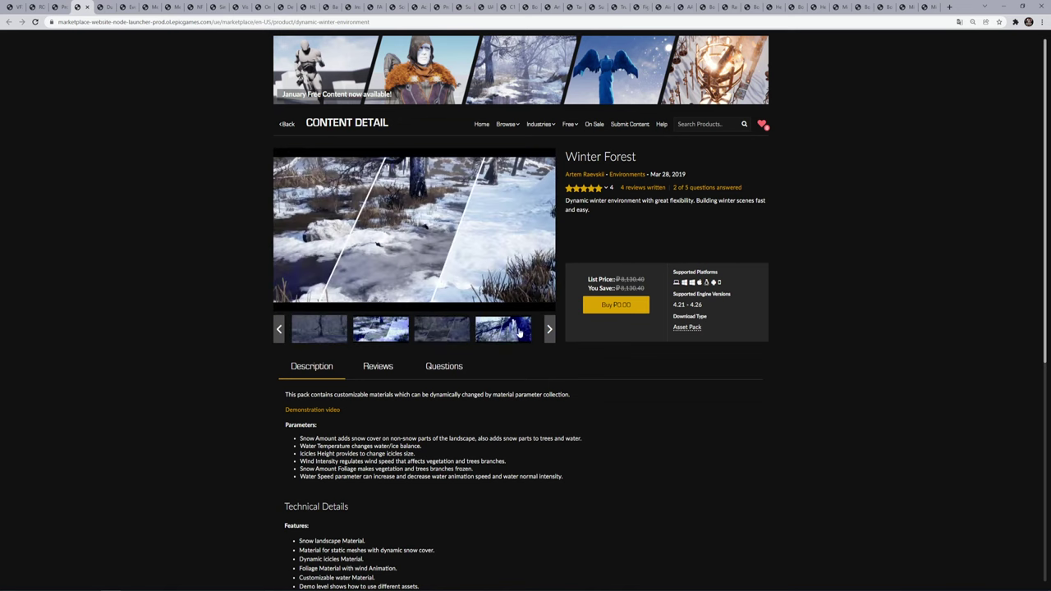
click(515, 332)
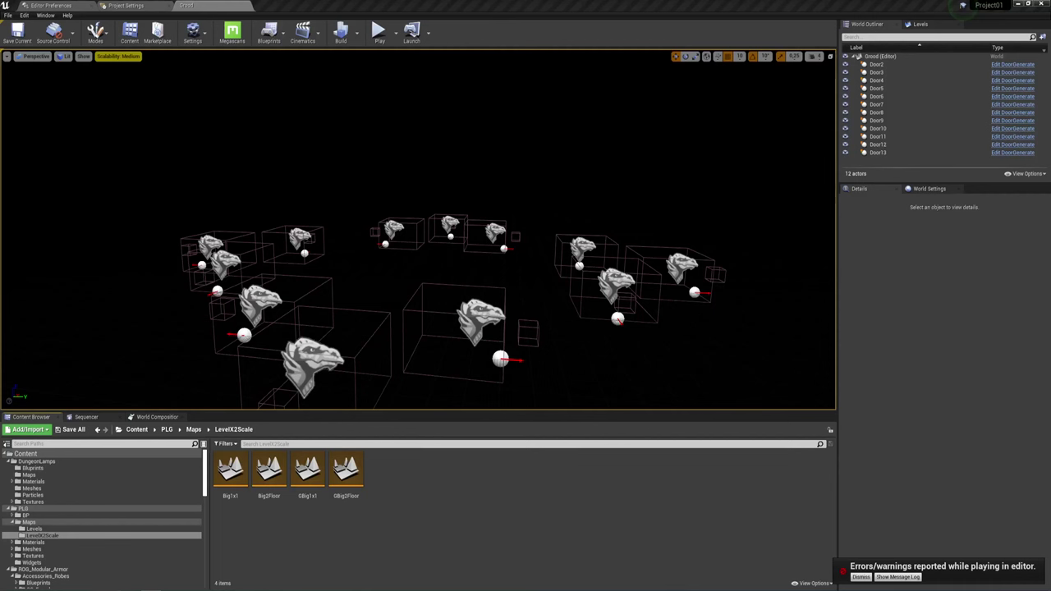
Open WinterForest_demo_scene from WinterForest > Levels and fly over the snowy birch forest.
click(133, 431)
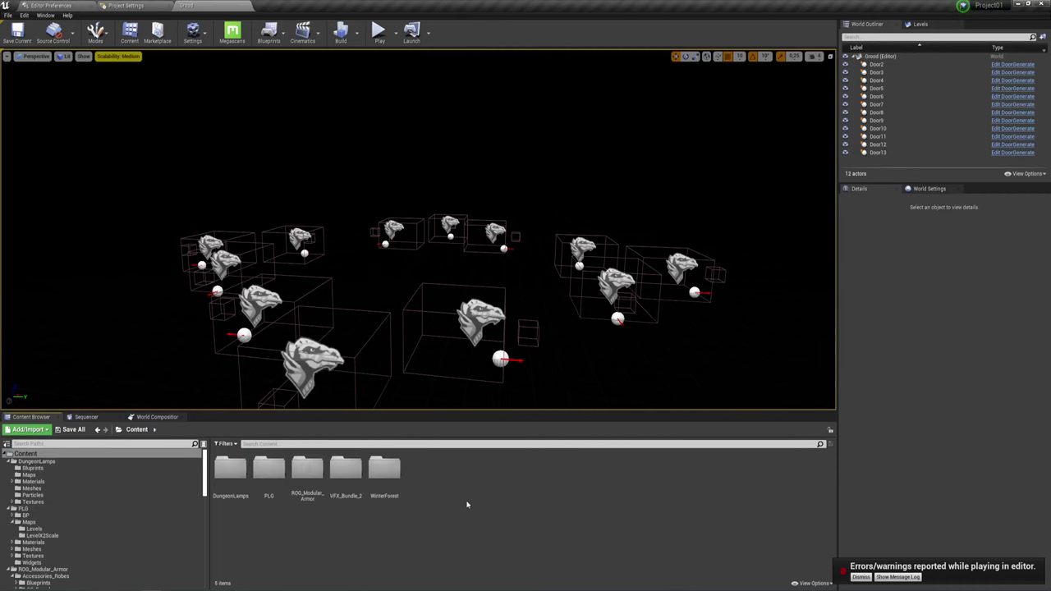
double_click(383, 468)
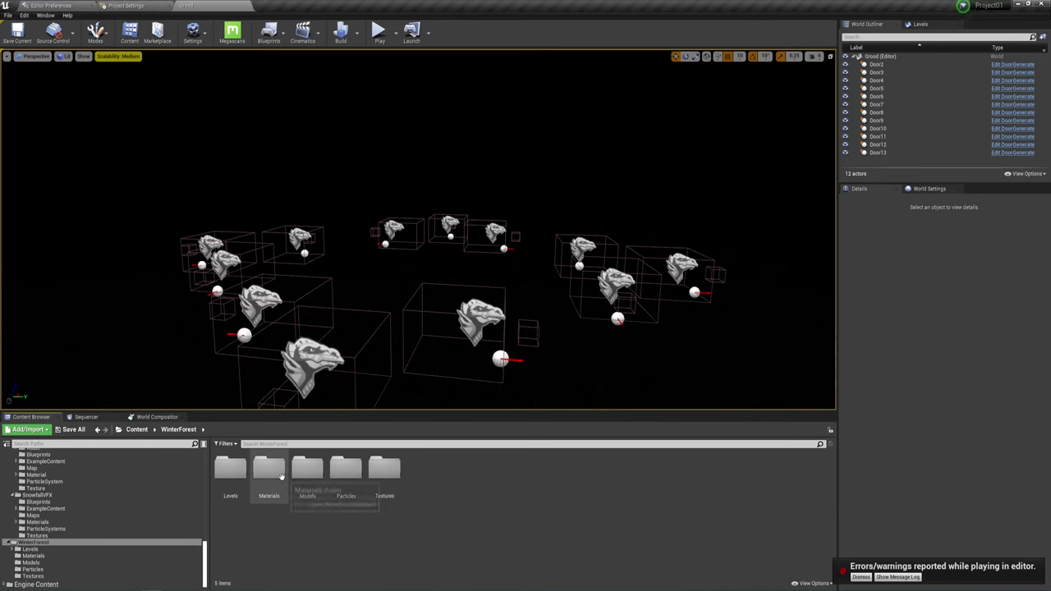
double_click(234, 472)
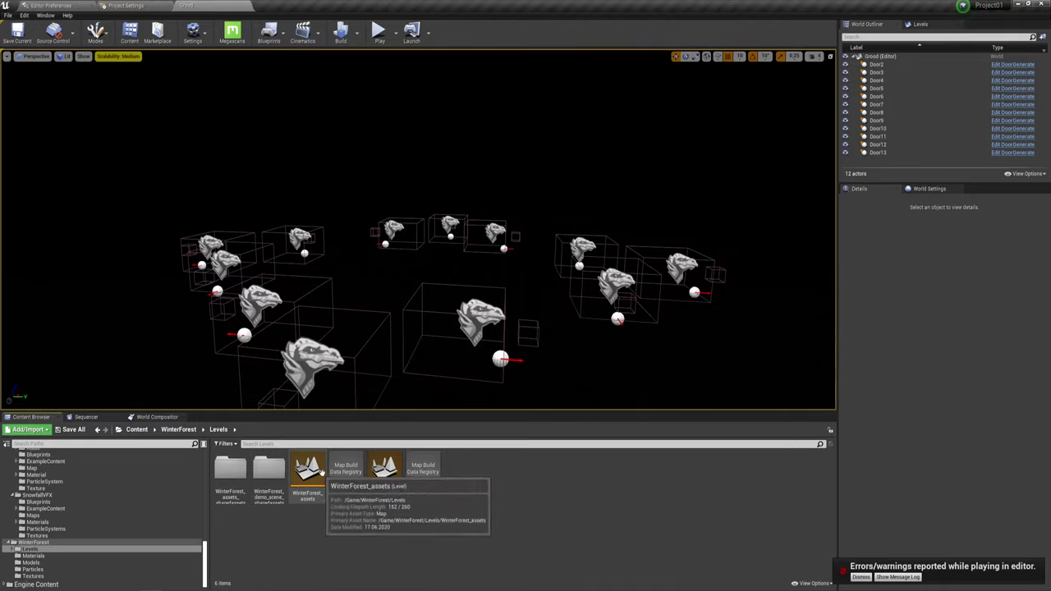
double_click(384, 474)
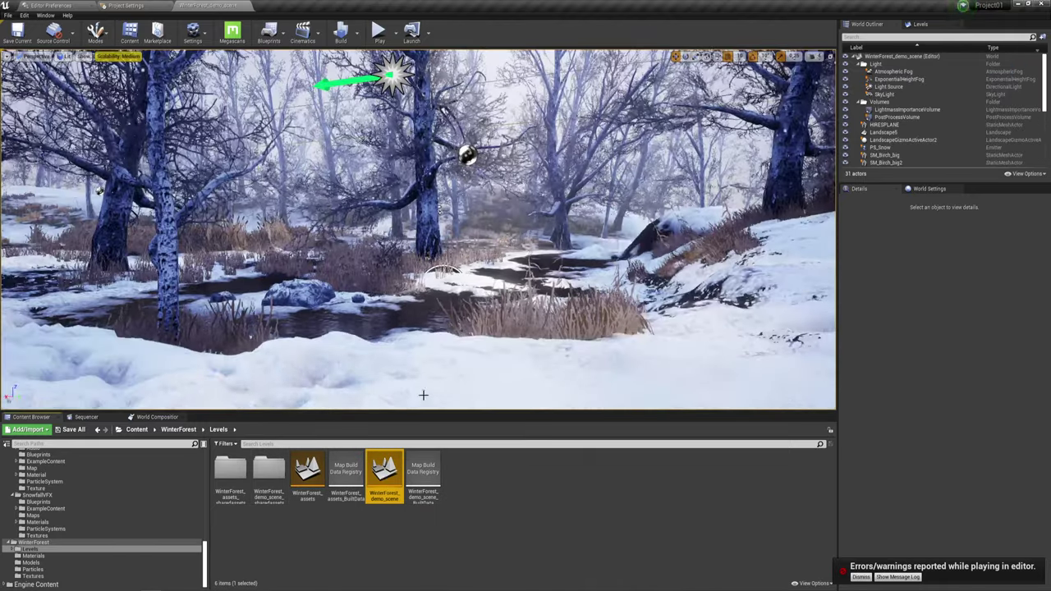
right_drag(419, 230, 418, 229)
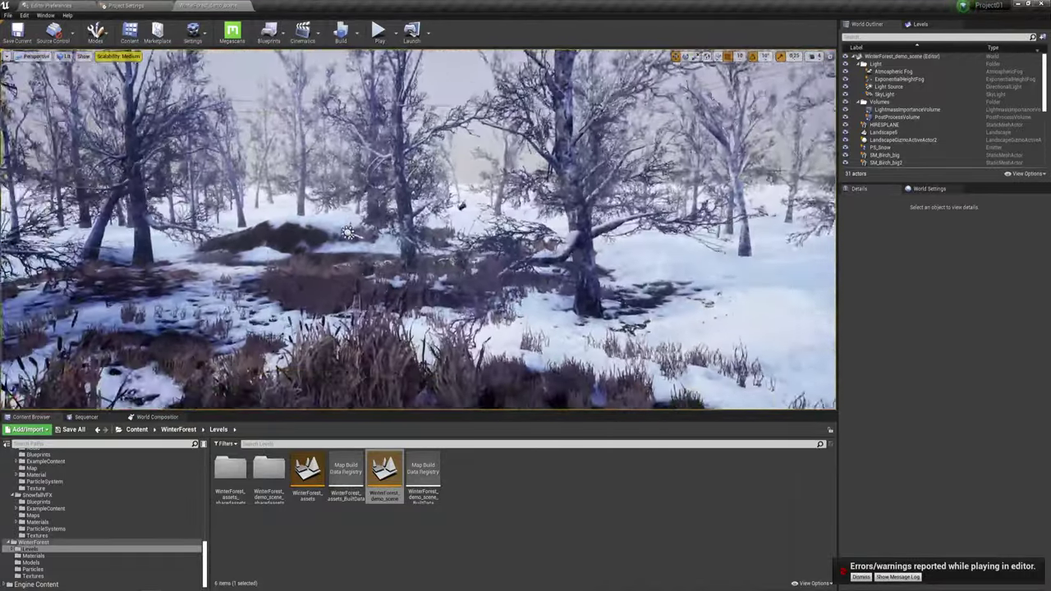
right_drag(418, 229, 418, 230)
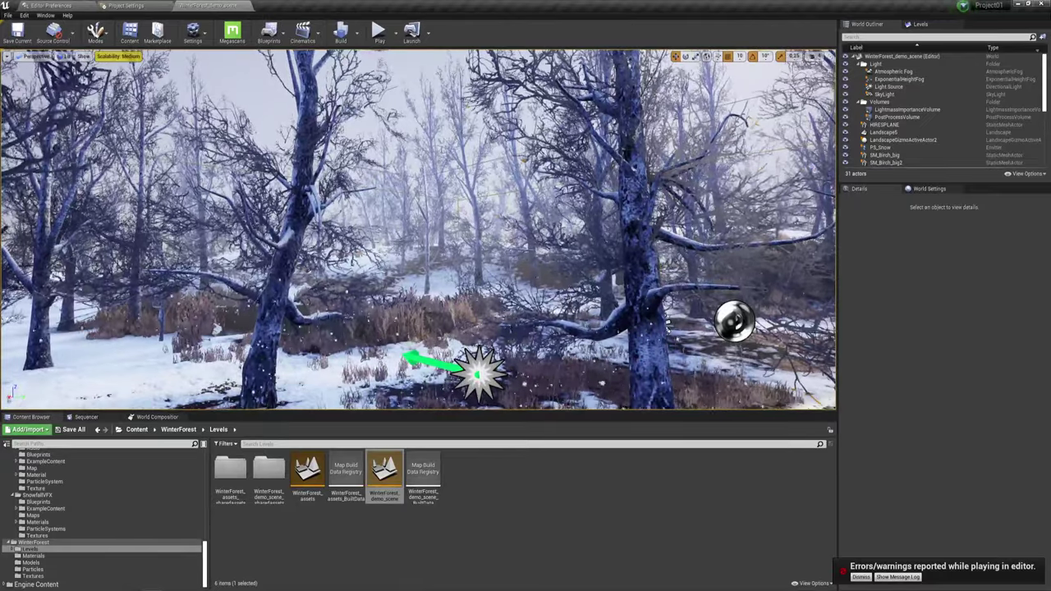
Select the forest foliage, run a quick Play session, then stop and focus the selection.
right_click(665, 321)
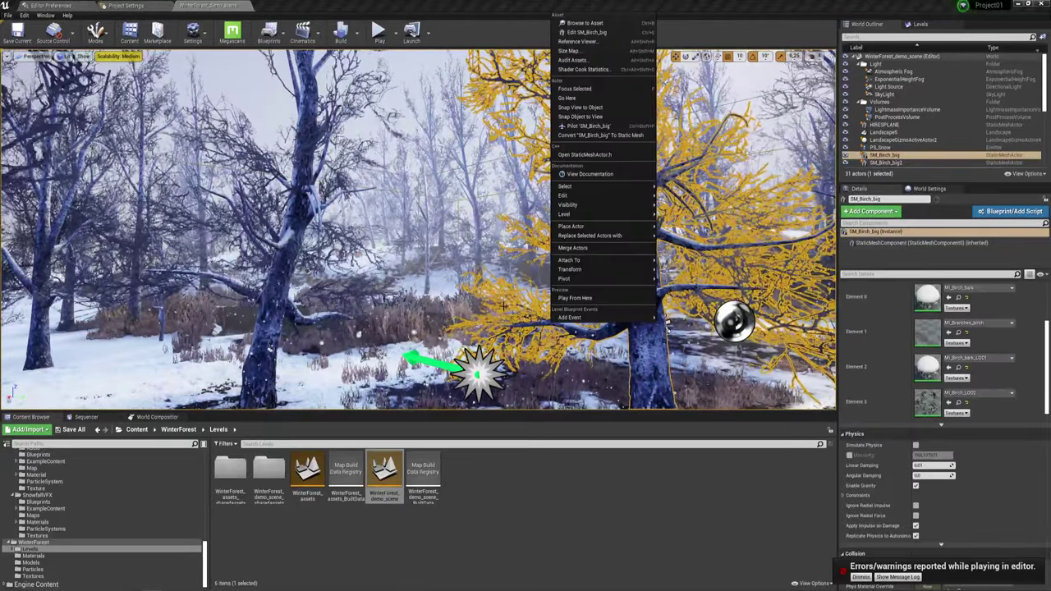
click(666, 325)
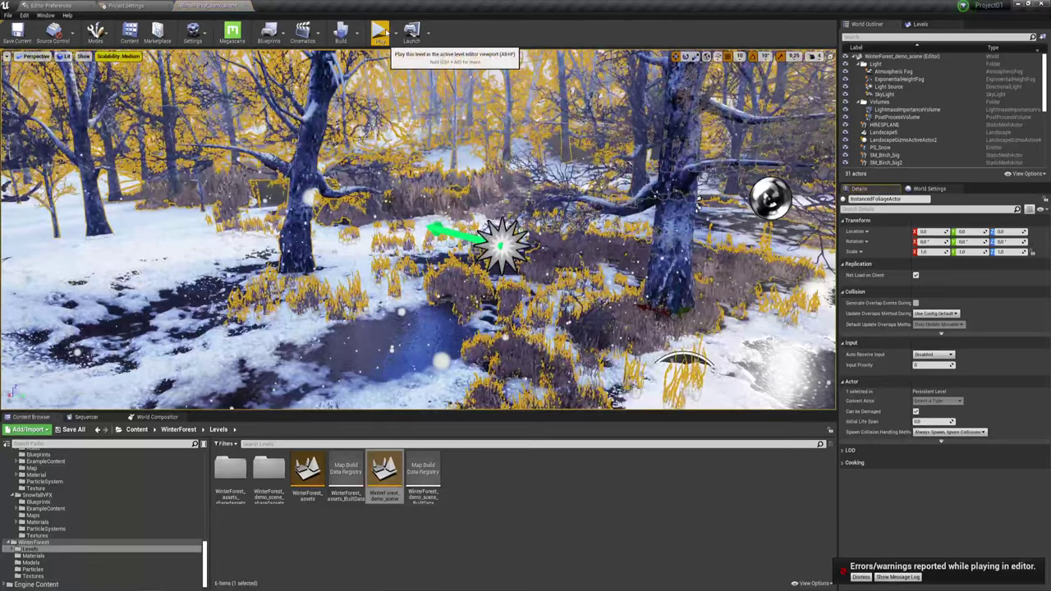
click(378, 30)
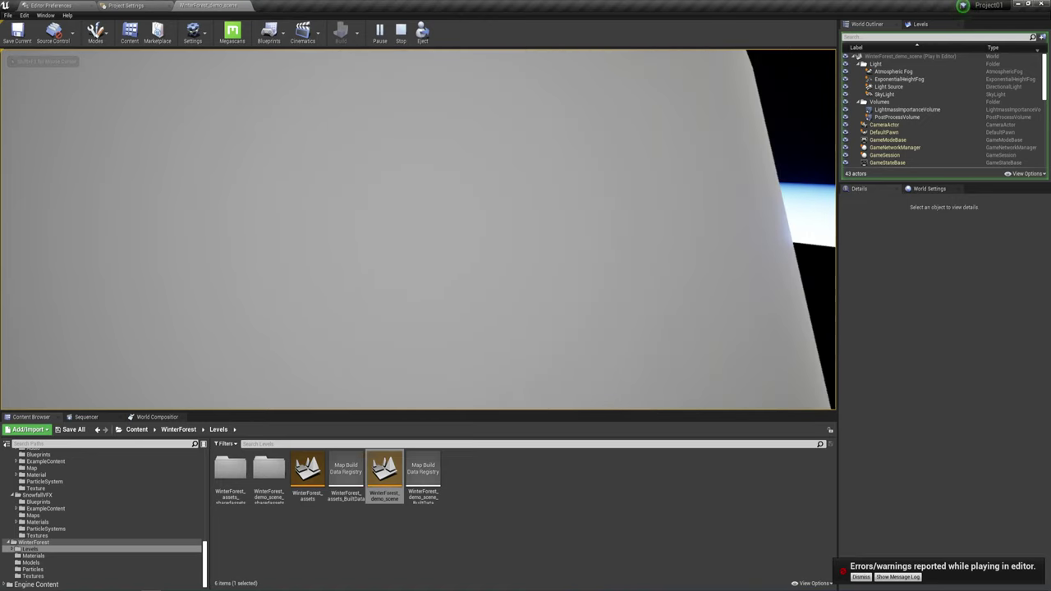
key(Escape)
key(f)
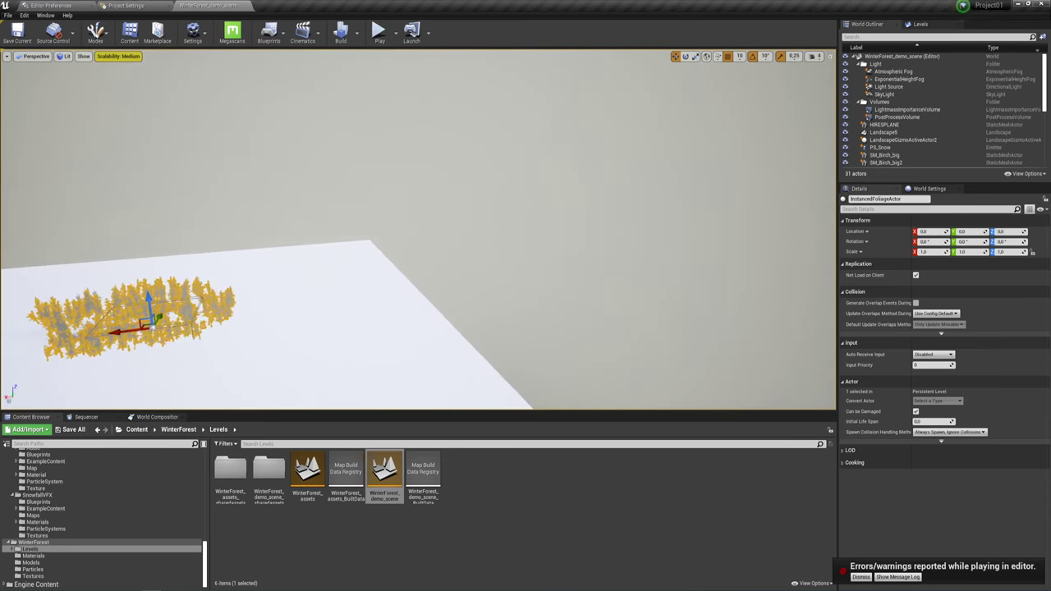
Fly the camera from the overview down among the snowy birch trees.
right_drag(657, 125, 658, 125)
click(616, 161)
right_drag(617, 162, 617, 162)
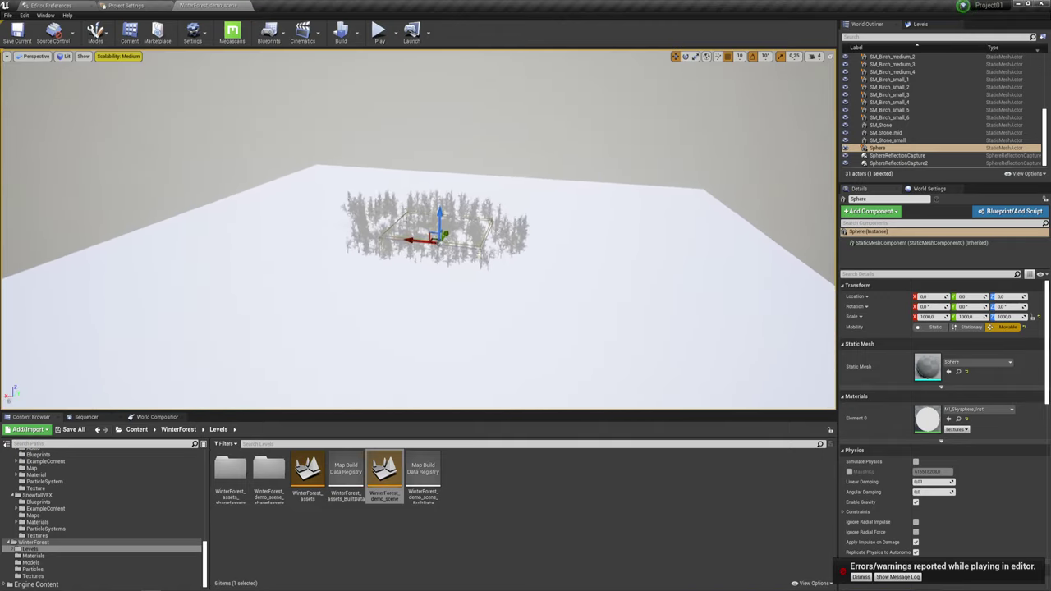
drag(617, 161, 616, 162)
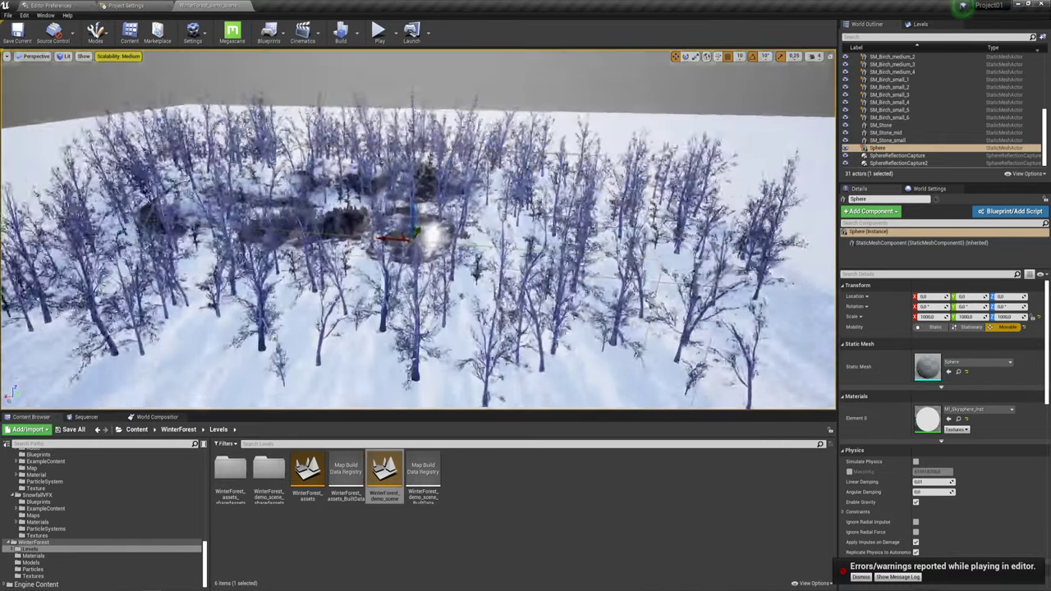
right_drag(419, 230, 419, 229)
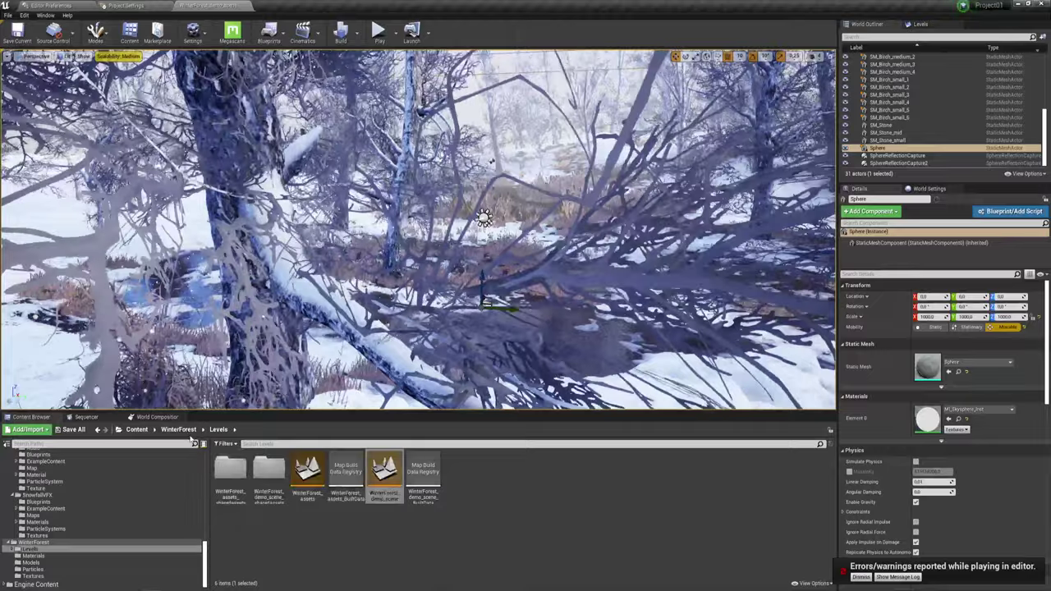
Browse WinterForest > Models, inspecting the birch tree, grass and small stone meshes.
click(178, 430)
double_click(306, 471)
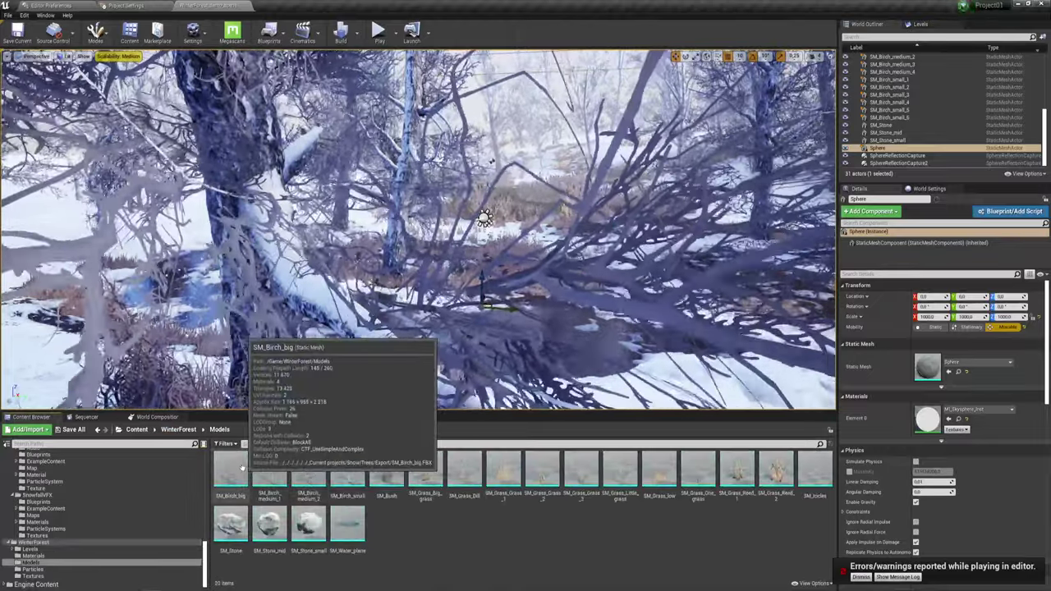
click(242, 466)
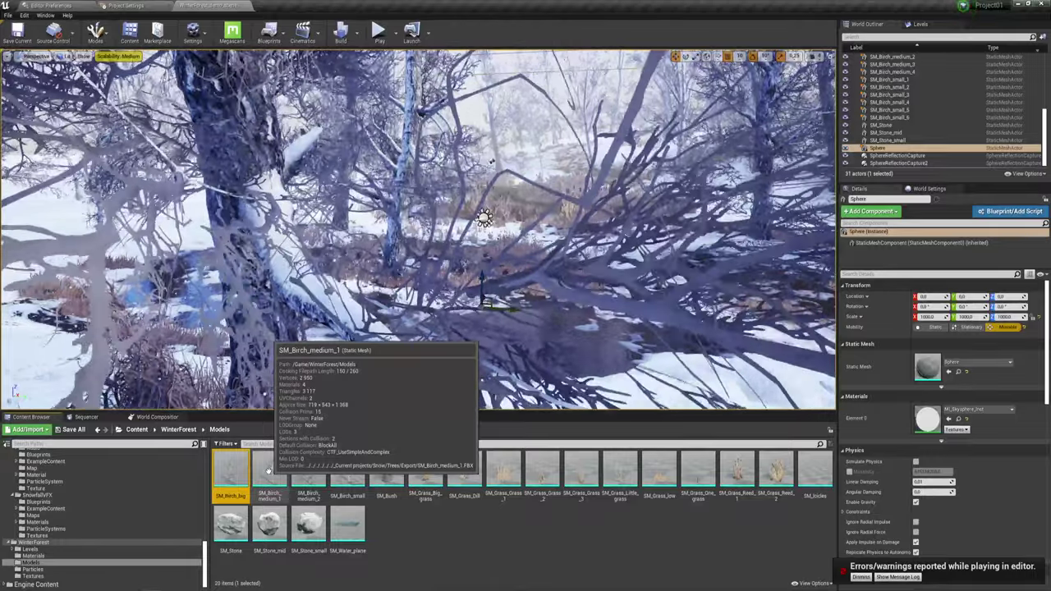
click(268, 469)
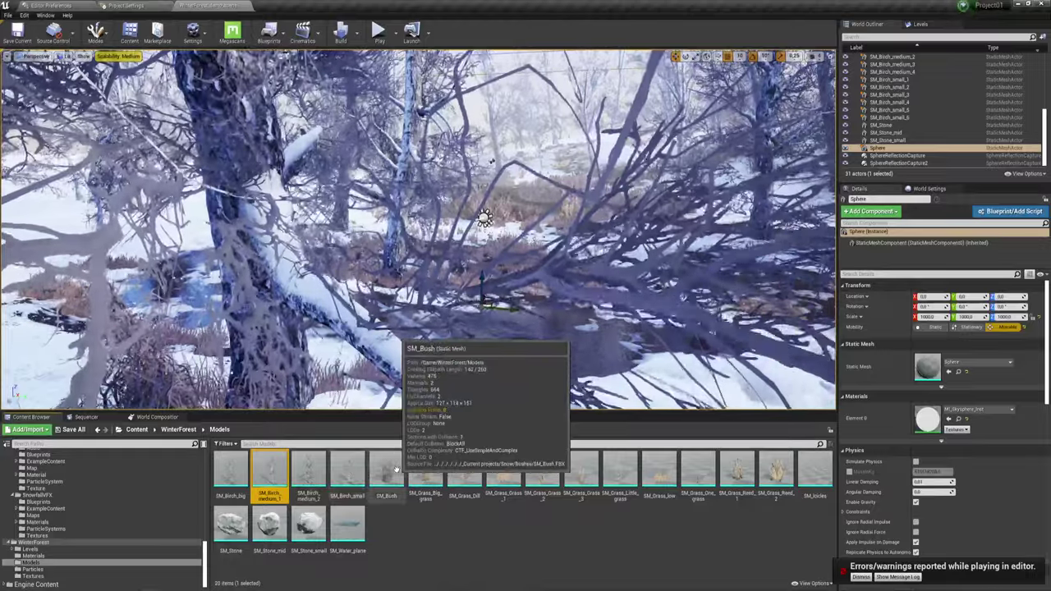
click(626, 475)
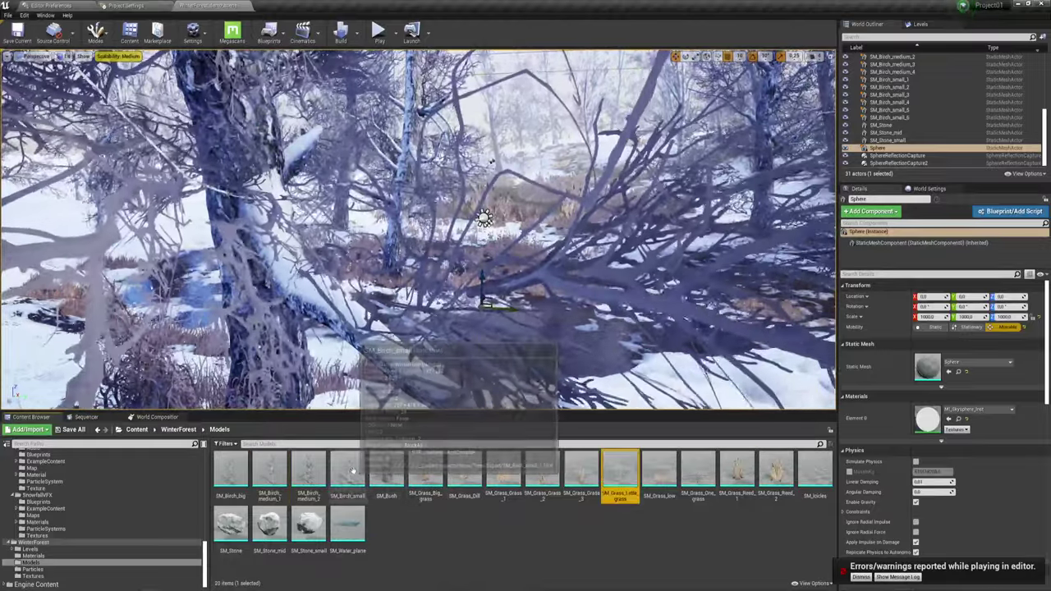
click(305, 525)
Drag SM_Stone_mid into the forest level to place a new rock.
click(267, 526)
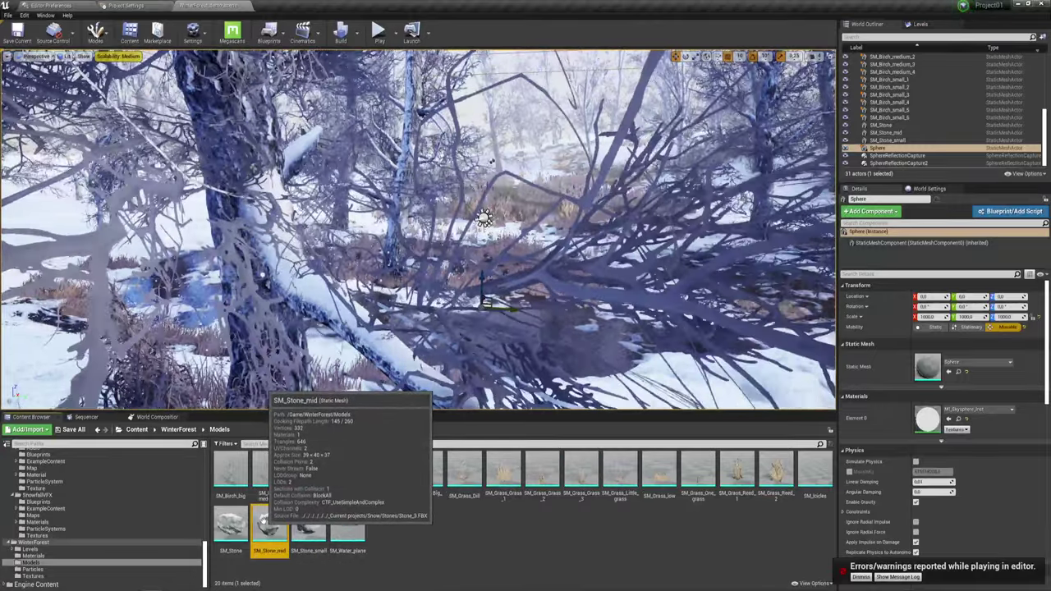
drag(267, 526, 562, 355)
right_drag(561, 355, 492, 345)
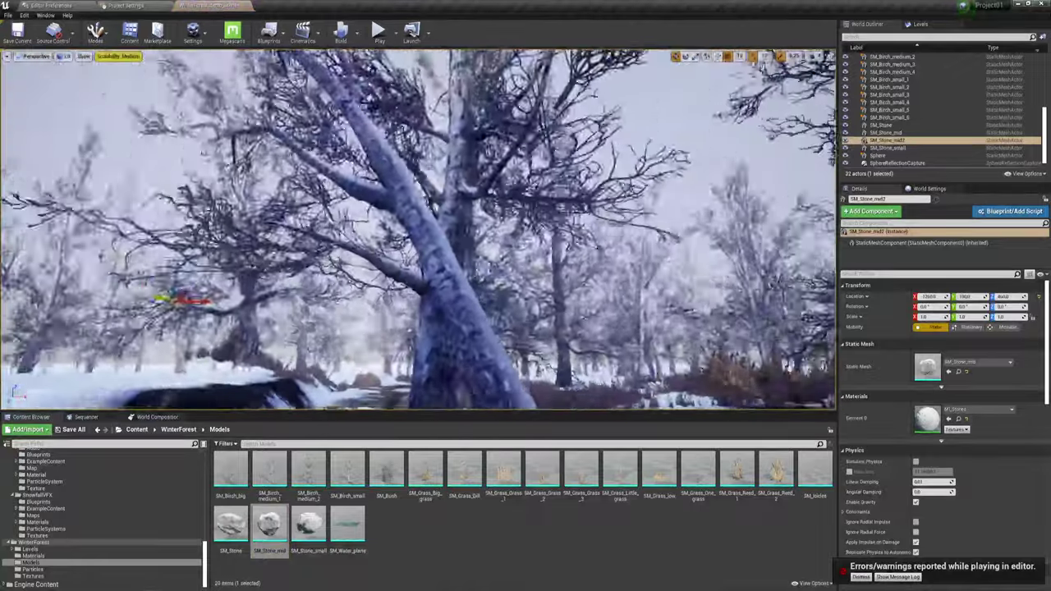
Set the placed stone's Y scale to 6.25 and fly the camera around it.
right_drag(514, 172, 690, 223)
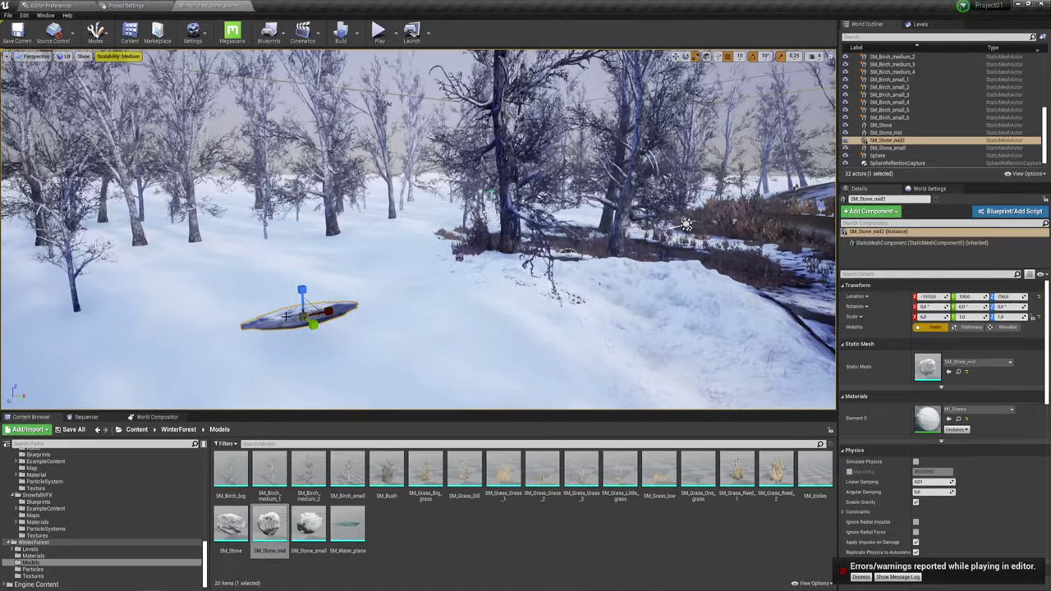
click(969, 316)
text(6.25)
key(Return)
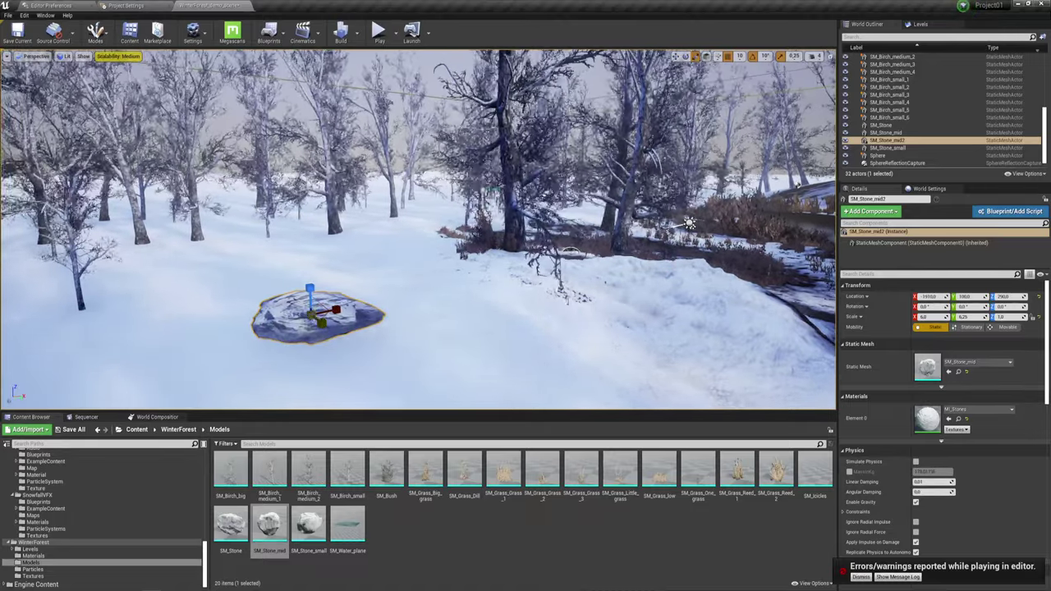
mouse_move(410, 205)
right_down()
mouse_move(49, 171)
mouse_move(255, 296)
right_up()
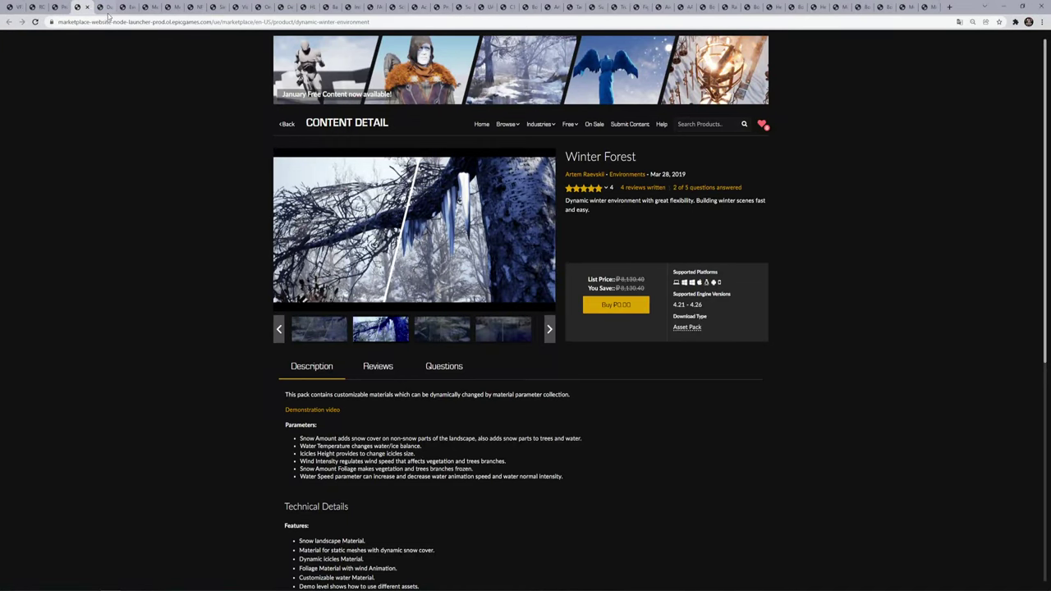
Switch to the Dungeon Lamps page and view its fire-lamp, texture-atlas, PBR material and lamp blueprint previews.
click(106, 8)
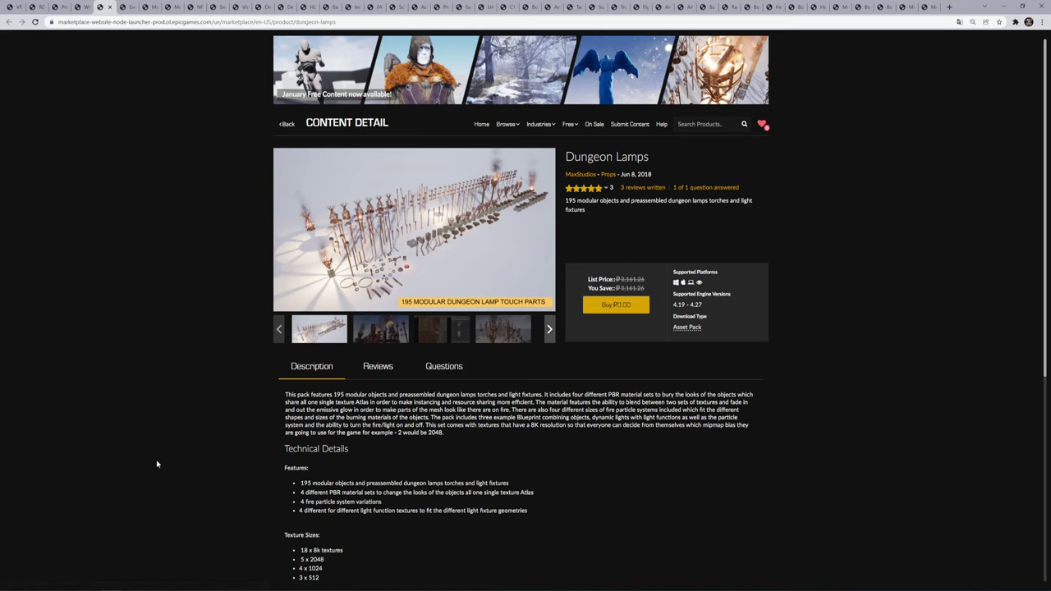
click(383, 332)
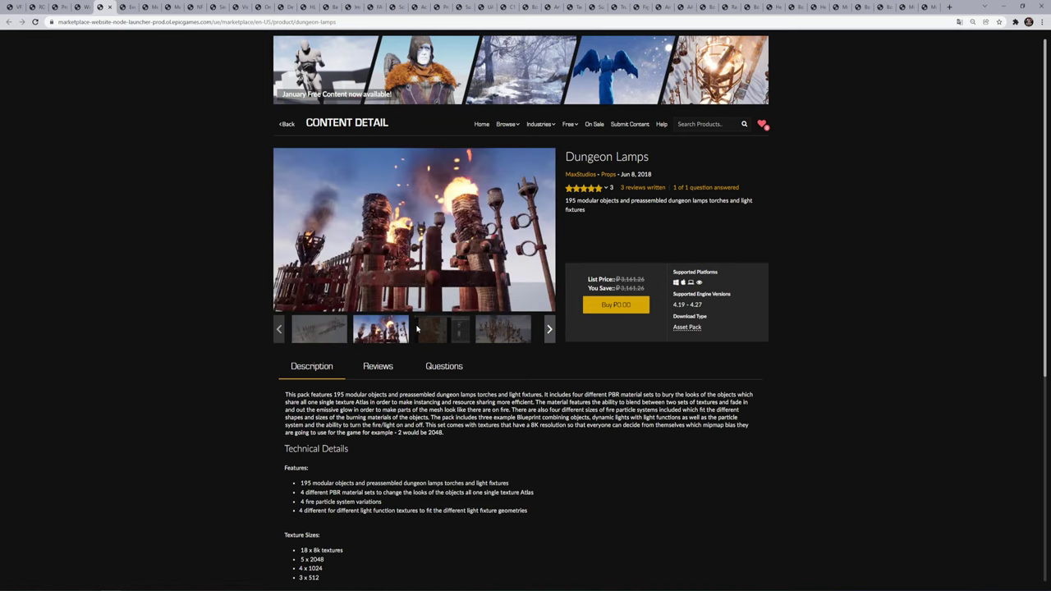
click(433, 328)
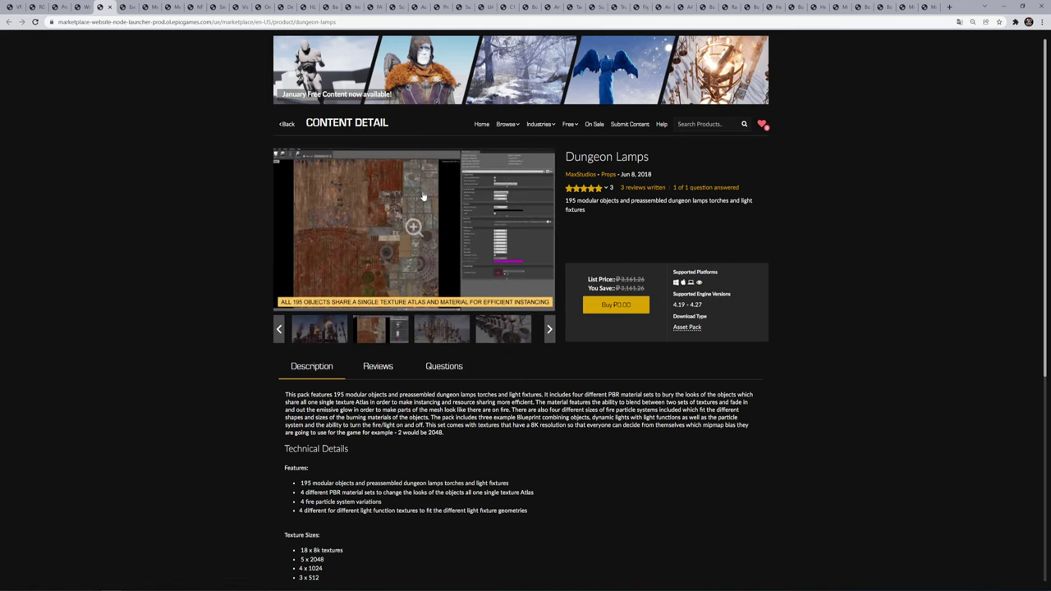
click(481, 330)
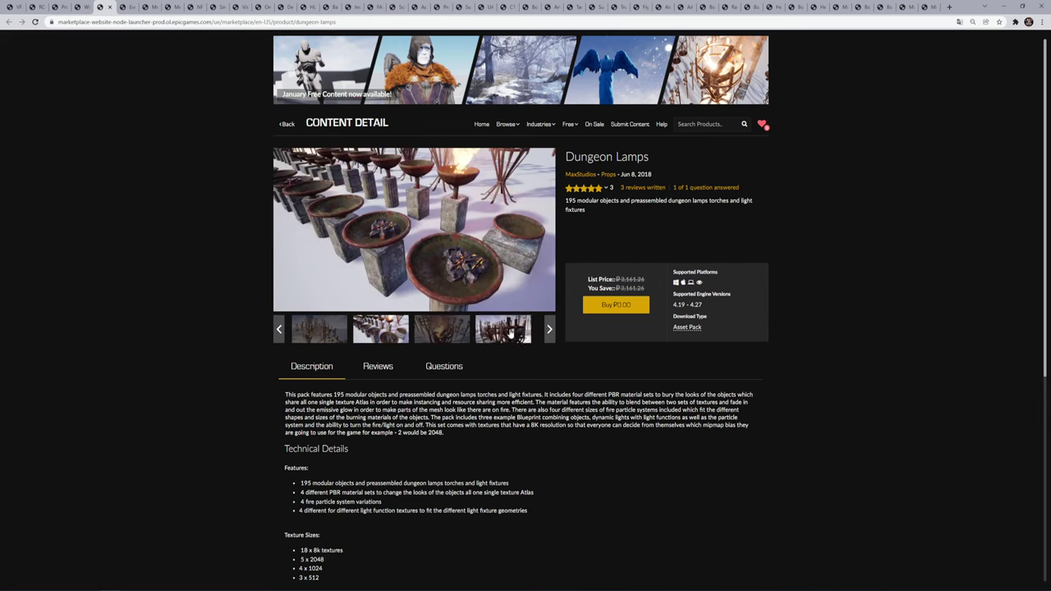
click(504, 331)
click(514, 338)
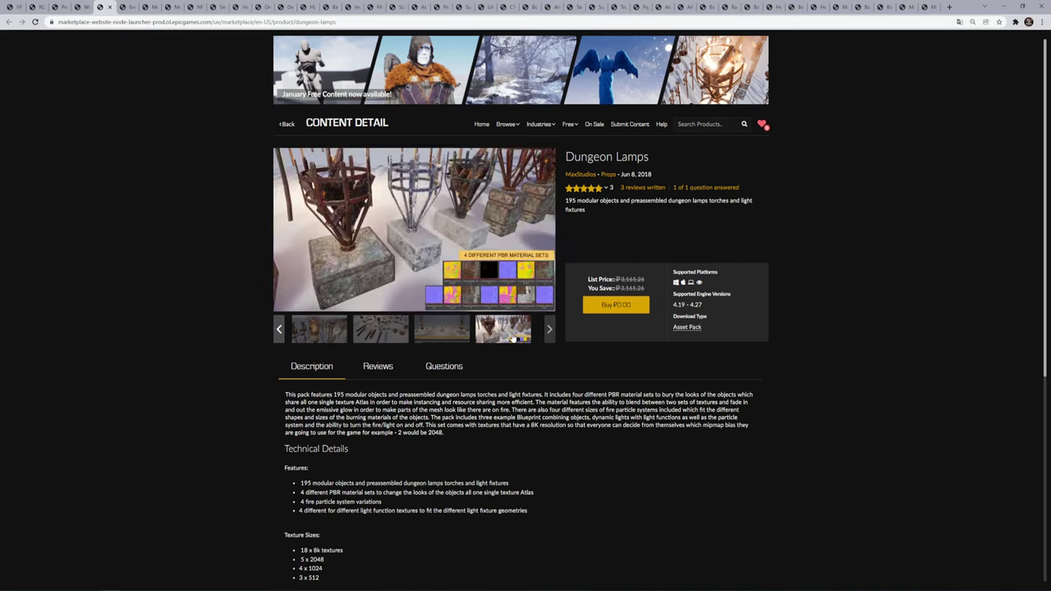
click(451, 332)
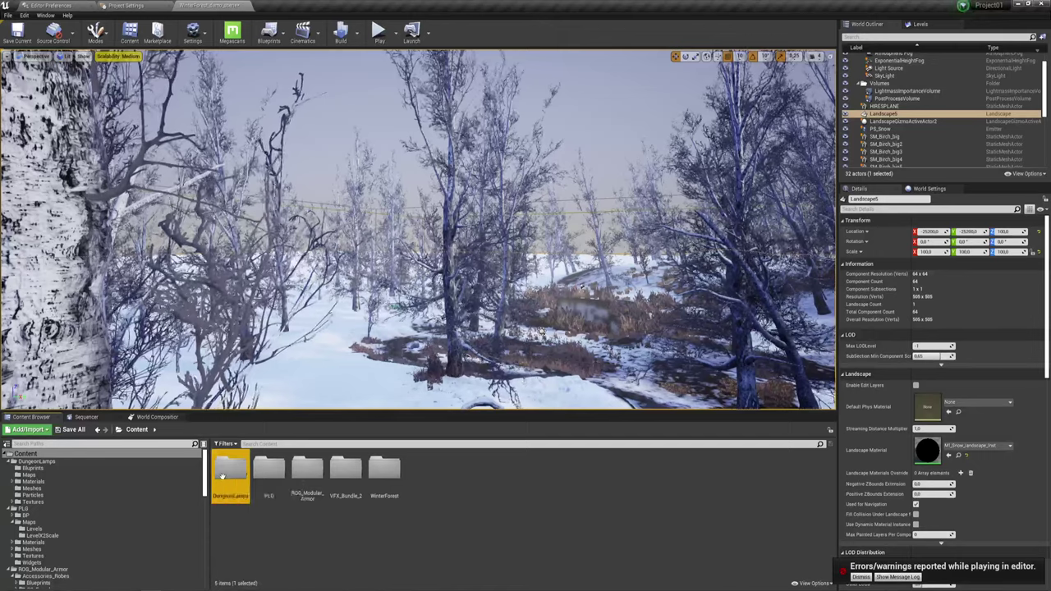
Open the Overview map from DungeonLamps > Maps, answer the save prompt, and fly toward the torches.
double_click(229, 472)
double_click(268, 469)
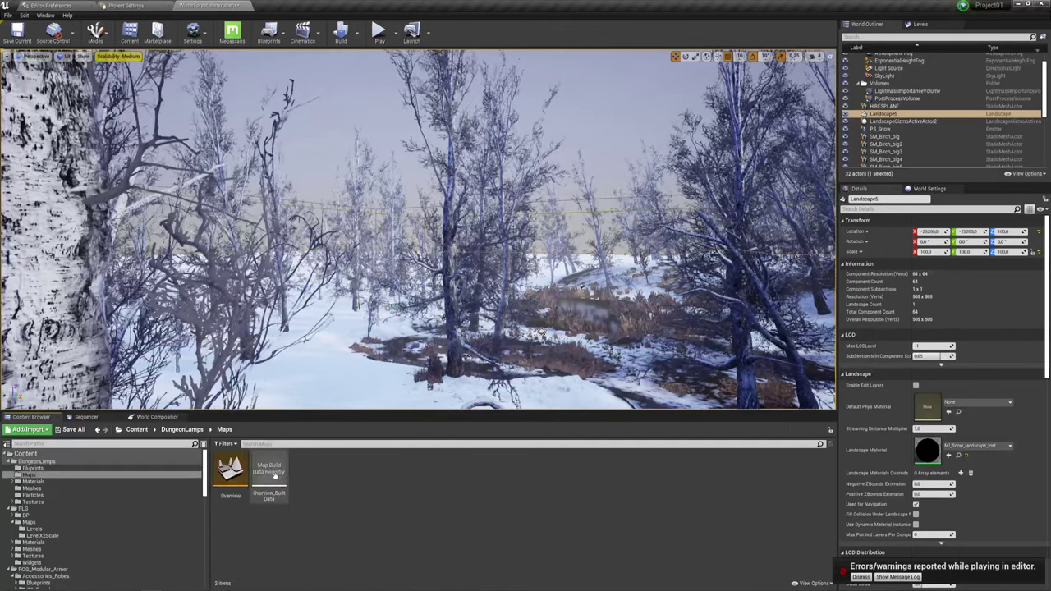
double_click(230, 472)
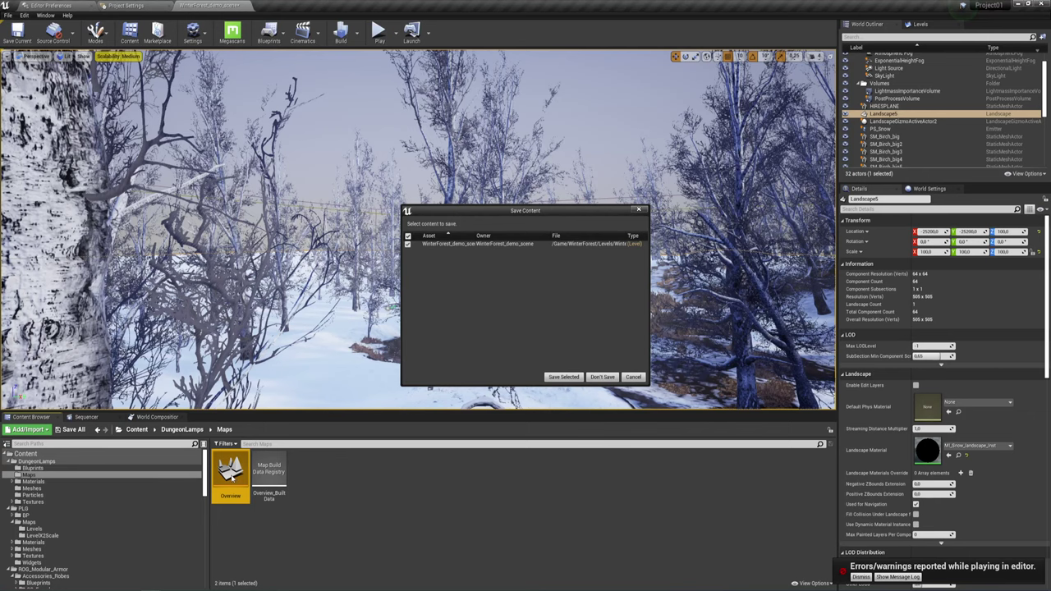
click(574, 377)
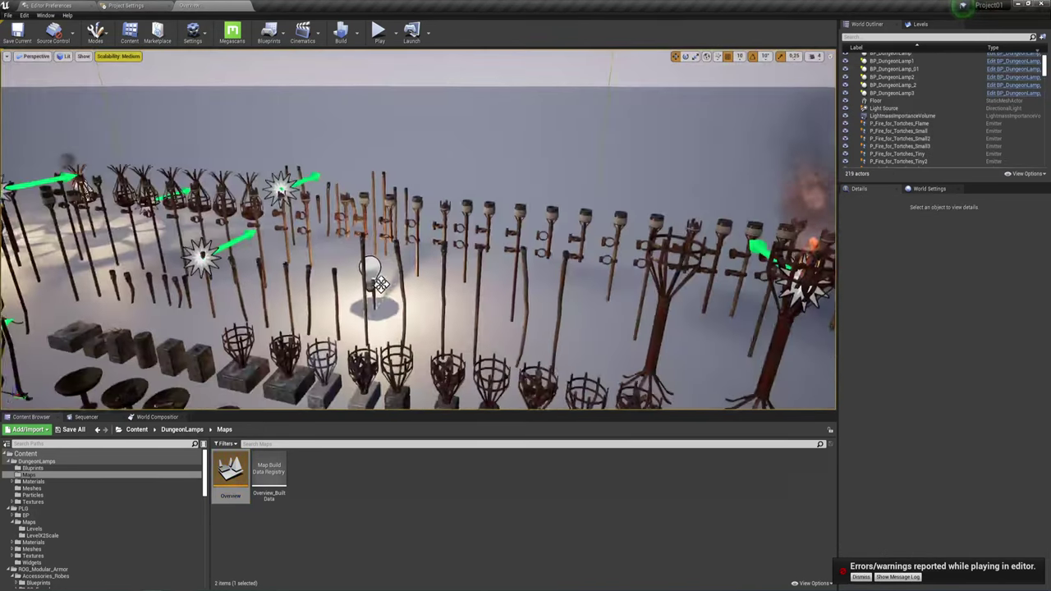
mouse_move(380, 284)
right_down()
mouse_move(410, 308)
mouse_move(380, 284)
right_up()
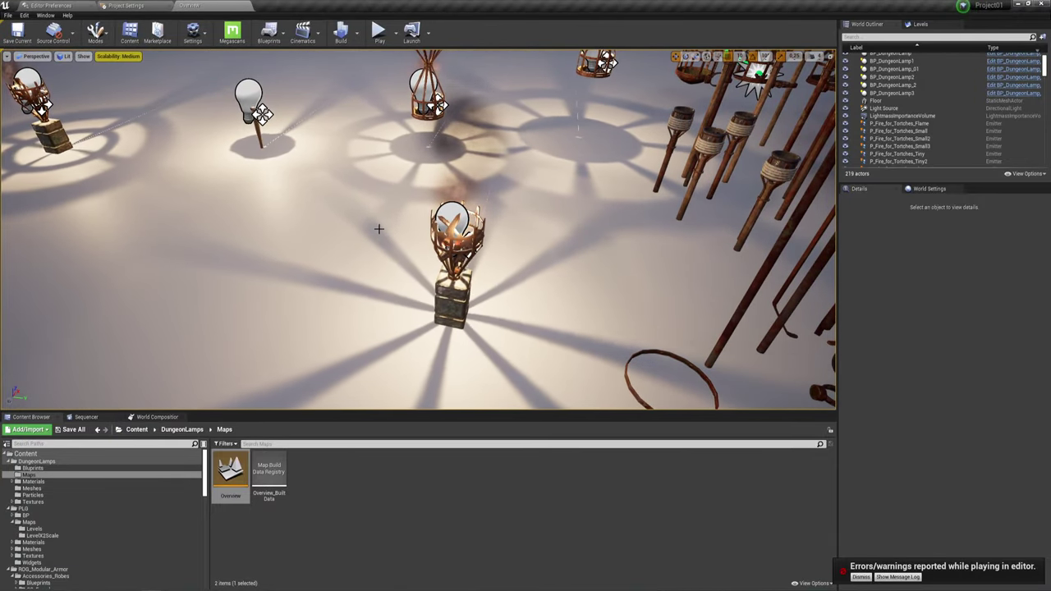
right_drag(372, 234, 372, 233)
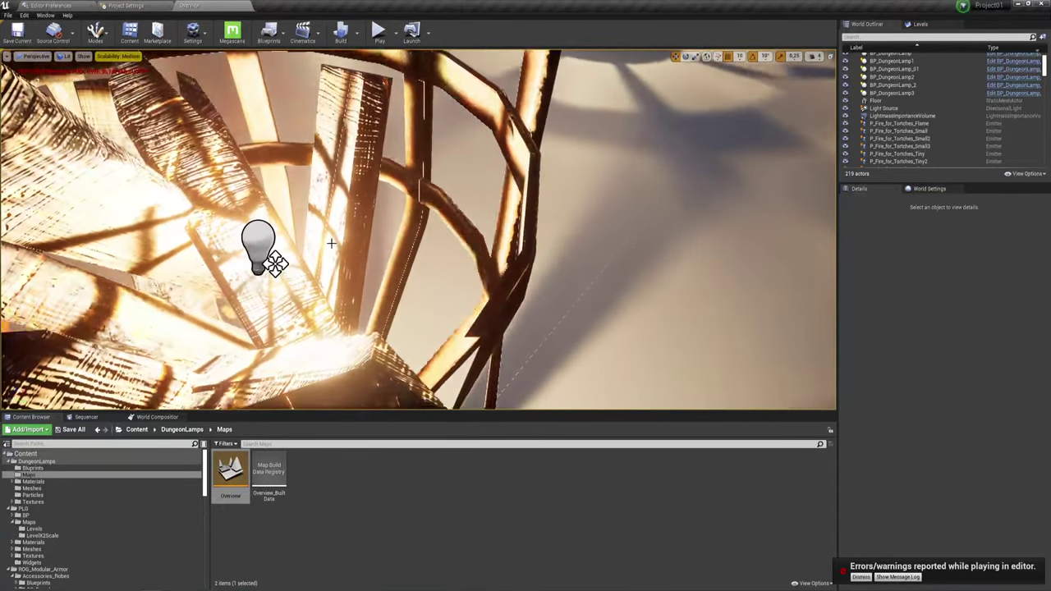
Select and frame BP_DungeonLamp, then move the camera closer to two hanging lamps.
click(372, 233)
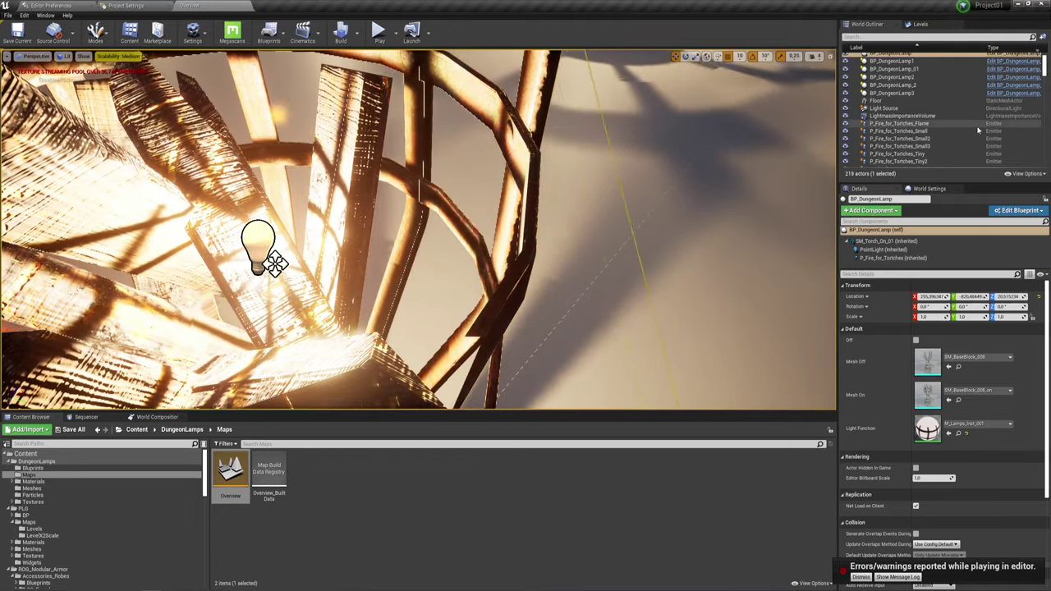
click(1014, 211)
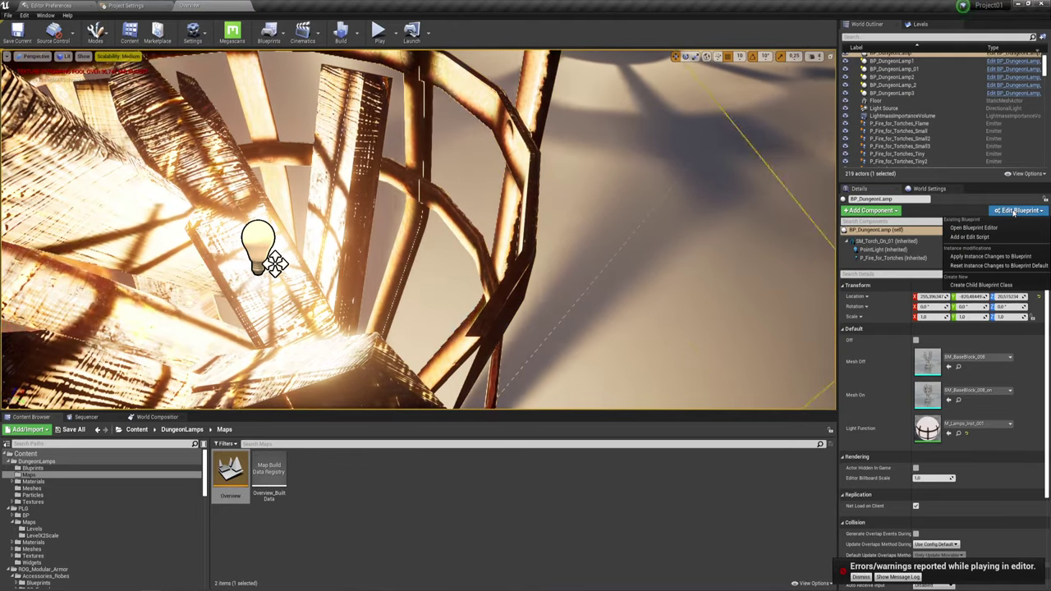
key(f)
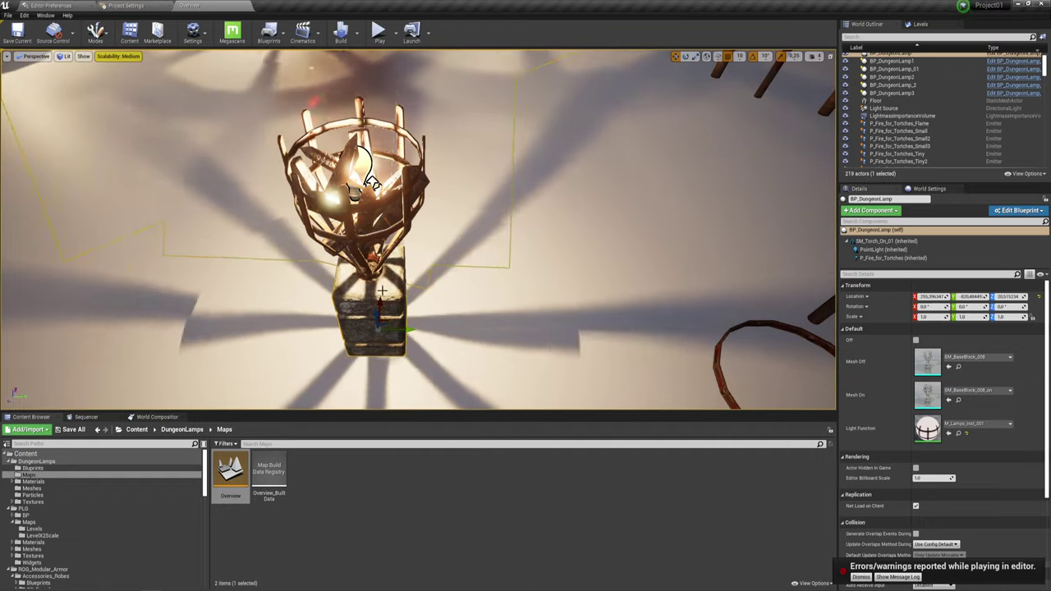
right_drag(381, 291, 382, 238)
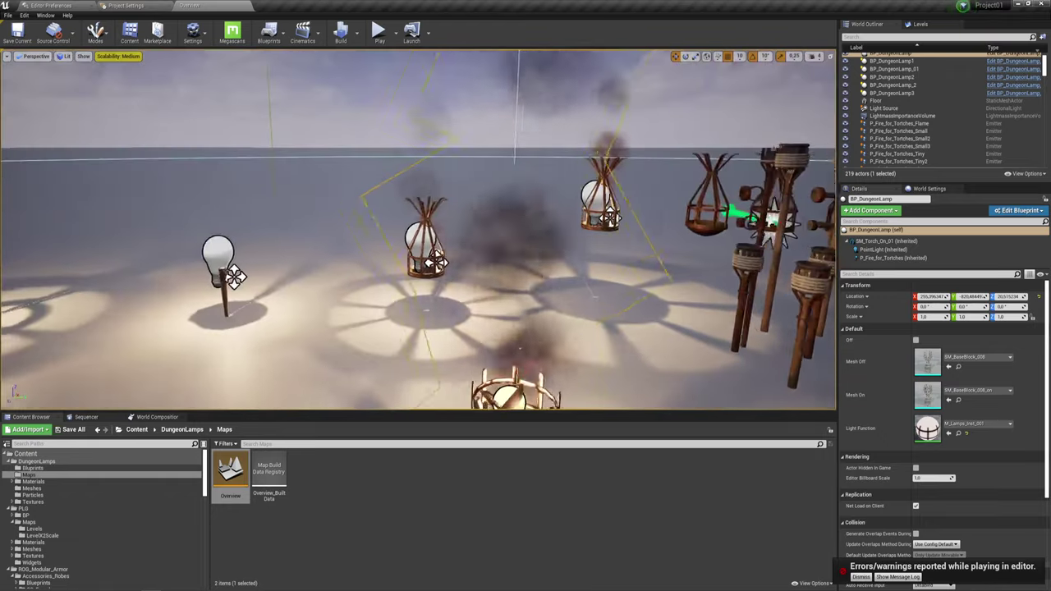
mouse_move(468, 284)
right_down()
mouse_move(468, 271)
mouse_move(484, 279)
right_up()
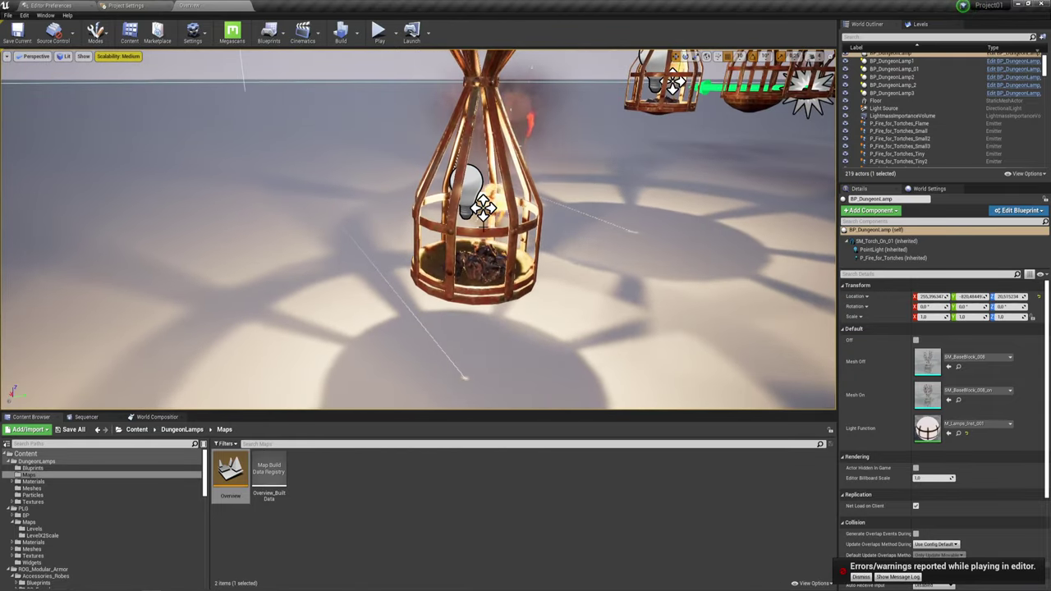
Select the BP_DungeonLamp_01 cage lamp and move it about 10 units along Y.
click(468, 191)
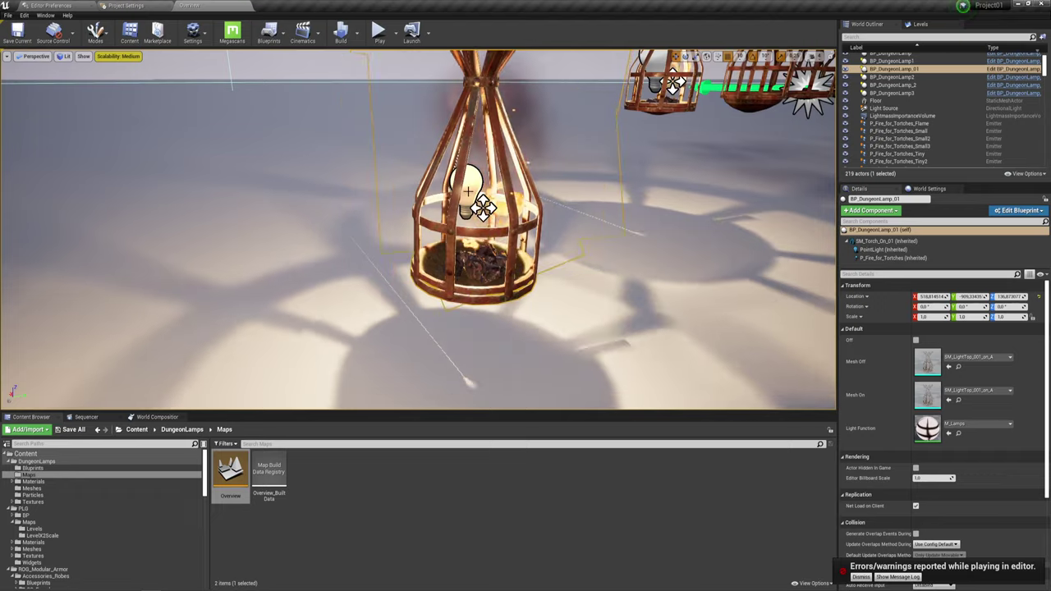
right_drag(469, 284, 461, 182)
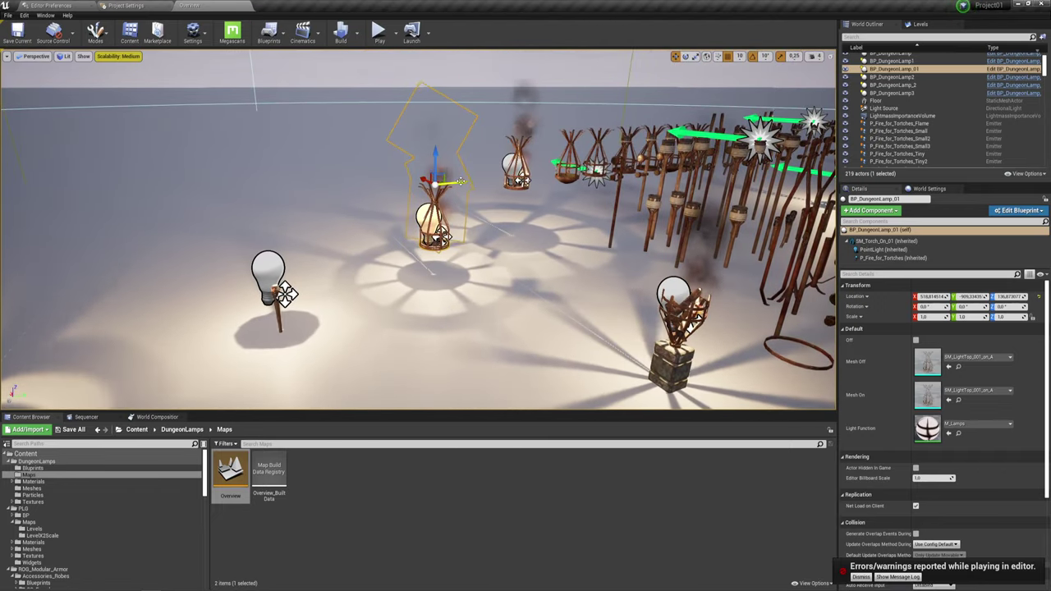
drag(462, 182, 451, 184)
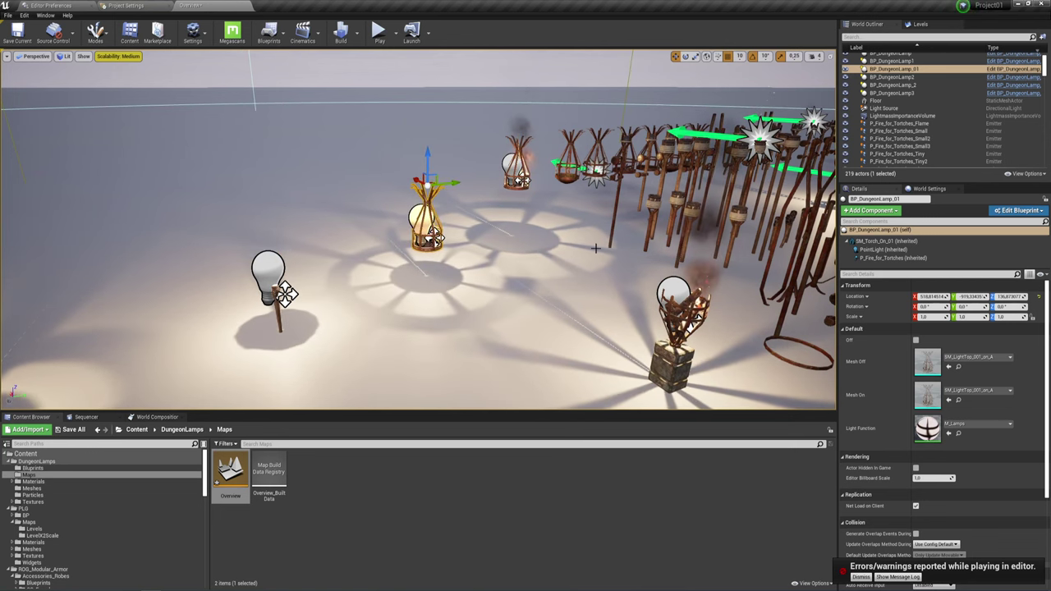
In the lamp Blueprint's Viewport, set the PointLight component's Intensity to 10.
click(1008, 71)
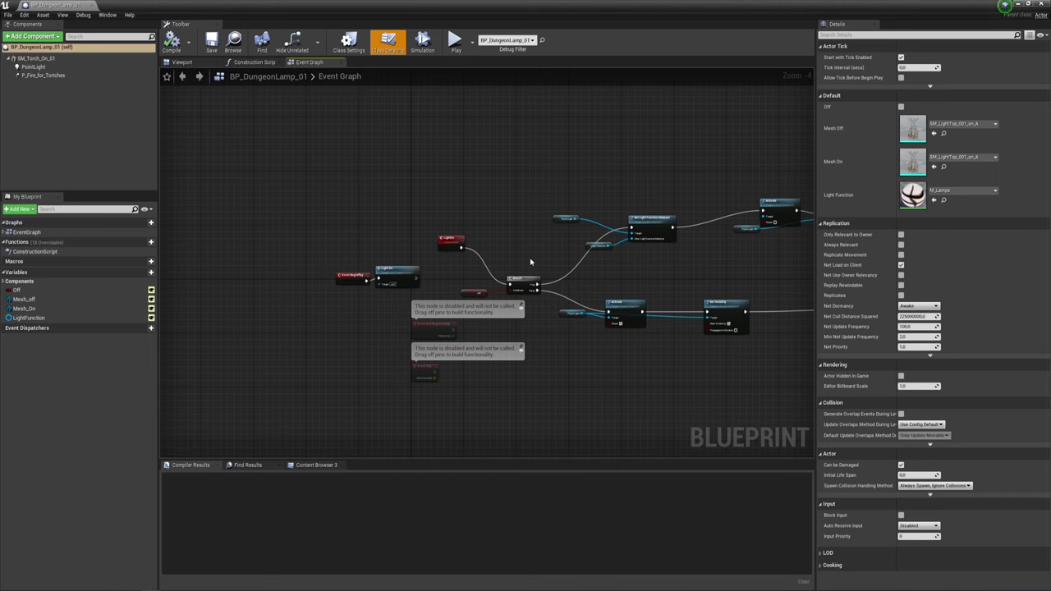
click(181, 62)
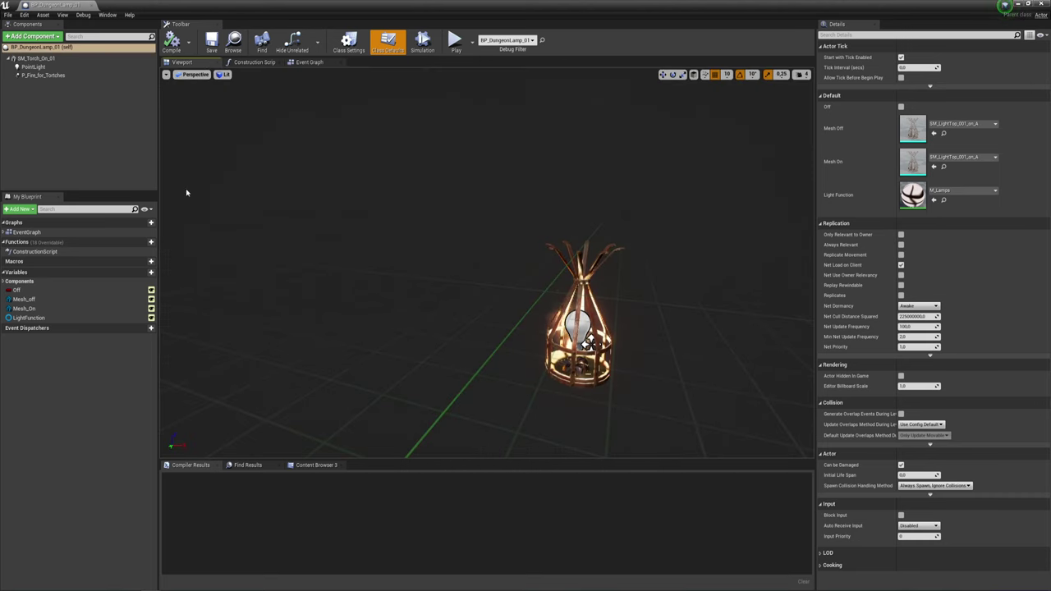
click(33, 75)
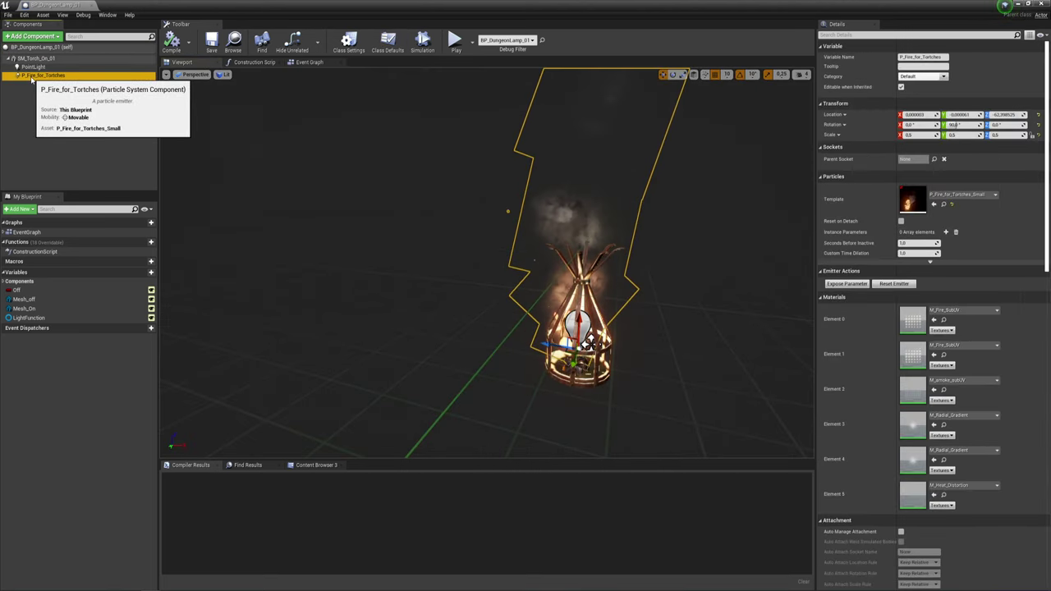
click(25, 68)
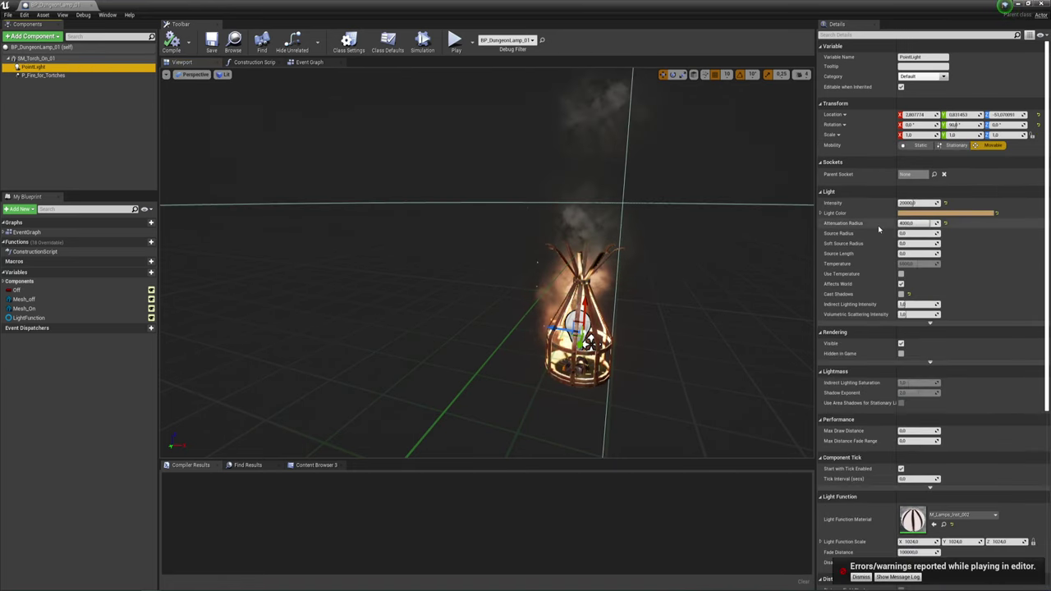
click(916, 203)
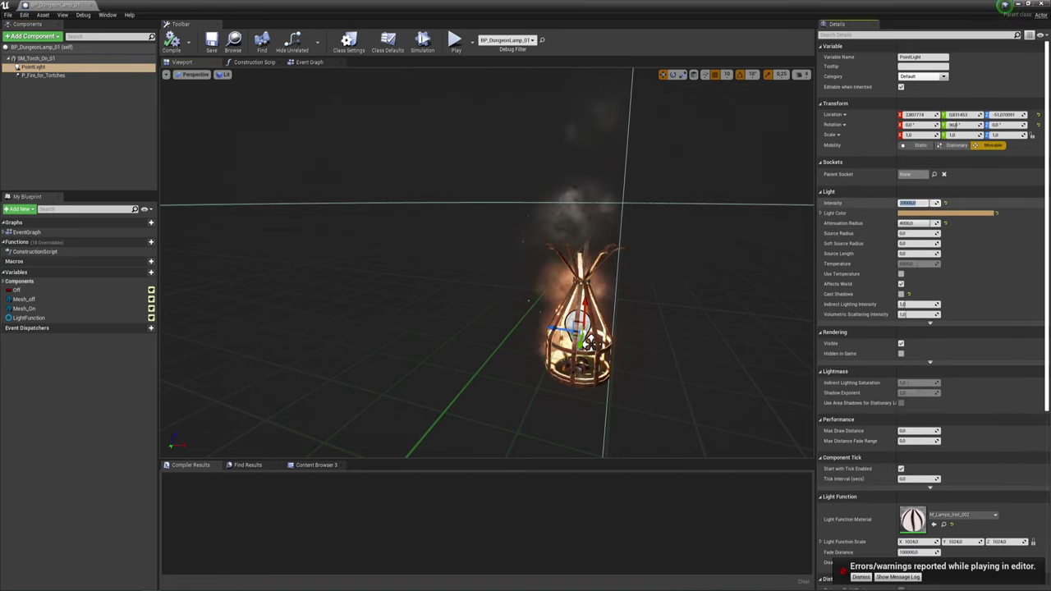
text(0)
key(Return)
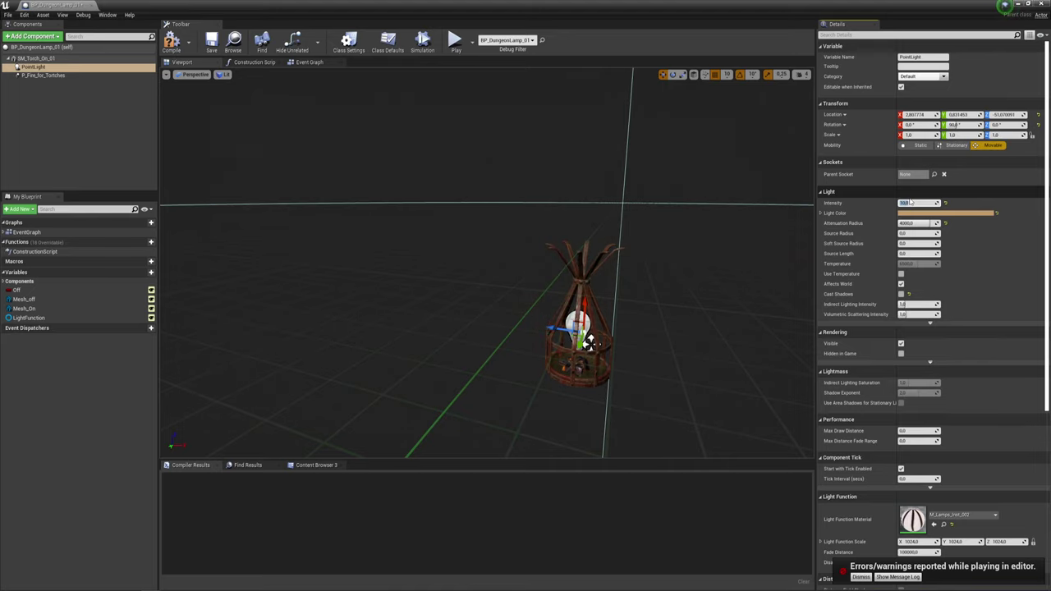
Compile the lamp Blueprint, dock its editor into the main window, and show the Event Graph.
click(173, 41)
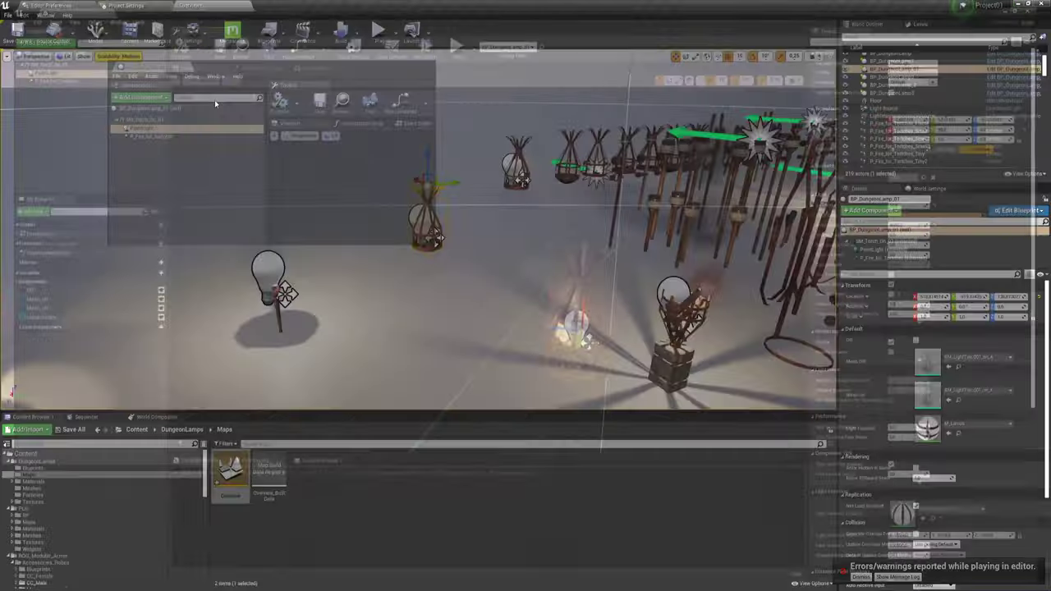
drag(56, 7, 335, 4)
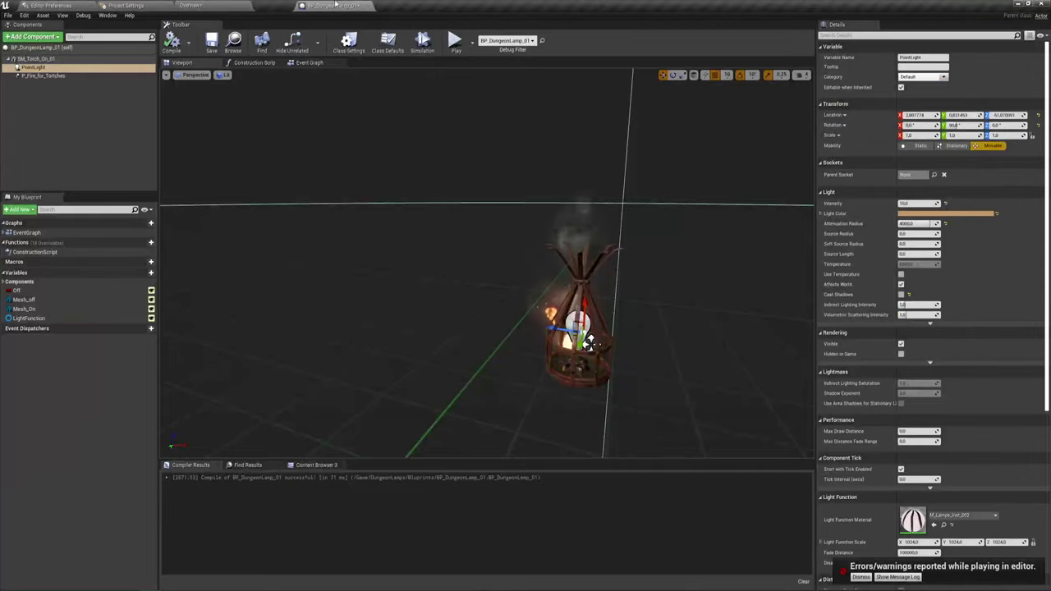
click(242, 7)
right_drag(453, 277, 438, 274)
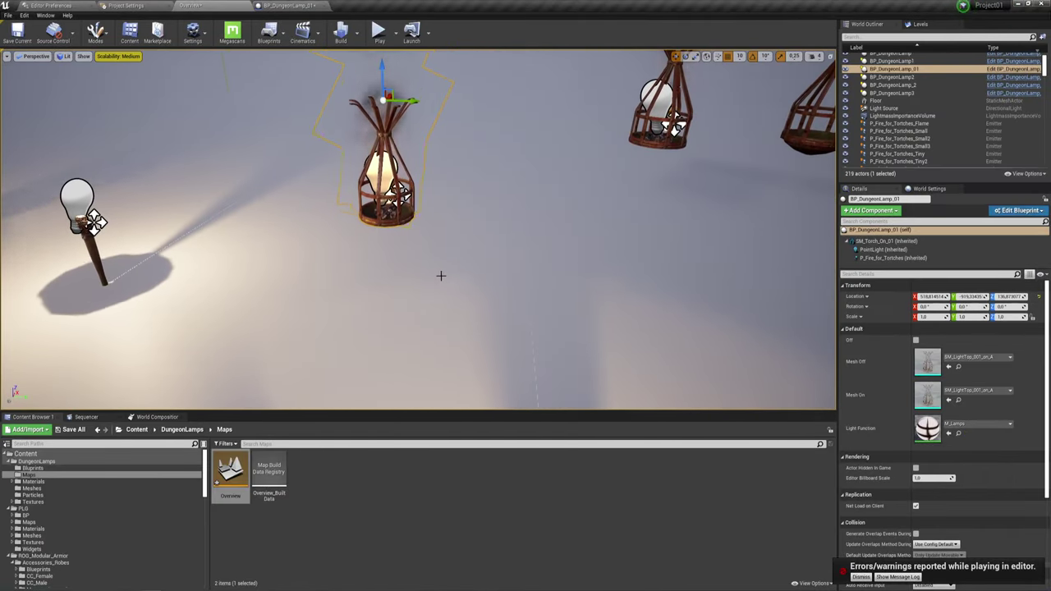
click(303, 5)
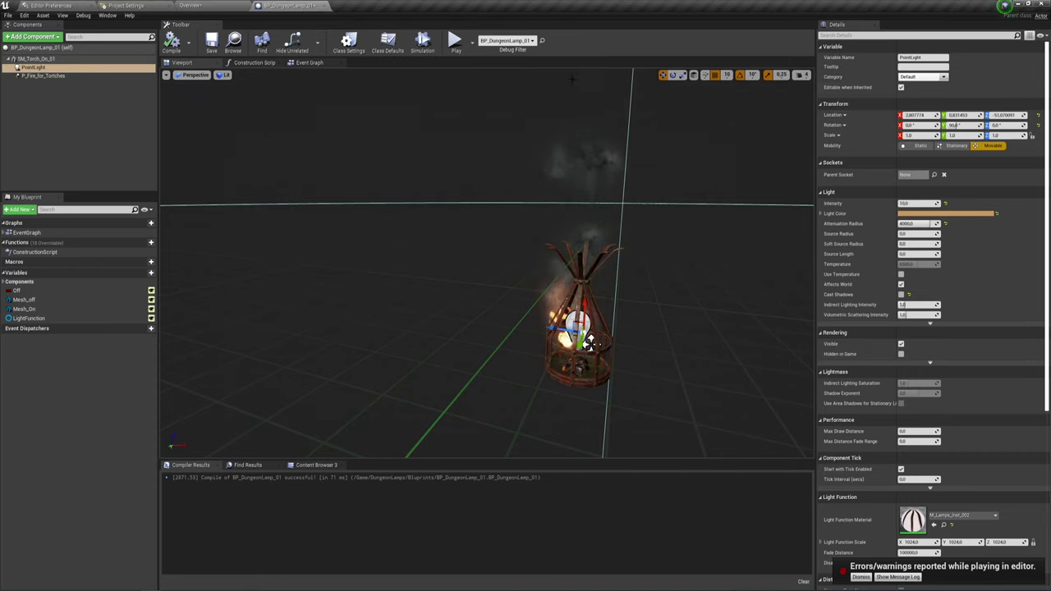
click(918, 203)
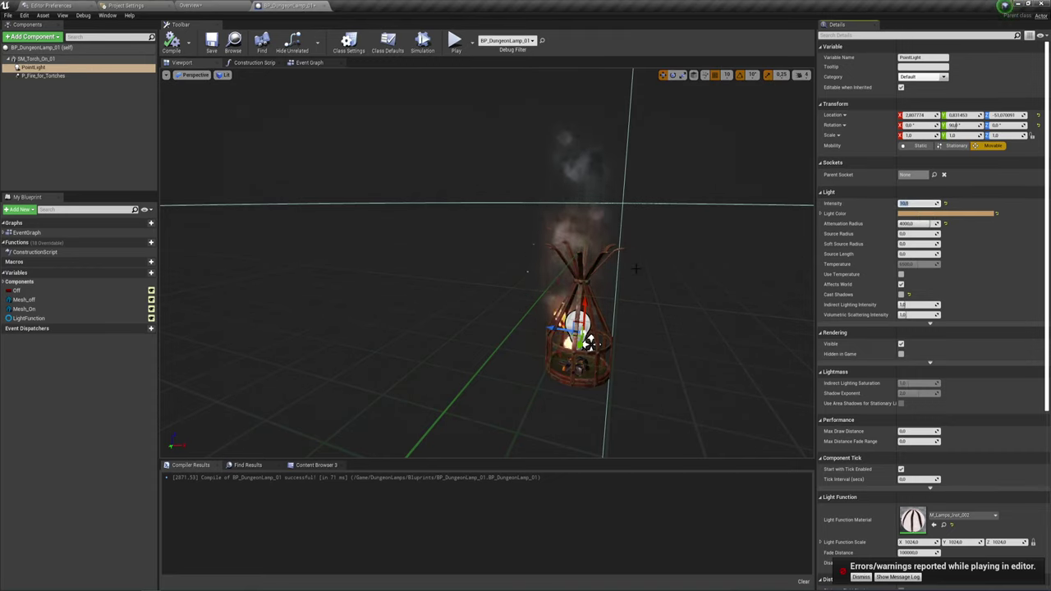
click(309, 62)
right_drag(614, 223, 395, 199)
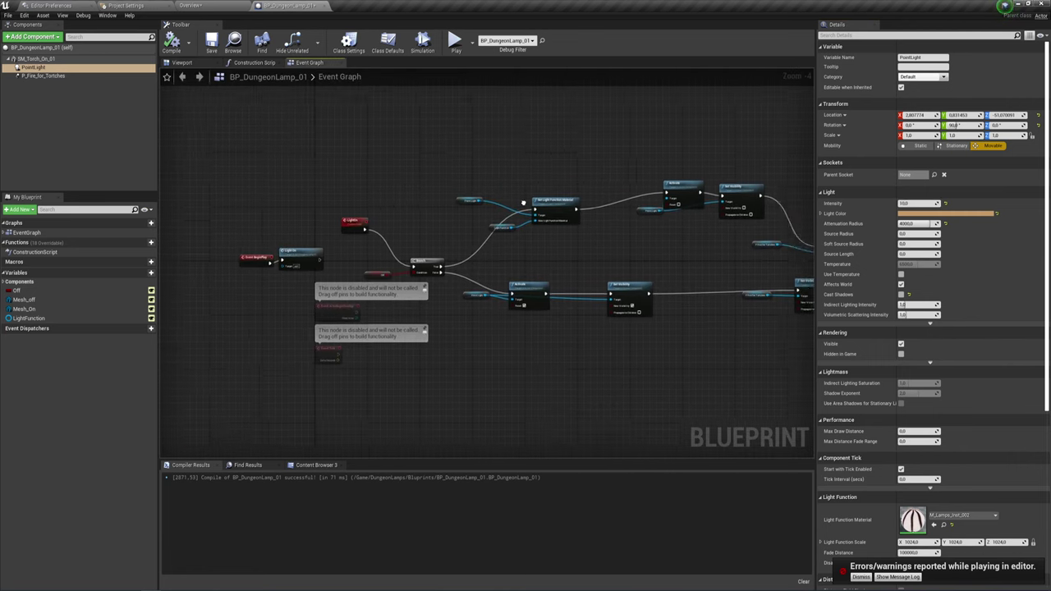
scroll(395, 198, up, 2)
mouse_move(504, 233)
right_down()
mouse_move(428, 210)
mouse_move(428, 191)
right_up()
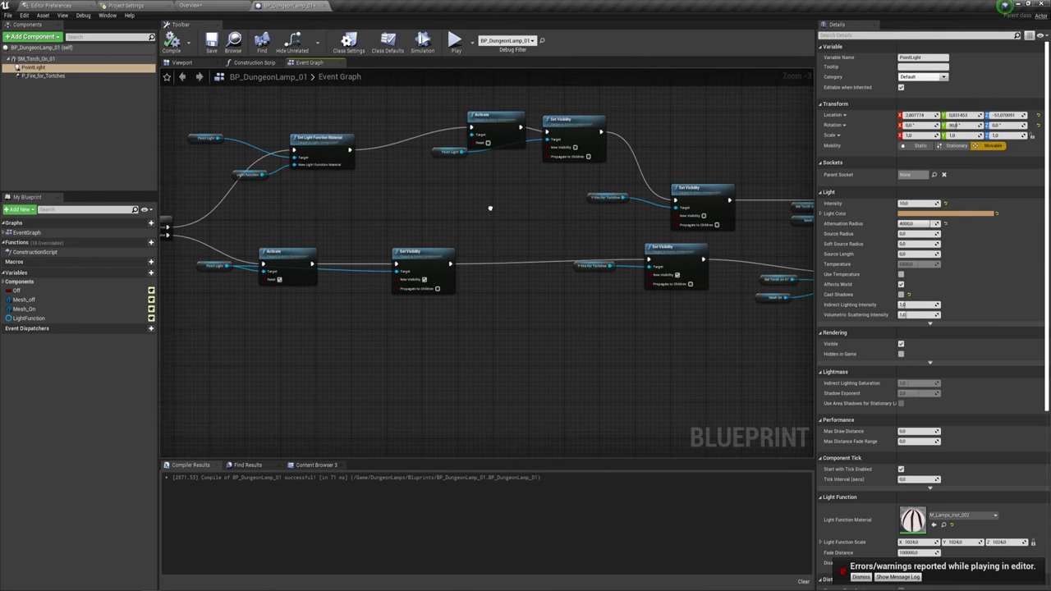
mouse_move(309, 240)
right_down()
mouse_move(434, 217)
mouse_move(345, 211)
mouse_move(587, 263)
right_up()
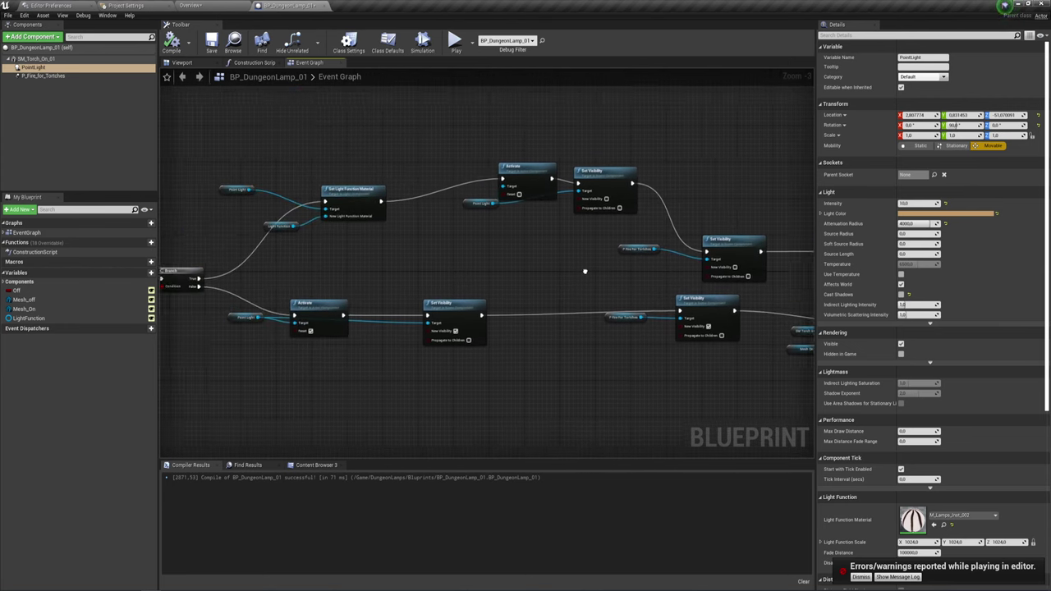
right_drag(501, 261, 599, 253)
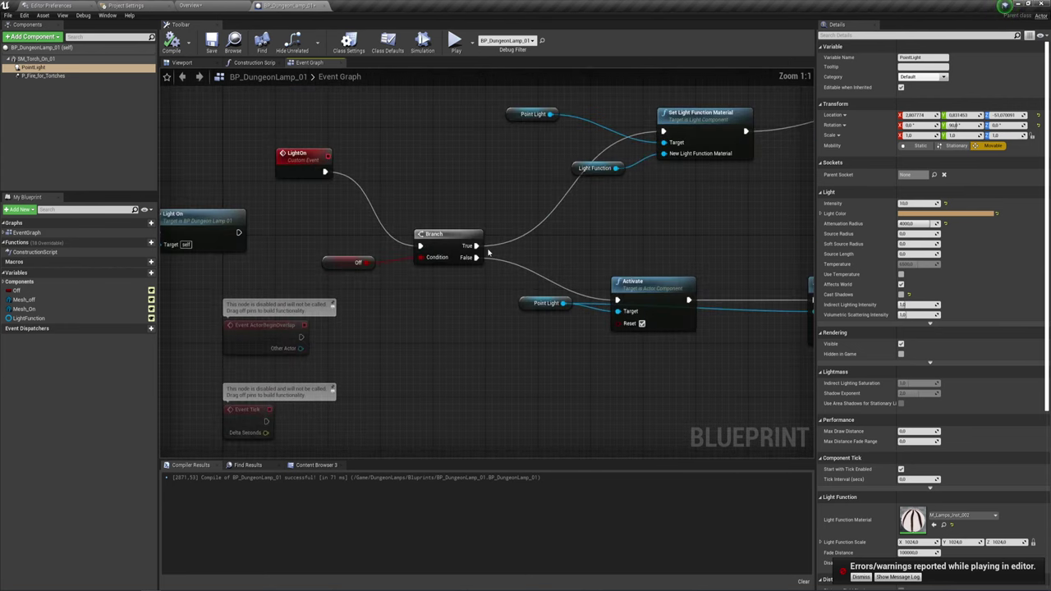
right_drag(197, 288, 320, 287)
scroll(325, 287, up, 1)
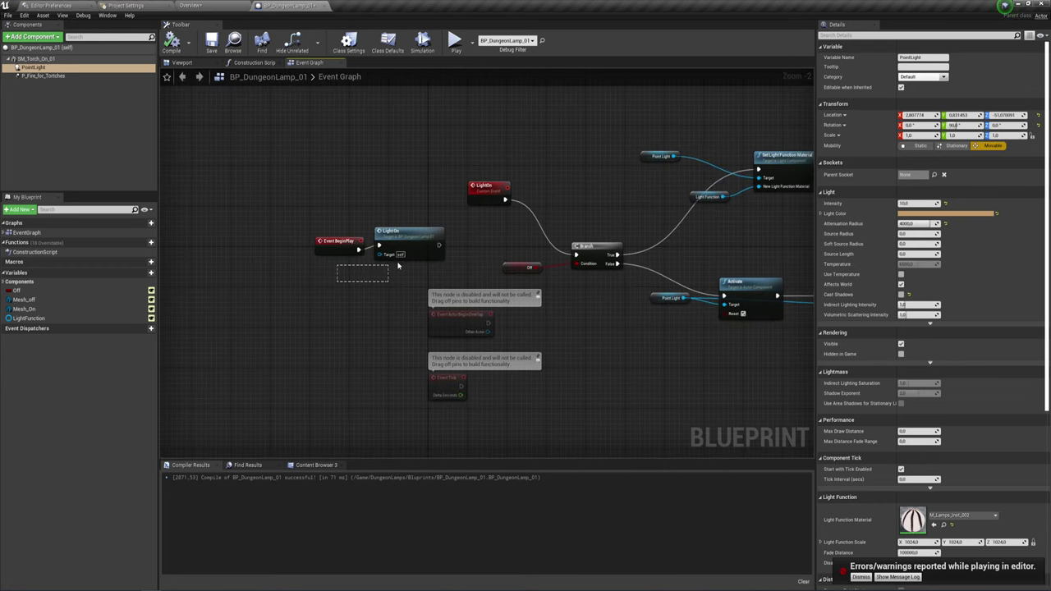
drag(397, 265, 421, 255)
right_drag(458, 229, 270, 218)
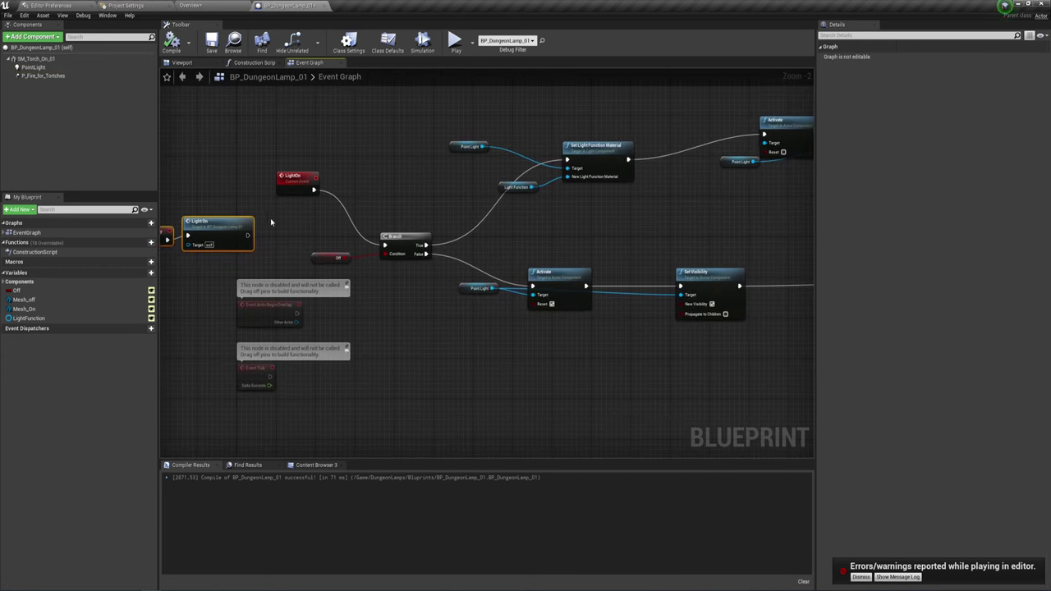
scroll(270, 218, up, 2)
right_drag(557, 238, 335, 232)
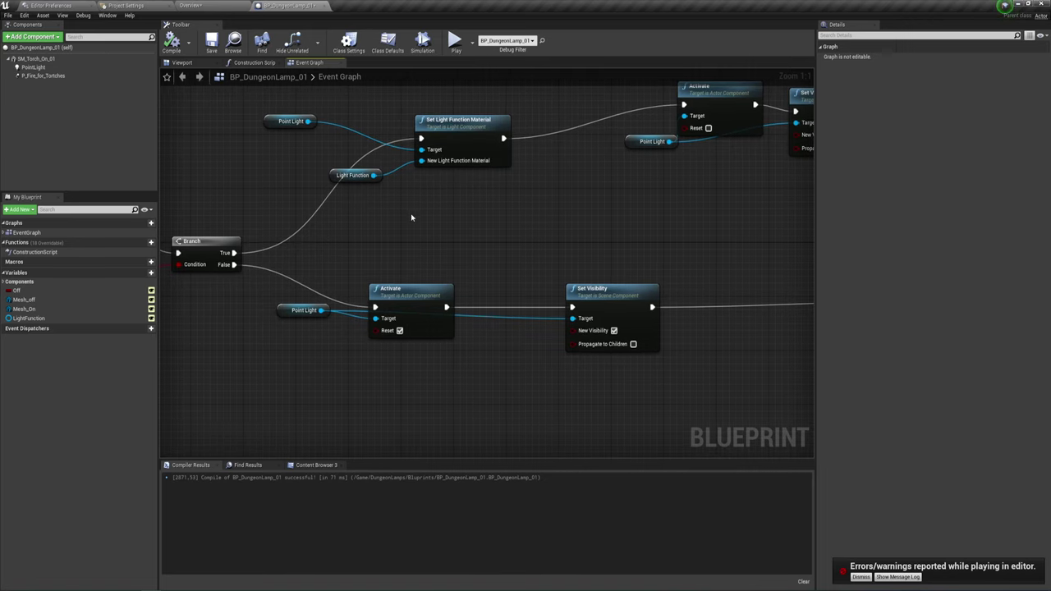
mouse_move(411, 218)
right_down()
mouse_move(604, 216)
mouse_move(267, 244)
right_up()
right_drag(602, 249, 462, 249)
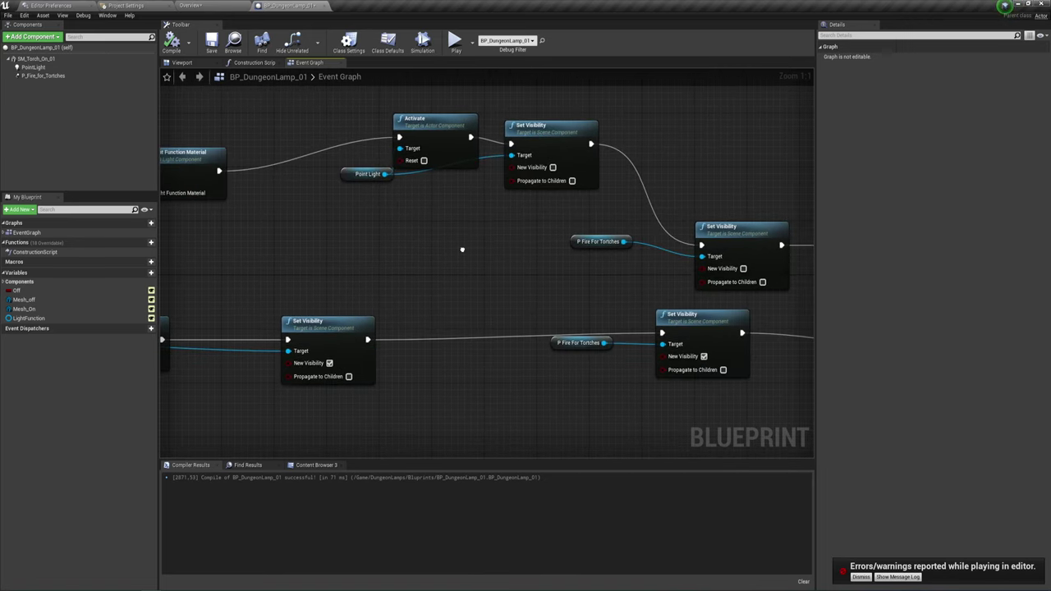
scroll(462, 253, down, 1)
mouse_move(520, 277)
right_down()
mouse_move(434, 215)
mouse_move(460, 230)
right_up()
mouse_move(576, 219)
right_down()
mouse_move(467, 251)
mouse_move(422, 251)
mouse_move(750, 301)
right_up()
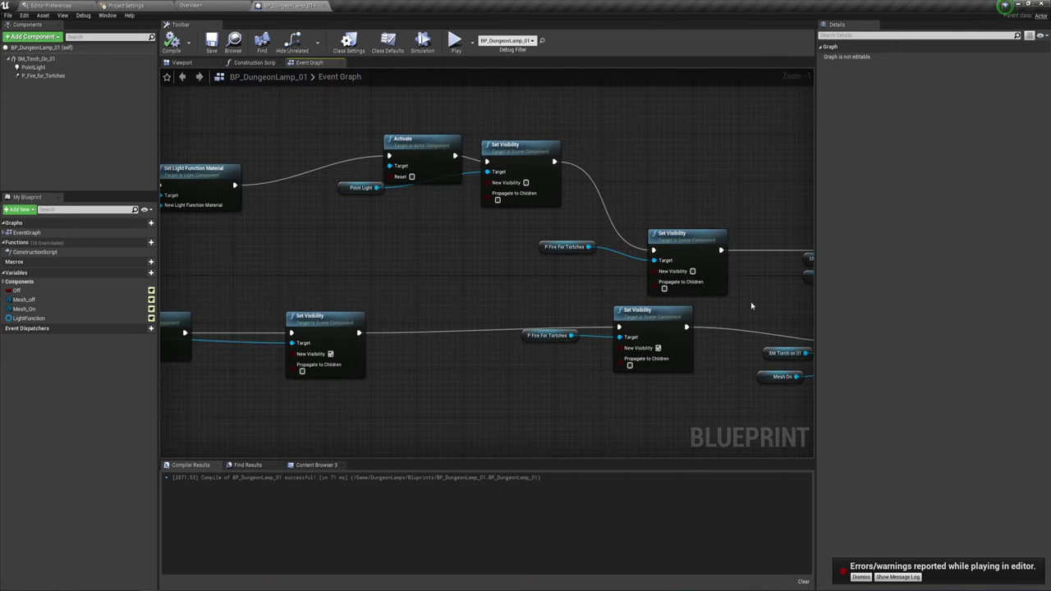
right_drag(614, 289, 563, 289)
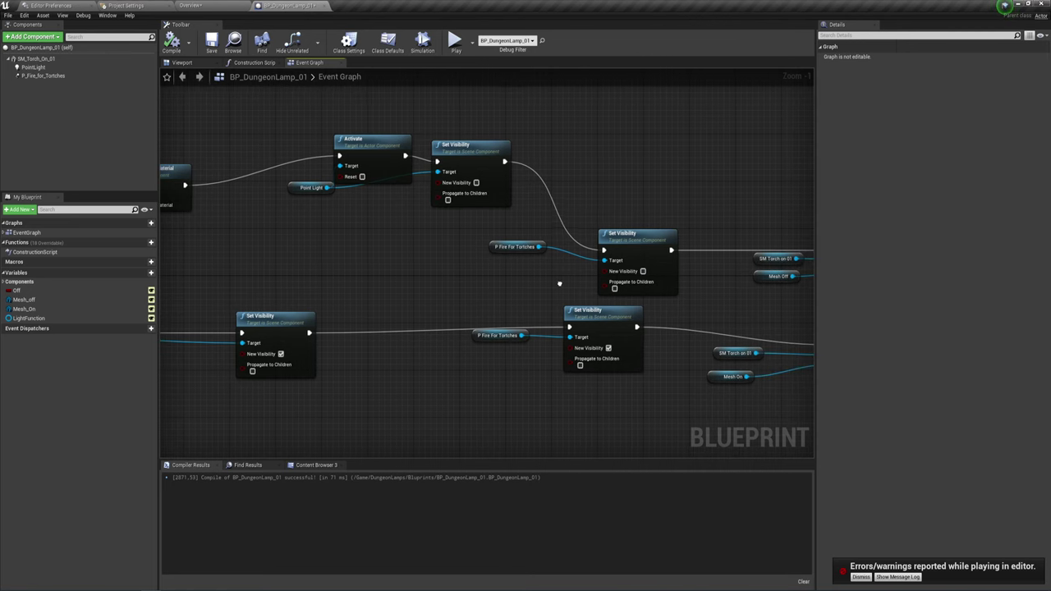
right_drag(684, 341, 425, 320)
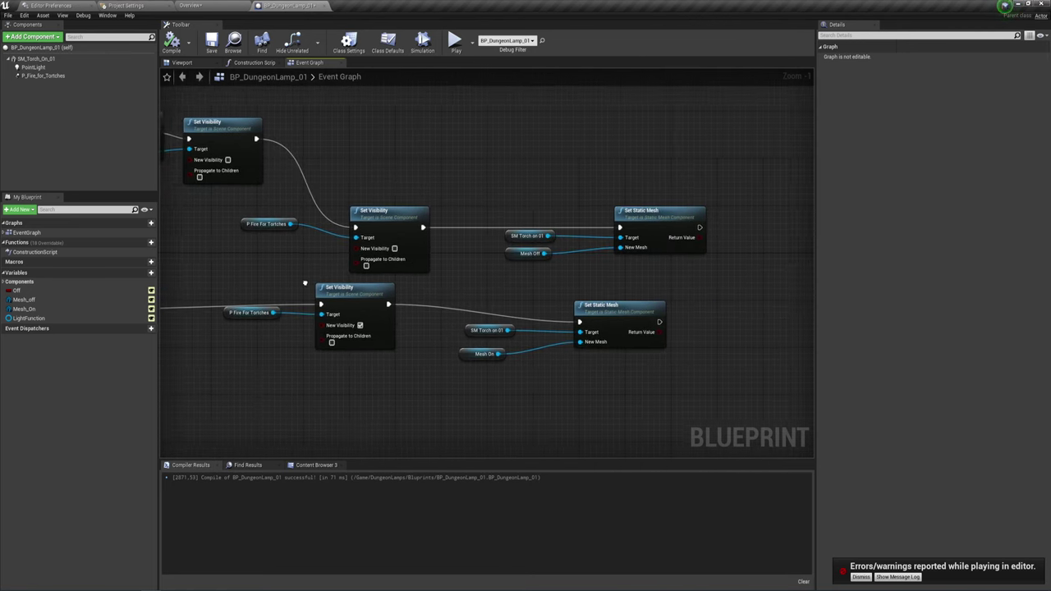
mouse_move(544, 306)
right_down()
mouse_move(564, 290)
mouse_move(618, 289)
right_up()
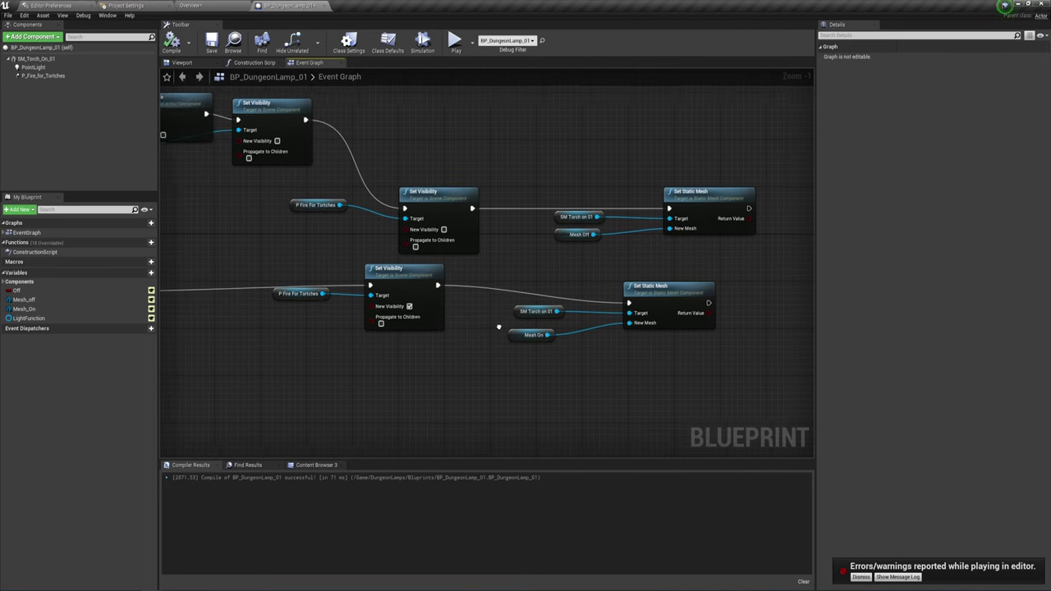
mouse_move(512, 330)
right_down()
mouse_move(437, 302)
mouse_move(563, 293)
right_up()
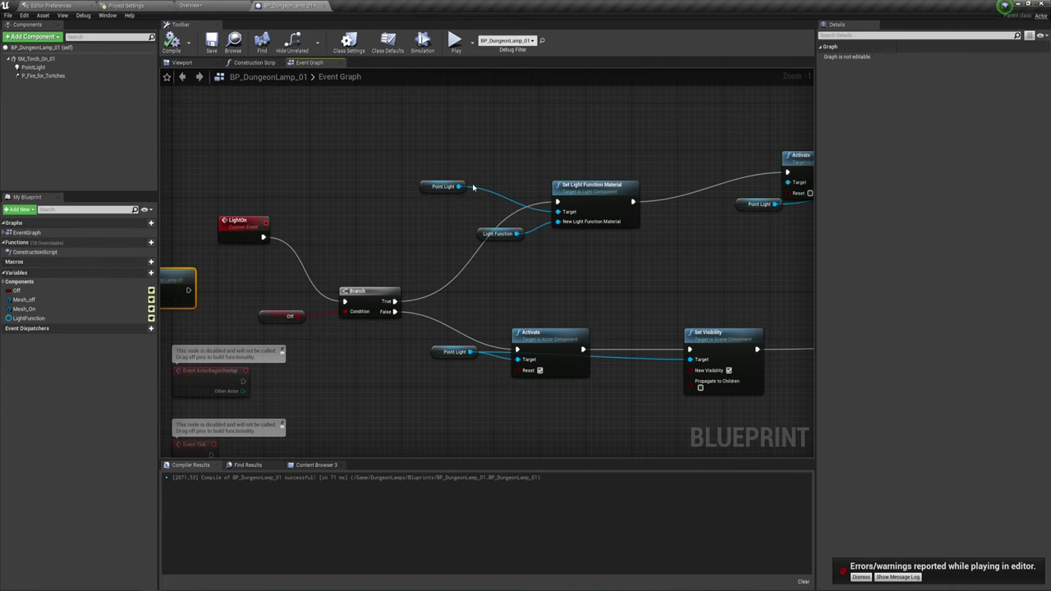
scroll(473, 187, down, 2)
right_drag(739, 263, 453, 258)
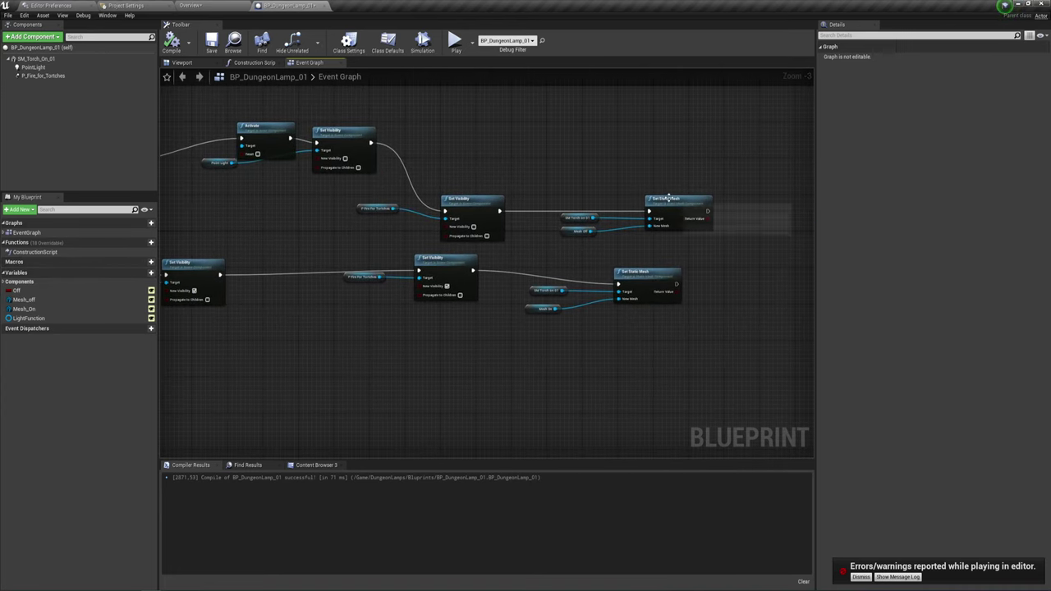
mouse_move(287, 225)
right_down()
mouse_move(346, 248)
mouse_move(654, 272)
right_up()
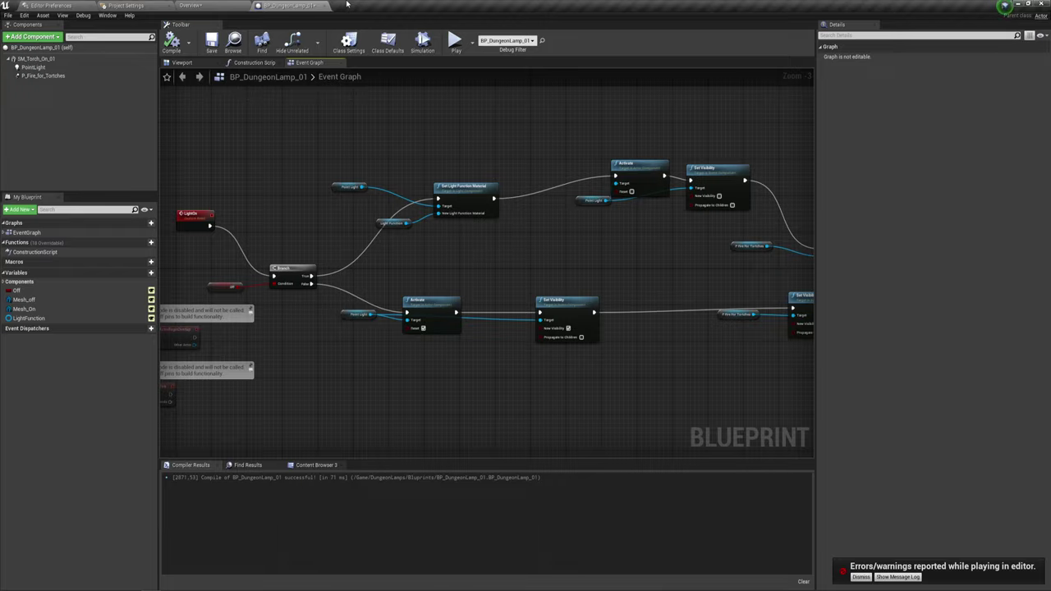
Close BP_DungeonLamp_01, then select and focus the SM_FireBasekd_C_002 brazier near the torch pedestals.
click(313, 6)
right_drag(419, 230, 419, 230)
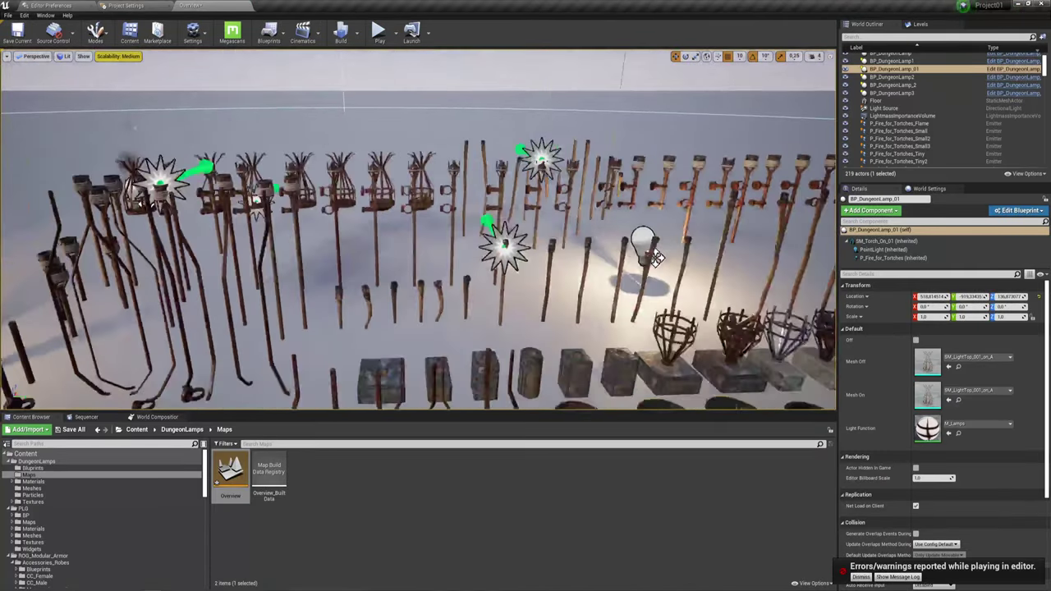
right_drag(390, 73, 390, 72)
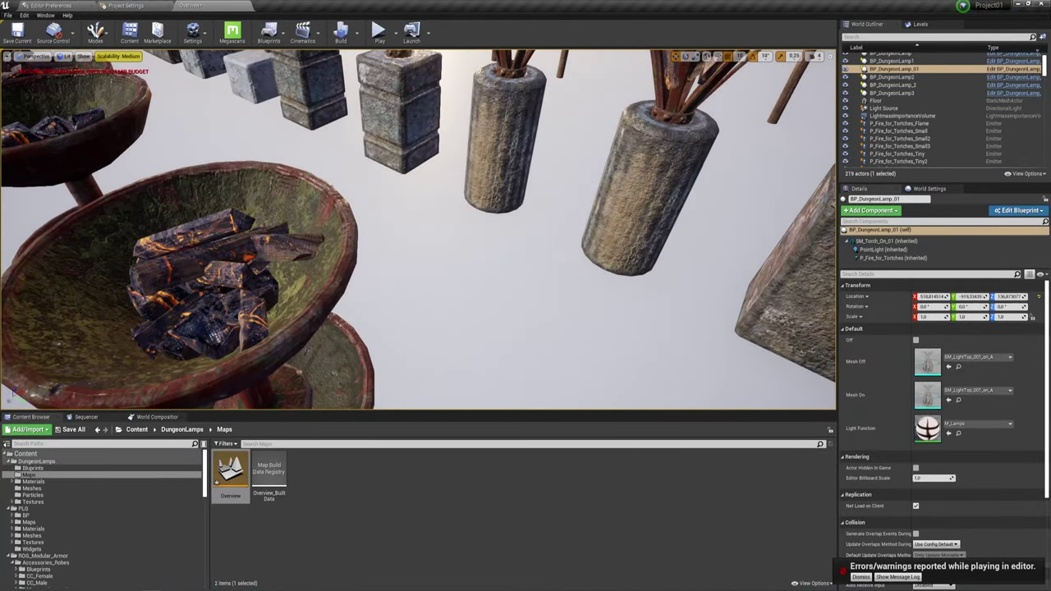
click(193, 328)
key(f)
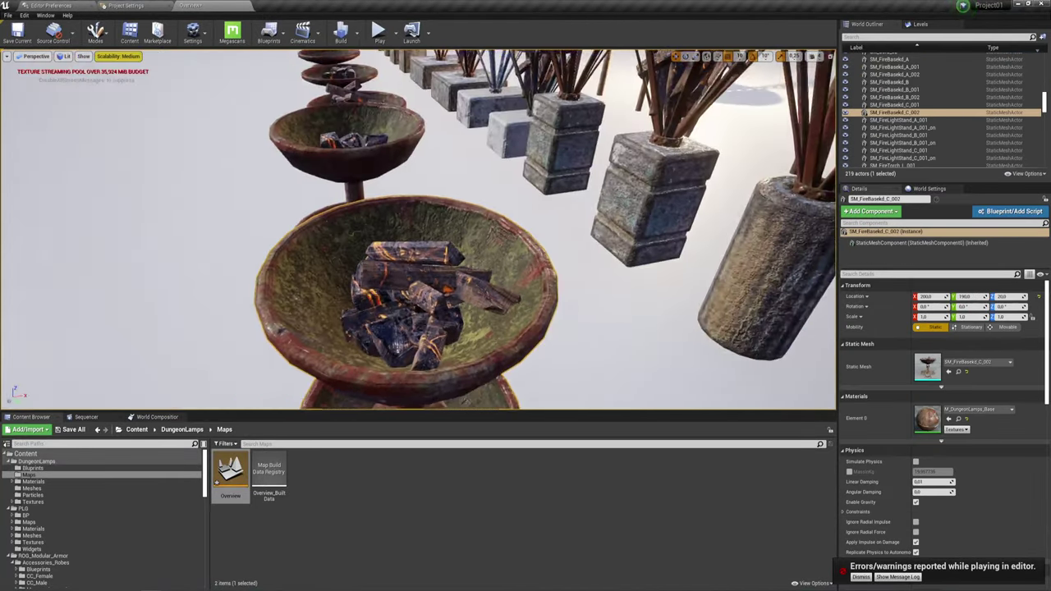
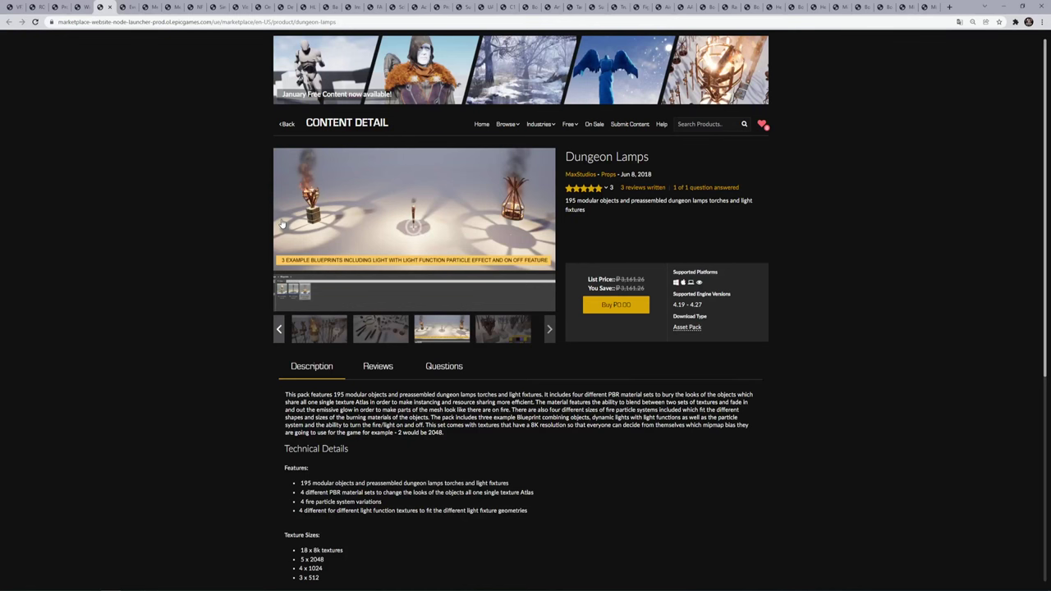
Switch to the Event System product page and translate it into Russian.
click(132, 13)
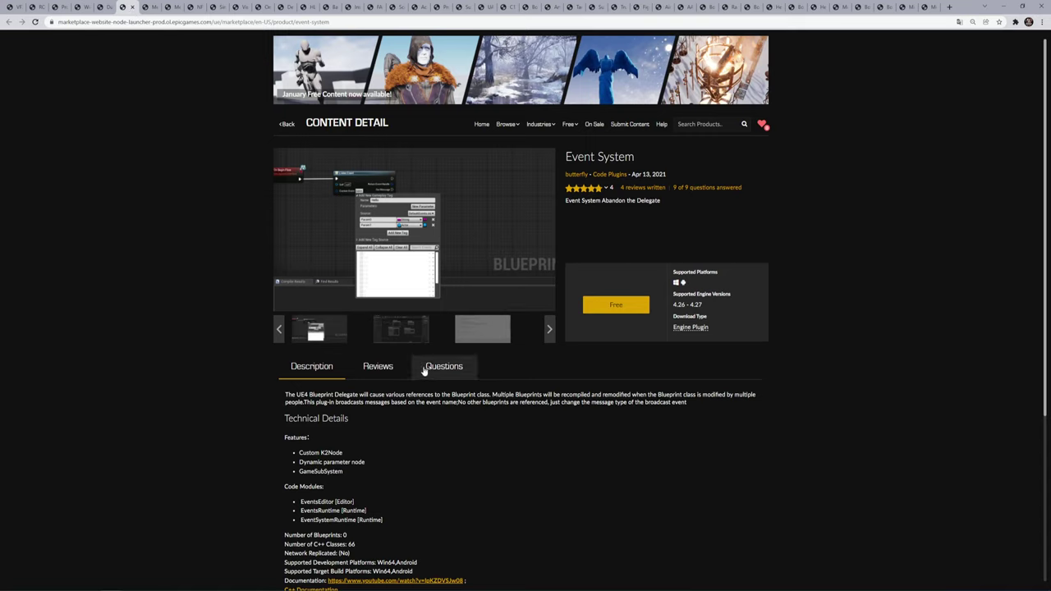
right_click(776, 418)
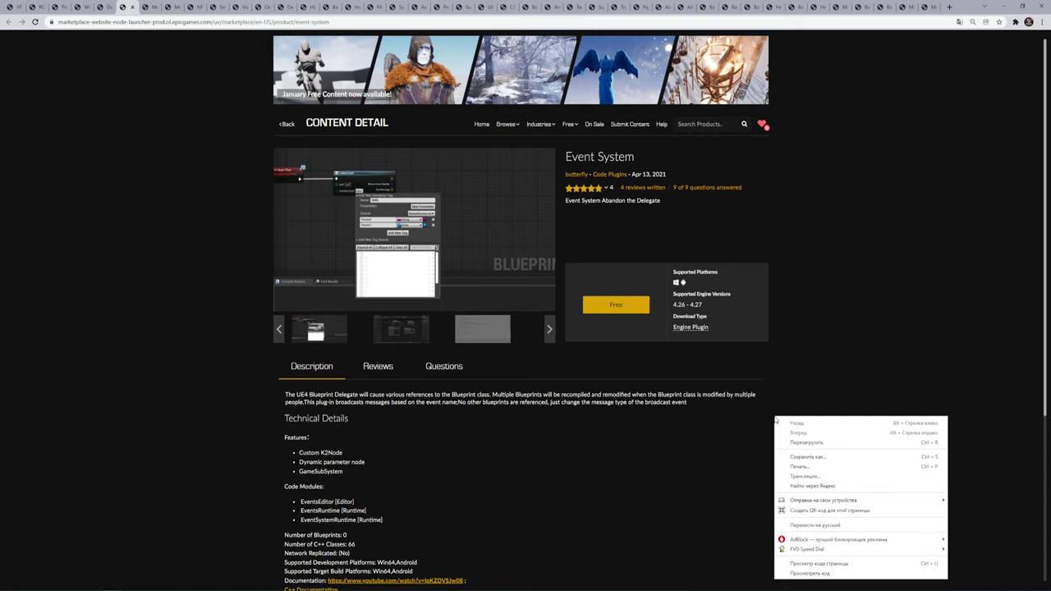
click(841, 532)
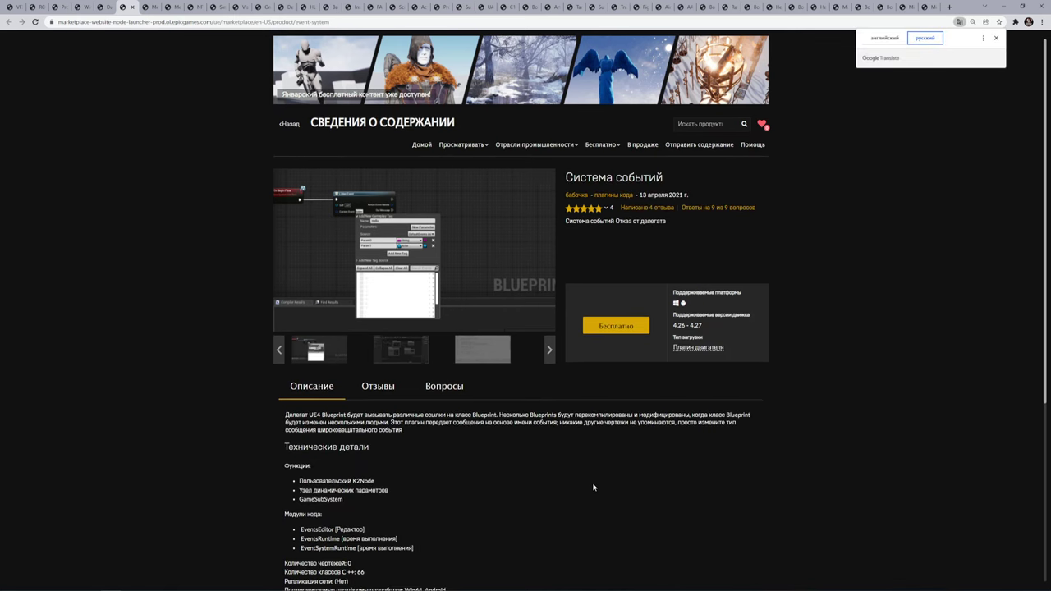
scroll(592, 485, down, 1)
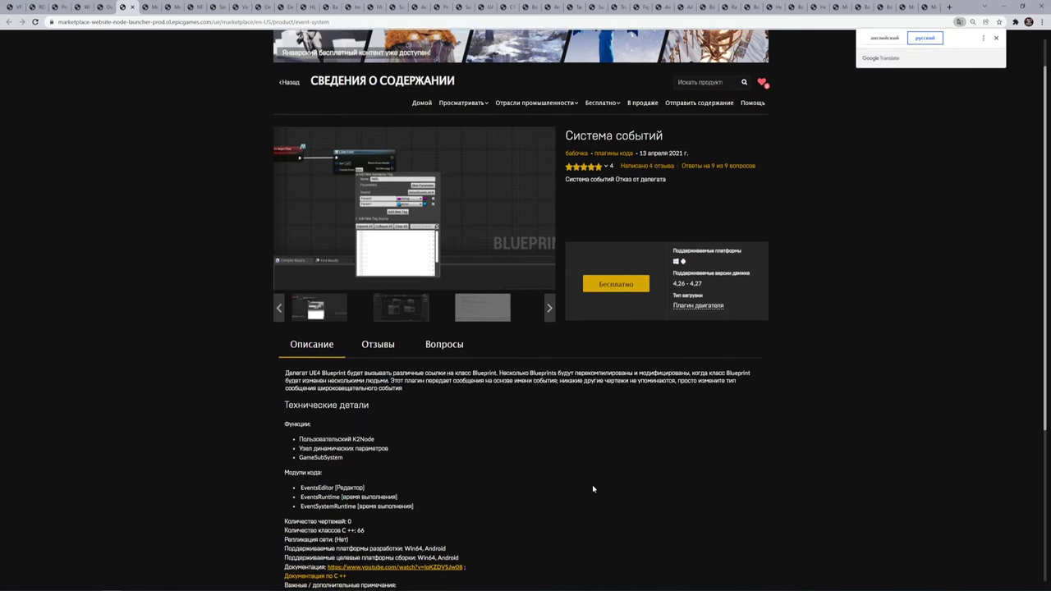
scroll(592, 486, down, 2)
scroll(592, 485, up, 3)
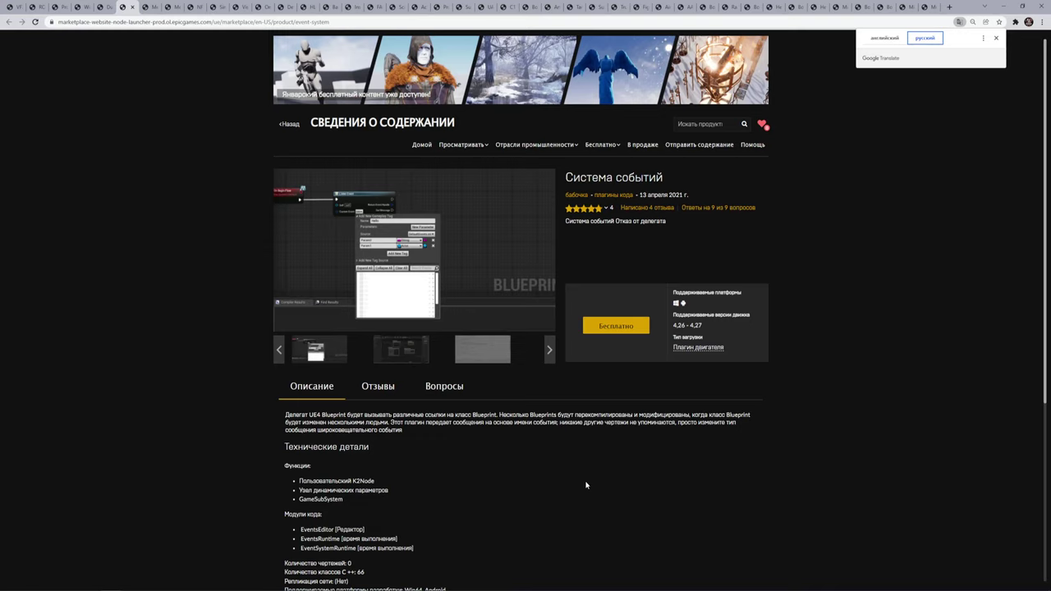
View the second Event System screenshot full-screen and advance to the code screenshot.
click(401, 349)
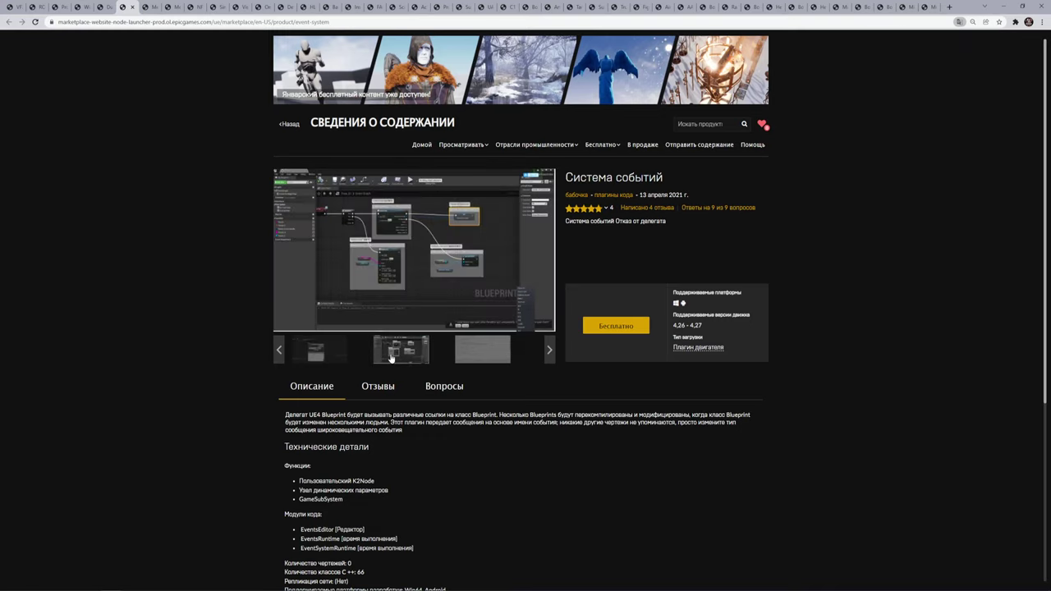
click(412, 252)
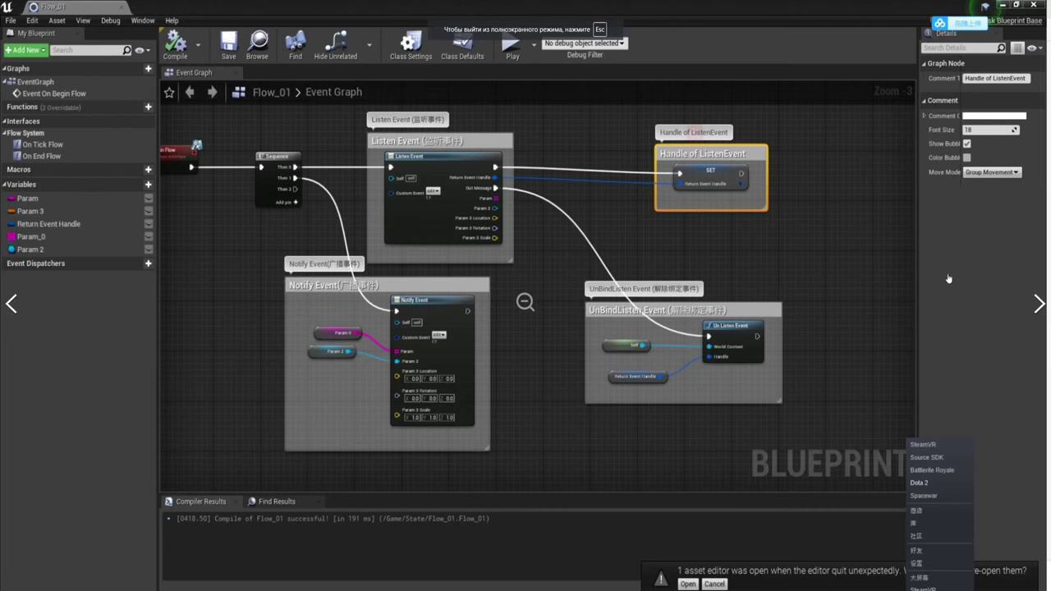
click(1038, 307)
key(Escape)
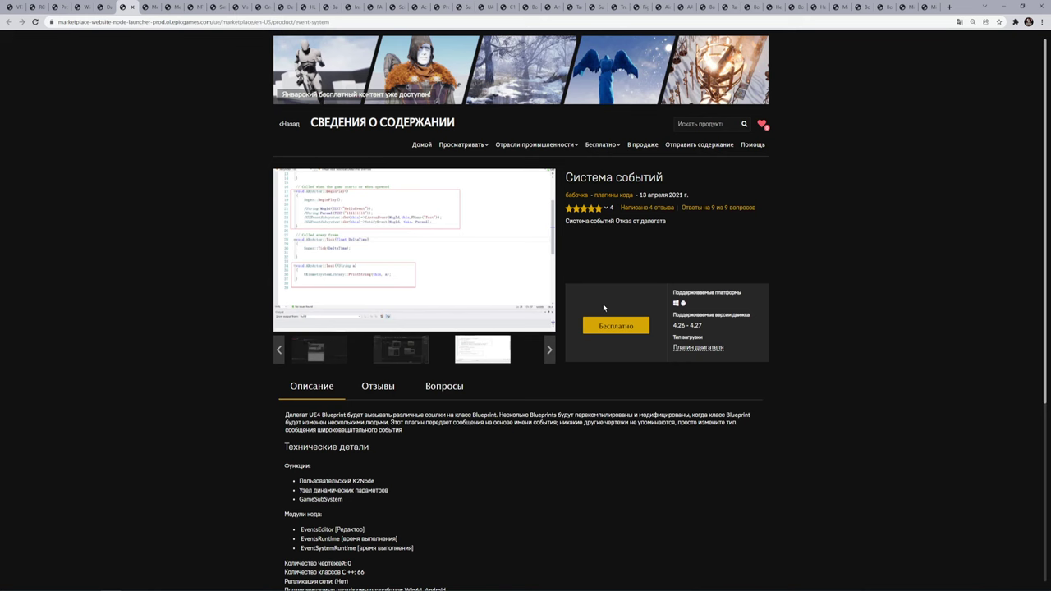
scroll(603, 307, down, 2)
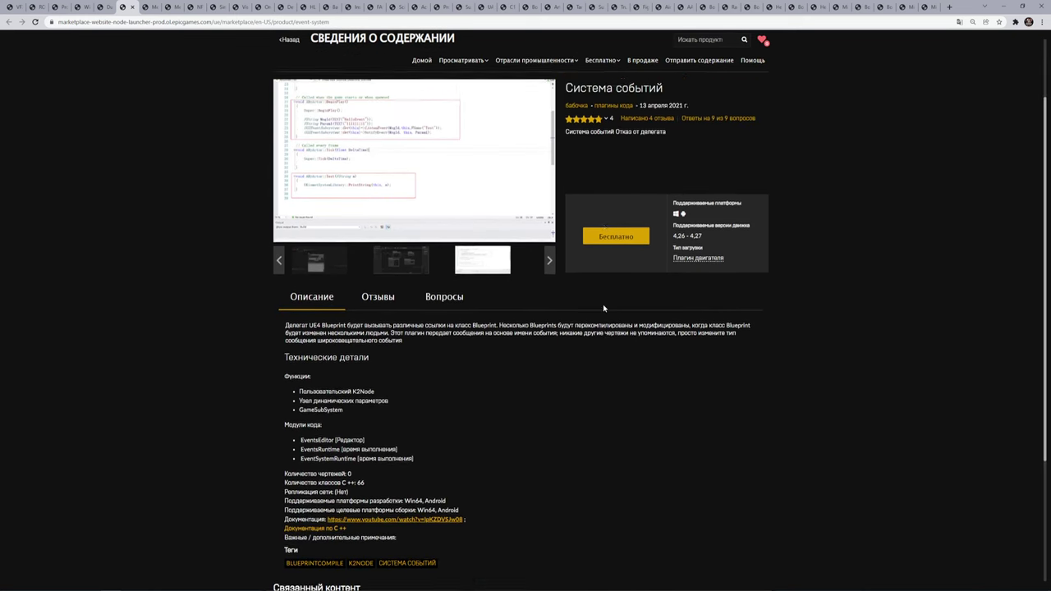
scroll(603, 308, up, 2)
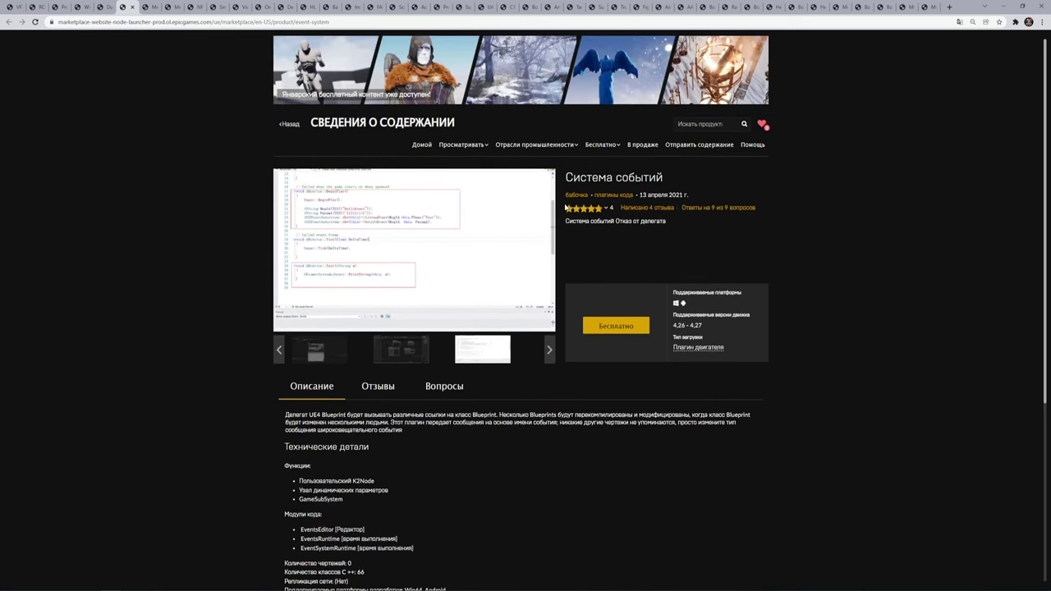
Move past Mersenne Twister to European Black Alder and view its canopy, leaves, forest and autumn-road images.
click(152, 8)
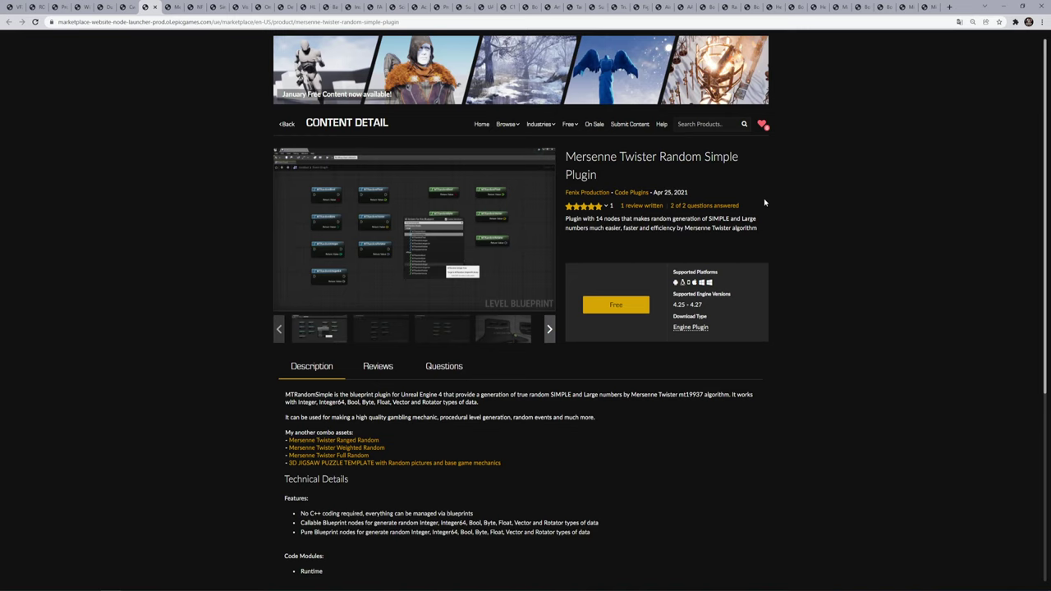
click(170, 7)
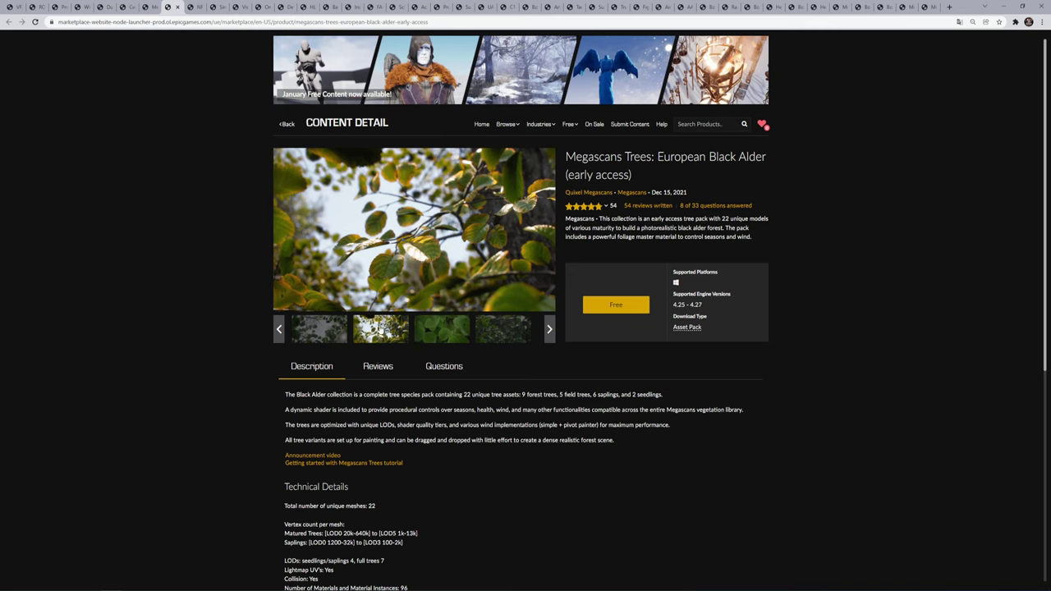
click(332, 336)
click(502, 330)
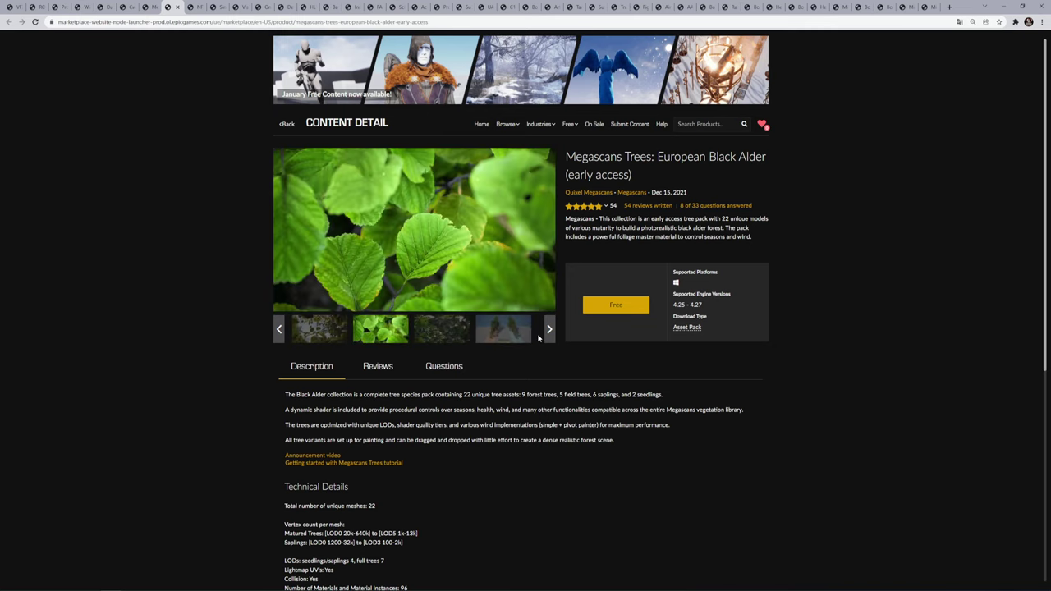
click(278, 330)
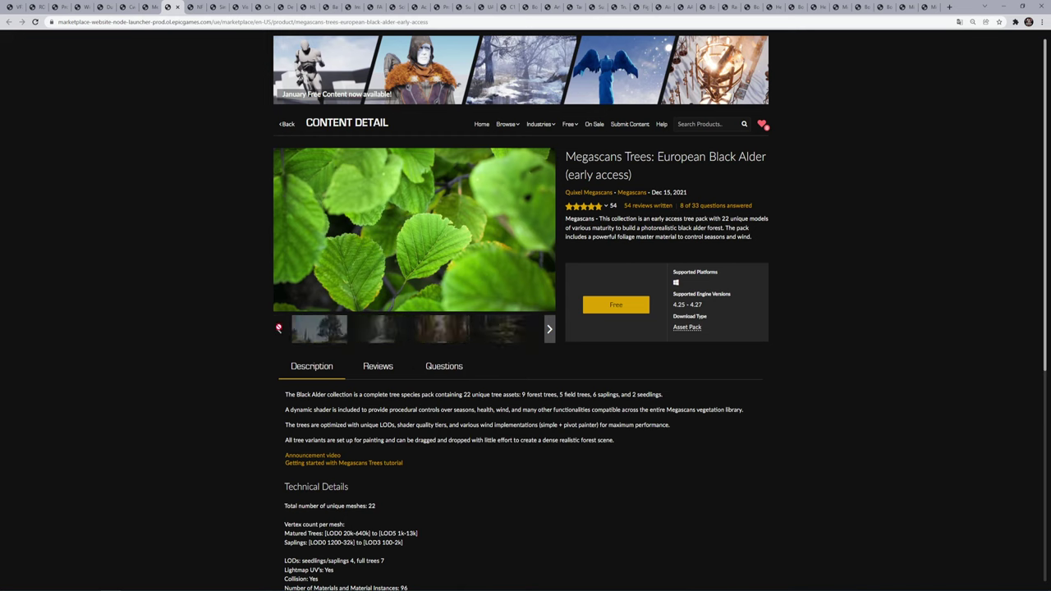
click(335, 334)
click(366, 337)
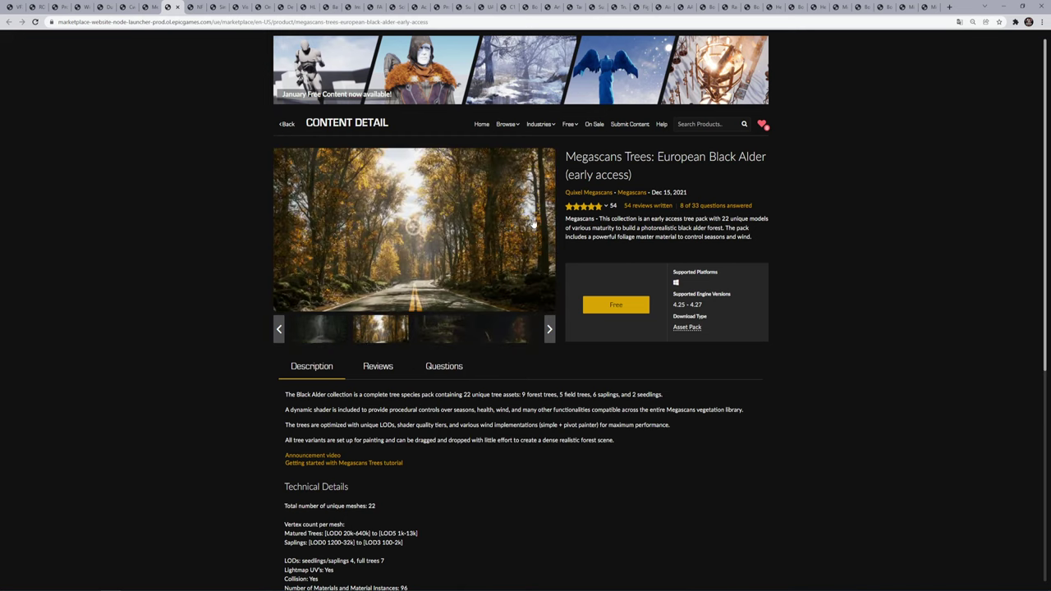
Read the Black Alder technical details, selecting the LOD vertex counts, then move to the NFTize page.
scroll(459, 338, down, 3)
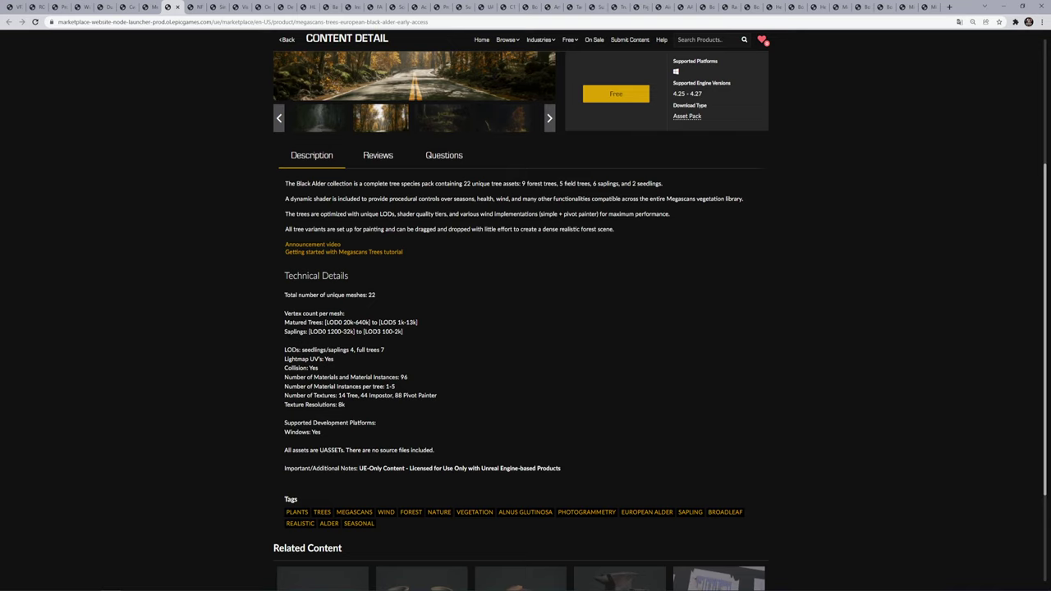
drag(417, 322, 364, 333)
click(415, 335)
click(410, 337)
right_click(466, 326)
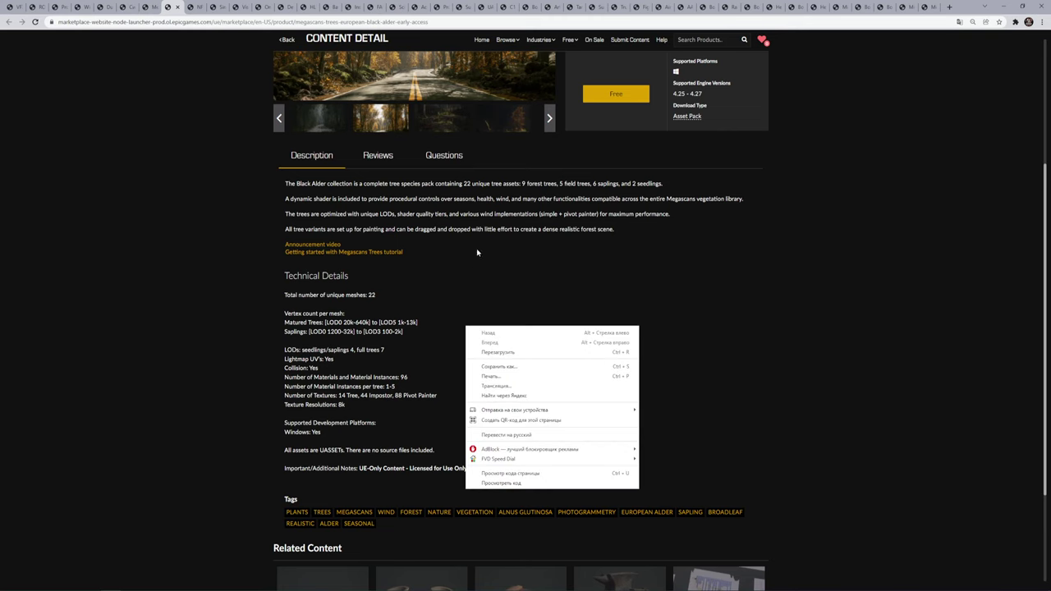
click(193, 7)
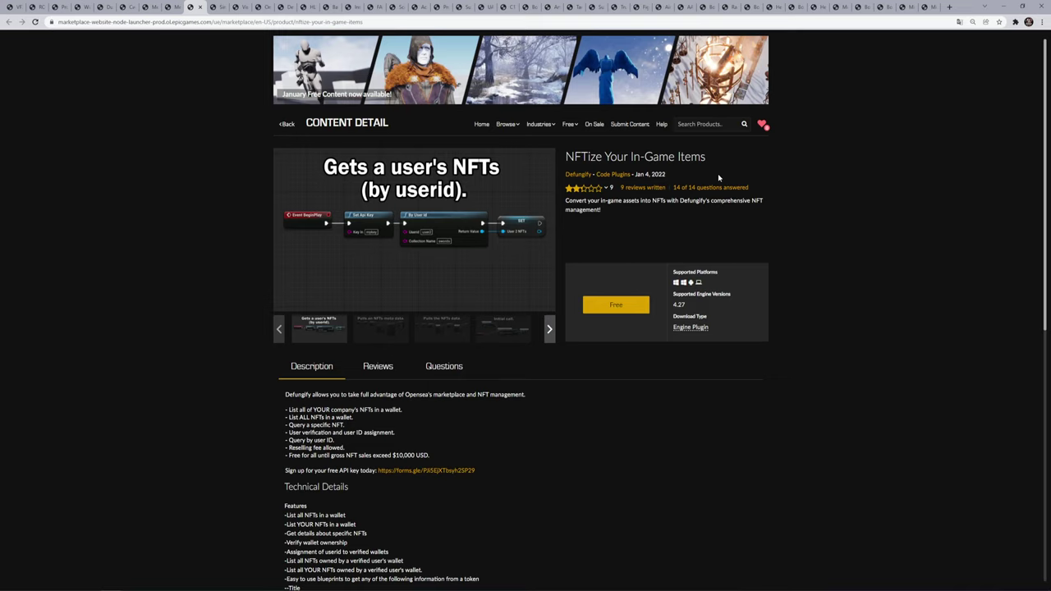
Translate the NFTize page into Russian and scroll through its description.
right_click(801, 200)
click(843, 307)
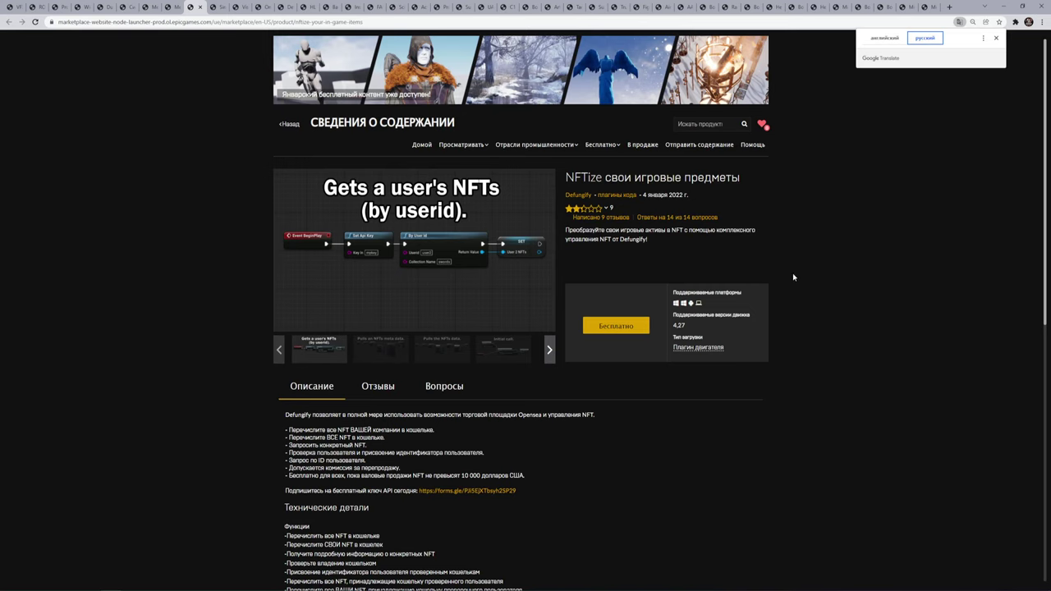
scroll(541, 387, down, 1)
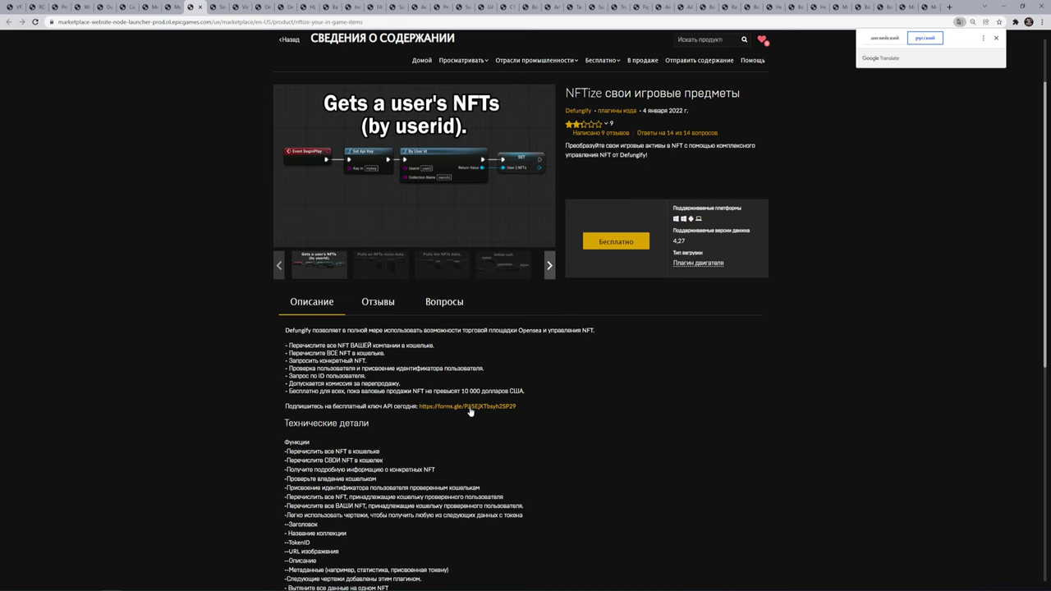
scroll(468, 408, down, 2)
scroll(395, 224, up, 3)
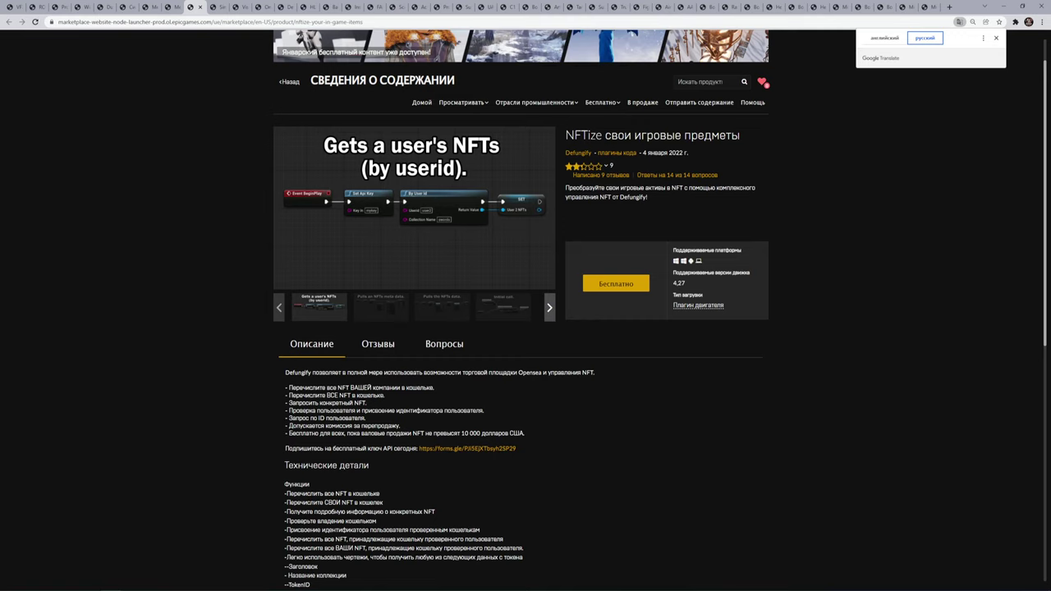
scroll(397, 325, down, 1)
scroll(396, 325, down, 2)
scroll(396, 324, down, 2)
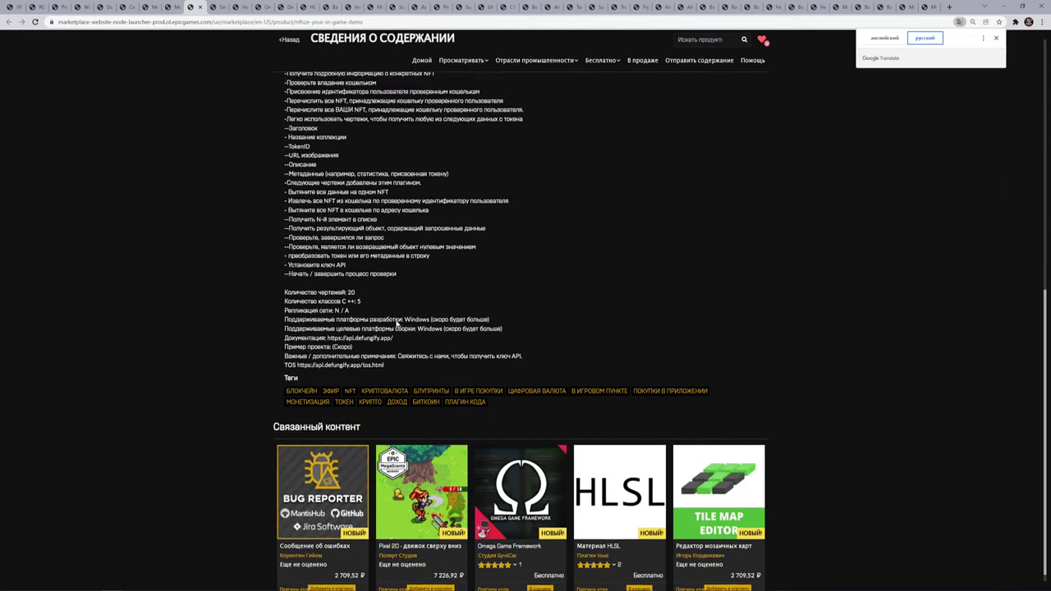
scroll(396, 324, up, 6)
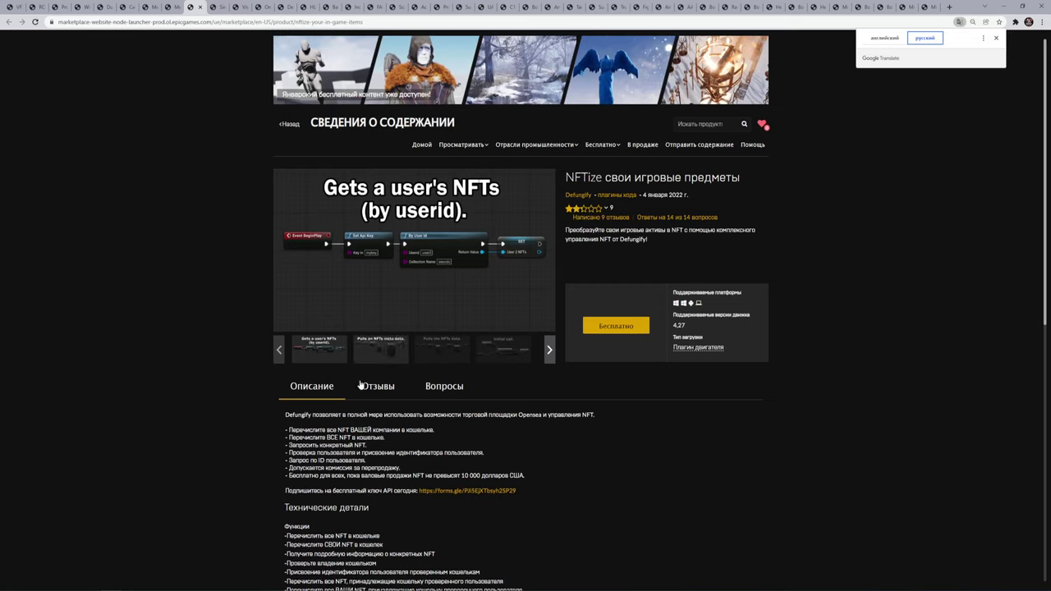
Show the 'Pulls an NFTs meta data' and 'Pulls the NFTs data.' screenshots, returning to the page top.
click(384, 351)
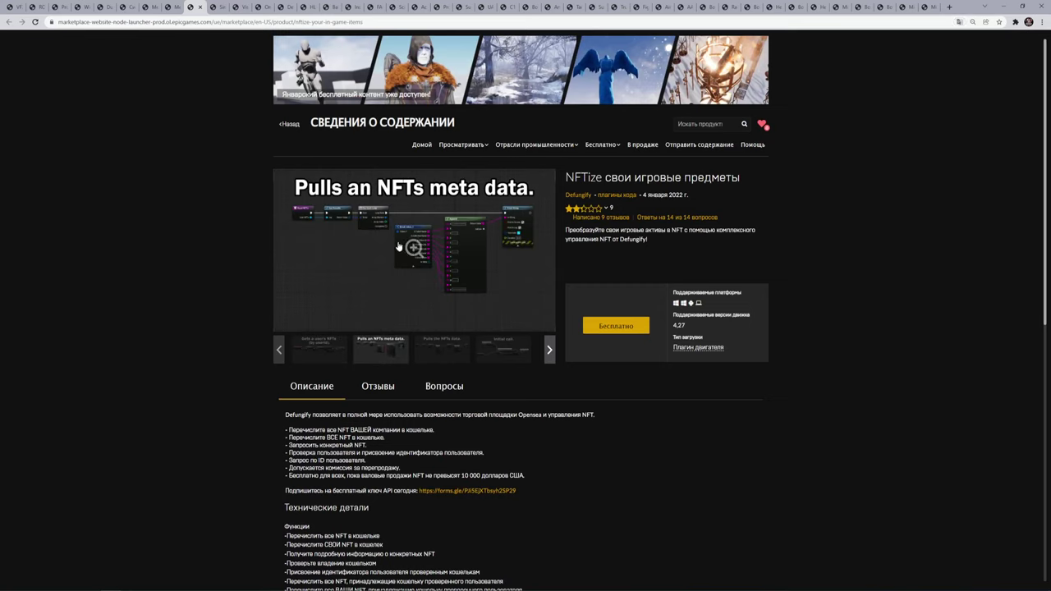
click(443, 353)
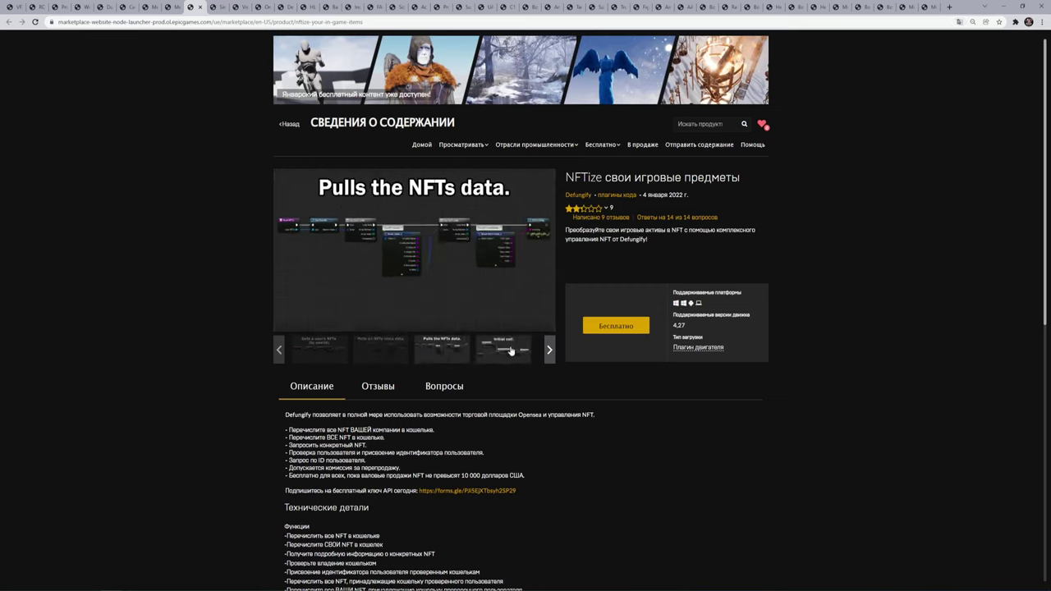
scroll(510, 351, down, 3)
scroll(424, 326, up, 1)
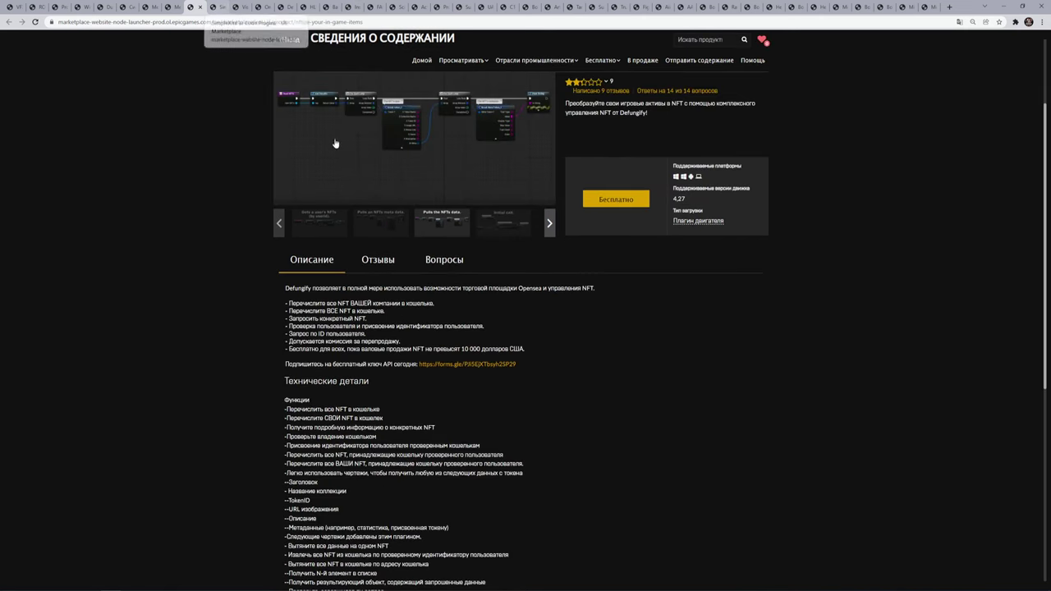
scroll(567, 377, up, 2)
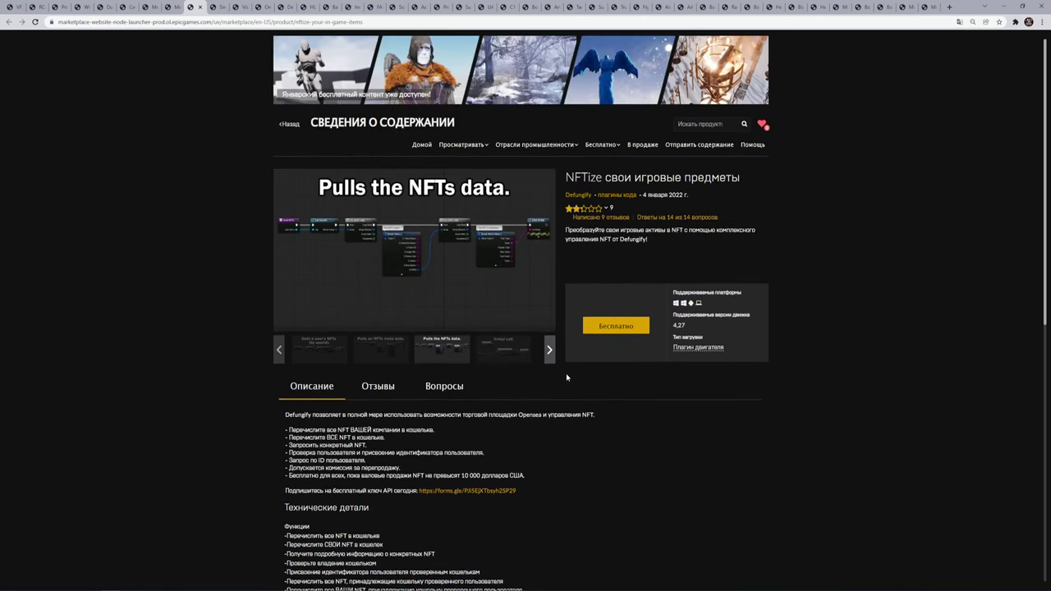
Switch to the SimpleXml product page and translate it into Russian.
click(216, 7)
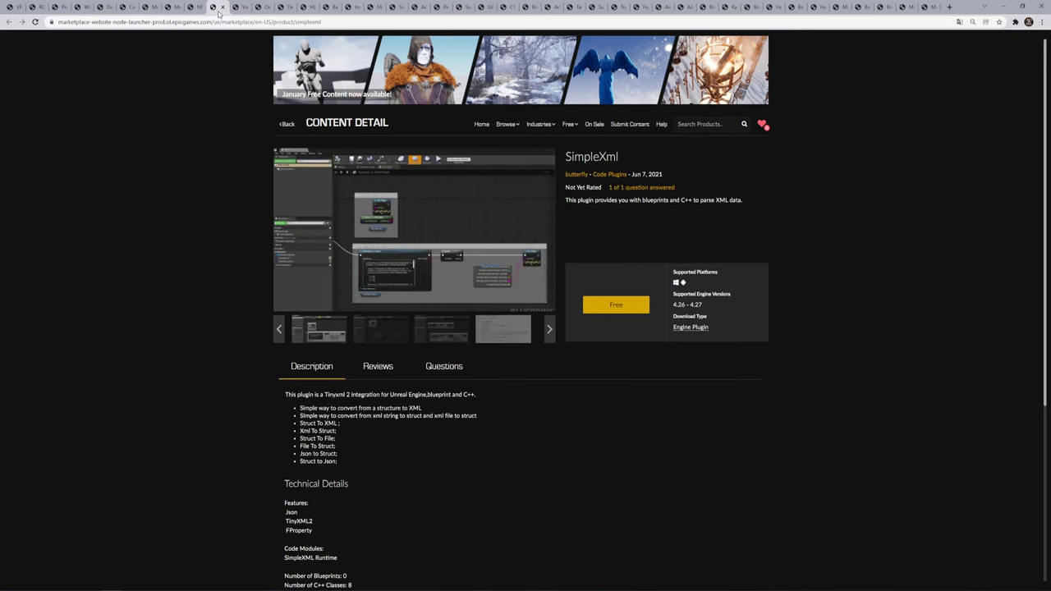
right_click(719, 166)
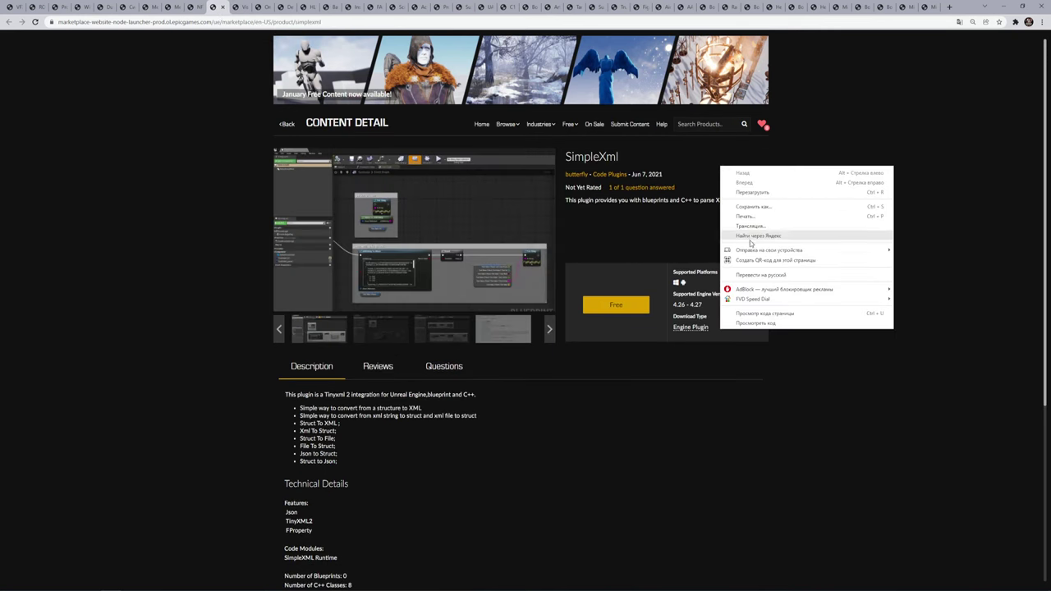
click(749, 274)
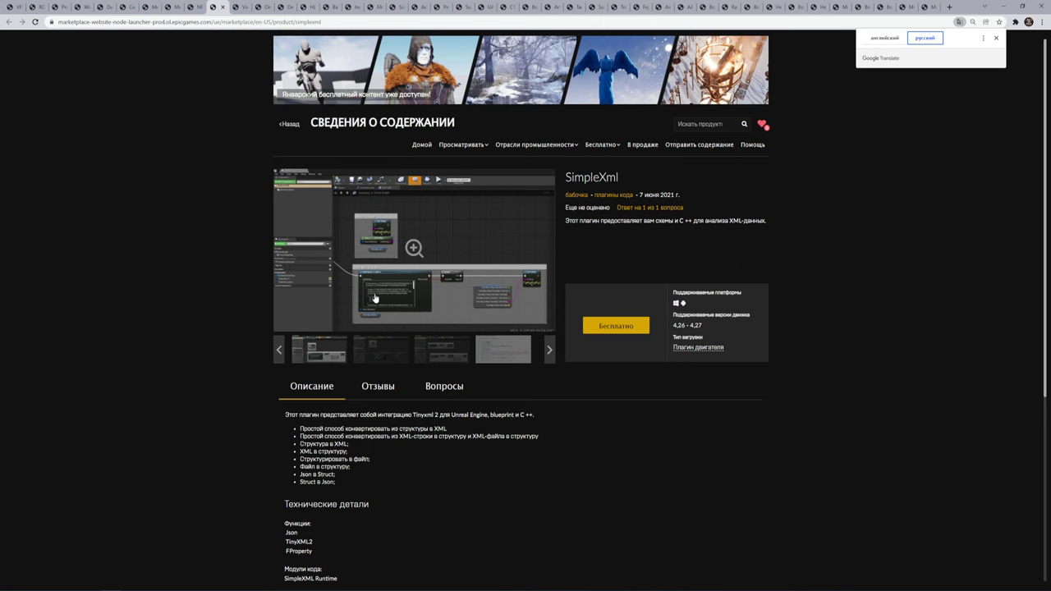
View the first SimpleXml screenshot full-size, close it, and move to the VisAI page.
click(413, 248)
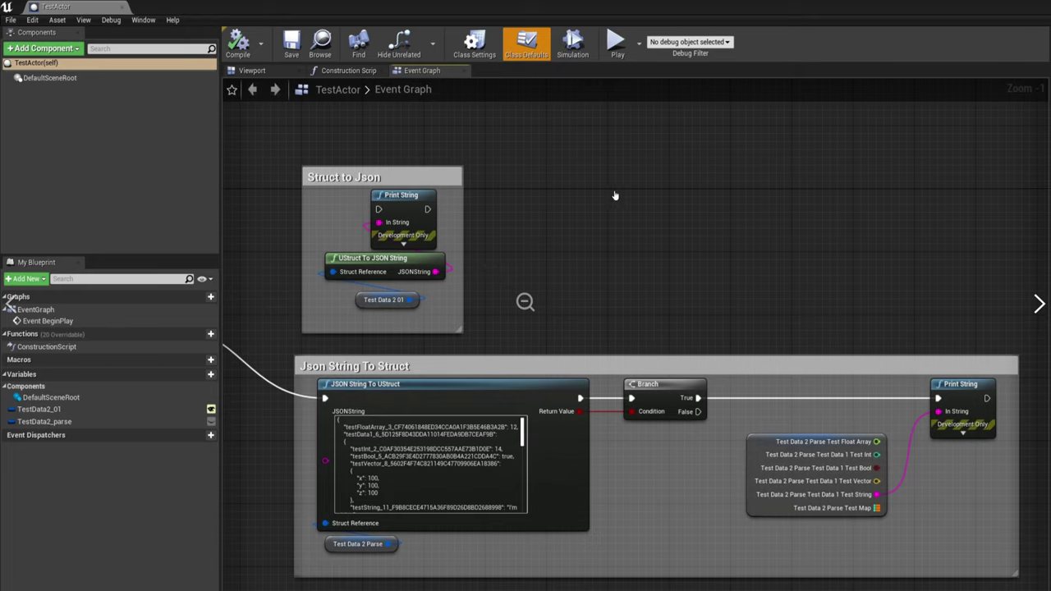
click(1026, 283)
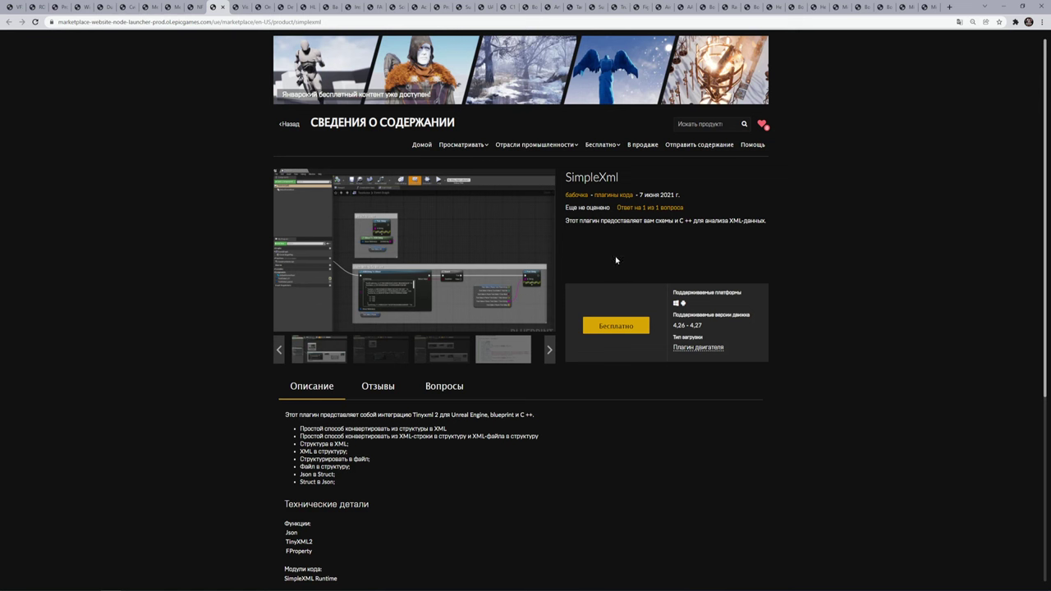
click(239, 6)
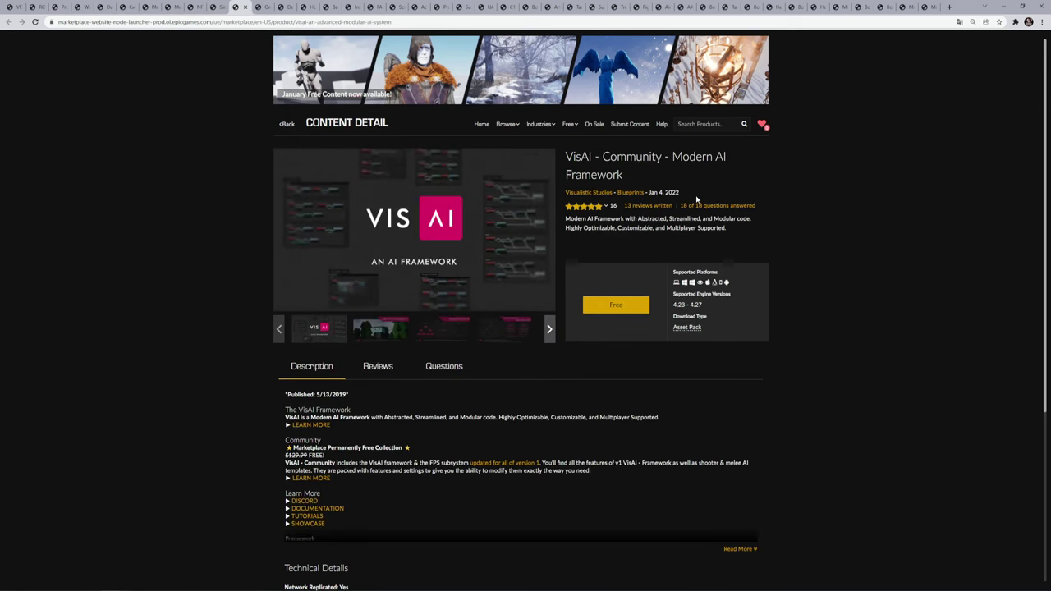
Translate the VisAI - Community page into Russian.
right_click(745, 188)
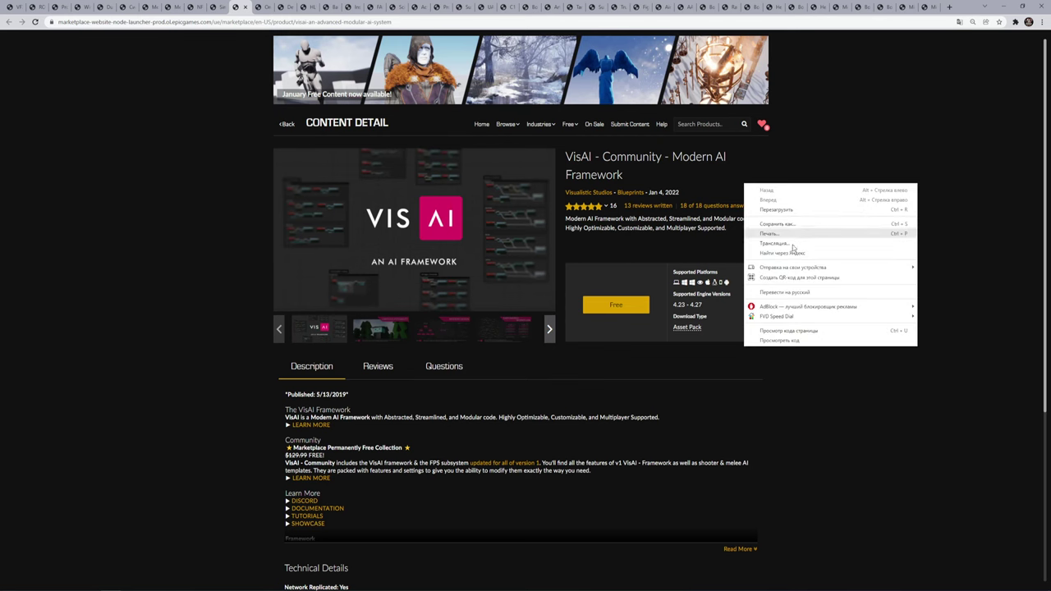
click(788, 290)
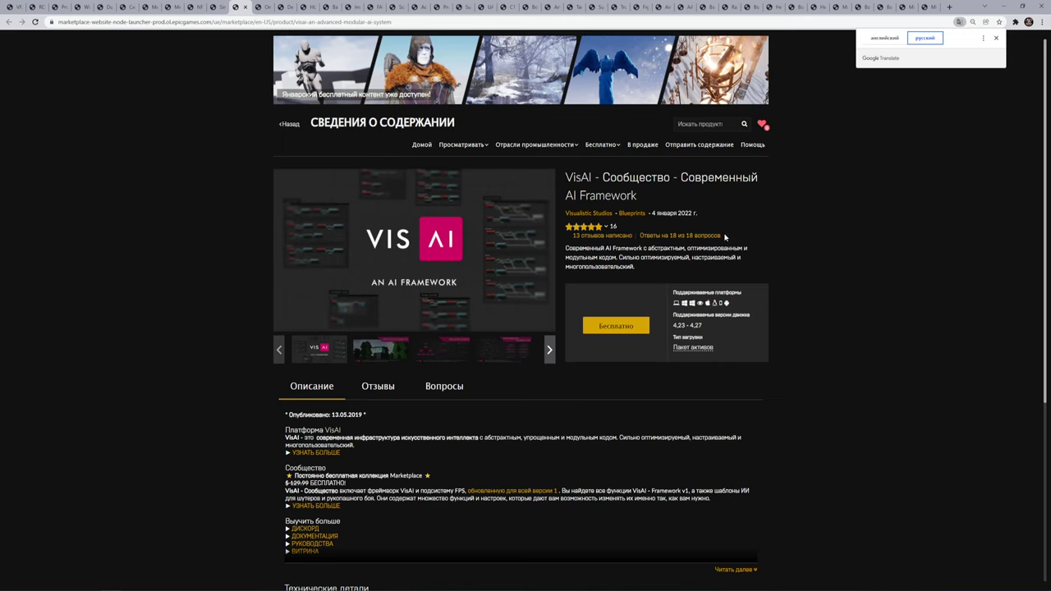
scroll(452, 337, down, 1)
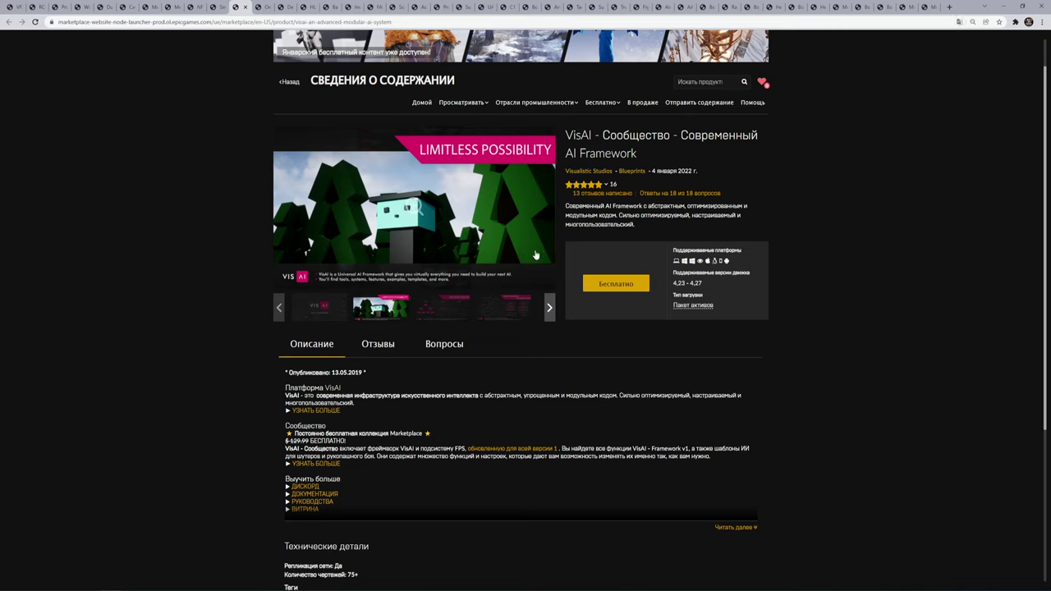
Browse the VIS AI COMMUNITY, MELEE AI, RANGED AI, ULTIMATE FPS TOOLKIT and READY FOR BATTLE images.
click(550, 307)
click(440, 307)
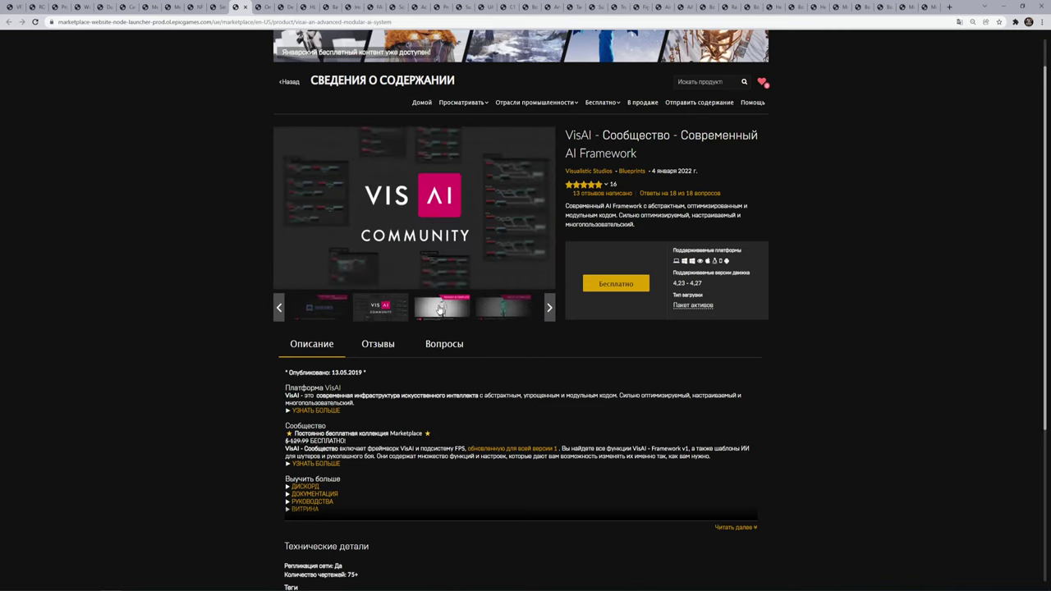
click(501, 308)
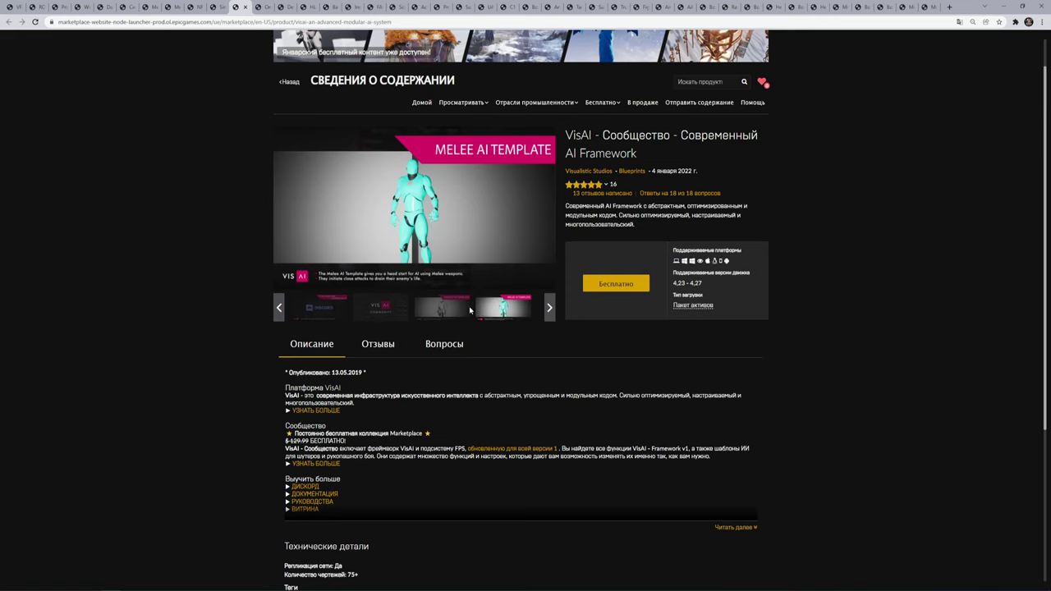
click(423, 307)
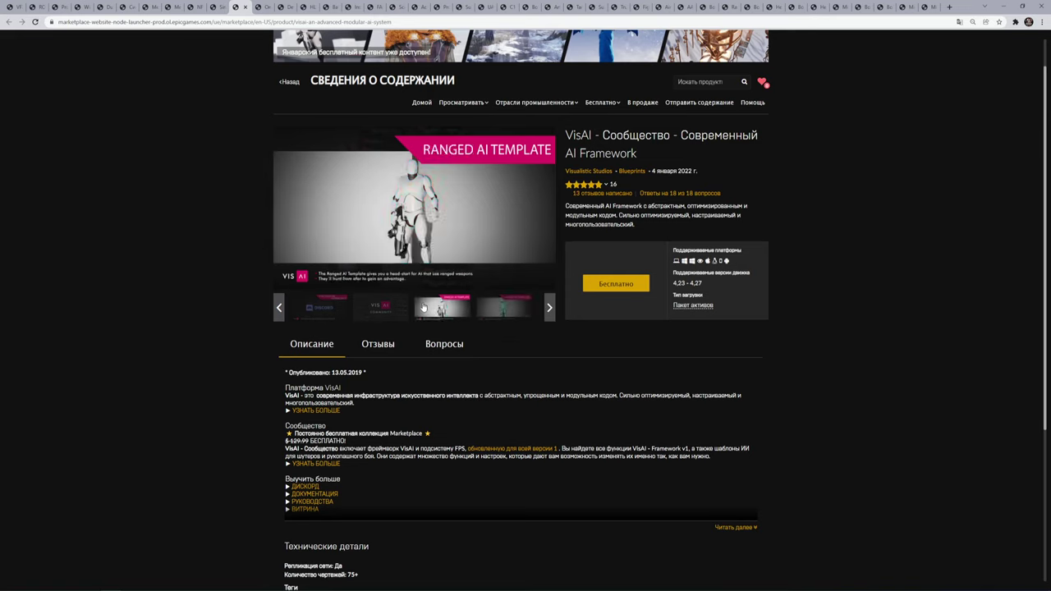
click(549, 308)
click(504, 312)
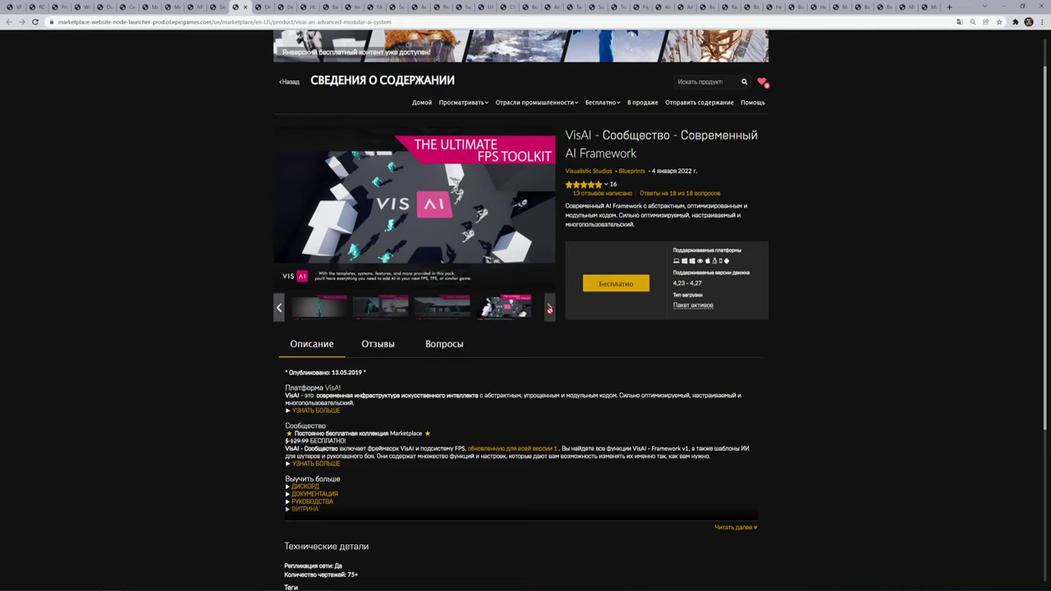
click(462, 313)
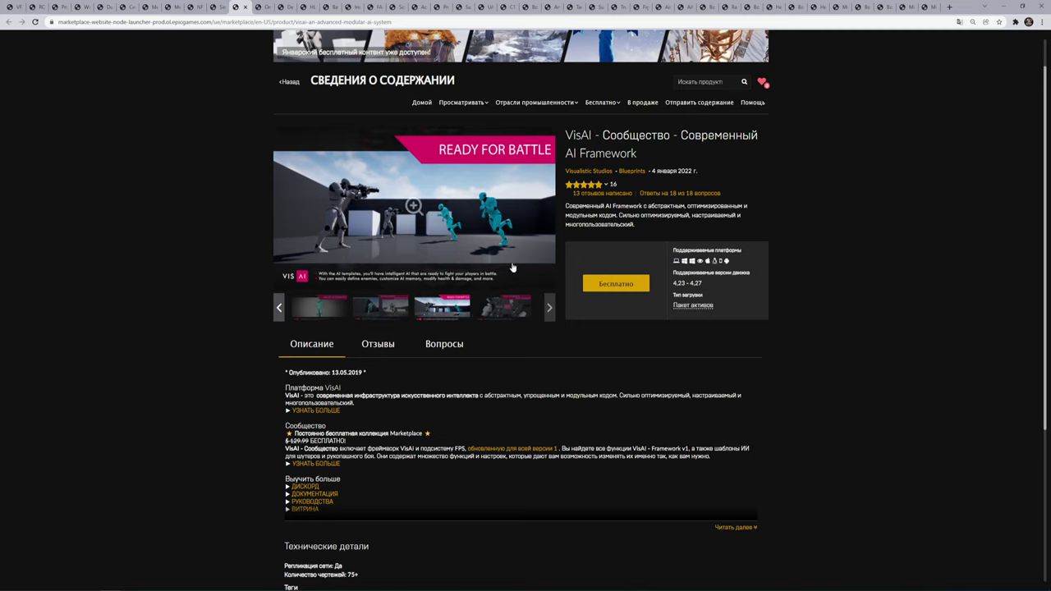
right_click(491, 362)
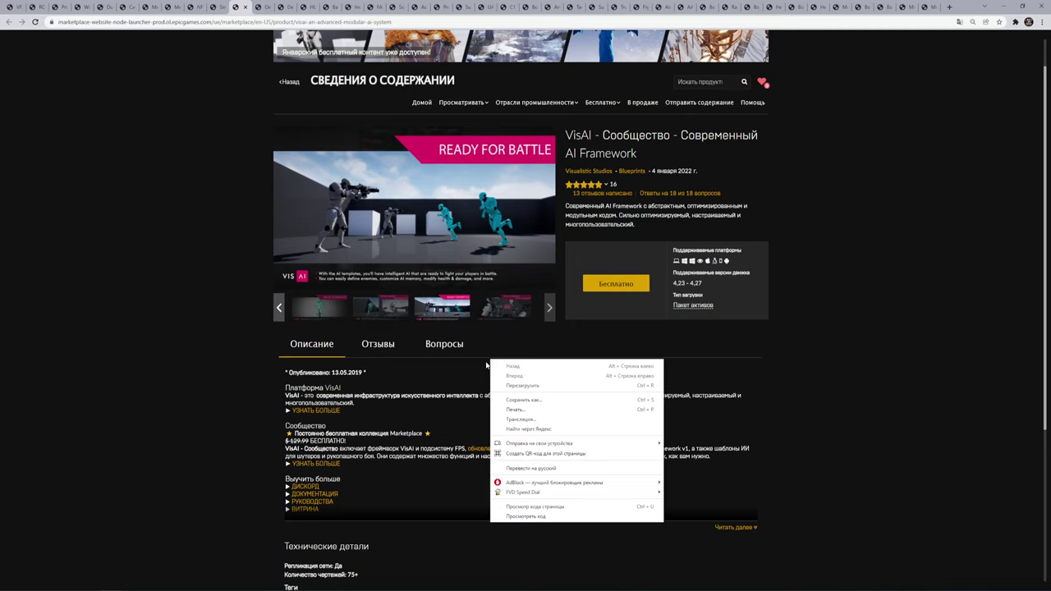
click(413, 415)
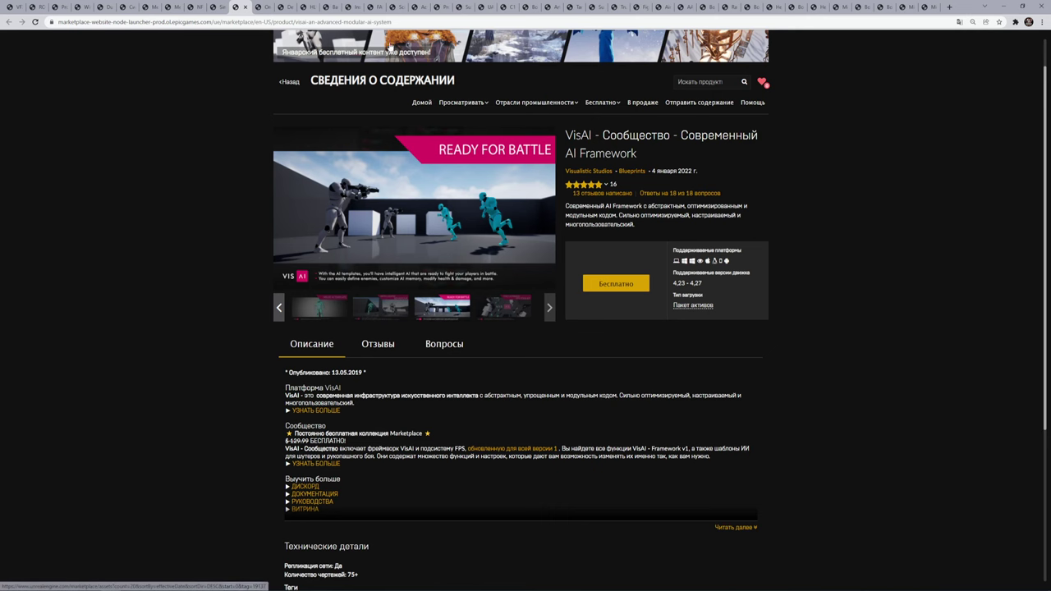
Switch to the Omega Game Framework page, translate it into Russian, and skim its description.
click(261, 7)
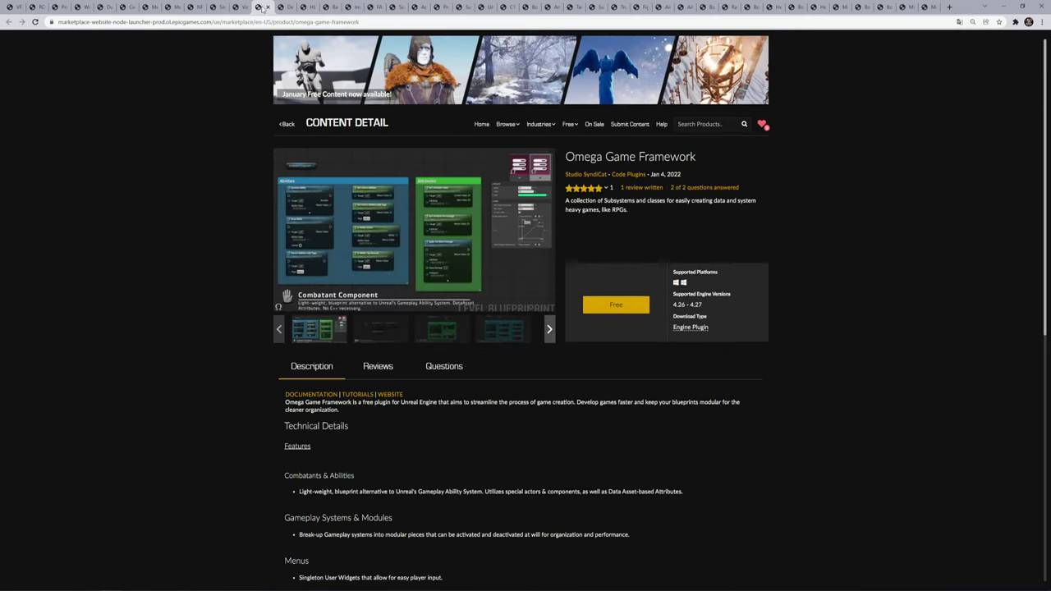
right_click(687, 219)
click(719, 327)
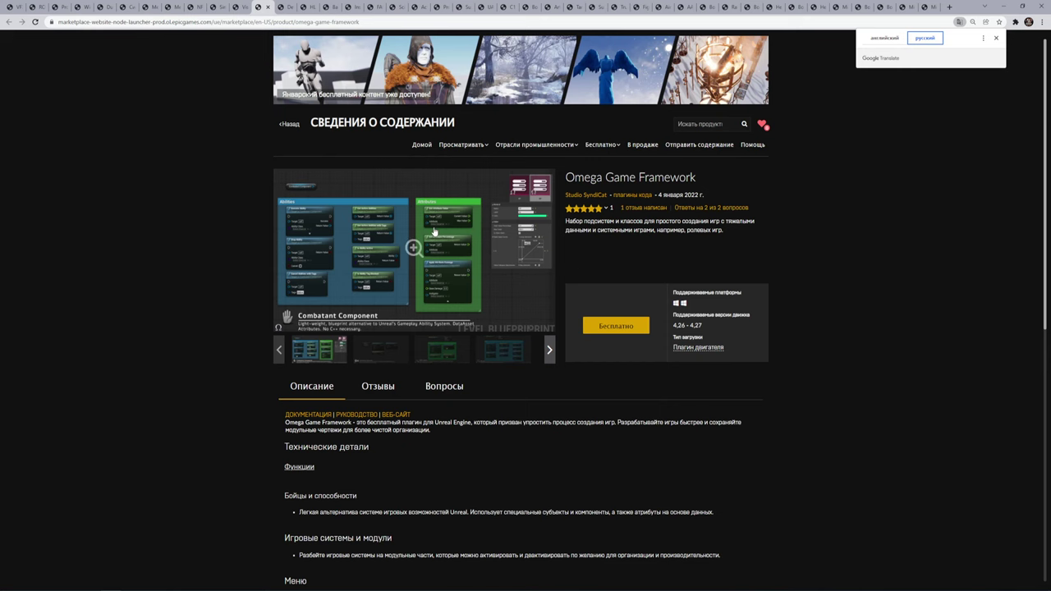
scroll(437, 238, down, 2)
scroll(437, 239, down, 1)
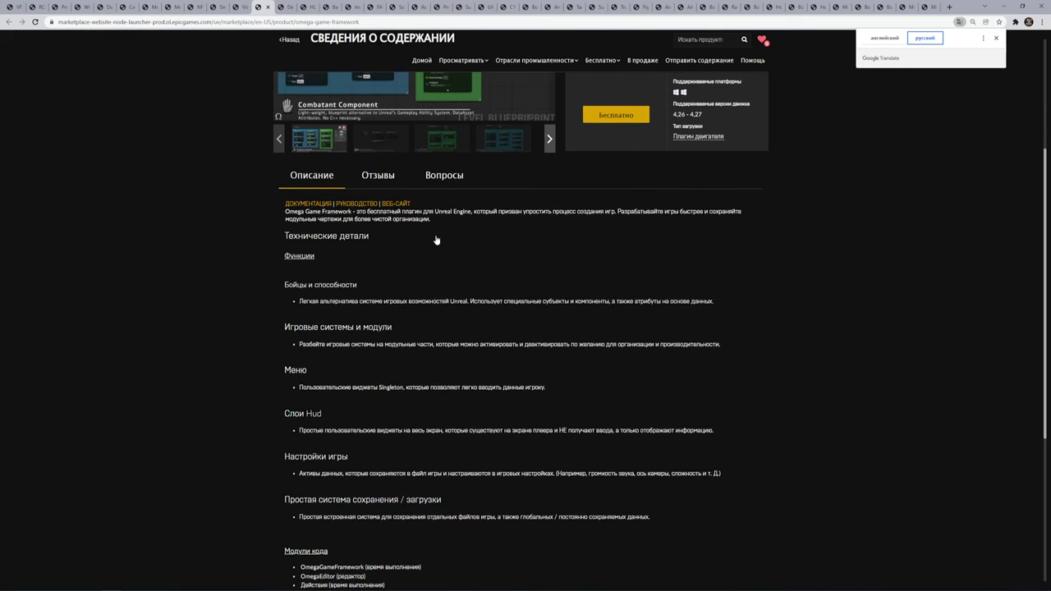
scroll(437, 240, up, 3)
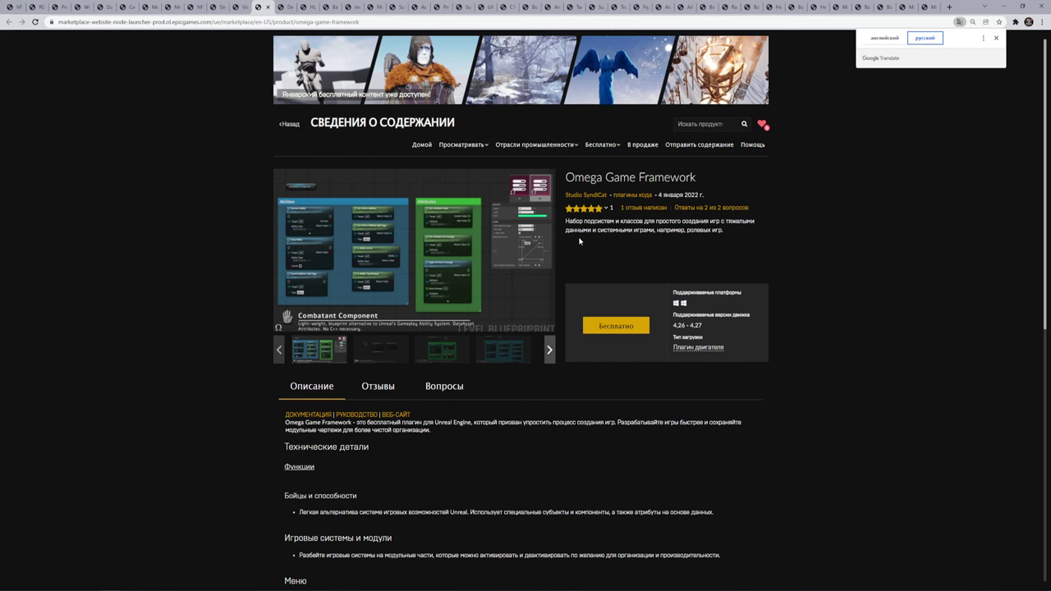
Switch to the Developer Note product page and translate it into Russian.
click(285, 10)
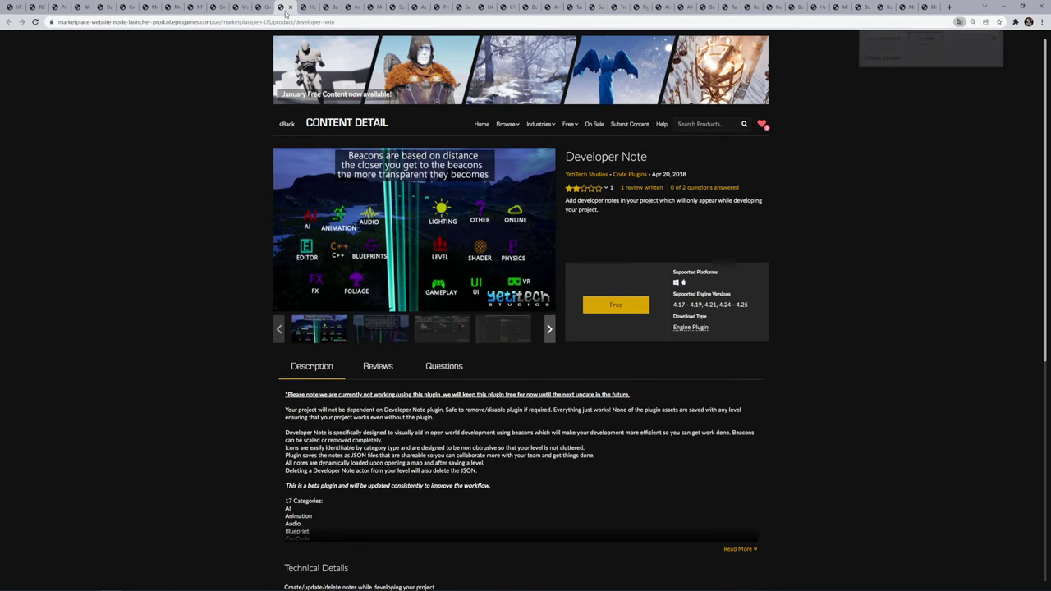
right_click(659, 230)
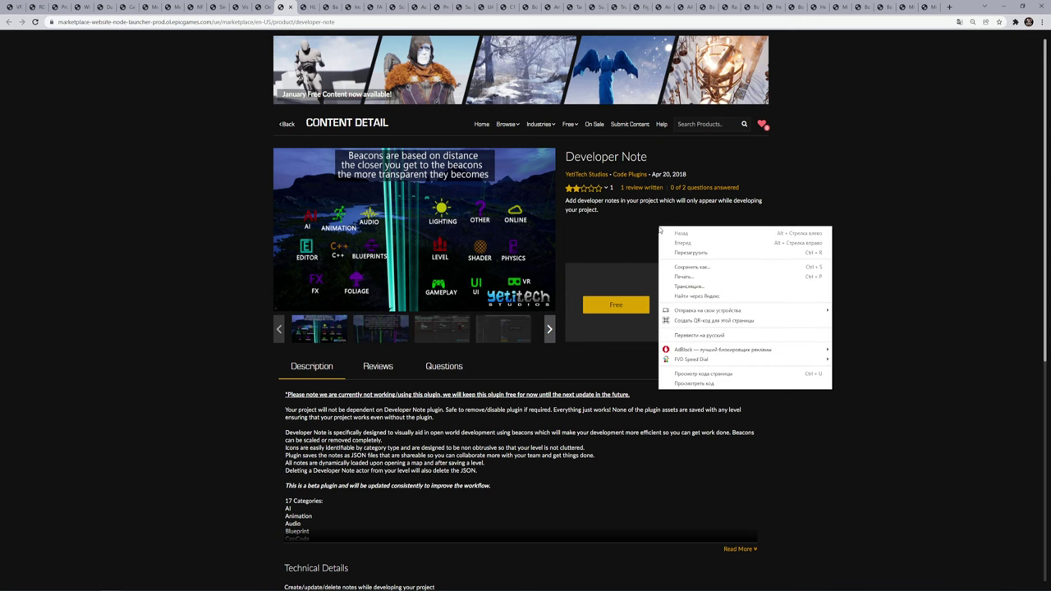
click(698, 337)
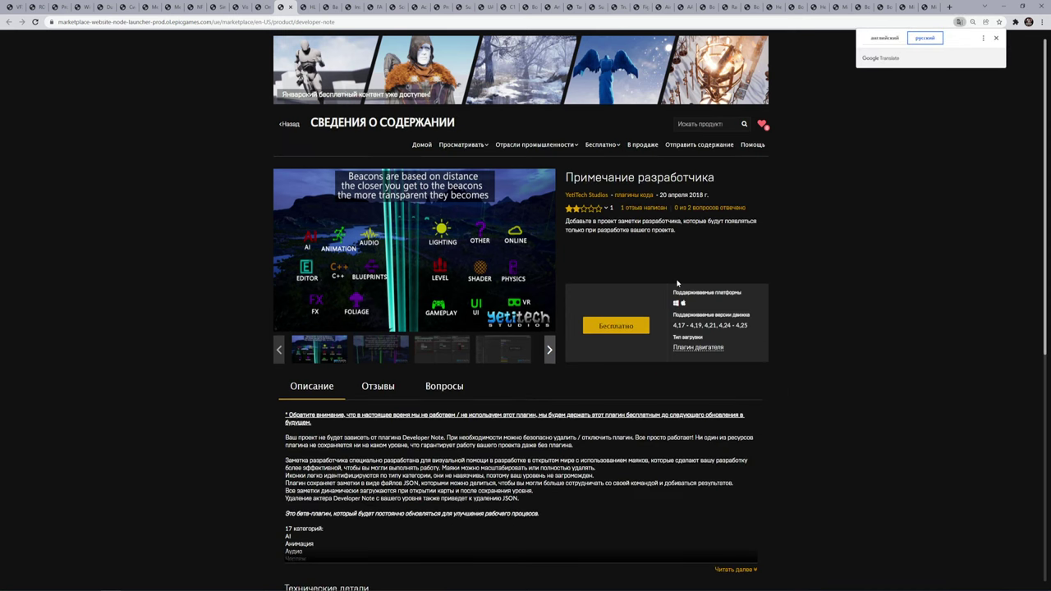
scroll(470, 379, down, 1)
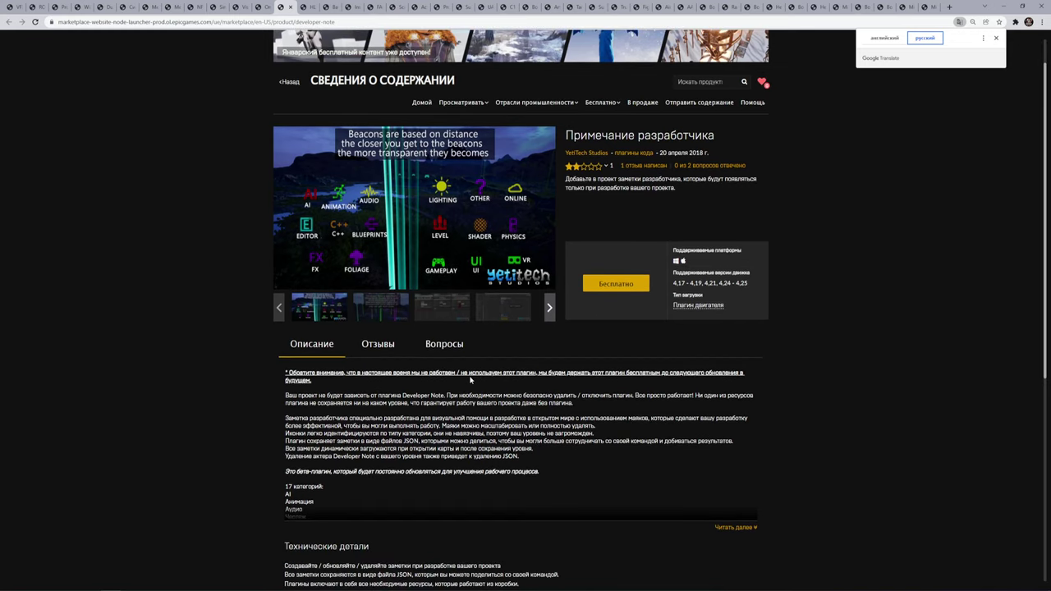
Step through the gallery to the JSON-notes screenshot, view it full-screen, then go to HLSL Material.
click(384, 318)
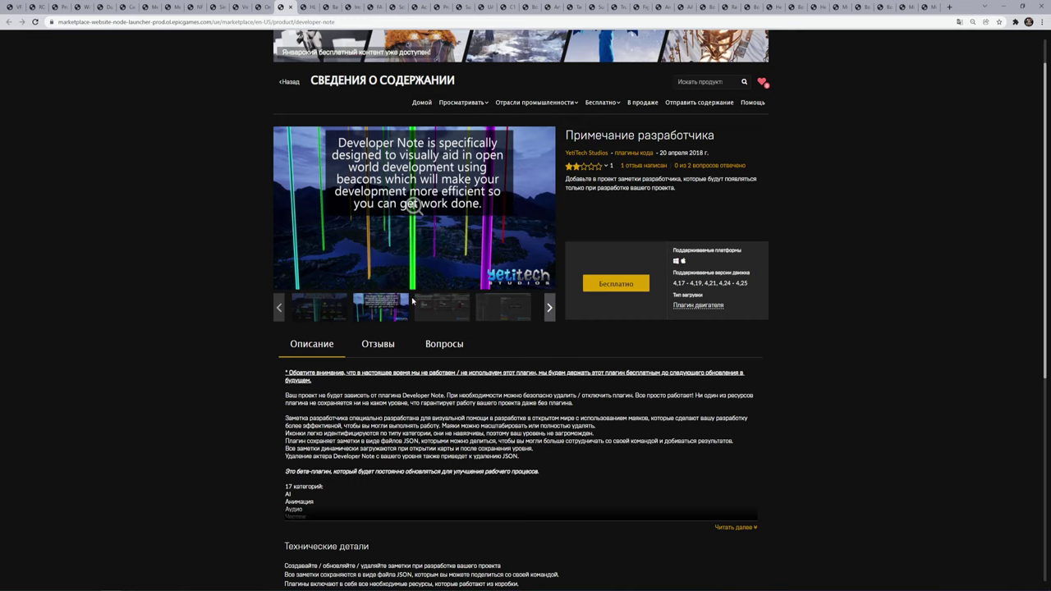
click(436, 316)
click(498, 314)
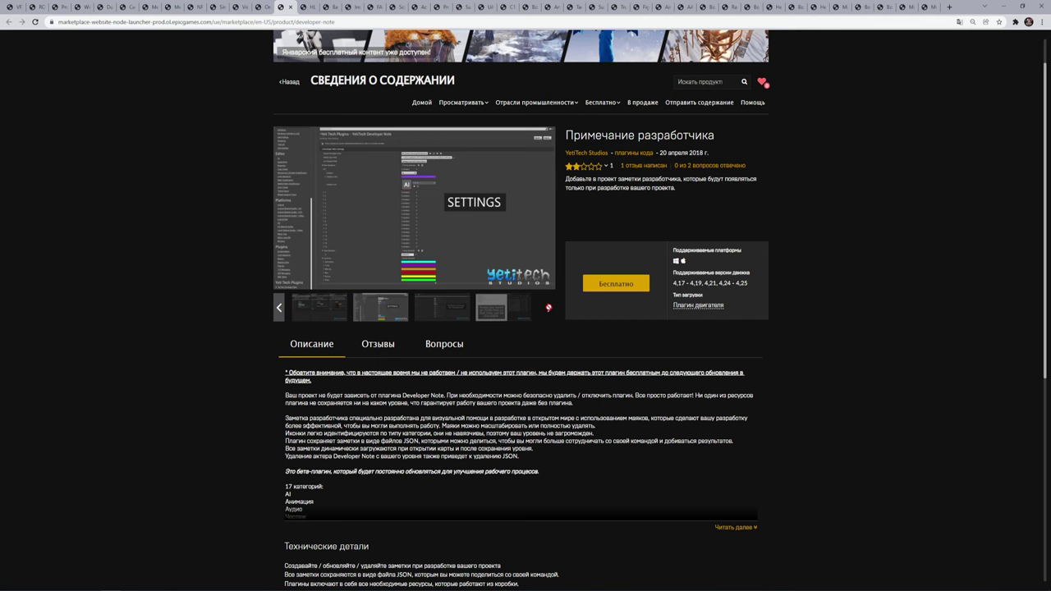
click(500, 312)
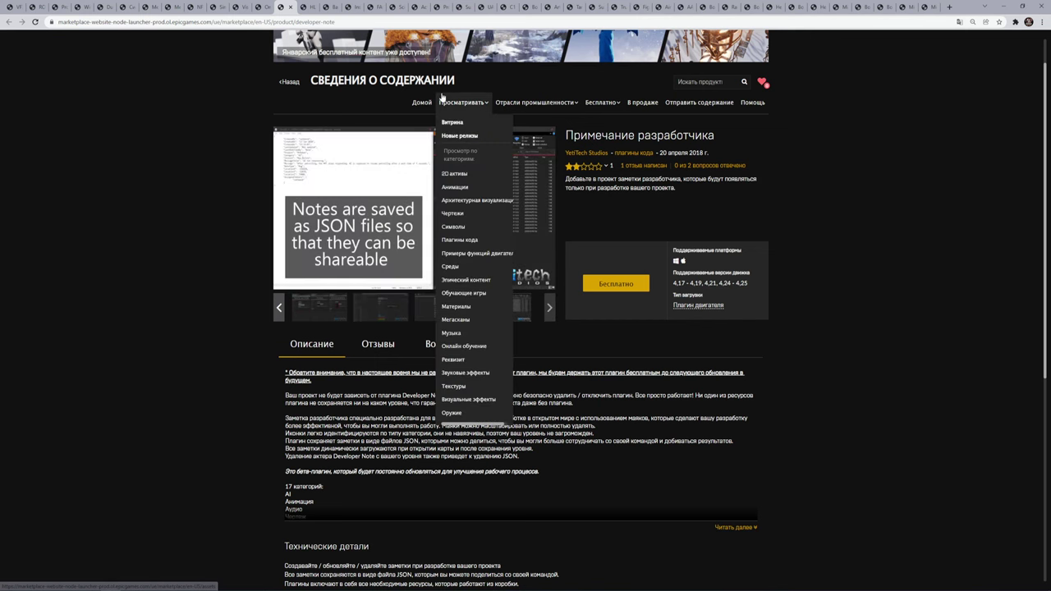
click(487, 198)
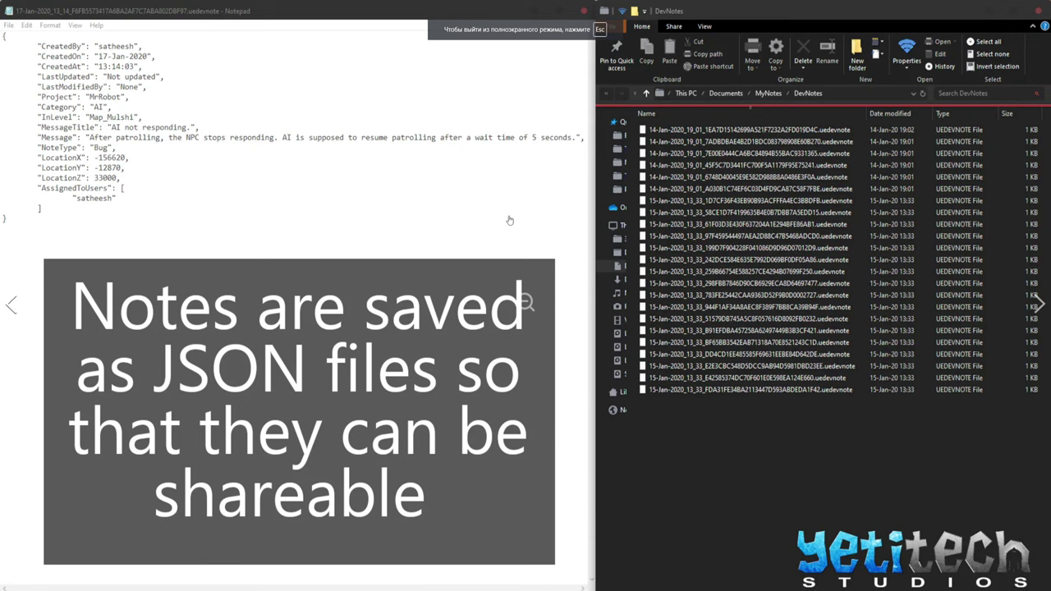
key(Escape)
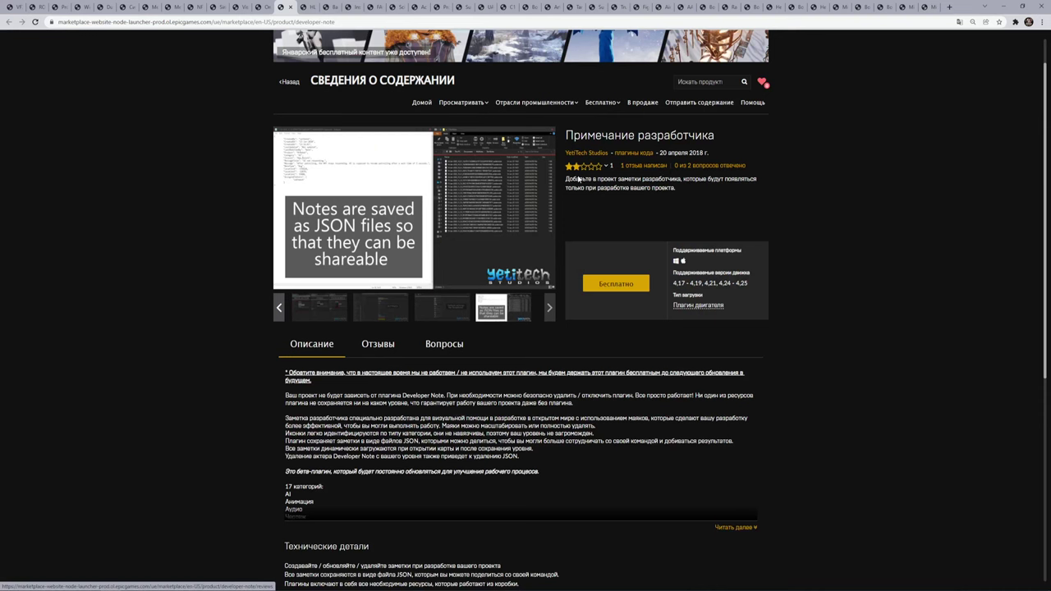
click(308, 6)
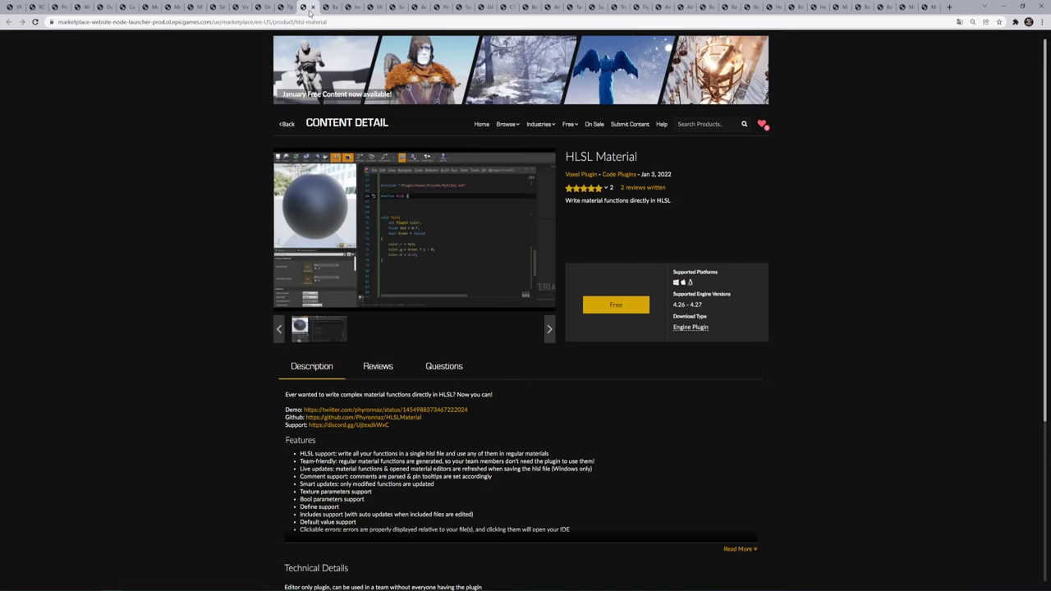
Translate the HLSL Material page into Russian.
right_click(716, 234)
click(634, 417)
scroll(624, 400, down, 1)
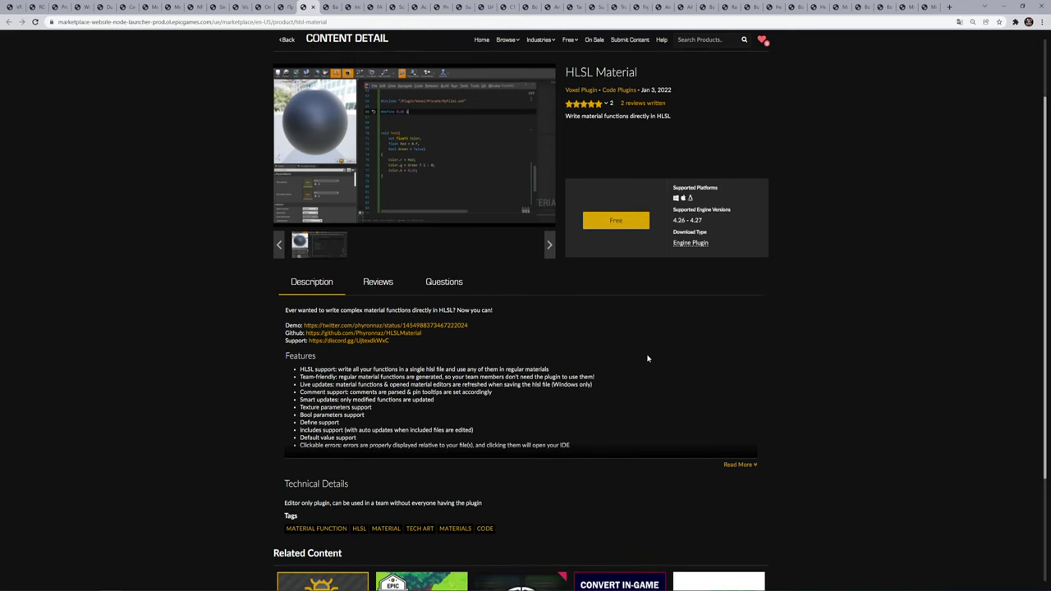
right_click(691, 351)
click(742, 461)
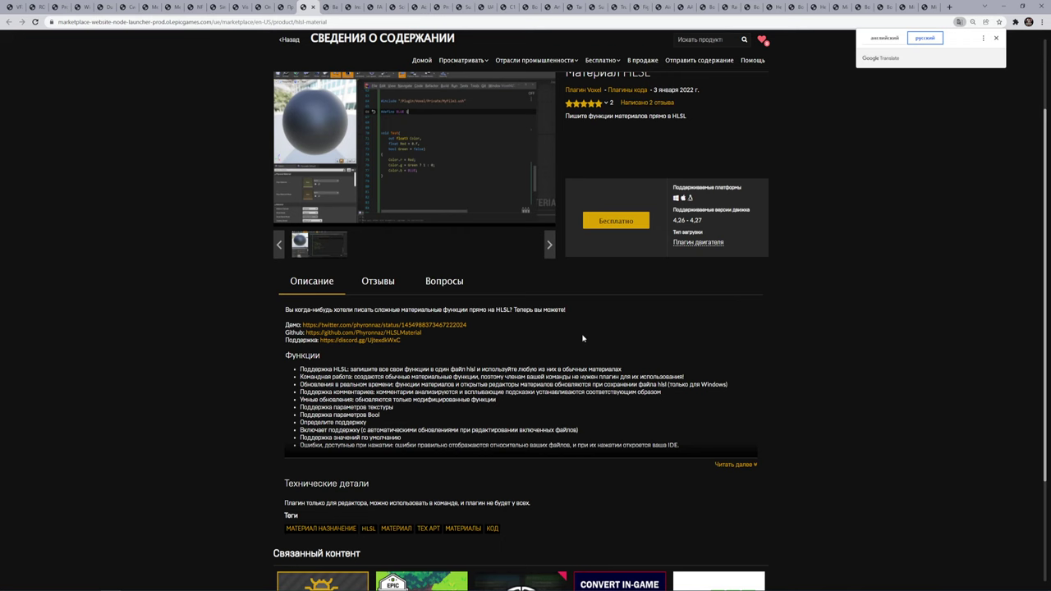
Watch the HLSL Material gallery preview full-screen, then move to the Basic Foot IK System page.
click(413, 143)
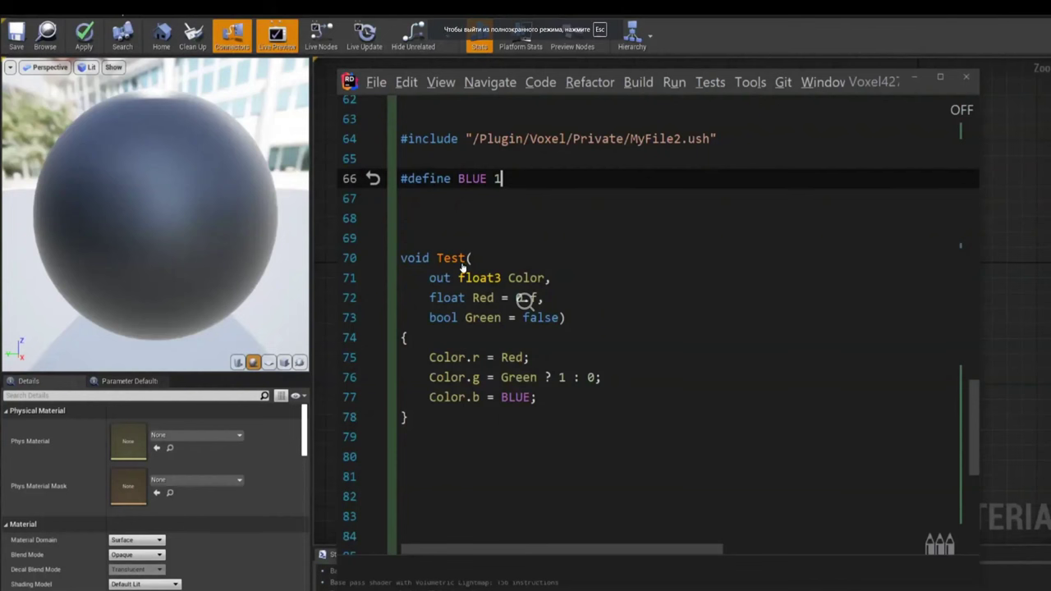
key(Escape)
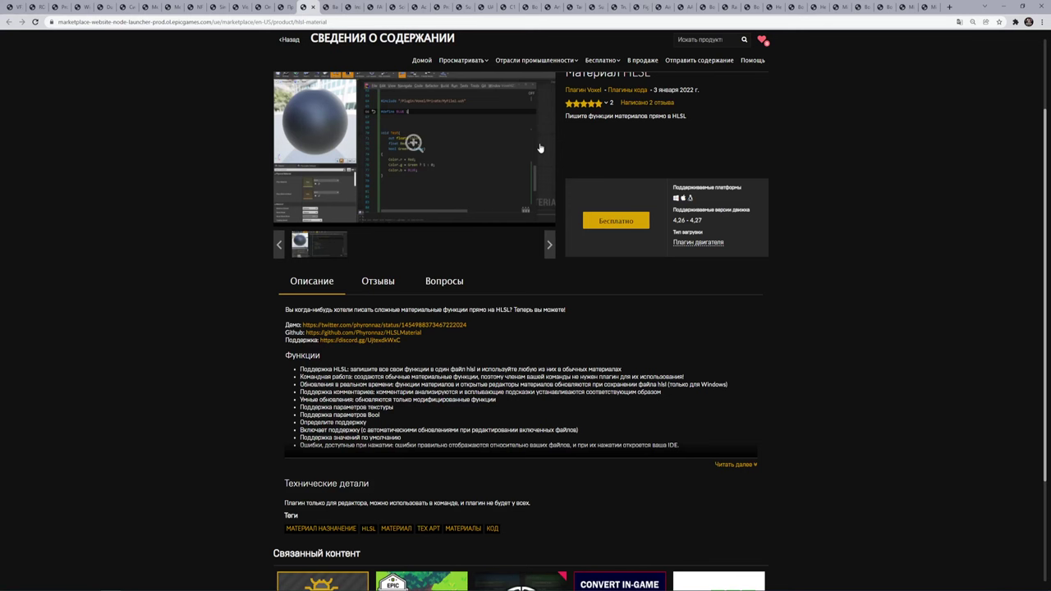
scroll(494, 207, up, 2)
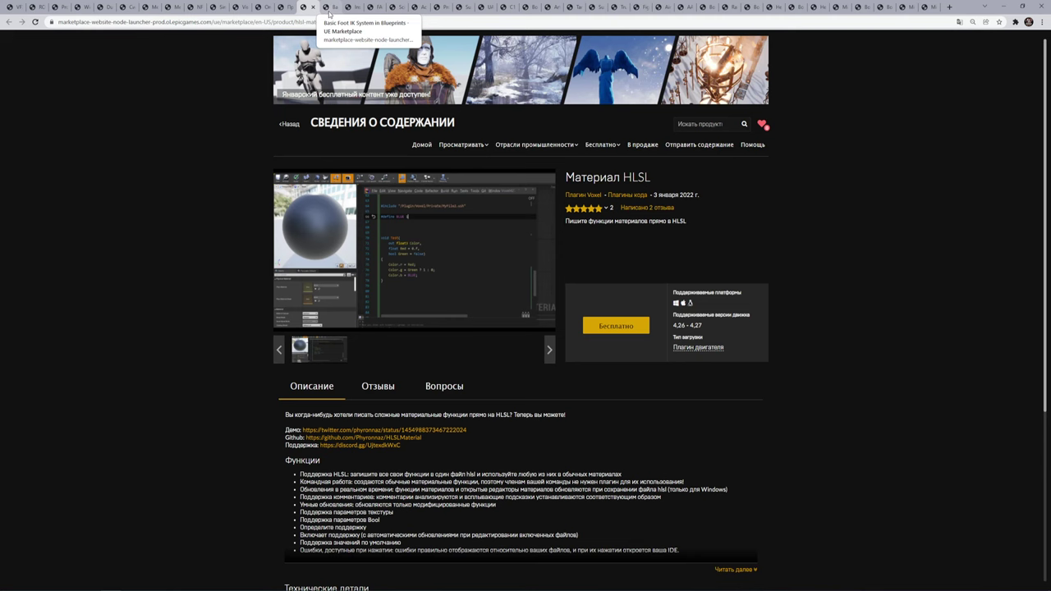
click(329, 13)
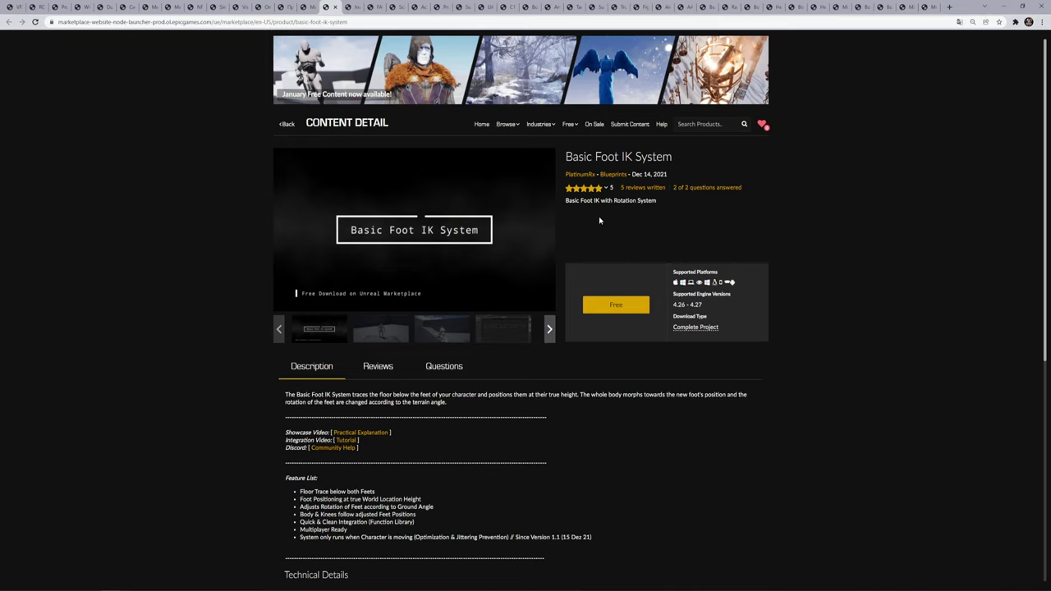
Translate the Basic Foot IK System page into Russian and scroll through its description.
right_click(641, 221)
click(682, 329)
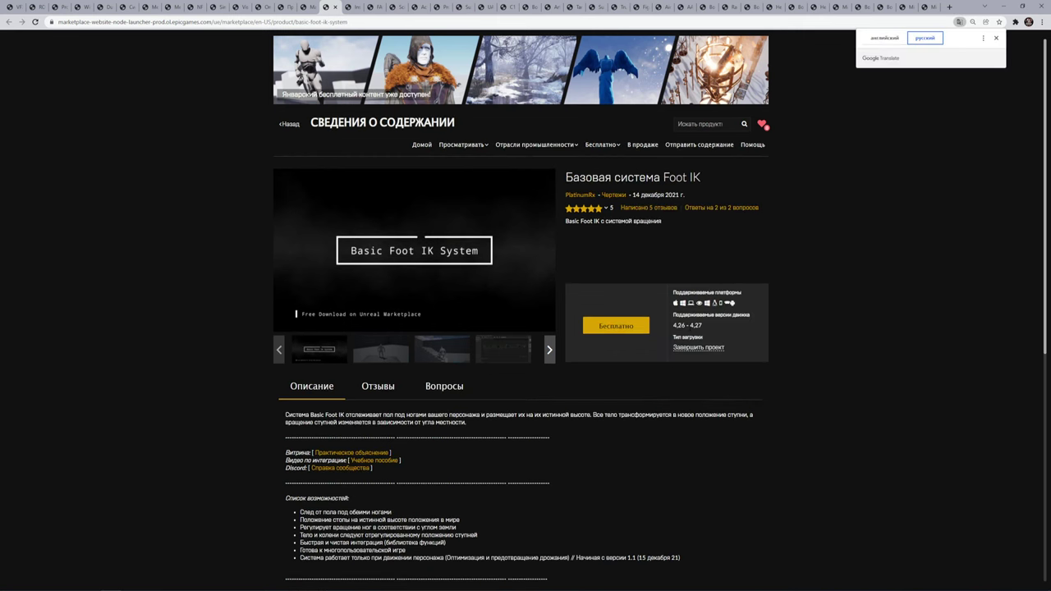
scroll(489, 479, down, 1)
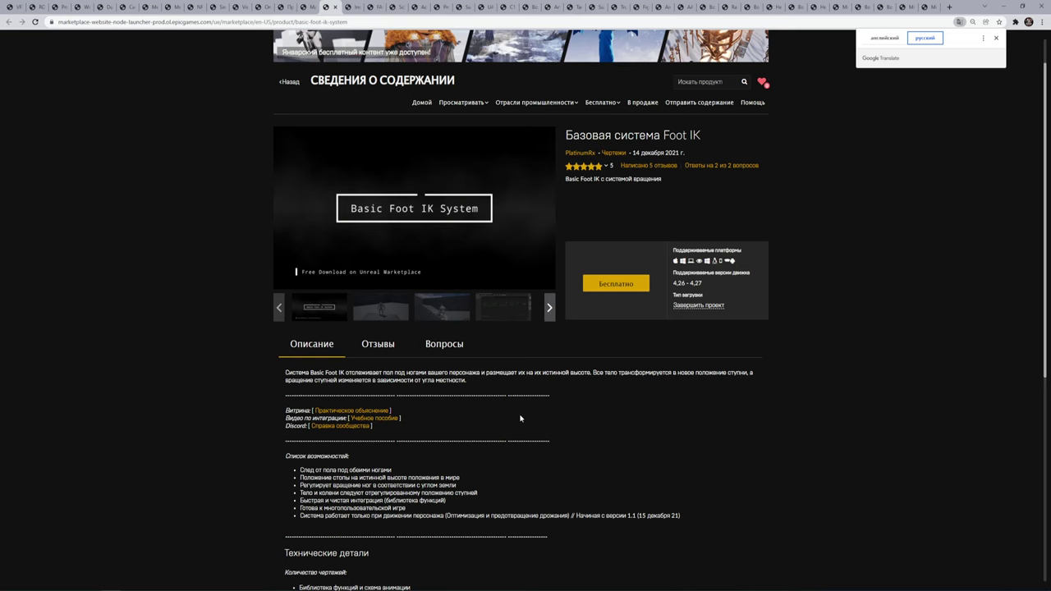
scroll(519, 418, down, 3)
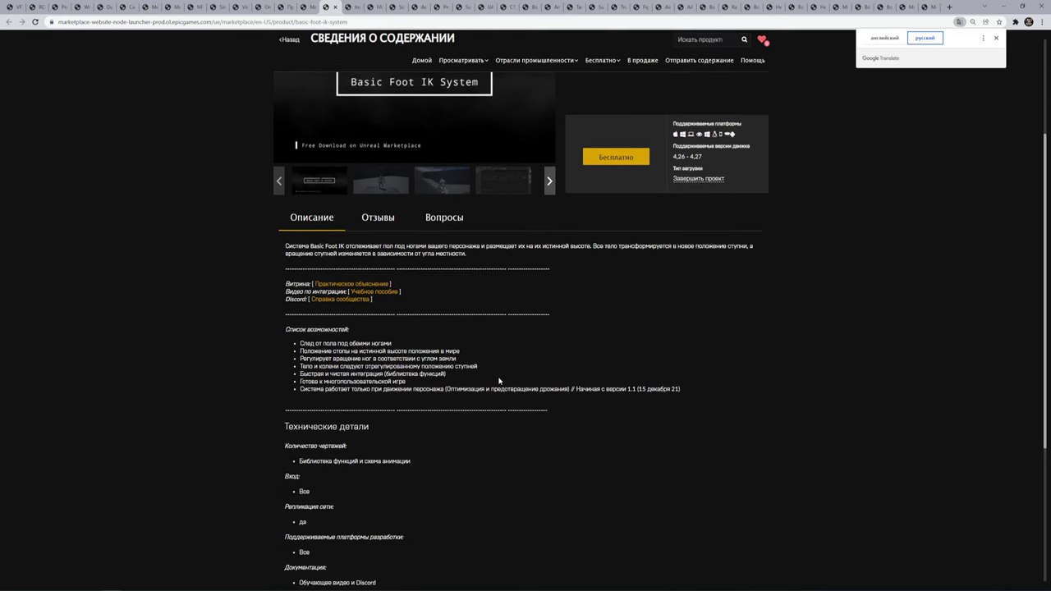
scroll(498, 380, down, 1)
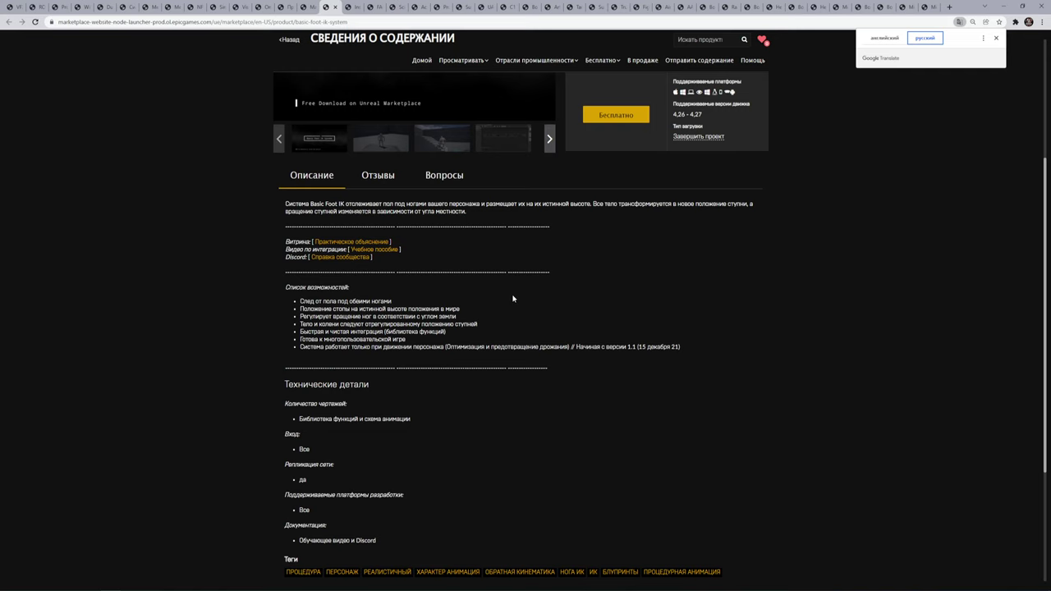
scroll(488, 279, up, 2)
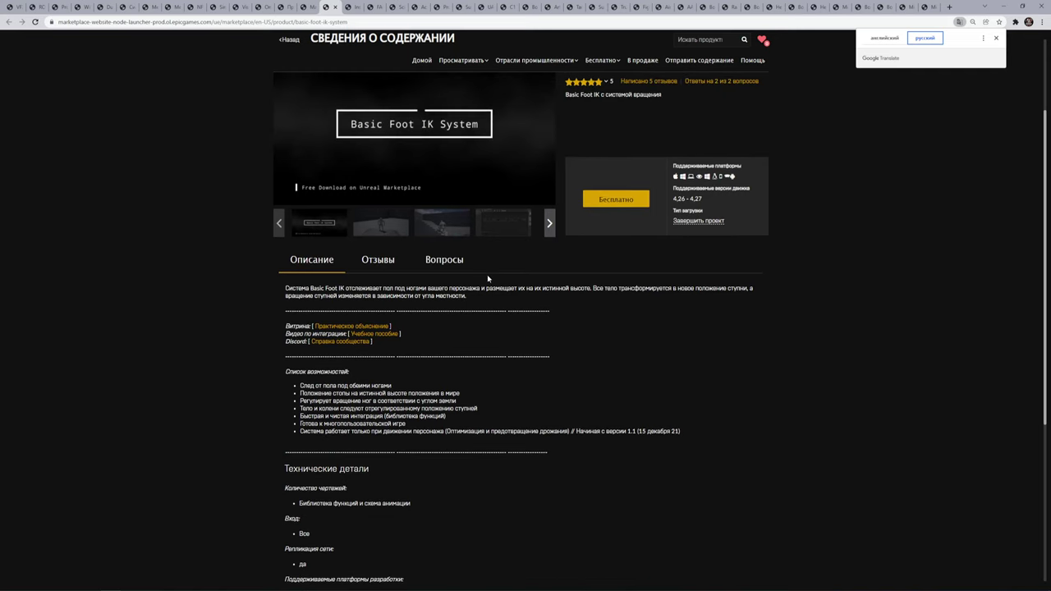
Browse the stairs, Blueprint and Animation graph screenshots, viewing the last one full-screen.
click(444, 220)
click(381, 227)
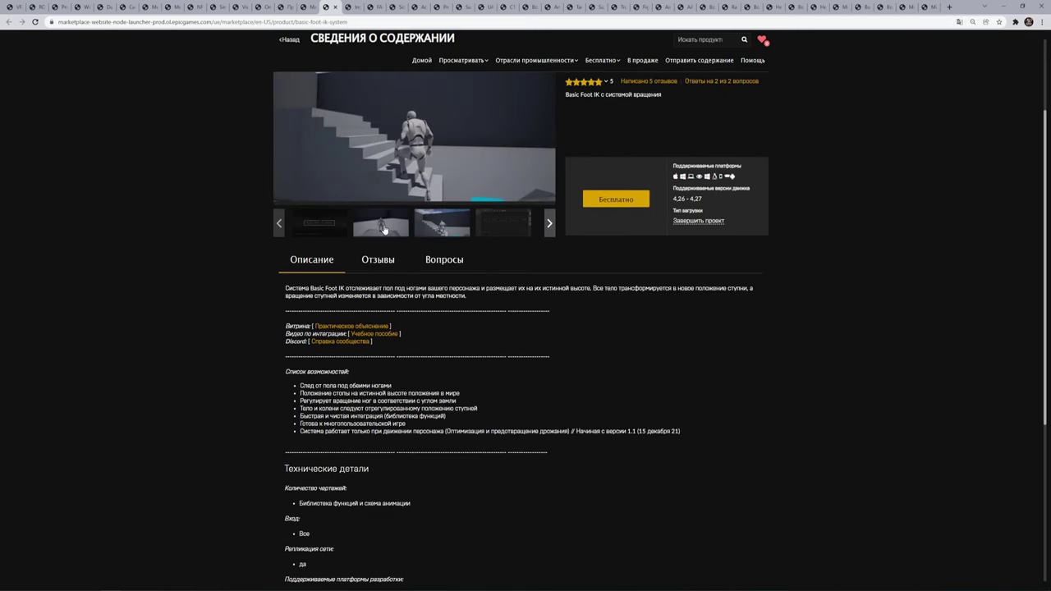
click(511, 227)
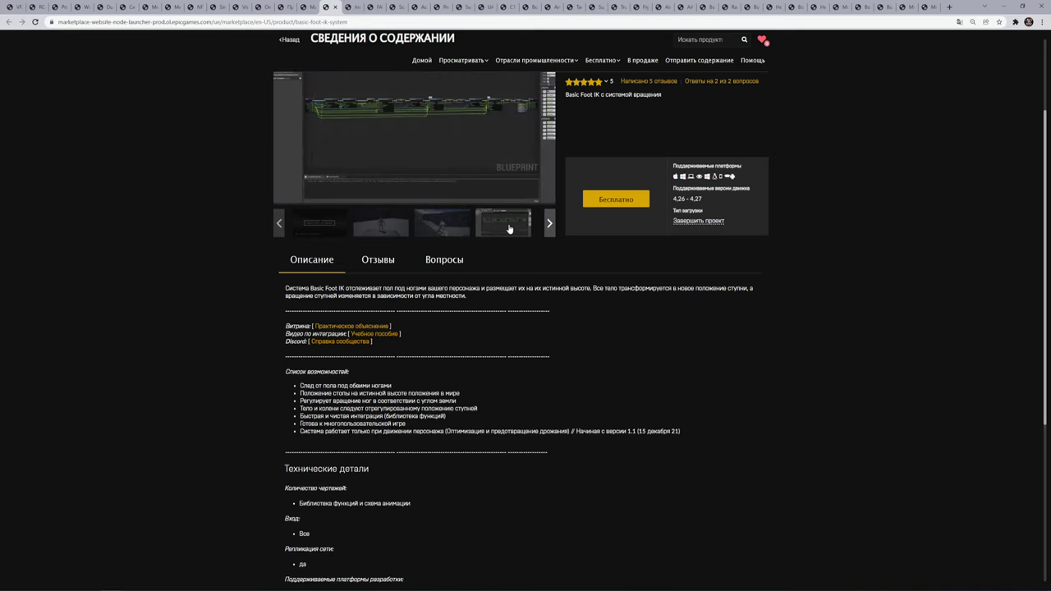
click(548, 224)
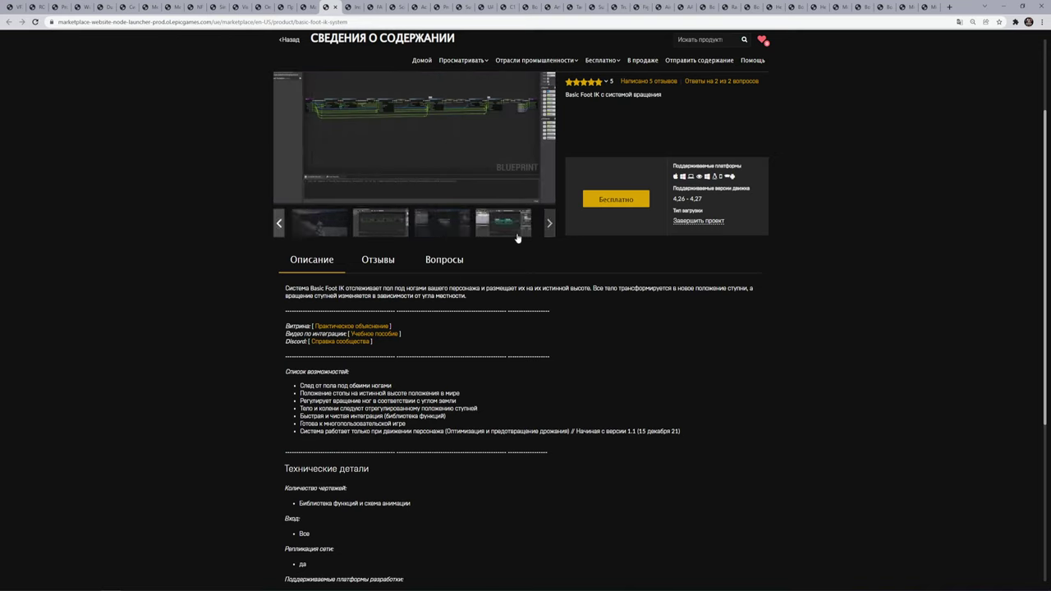
click(501, 231)
click(450, 229)
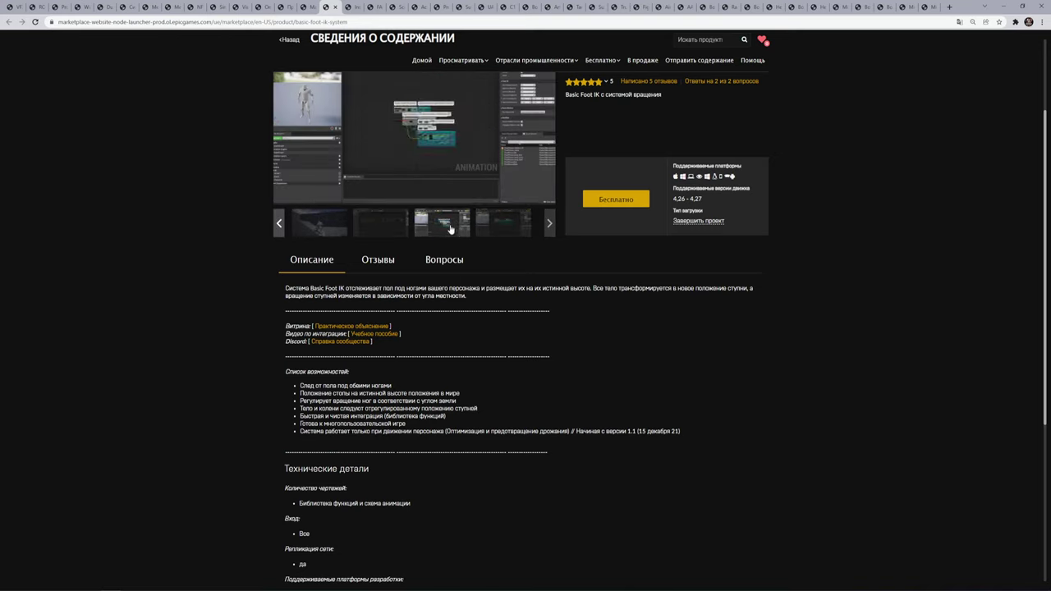
click(502, 229)
click(416, 121)
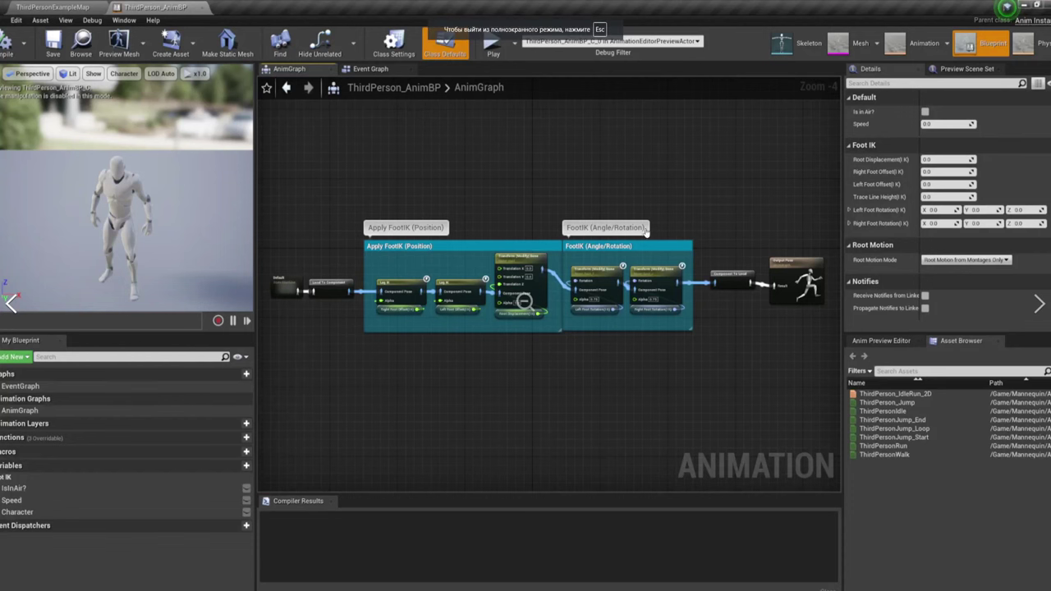
click(642, 367)
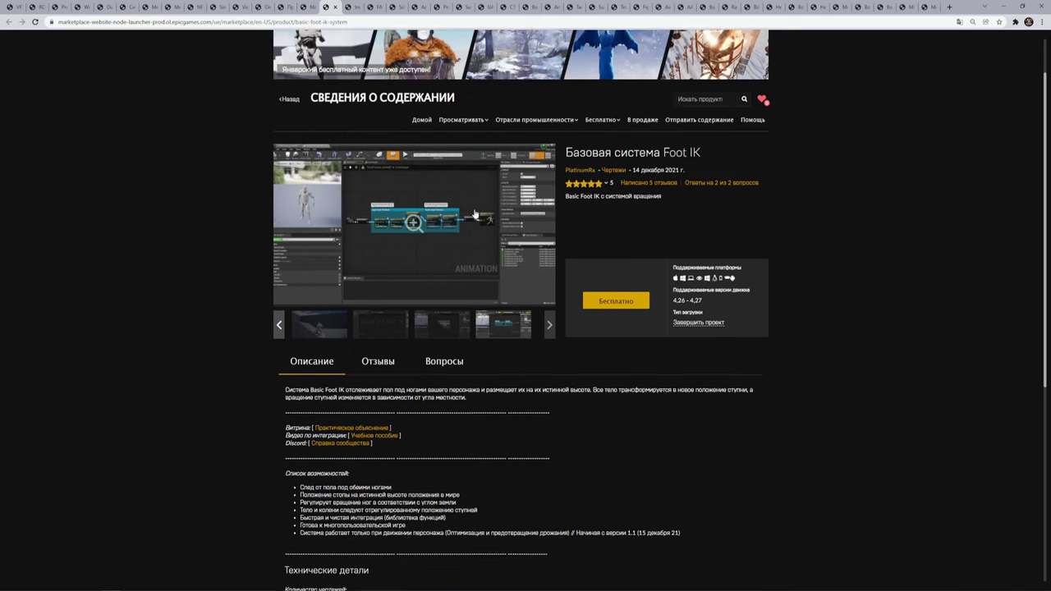
Switch to the Instant Terra product page and translate it into Russian.
click(351, 8)
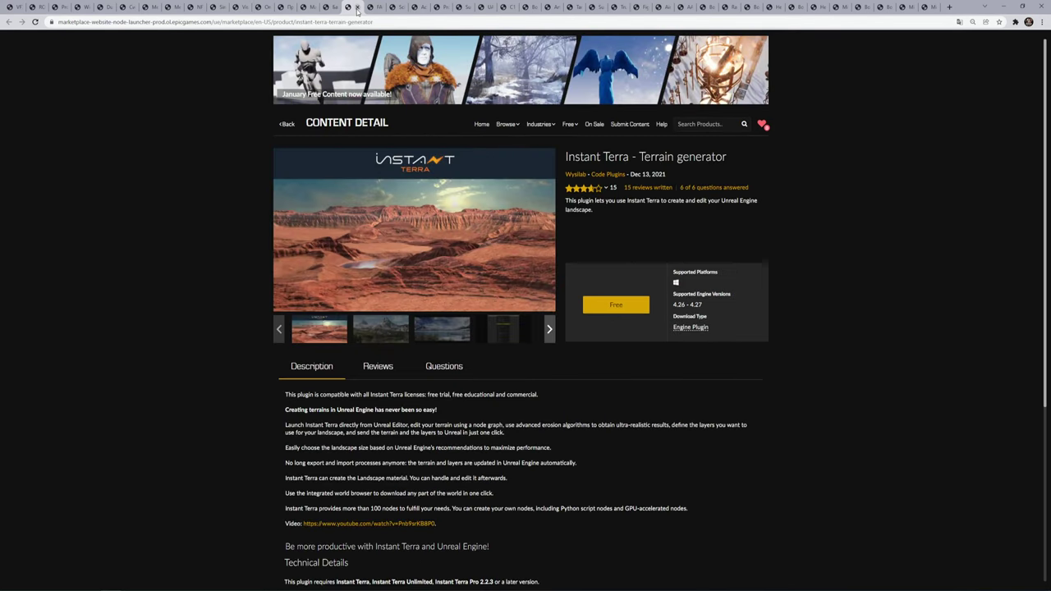
right_click(736, 236)
click(774, 345)
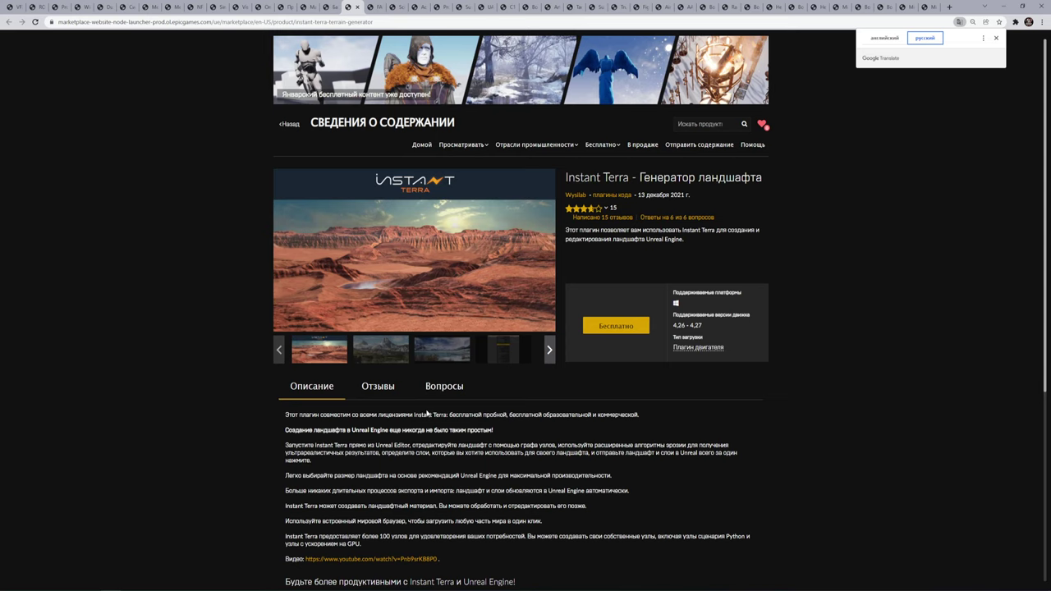
Step from the mountain and snowy lake images to the node-graph screenshot full-screen, then open FACEMOTION3D.
click(399, 361)
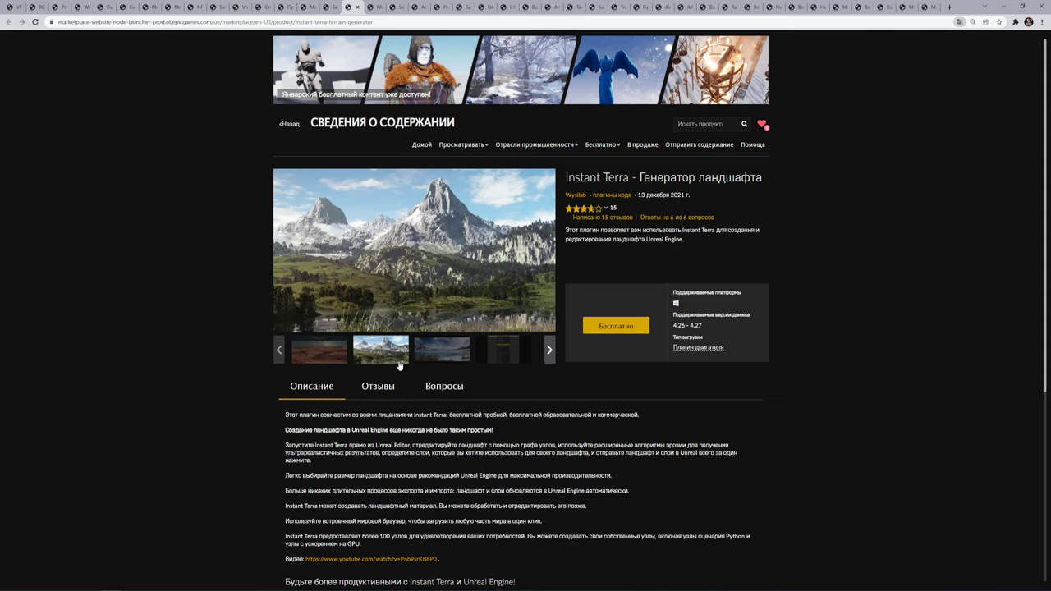
click(451, 350)
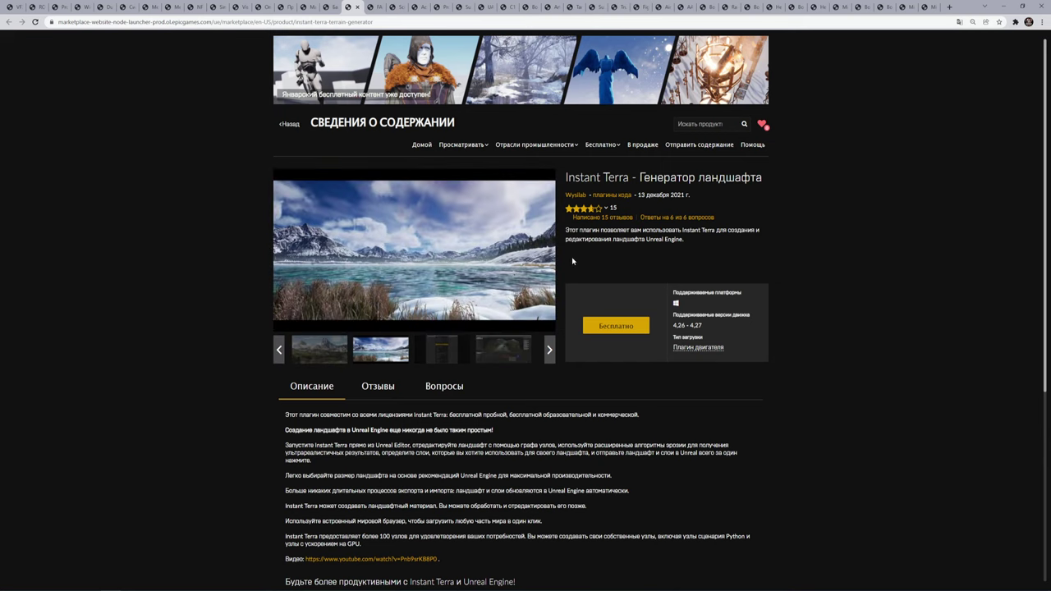
click(549, 351)
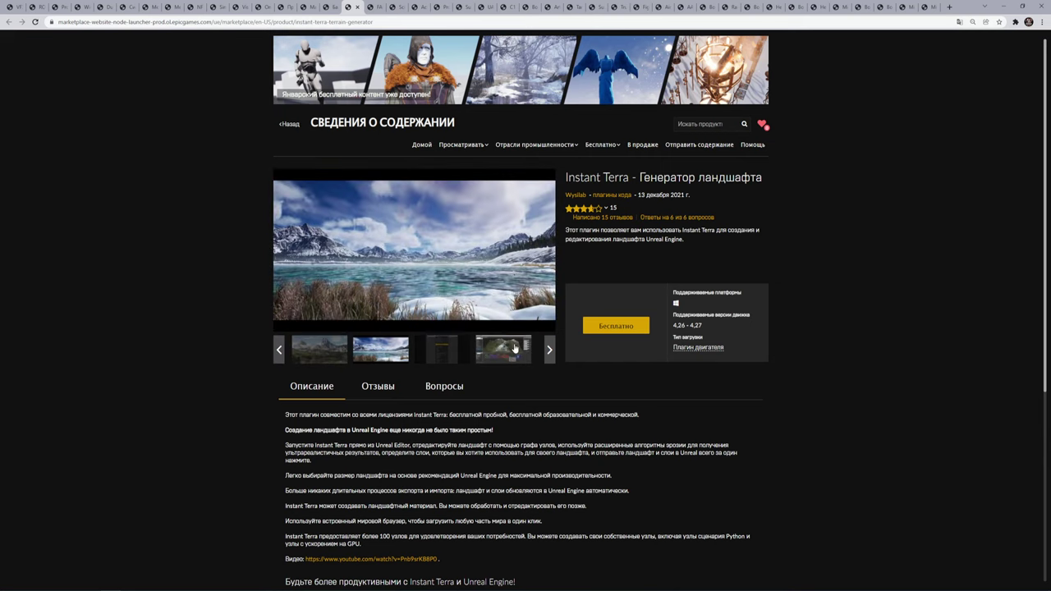
click(409, 299)
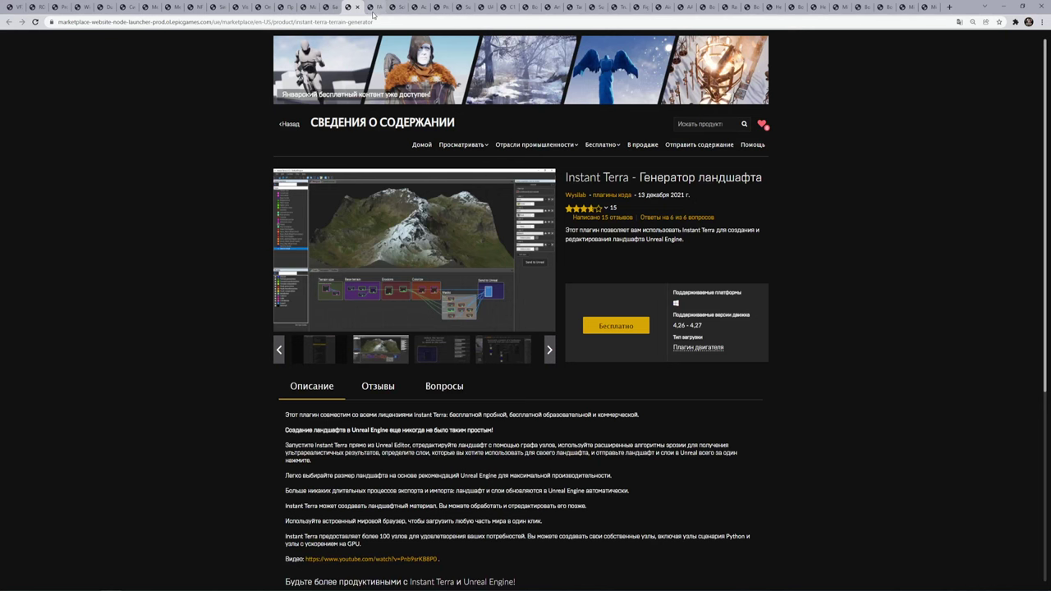
click(373, 10)
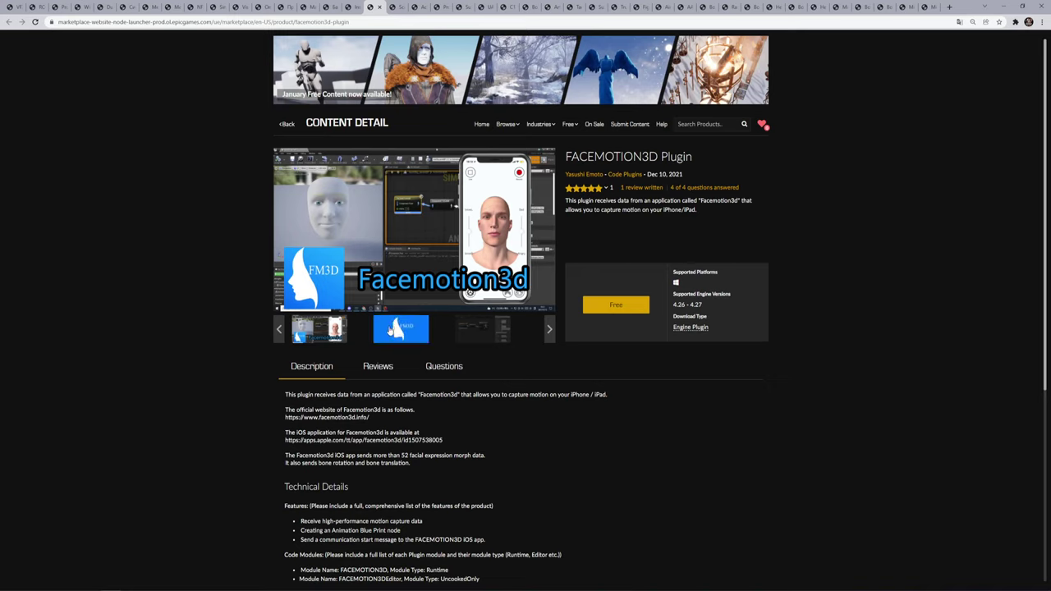
View the FM3D logo and third FACEMOTION3D screenshot, then go to the Sci-Fi Character 08 page.
click(390, 332)
click(484, 332)
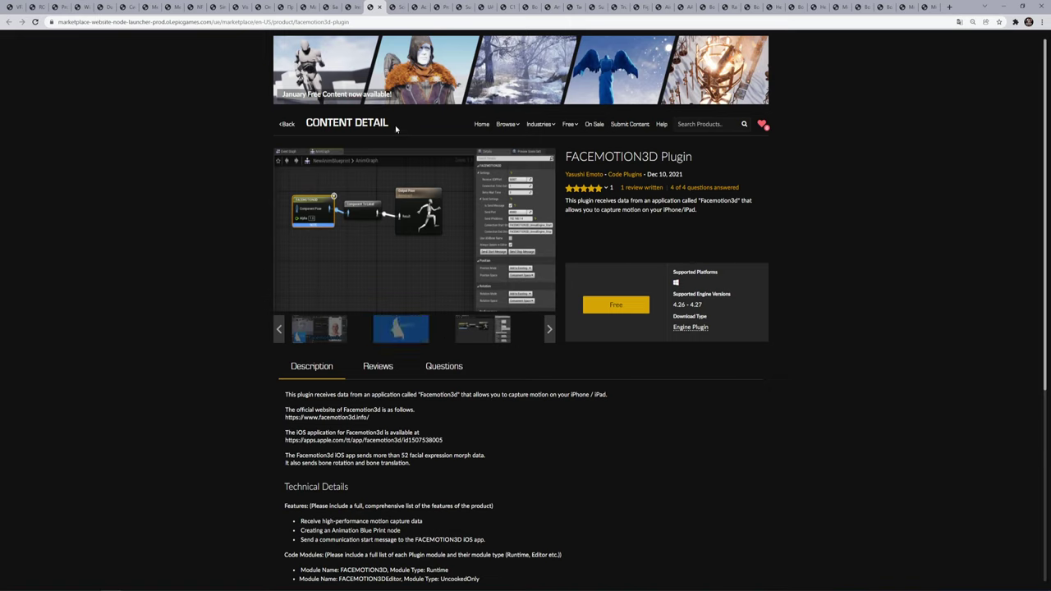
click(396, 10)
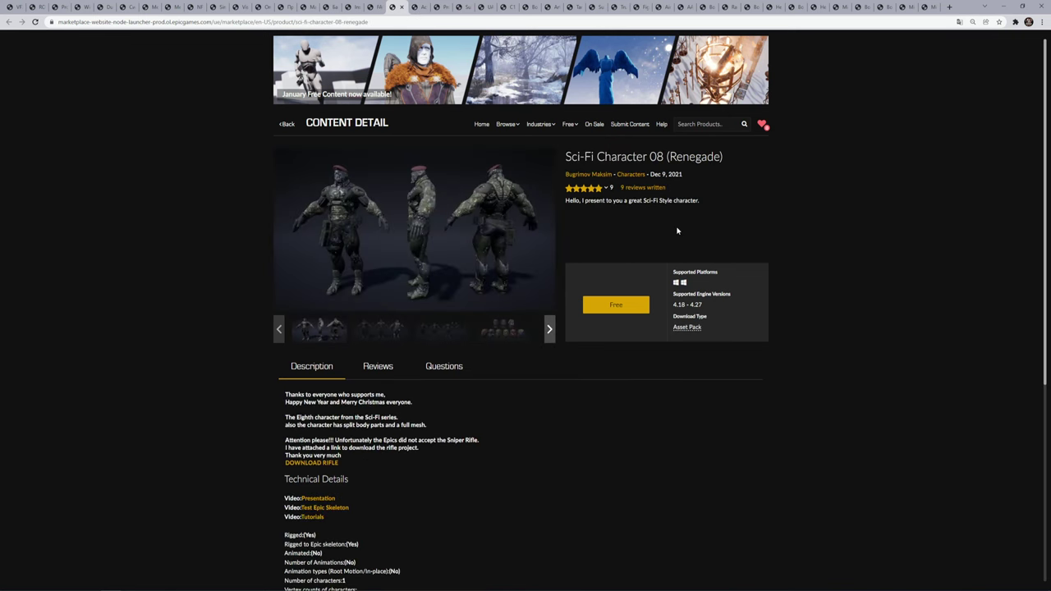
Browse the Renegade gallery full-screen to the Free! image, then show the T-pose and heads thumbnails.
click(336, 195)
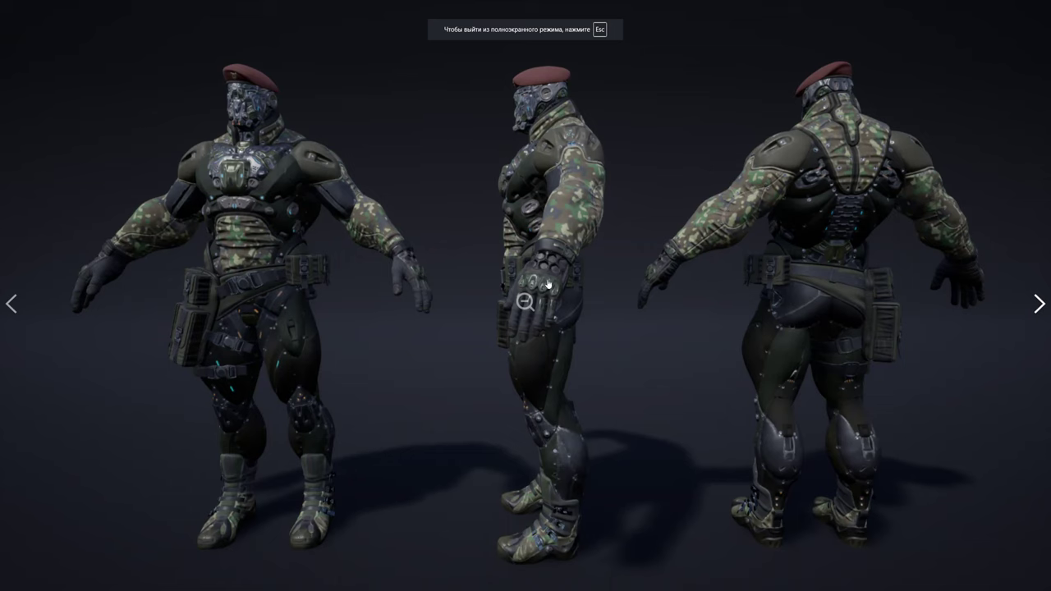
click(1035, 304)
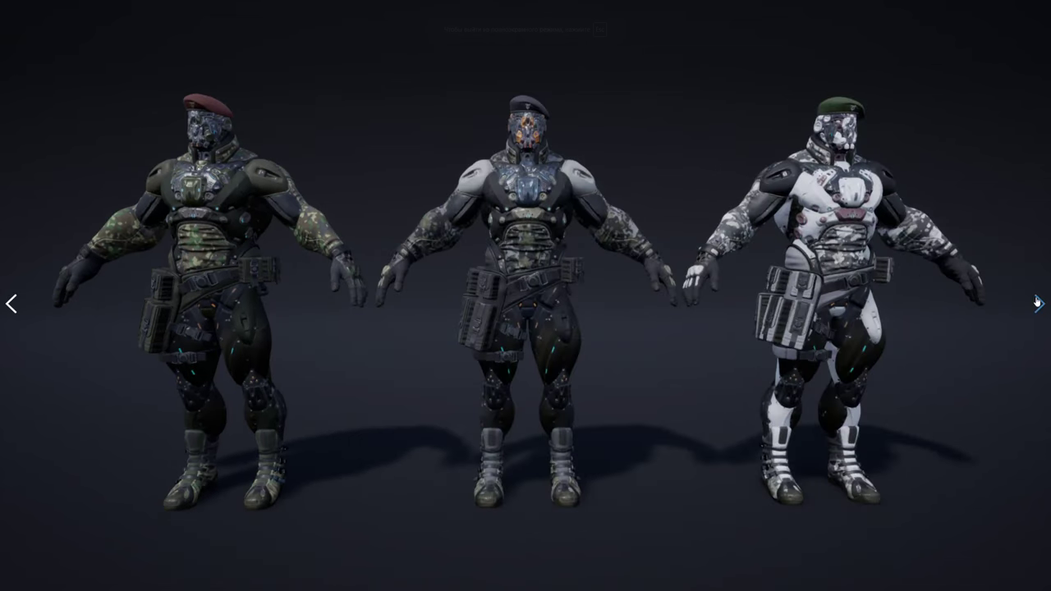
click(1036, 303)
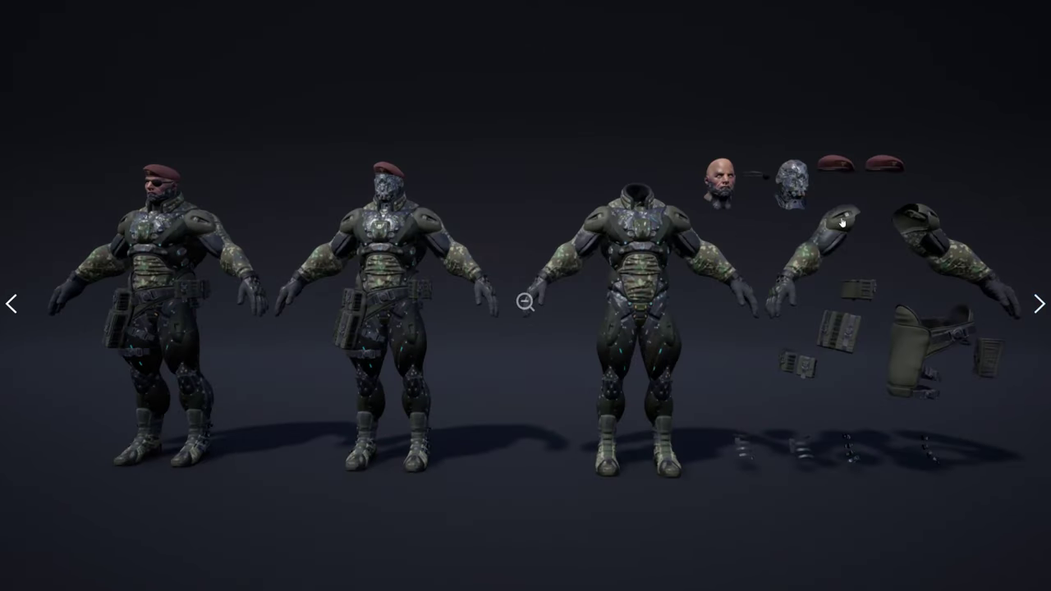
click(1037, 304)
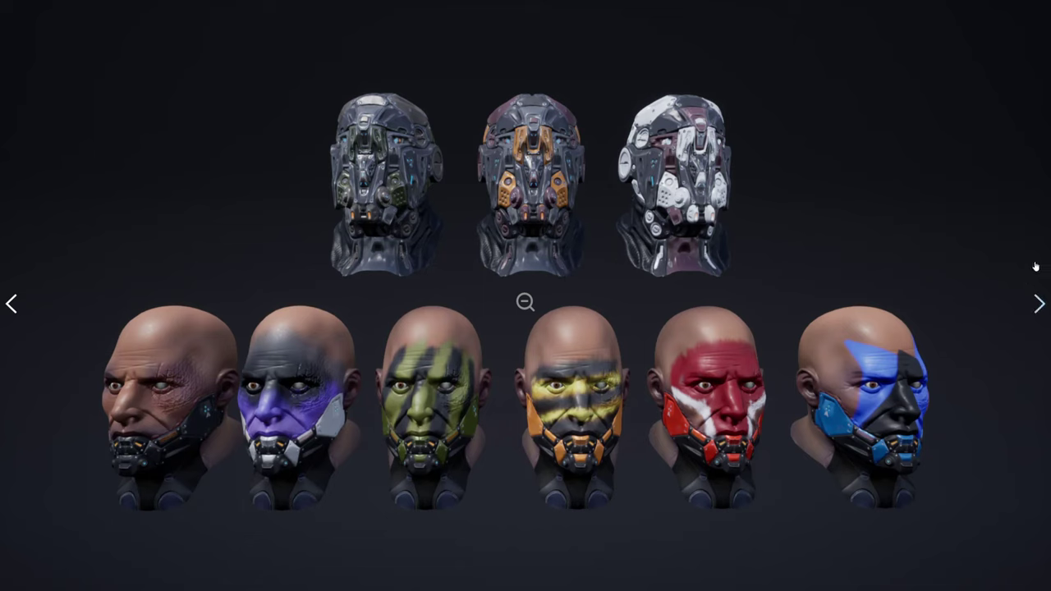
click(1037, 304)
key(Escape)
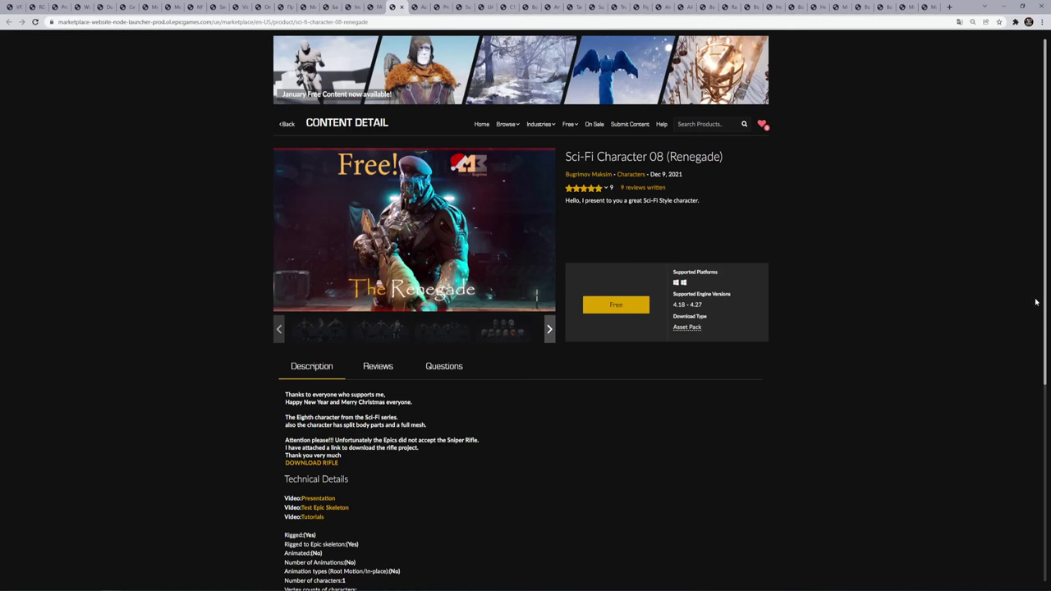
click(442, 329)
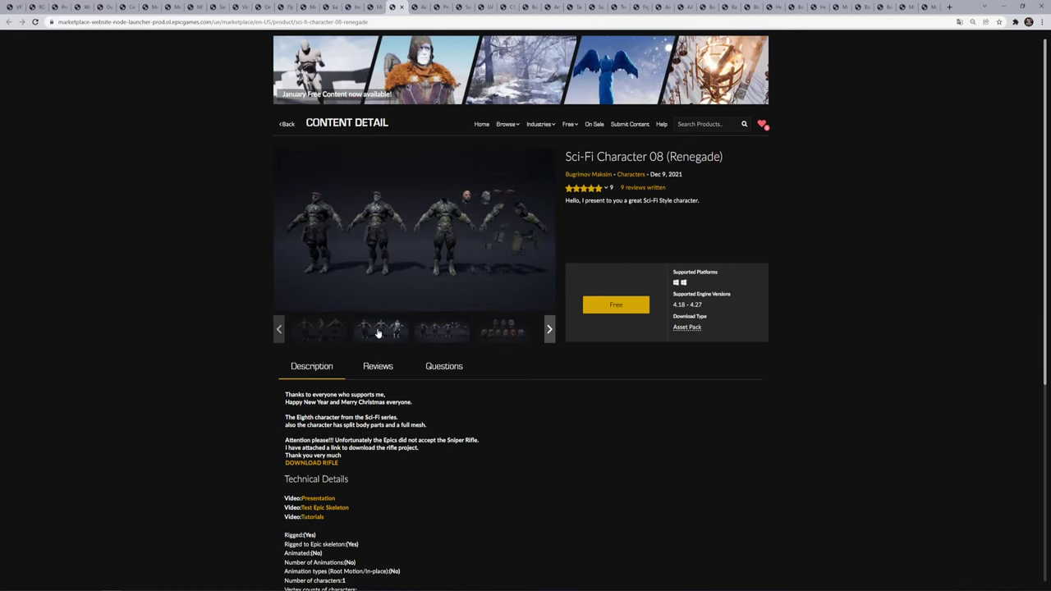
click(503, 330)
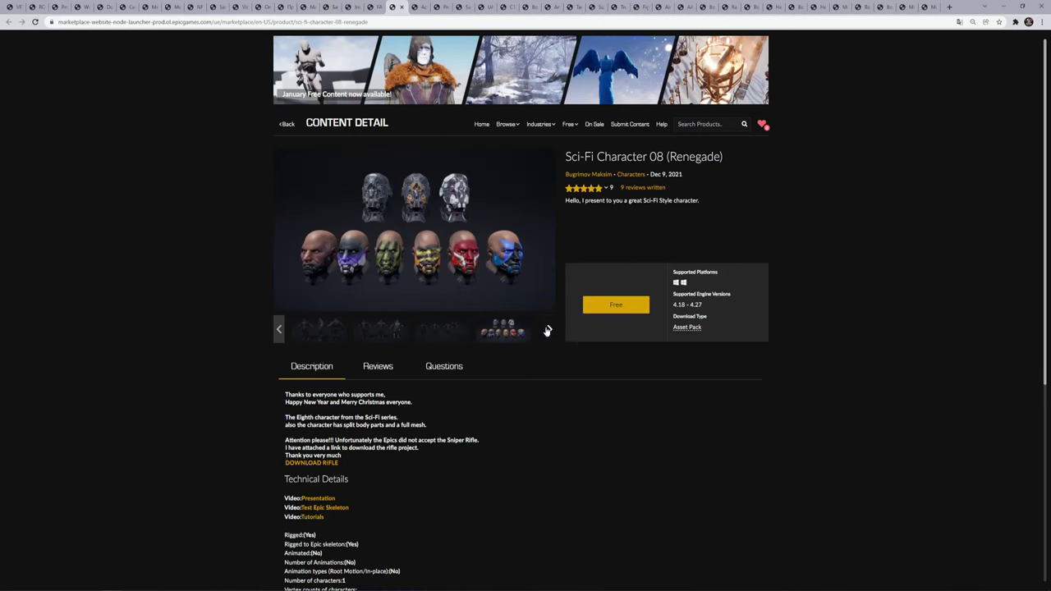
Translate the Sci-Fi Character 08 (Renegade) product page into Russian.
scroll(529, 238, down, 2)
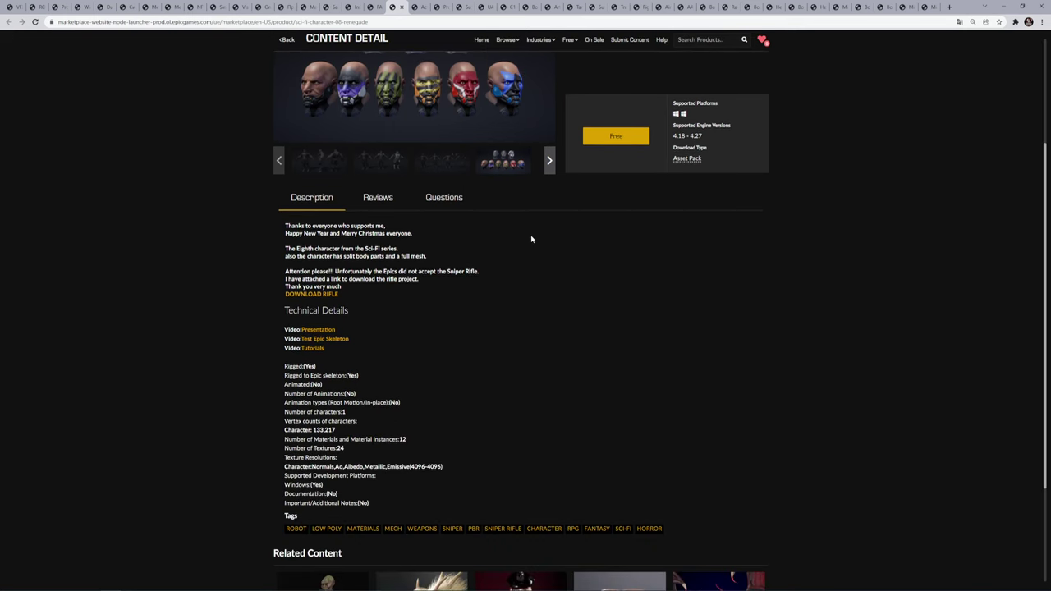
right_click(529, 302)
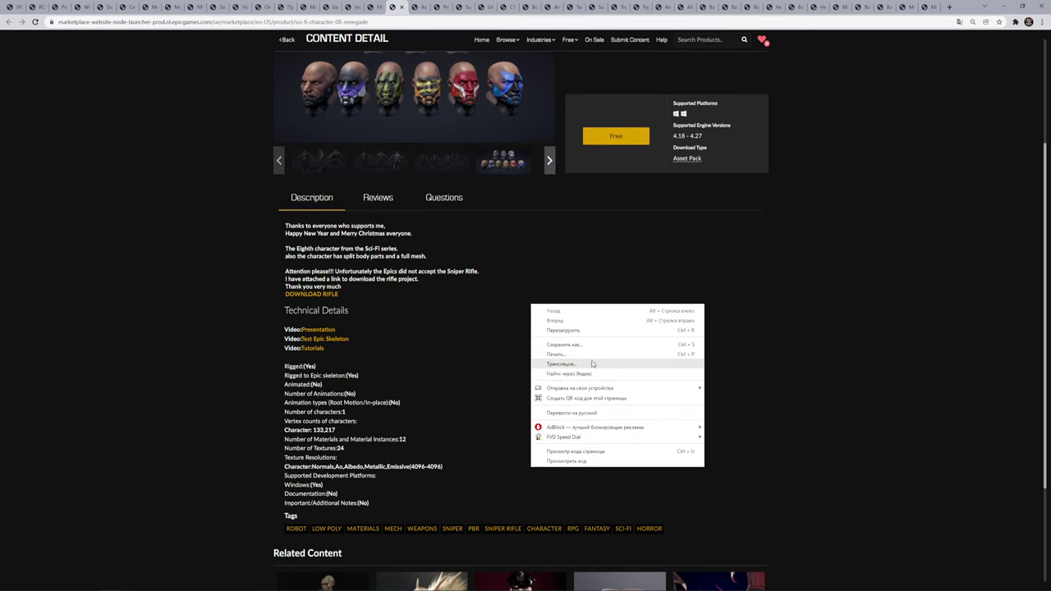
click(568, 414)
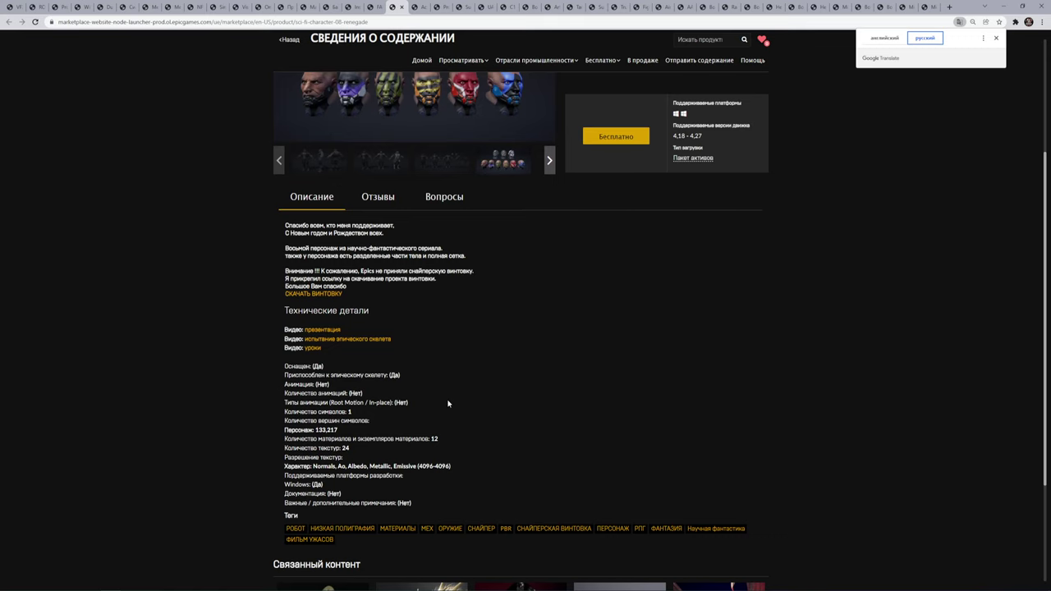
scroll(449, 403, up, 1)
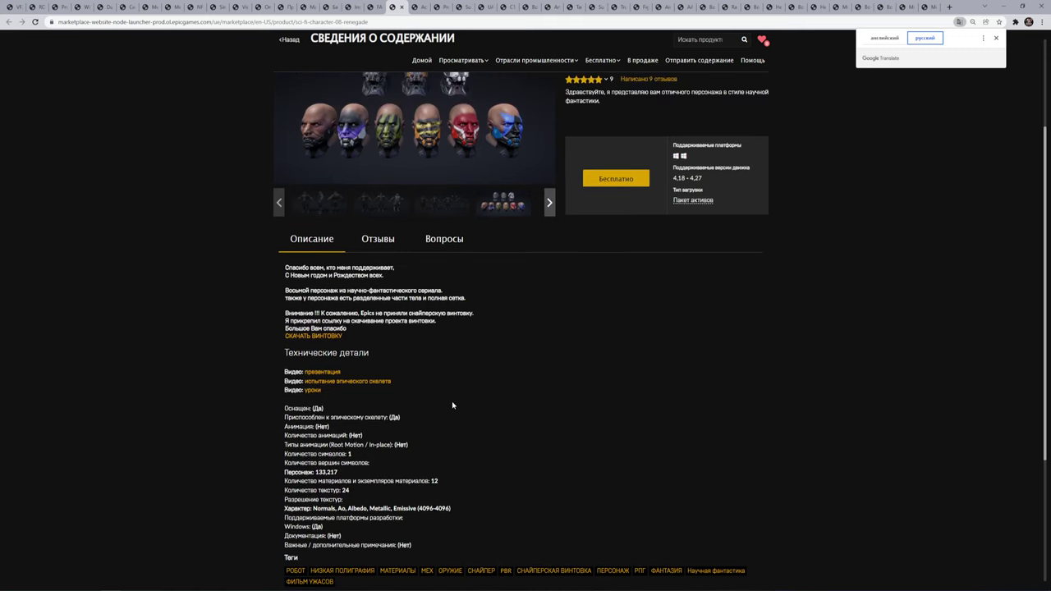
scroll(460, 413, up, 2)
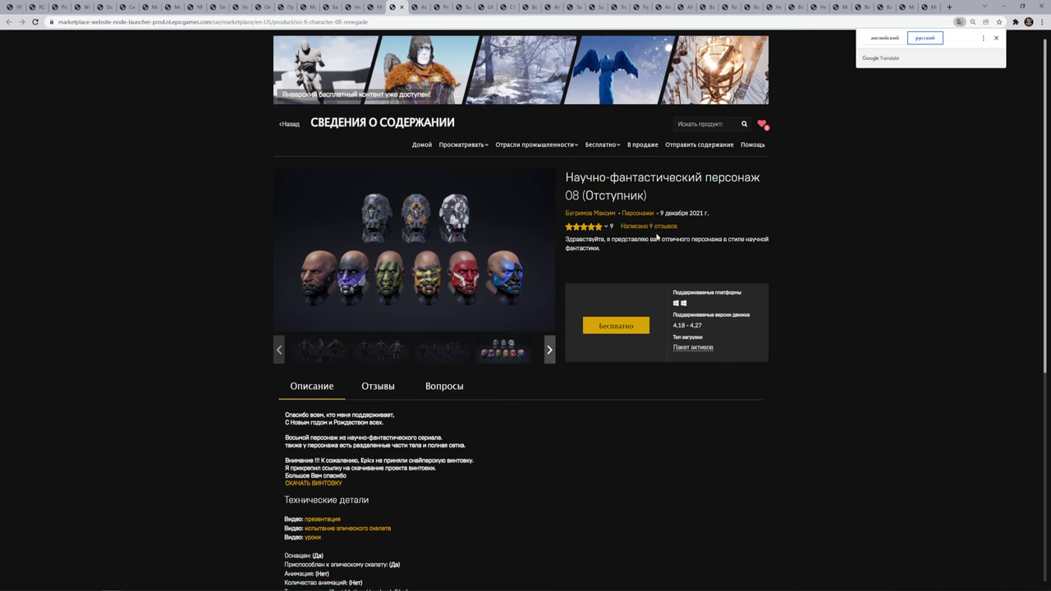
Switch to the ActorCore Sample Motions page and translate it into Russian.
click(417, 8)
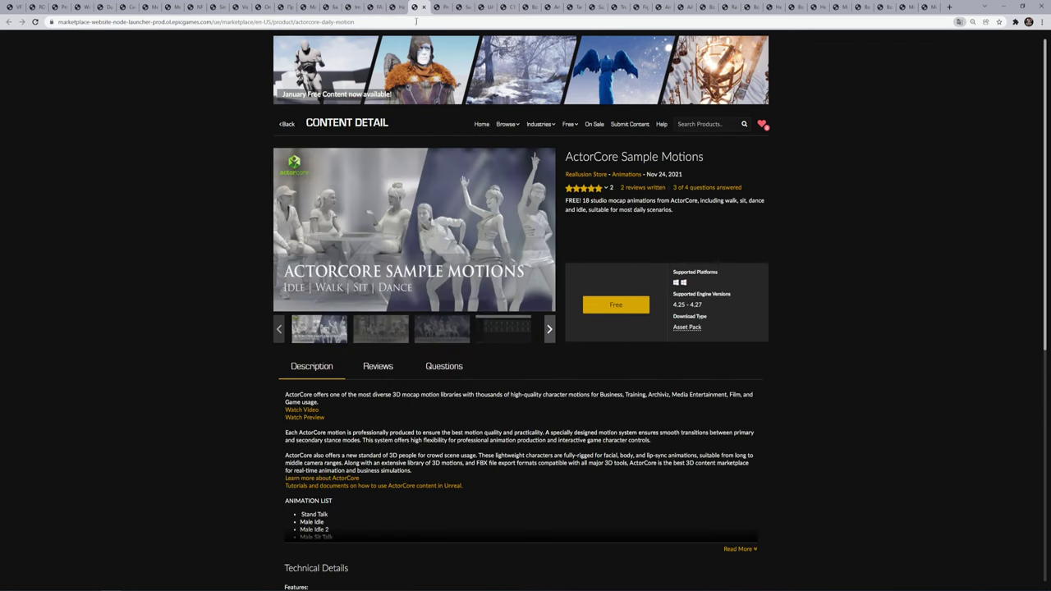
right_click(846, 222)
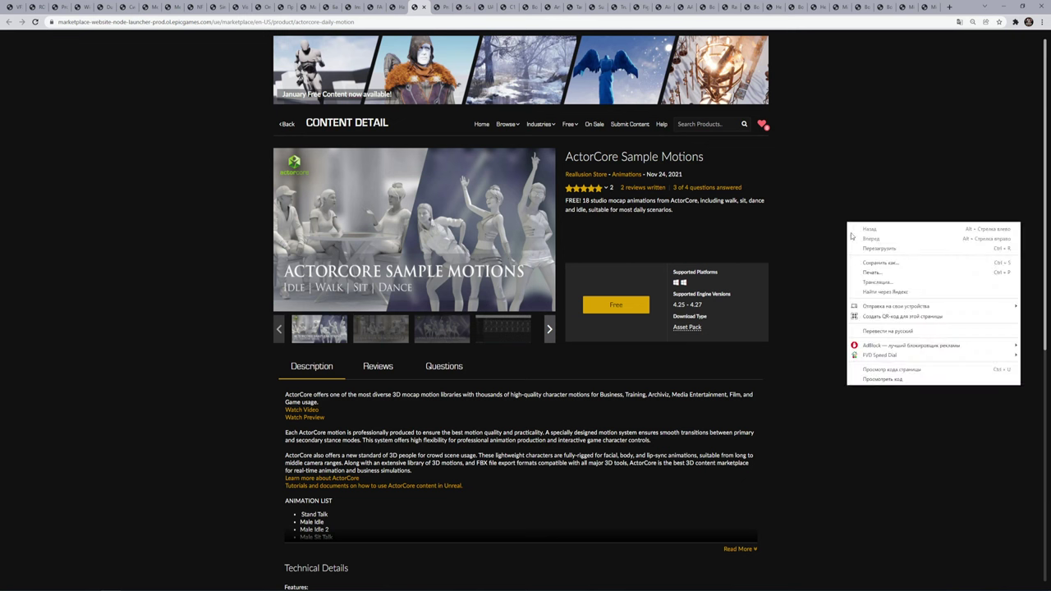
click(901, 330)
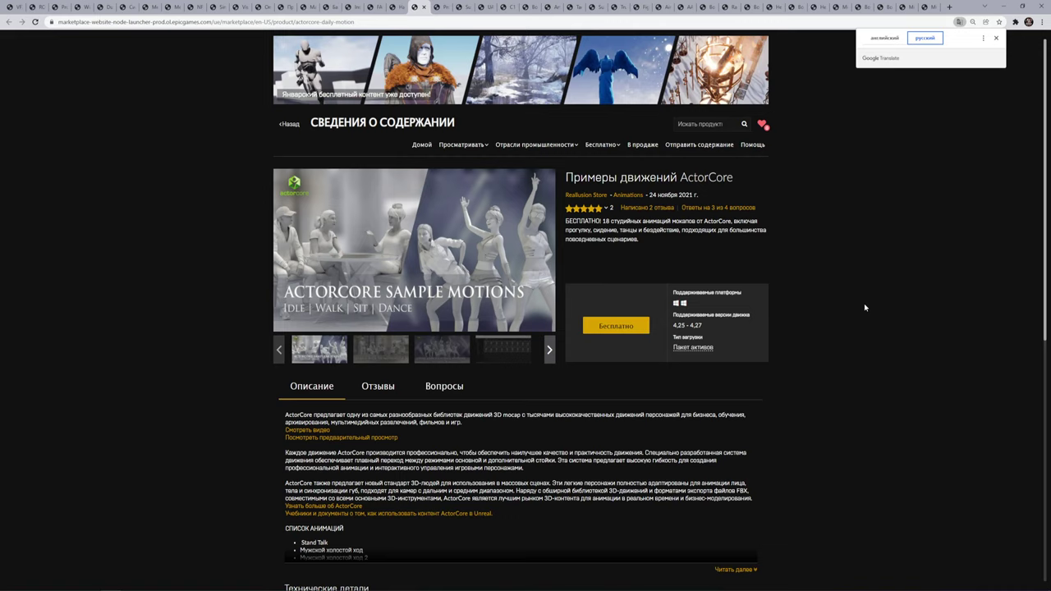
Click through the ActorCore gallery from the Idle/Walk/Sit image to the scanned-actors image.
click(391, 352)
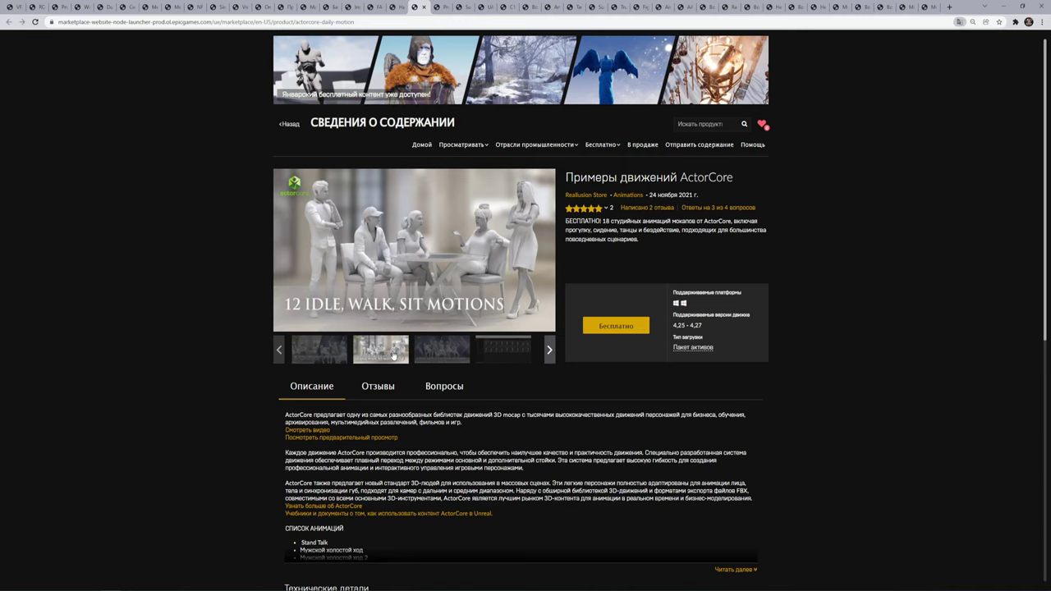
click(446, 350)
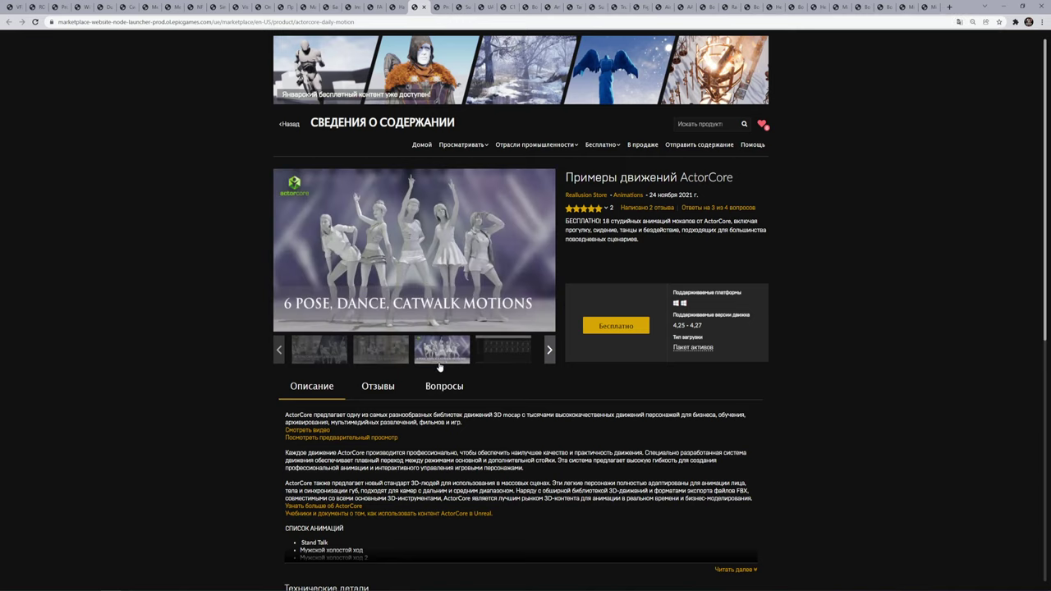
click(503, 351)
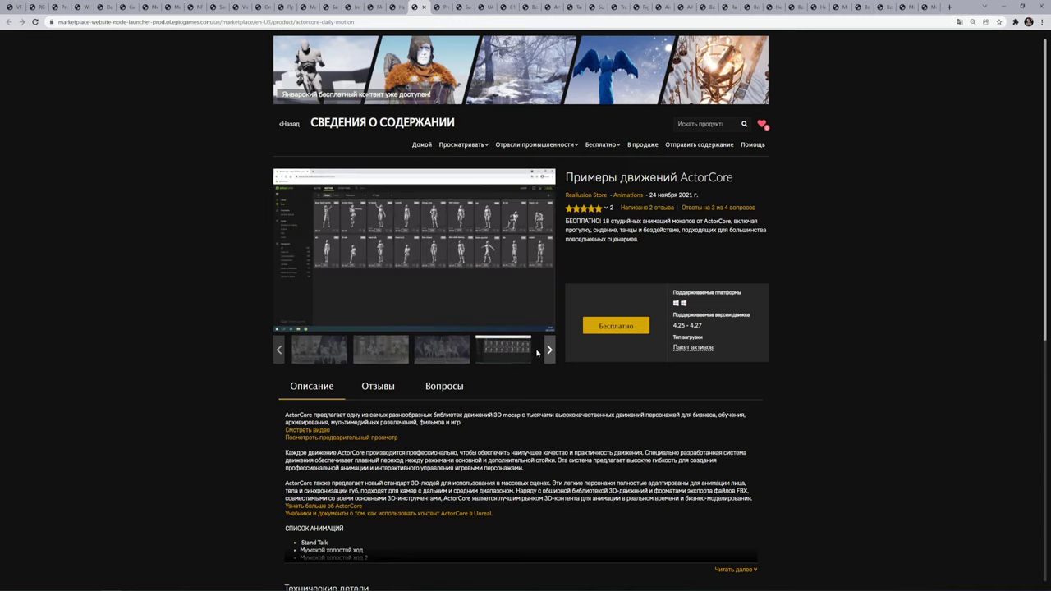
click(548, 349)
click(502, 355)
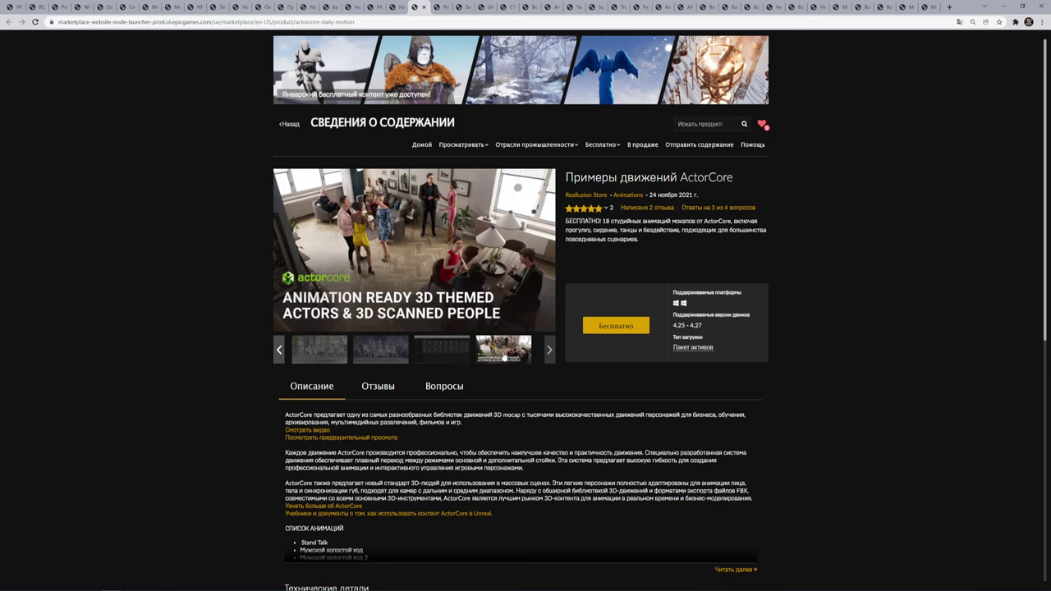
click(462, 336)
click(502, 351)
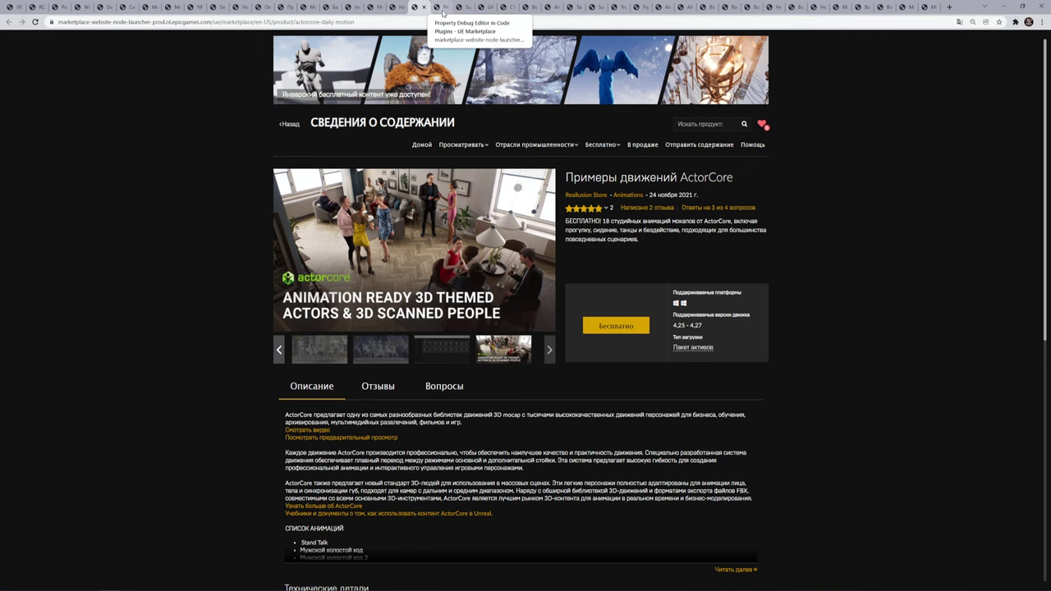
Switch to the Property Debug Editor page and translate it into Russian.
click(442, 10)
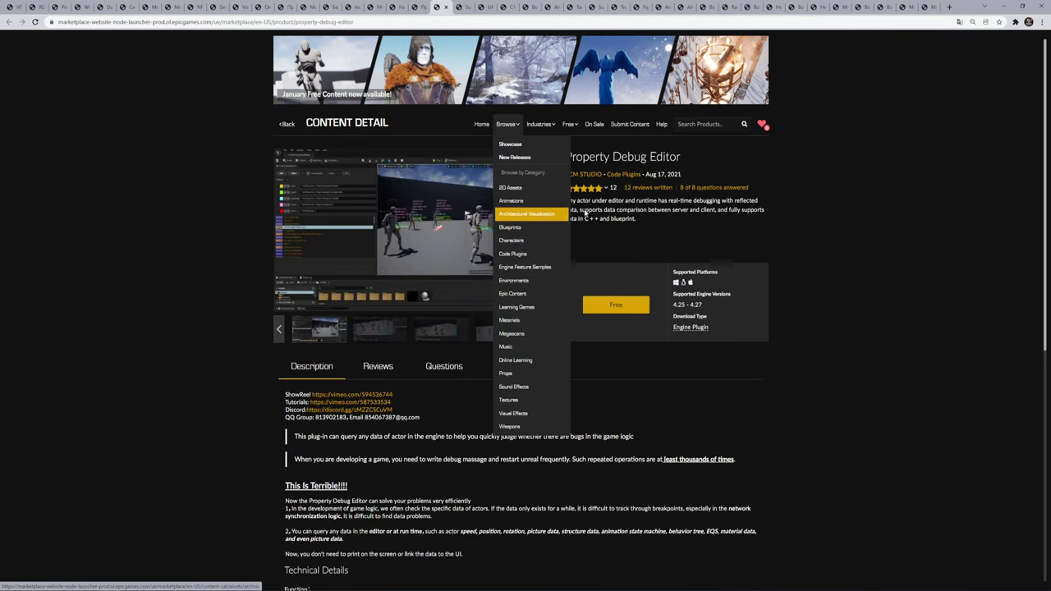
right_click(826, 169)
click(847, 259)
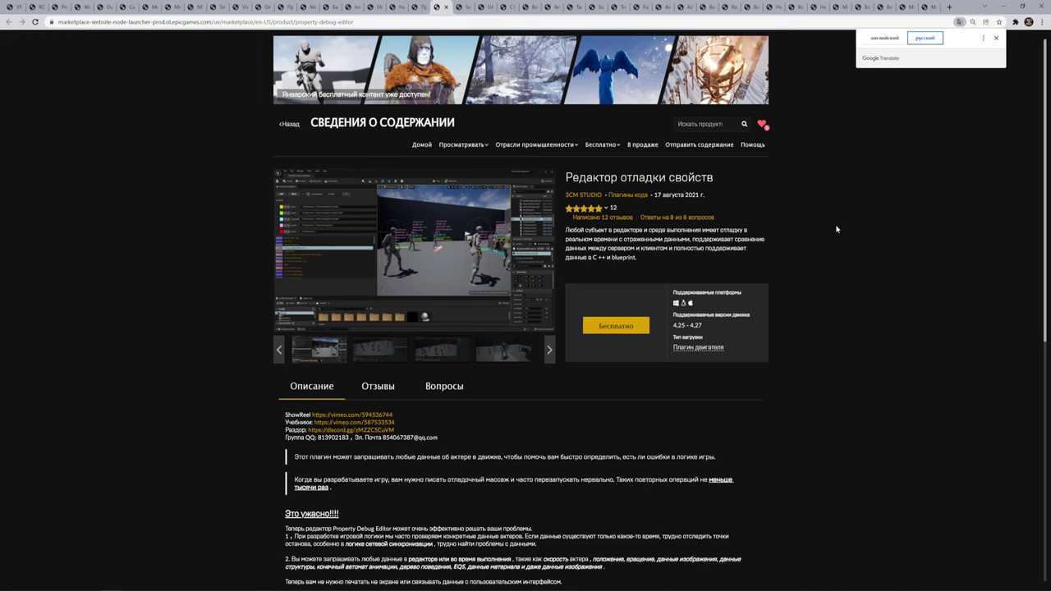
Page through the Property Debug Editor gallery to Debug Data On Runtime, then go to Su30 Fighter (East).
scroll(837, 229, down, 2)
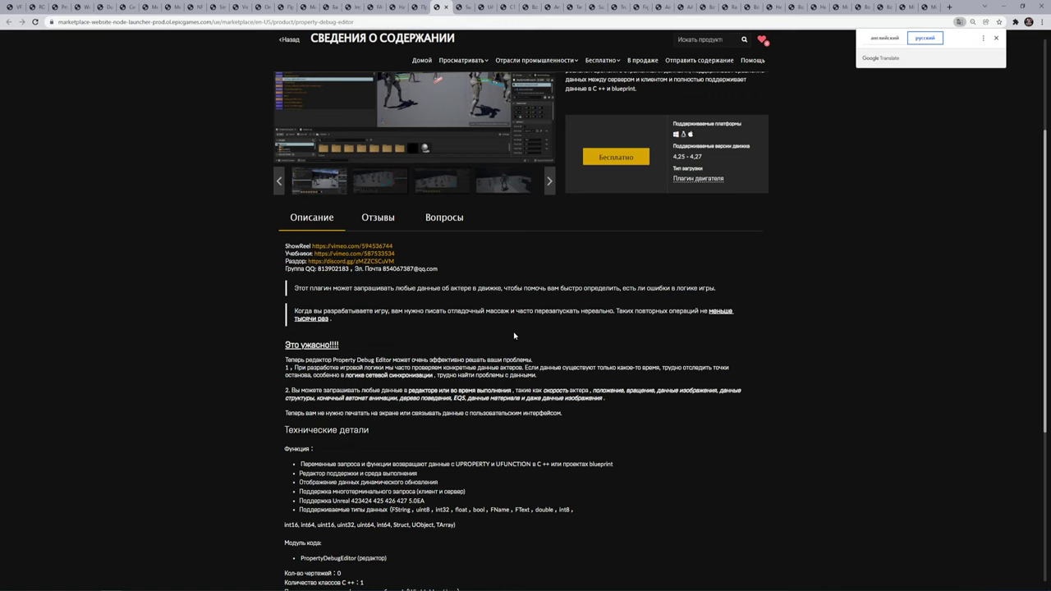
scroll(441, 345, up, 2)
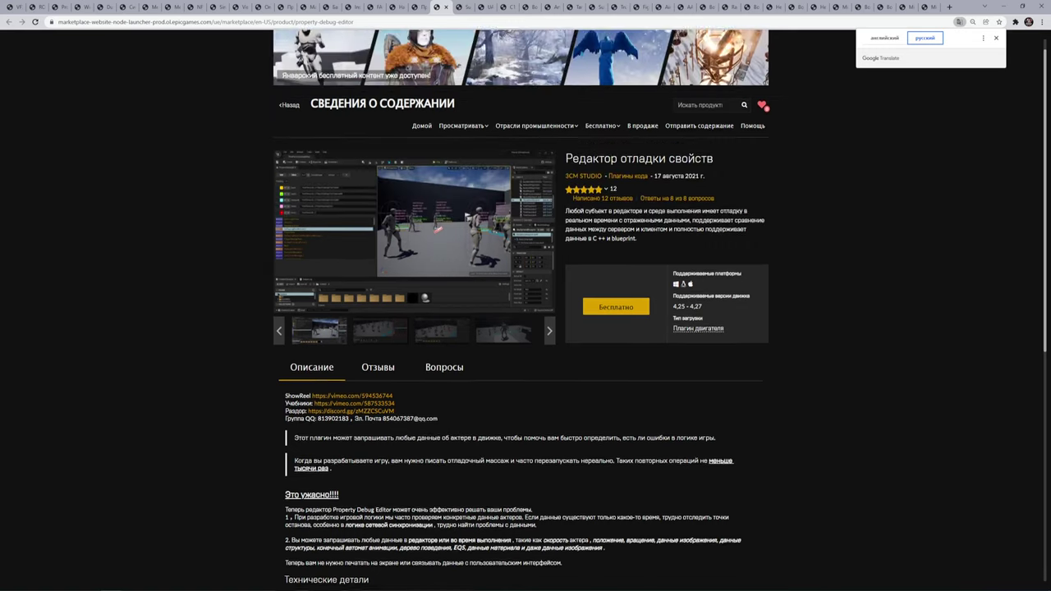
scroll(441, 345, down, 3)
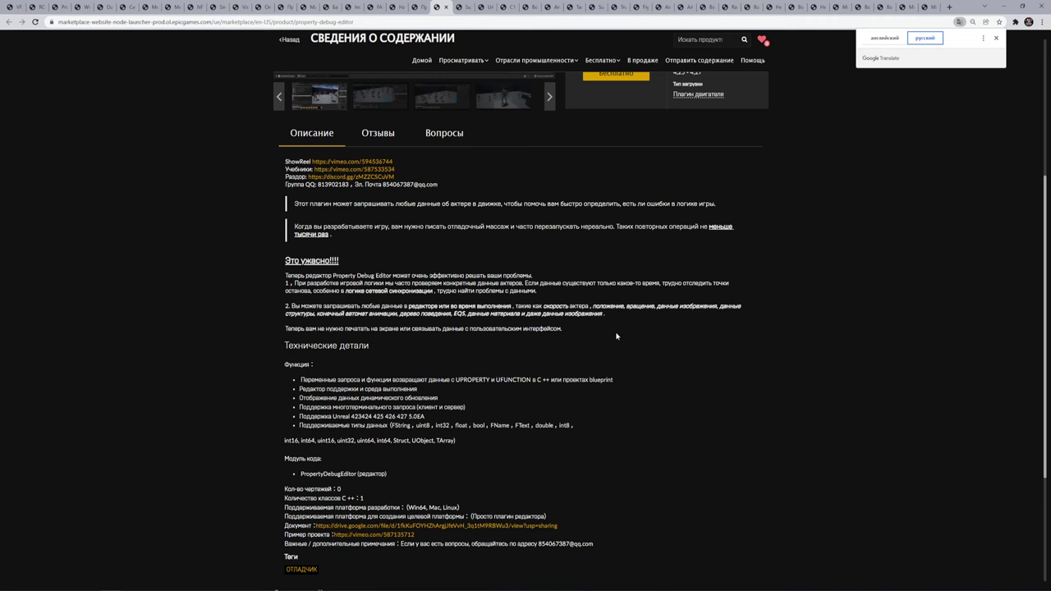
scroll(661, 335, up, 3)
scroll(660, 335, up, 2)
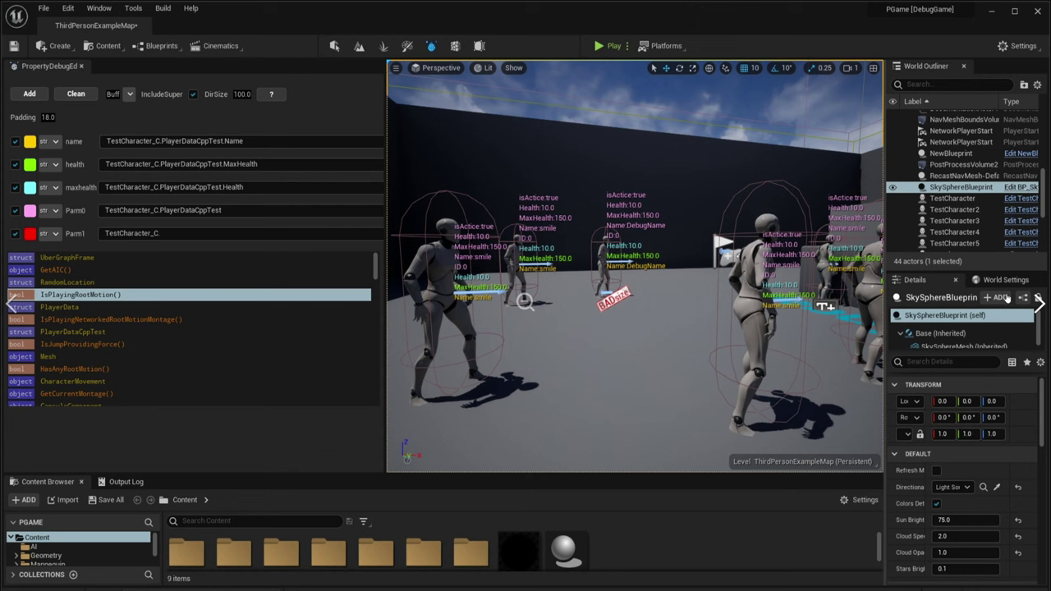
click(1038, 304)
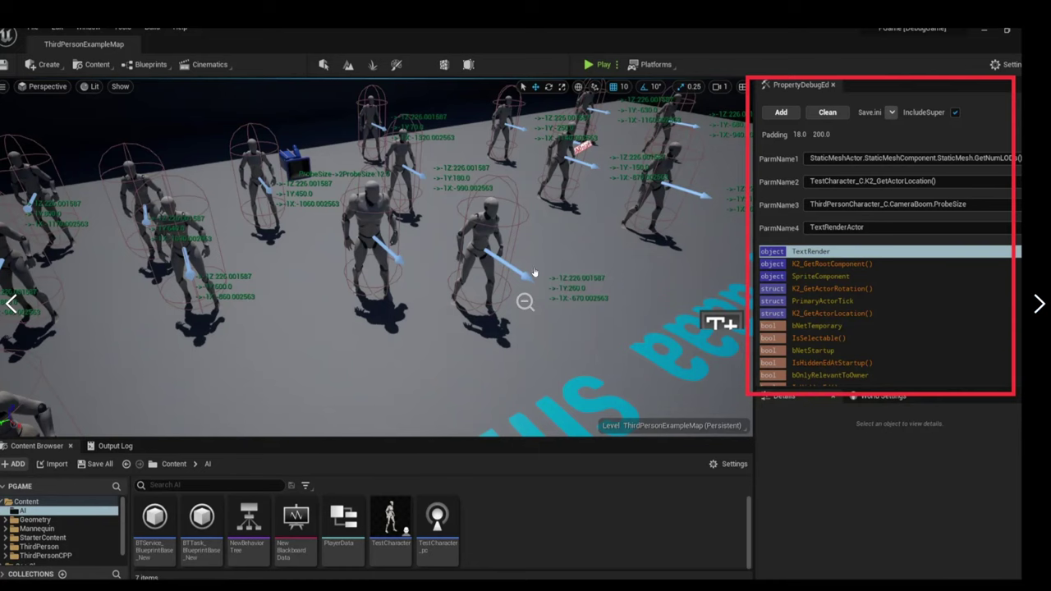
click(1037, 304)
click(1037, 305)
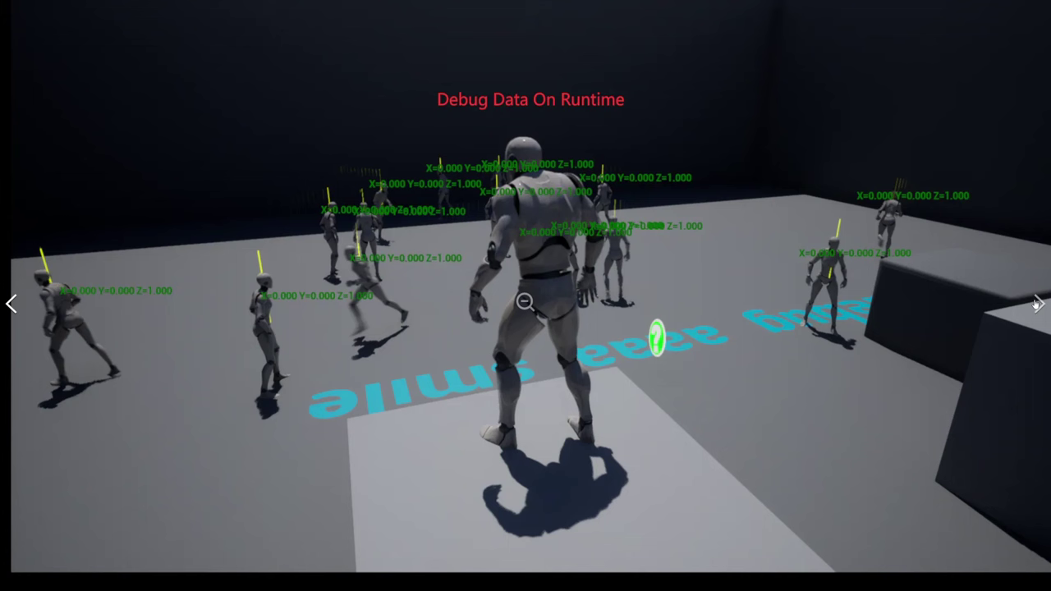
key(Escape)
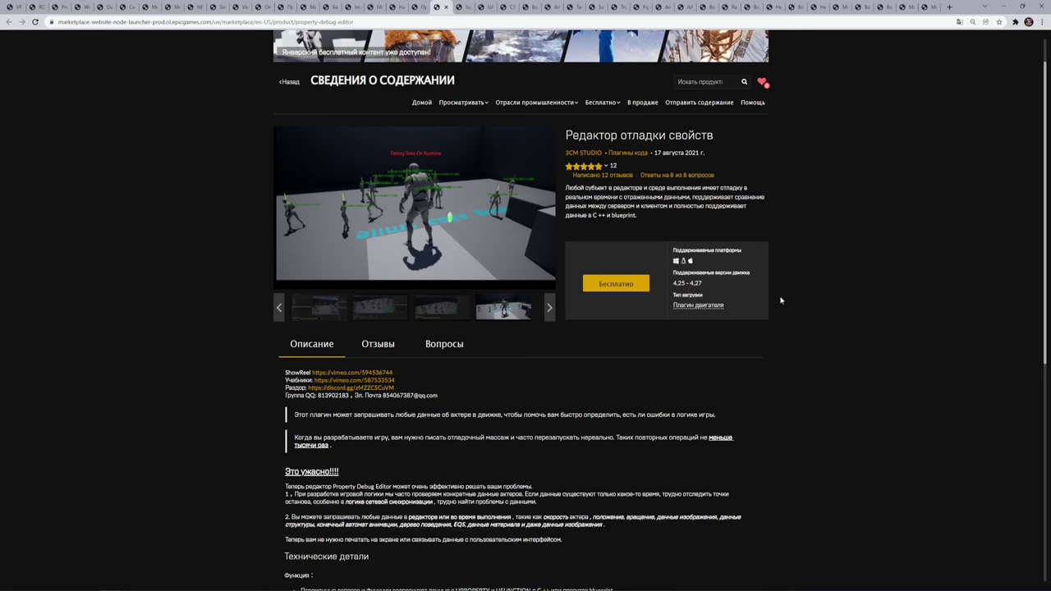
click(464, 11)
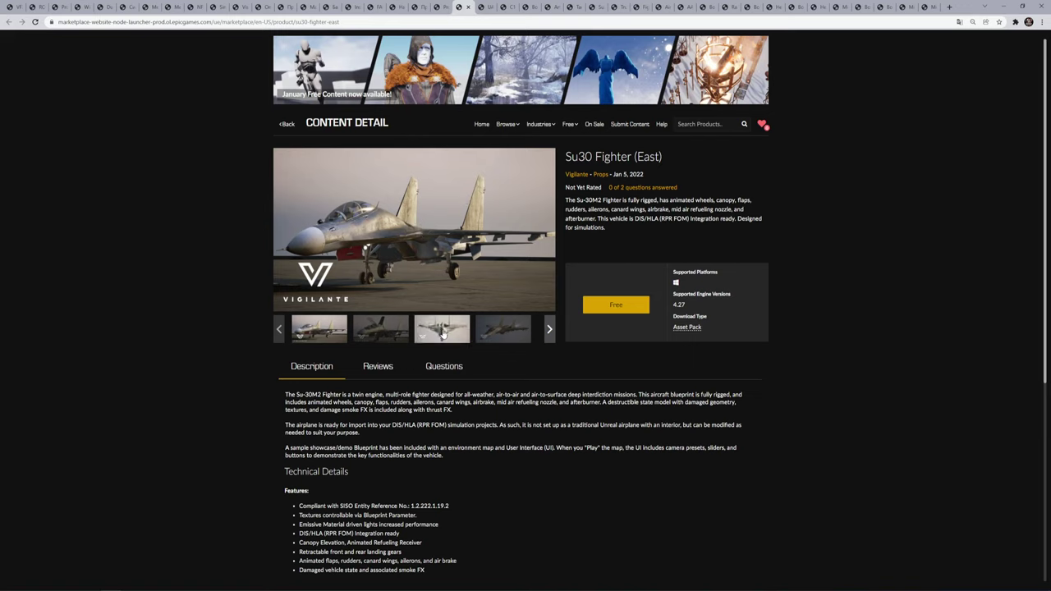
View the Su30 Fighter front-above and side images, then switch to the UAV MQ-9 Reaper (West) page.
click(444, 335)
click(487, 330)
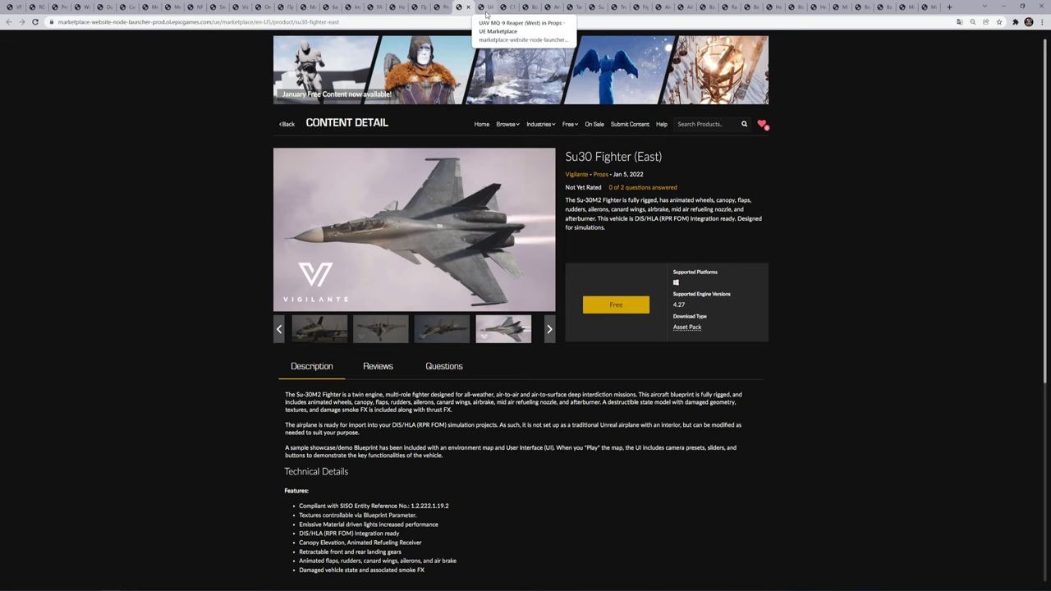
click(486, 10)
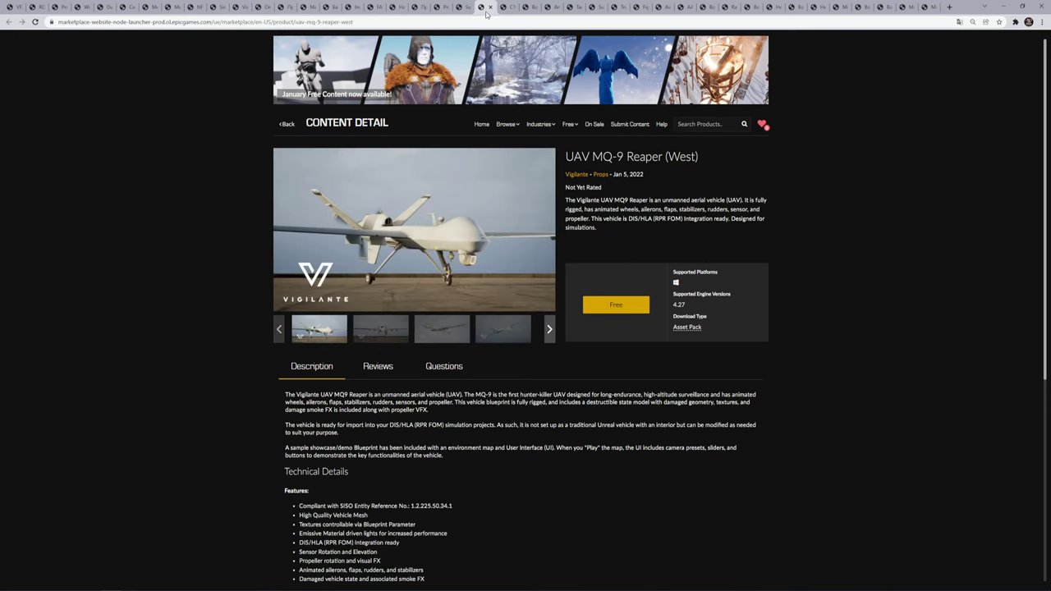
Step through the product tabs from C130-J Transport (West) onward, ending on Bomber B-52H (West).
key(ctrl+Tab)
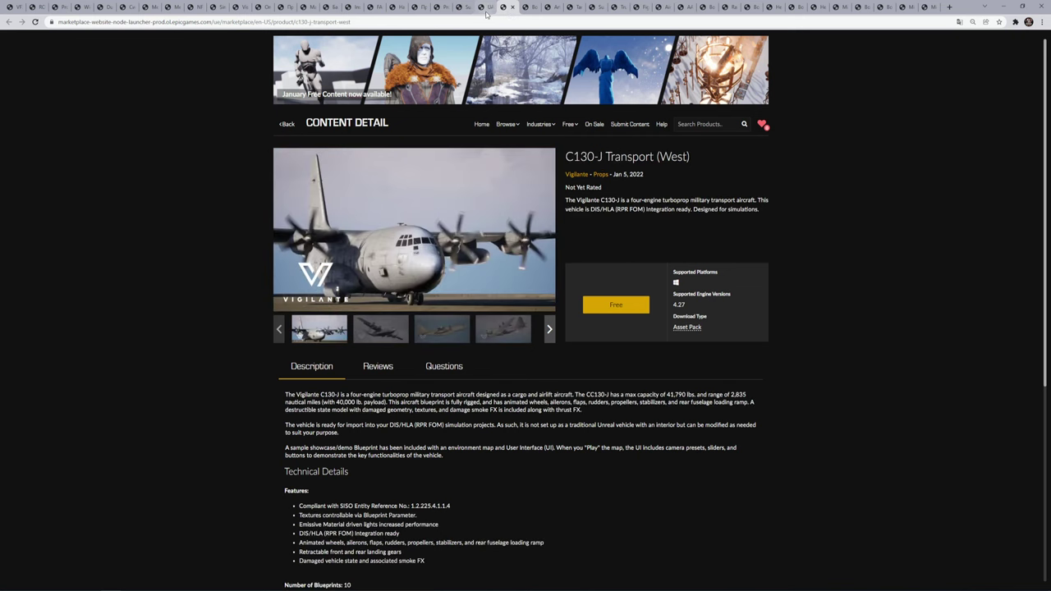
key(ctrl+Tab)
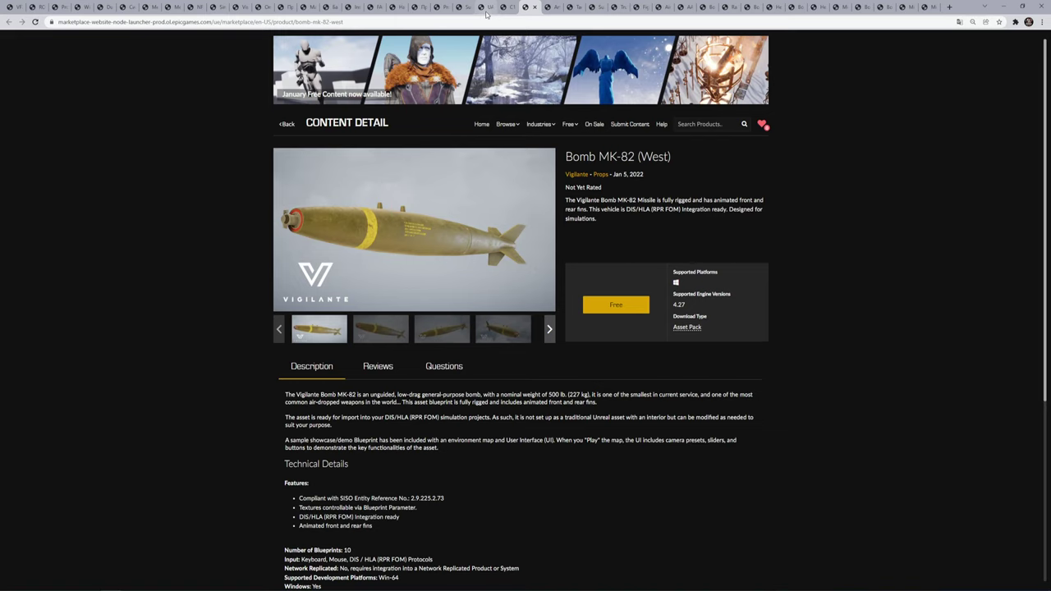
key(ctrl+Tab)
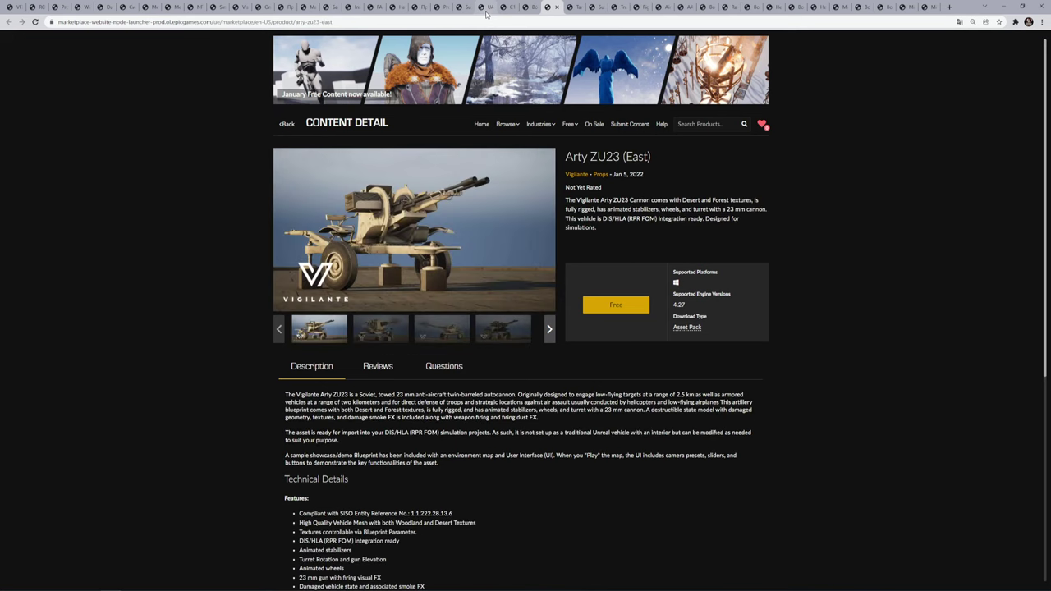
key(ctrl+Tab)
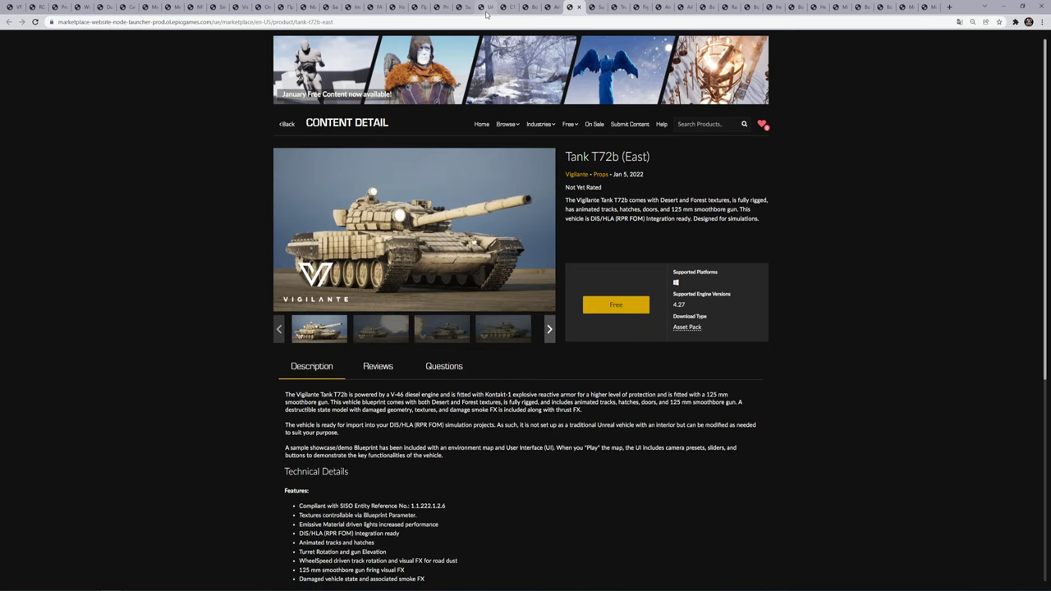
key(ctrl+Tab)
key(ctrl+Tab)
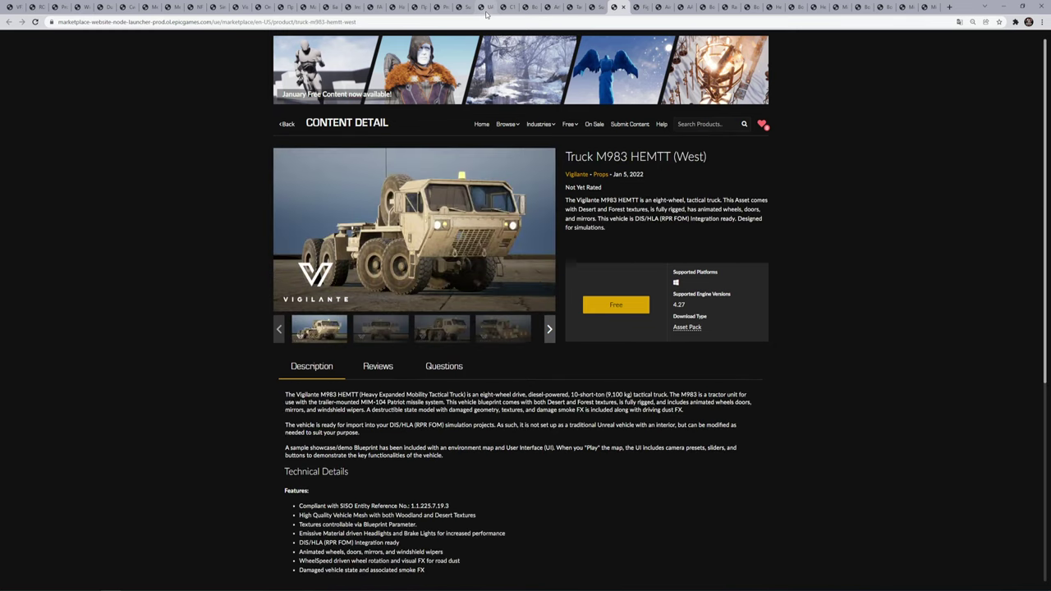
key(ctrl+Tab)
key(ctrl+Tab)
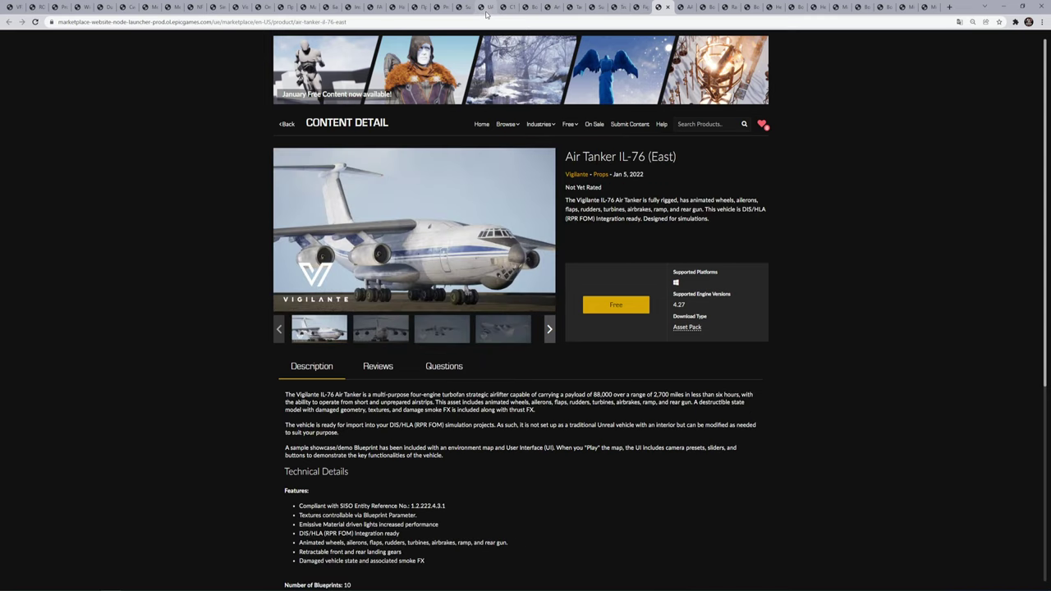
key(ctrl+Tab)
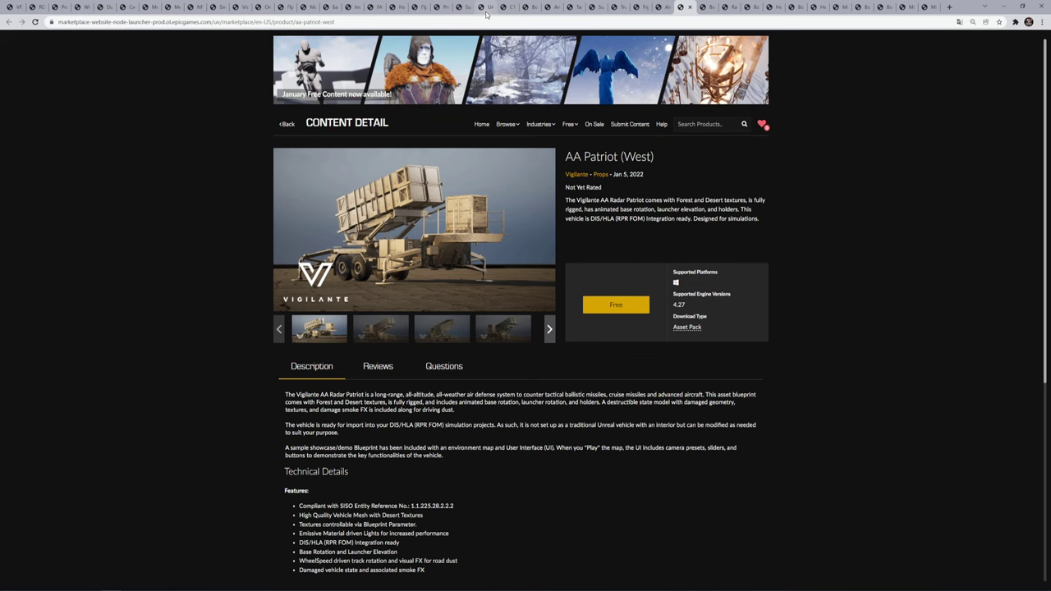
key(ctrl+Tab)
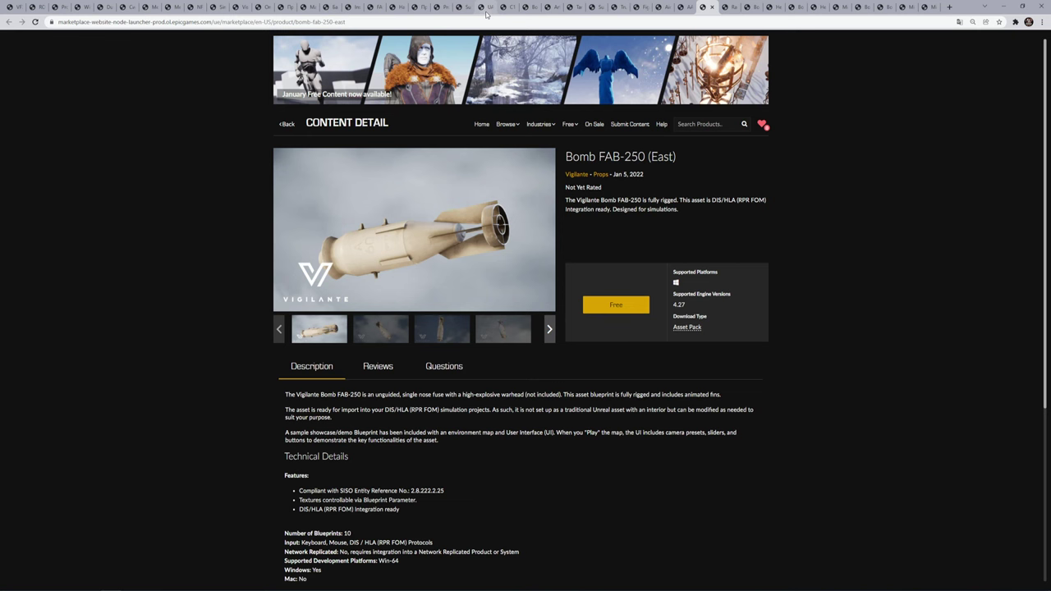
key(ctrl+Tab)
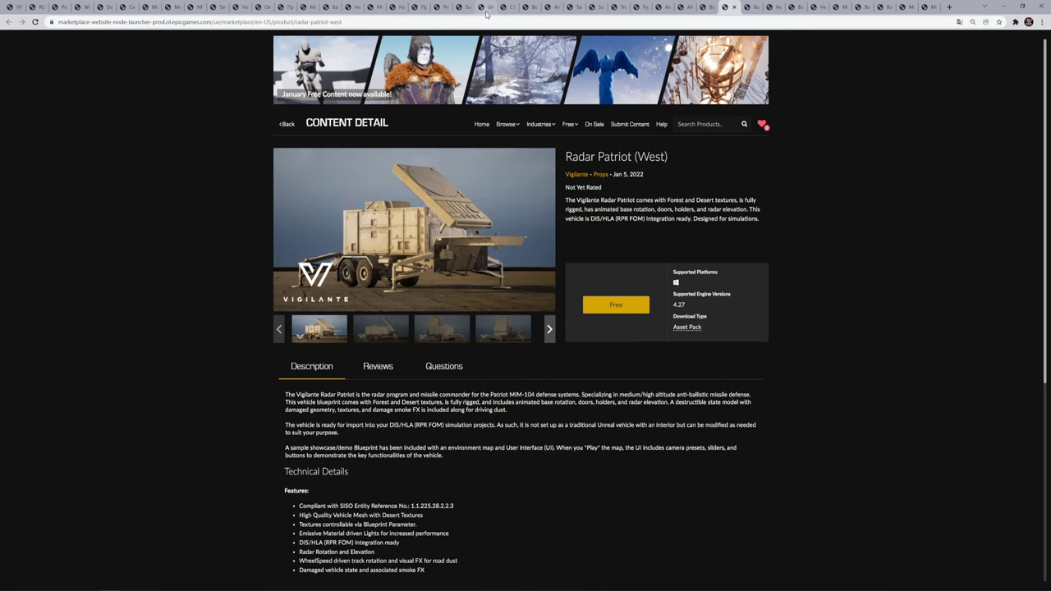
key(ctrl+Tab)
key(ctrl+Tab)
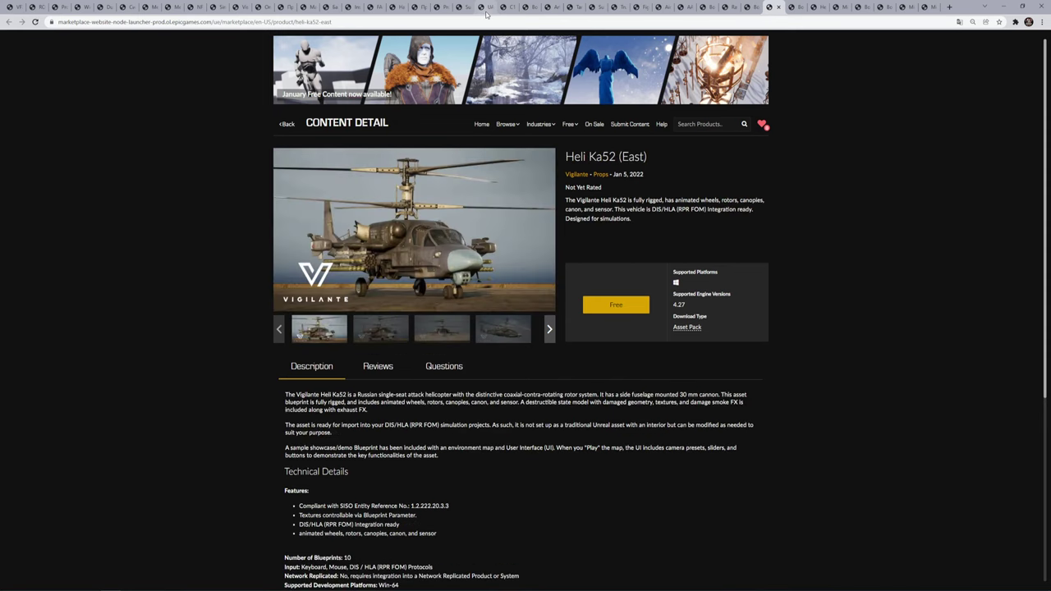
key(ctrl+Tab)
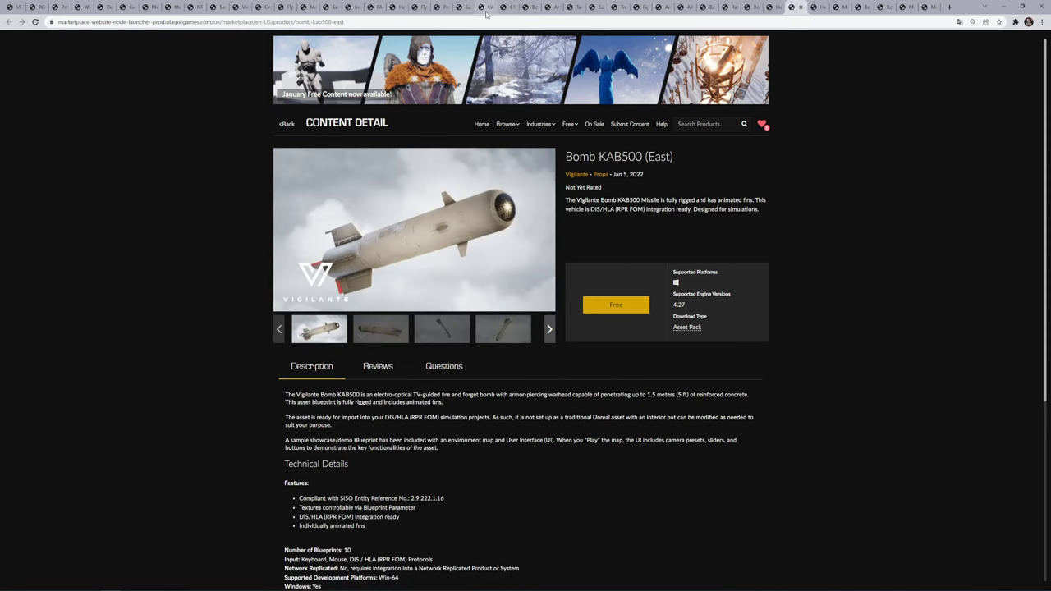
key(ctrl+Tab)
key(ctrl+Tab)
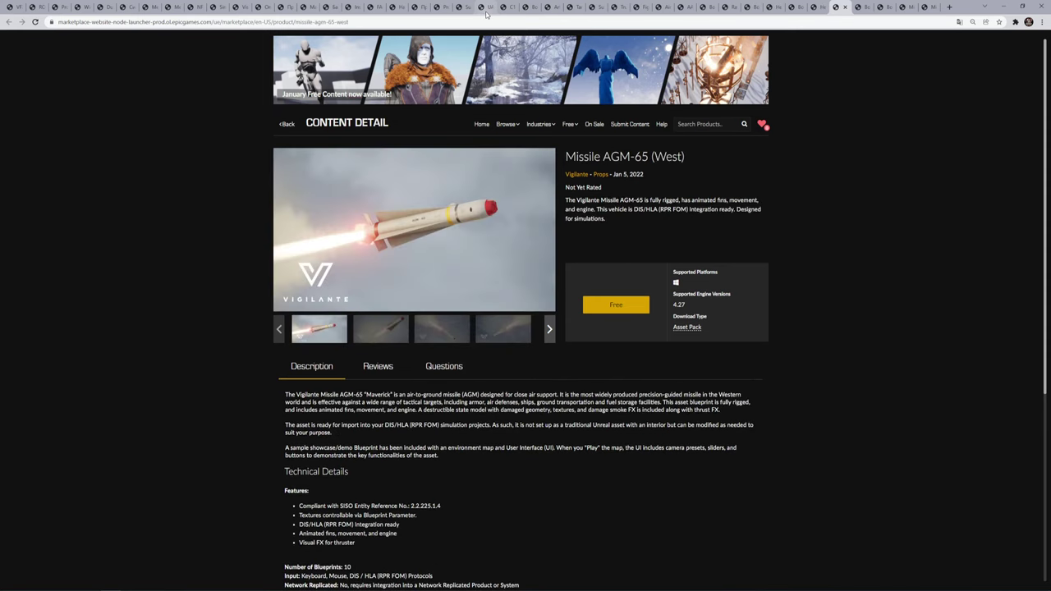
key(ctrl+Tab)
key(ctrl+Tab)
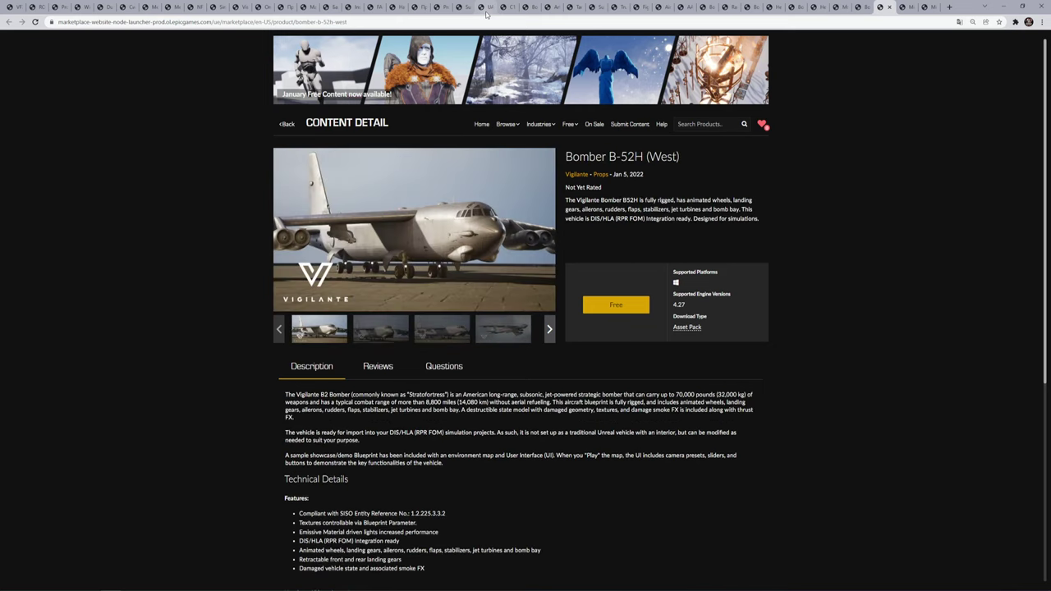
key(ctrl+Tab)
key(ctrl+Tab)
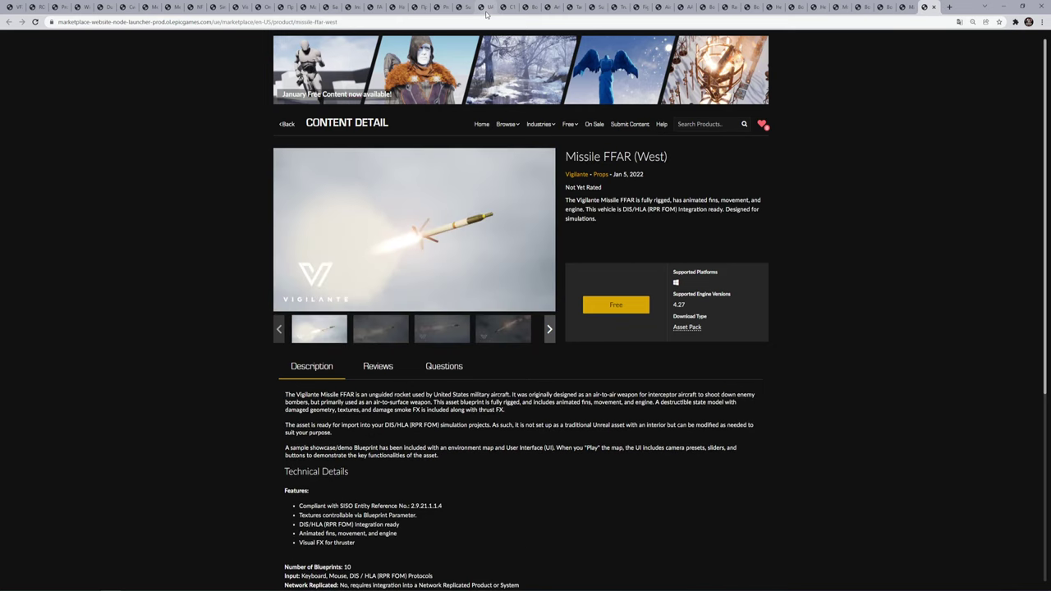